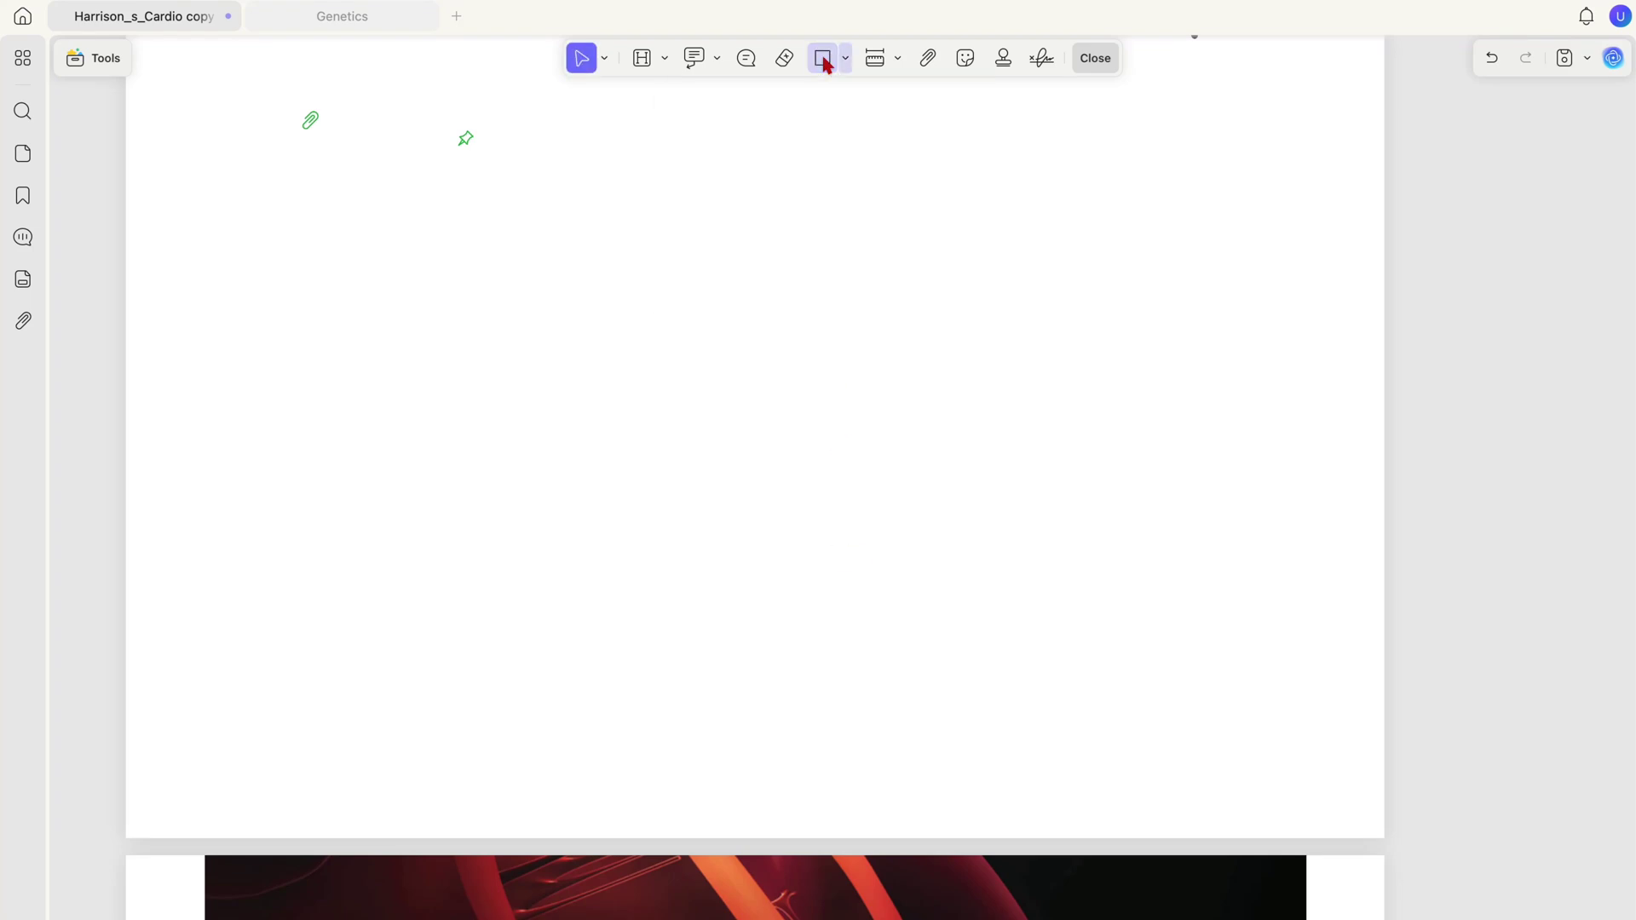
# Switch the shape tool to Rectangle with a 2.7 pt border.
pyautogui.click(846, 59)
pyautogui.click(833, 110)
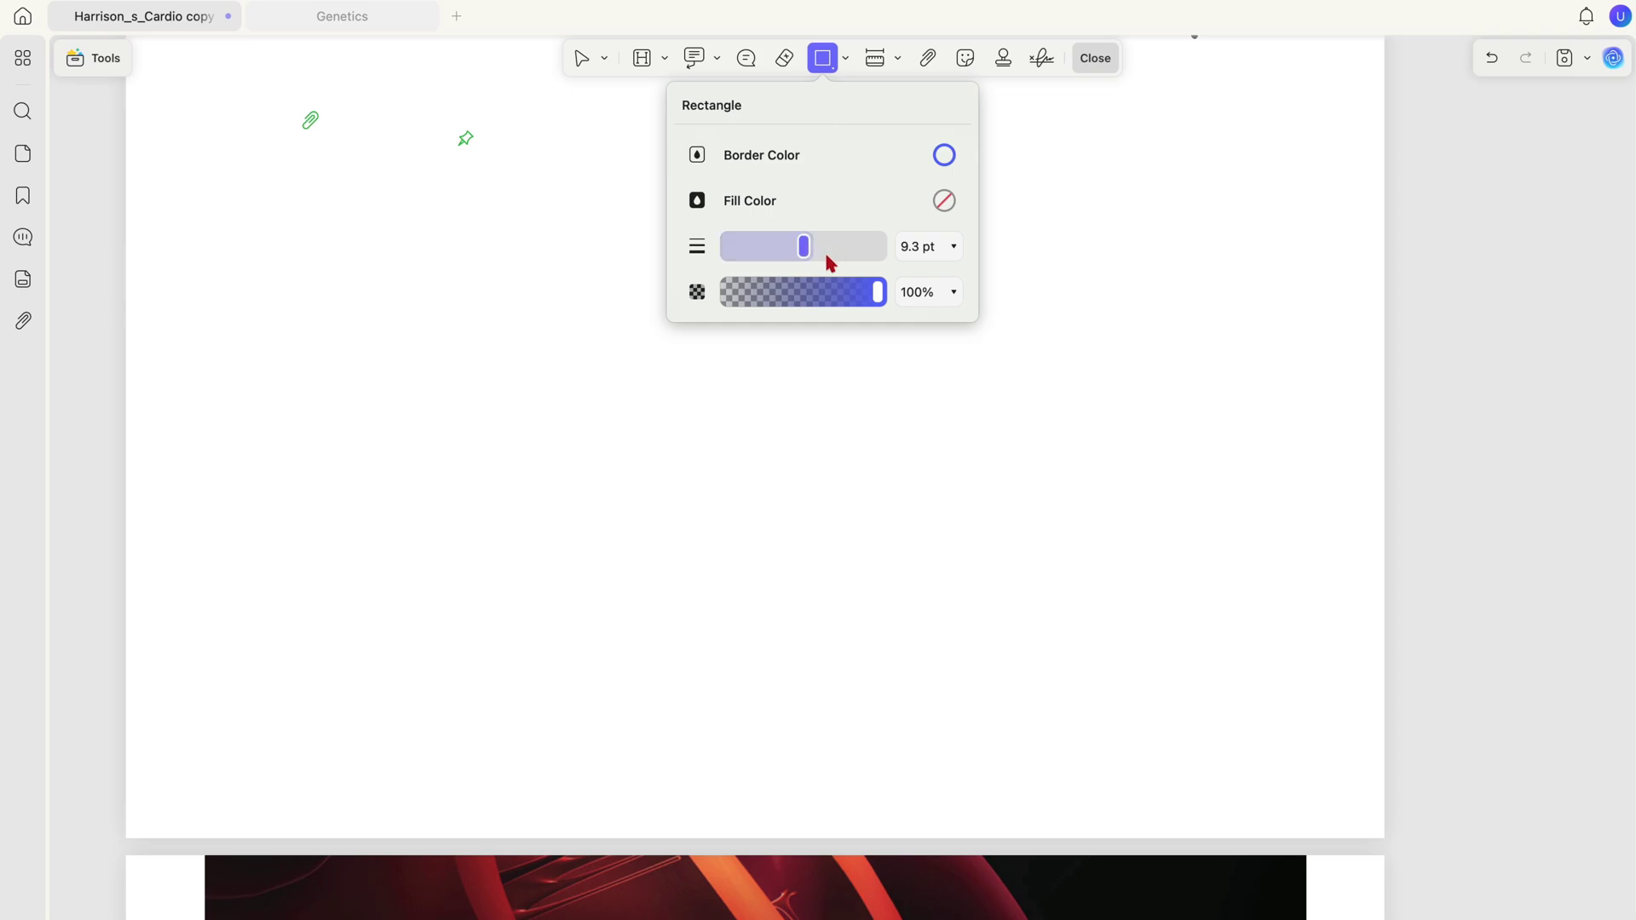
pyautogui.moveTo(809, 254); pyautogui.dragTo(748, 256)
# Draw the rectangle toward the page centre-right, widen it, and fill it light lavender.
pyautogui.click(550, 265)
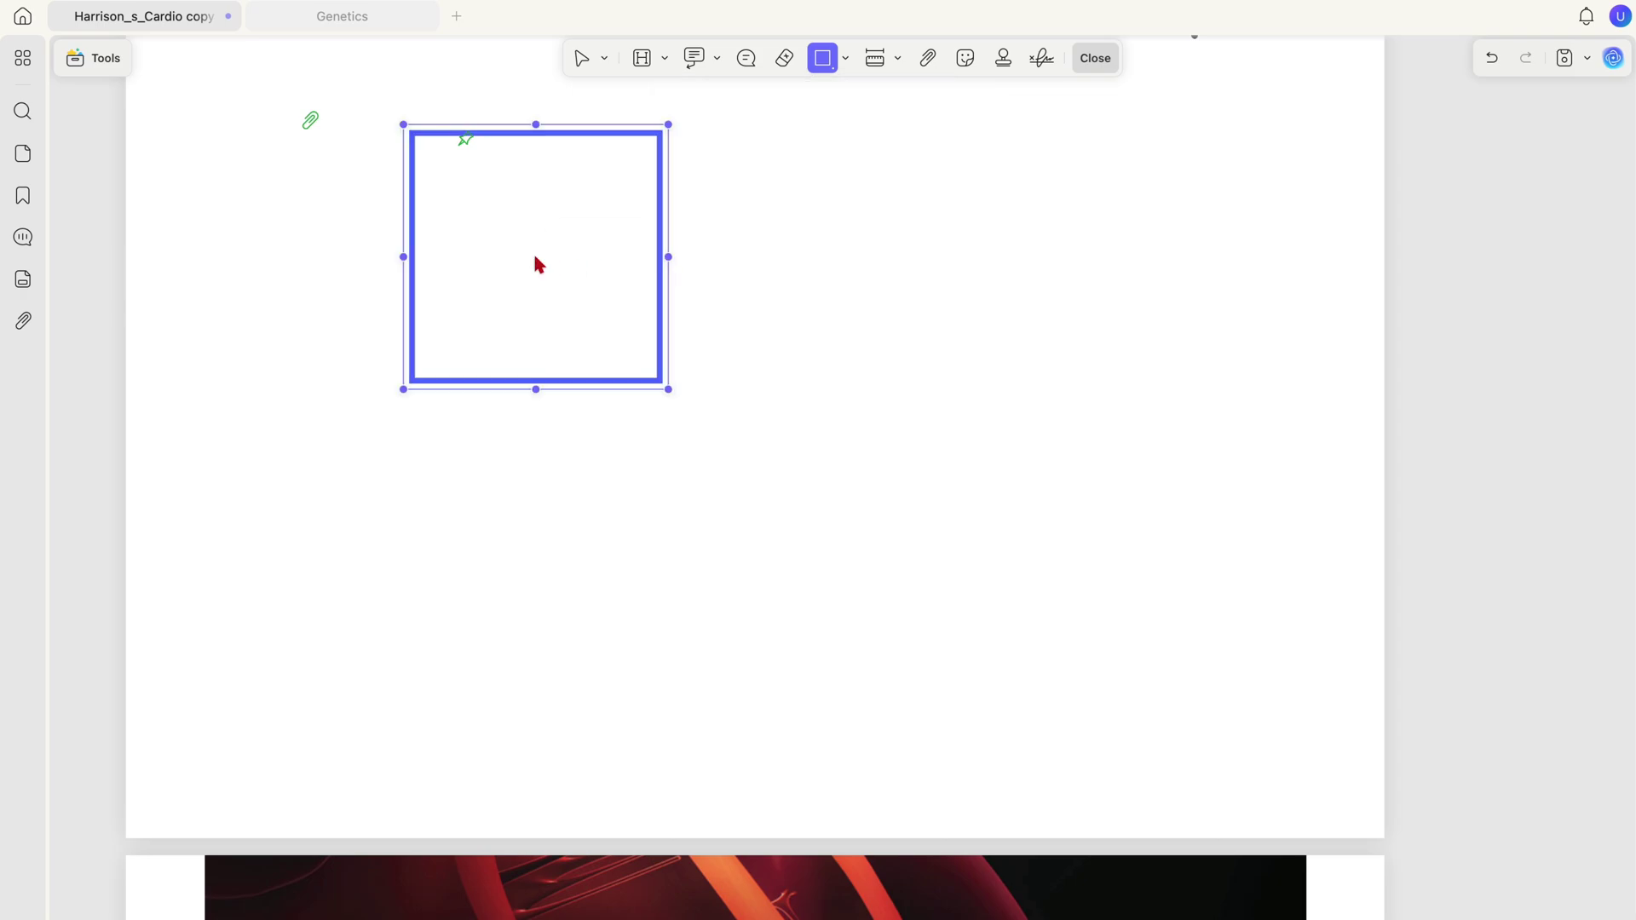
pyautogui.moveTo(537, 263); pyautogui.dragTo(840, 336)
pyautogui.moveTo(951, 355); pyautogui.dragTo(1117, 348)
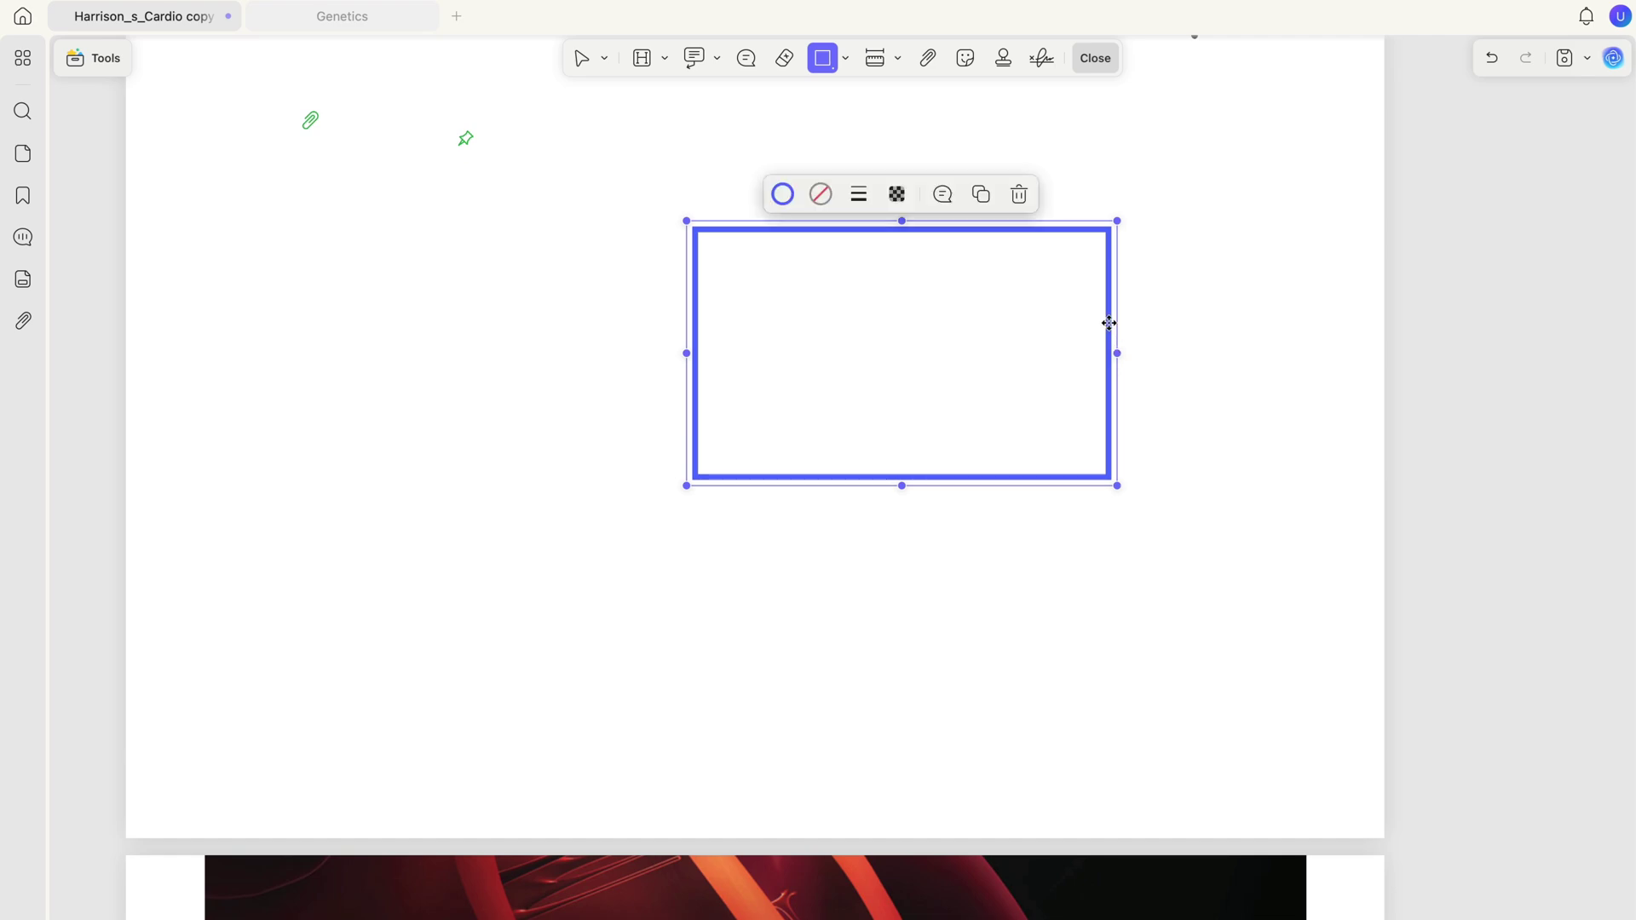
pyautogui.click(821, 195)
pyautogui.click(800, 283)
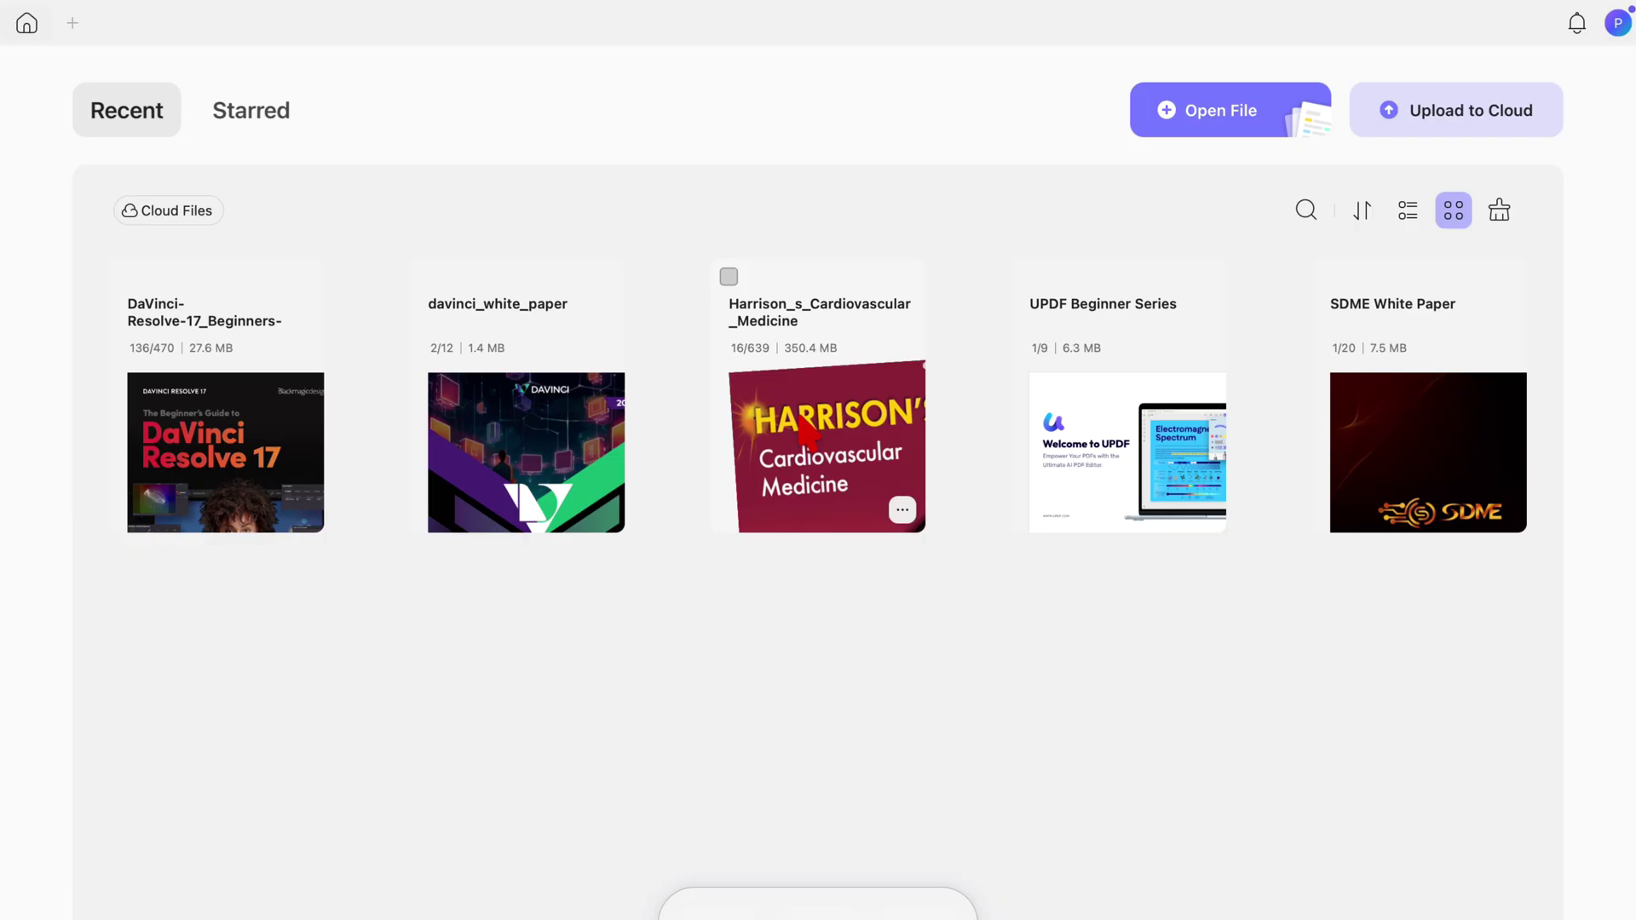
# Open Harrison_s_Cardiovascular_Medicine, hide the page thumbnails, and scroll to the page 6 signalling diagram.
pyautogui.click(806, 432)
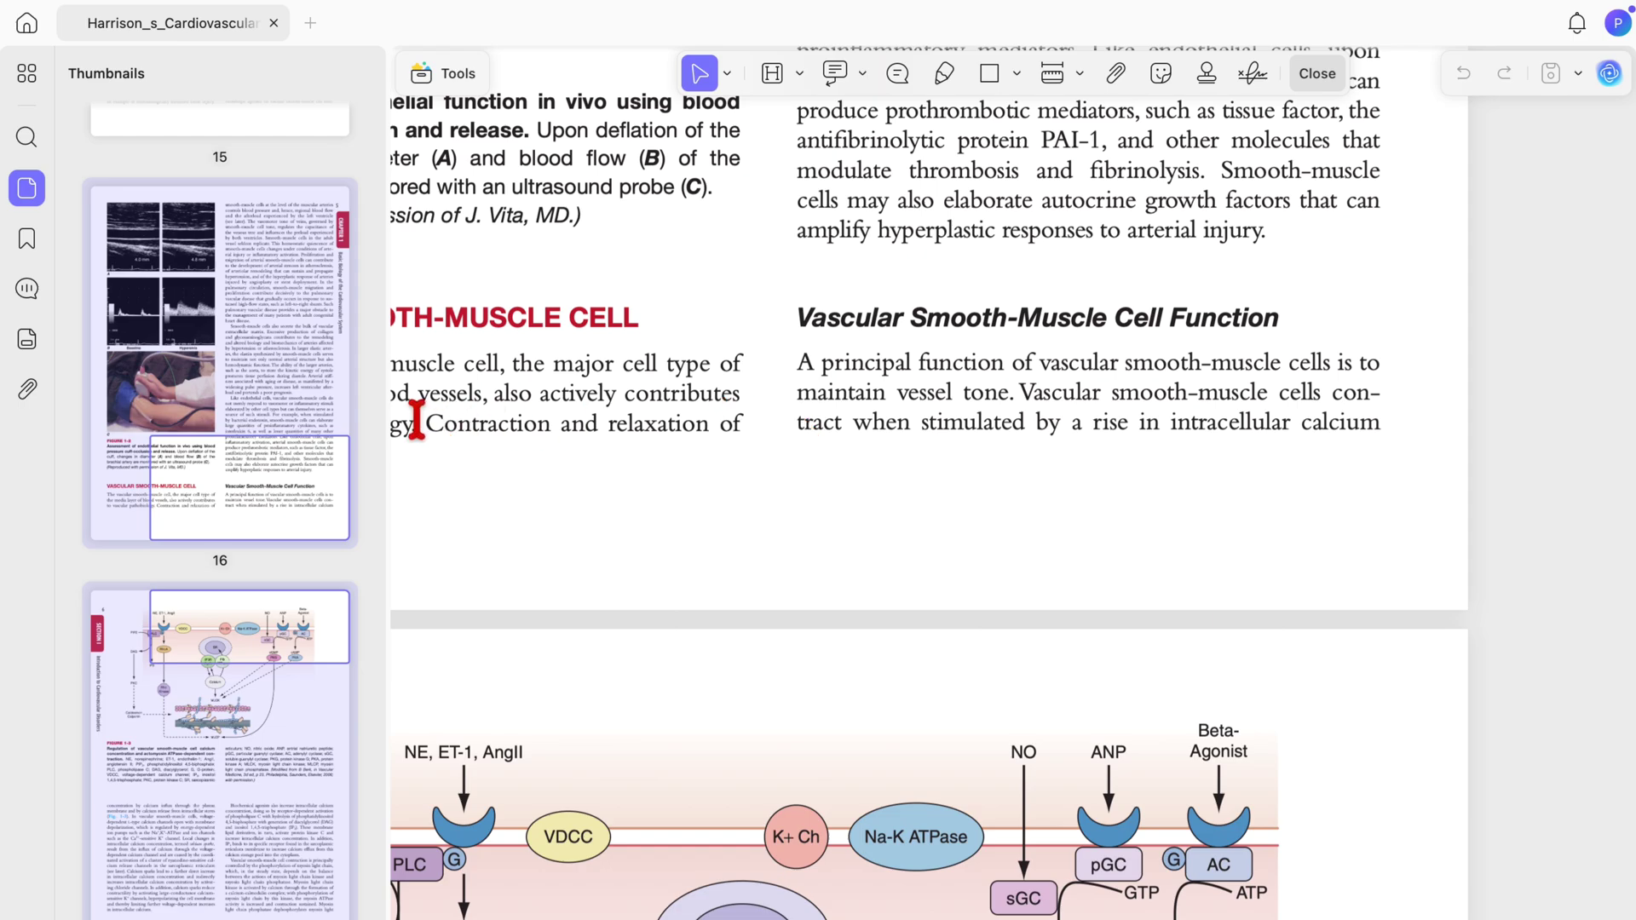
pyautogui.moveTo(397, 416); pyautogui.dragTo(80, 401)
pyautogui.scroll(3, 287, 387)
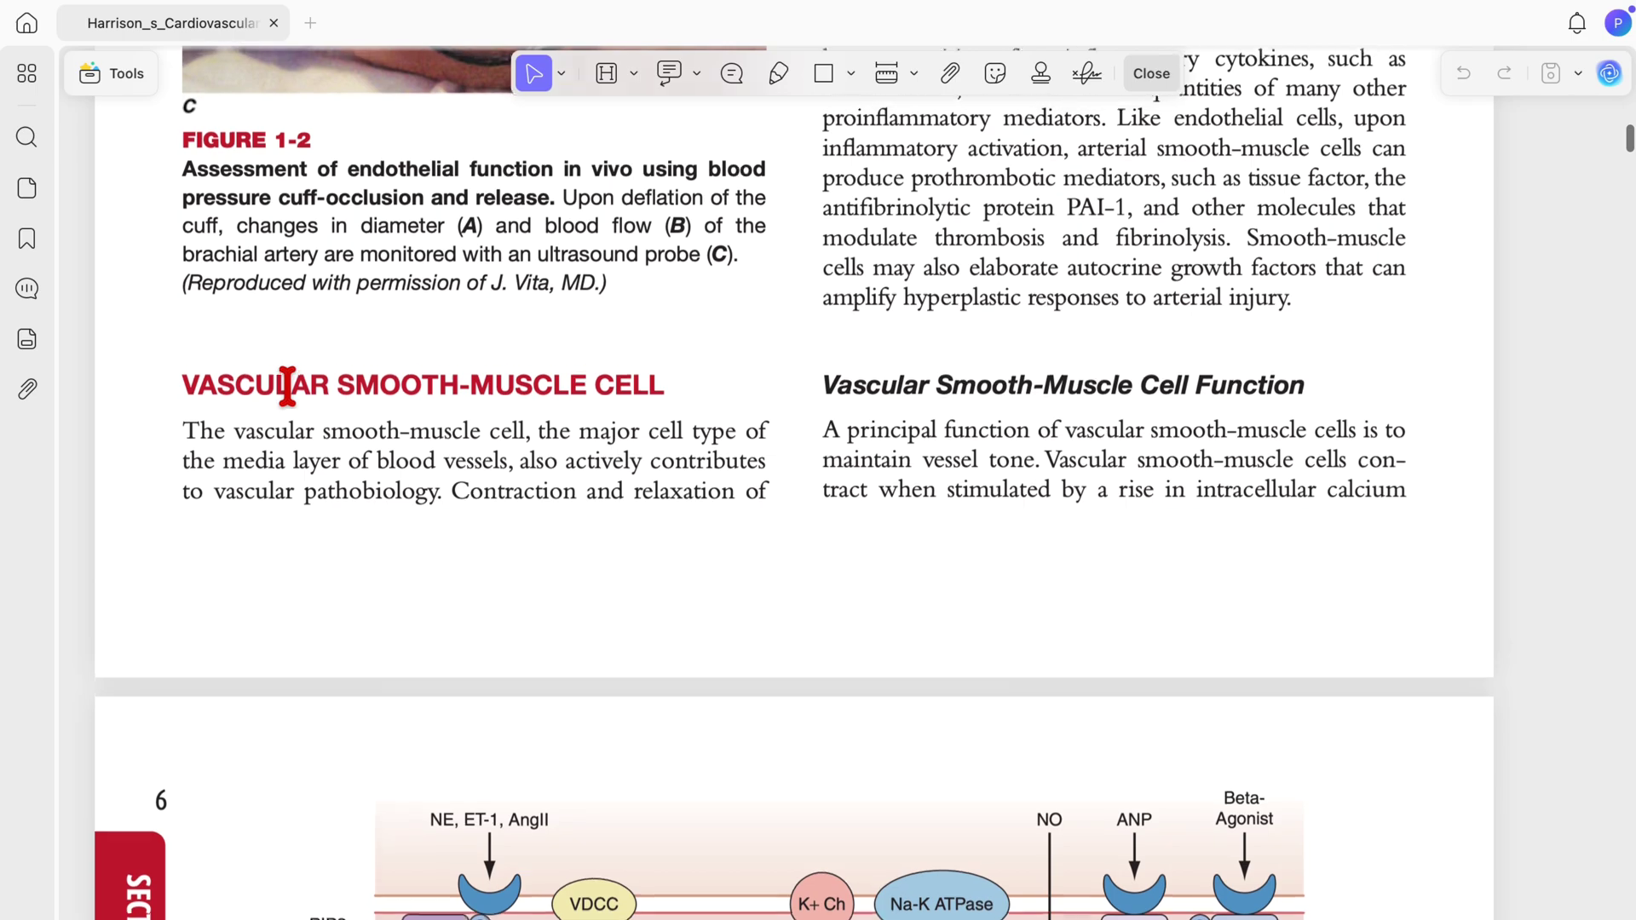
pyautogui.scroll(-10, 295, 402)
pyautogui.scroll(1, 294, 398)
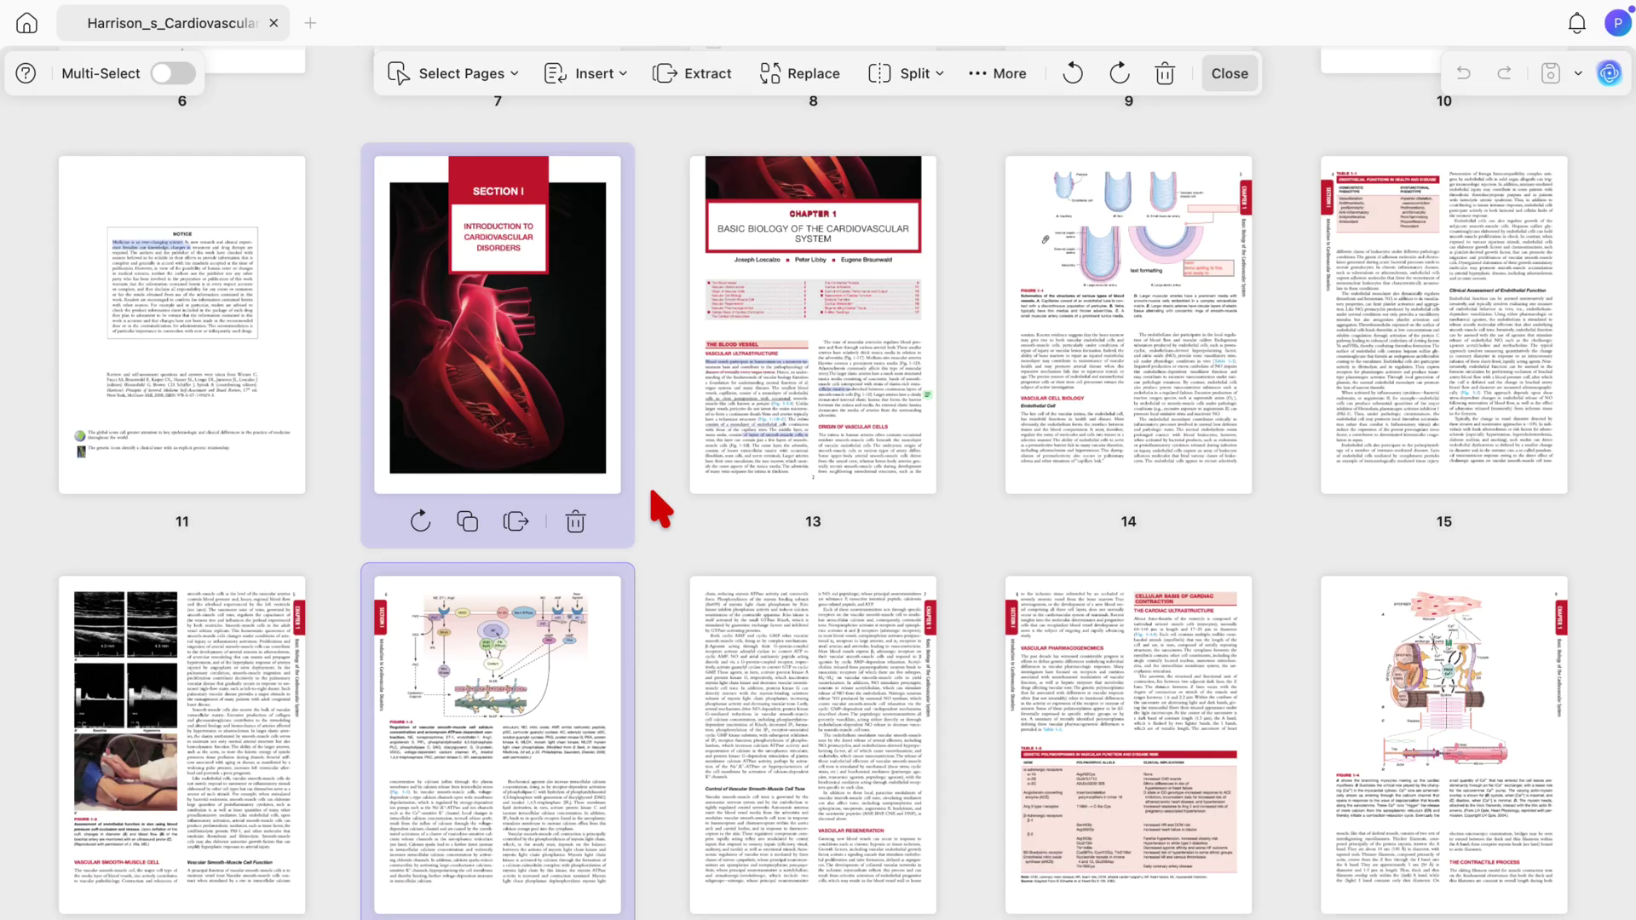
# Leave the Organize Pages overview and return to the reading view.
pyautogui.scroll(-10, 772, 554)
pyautogui.scroll(-5, 771, 558)
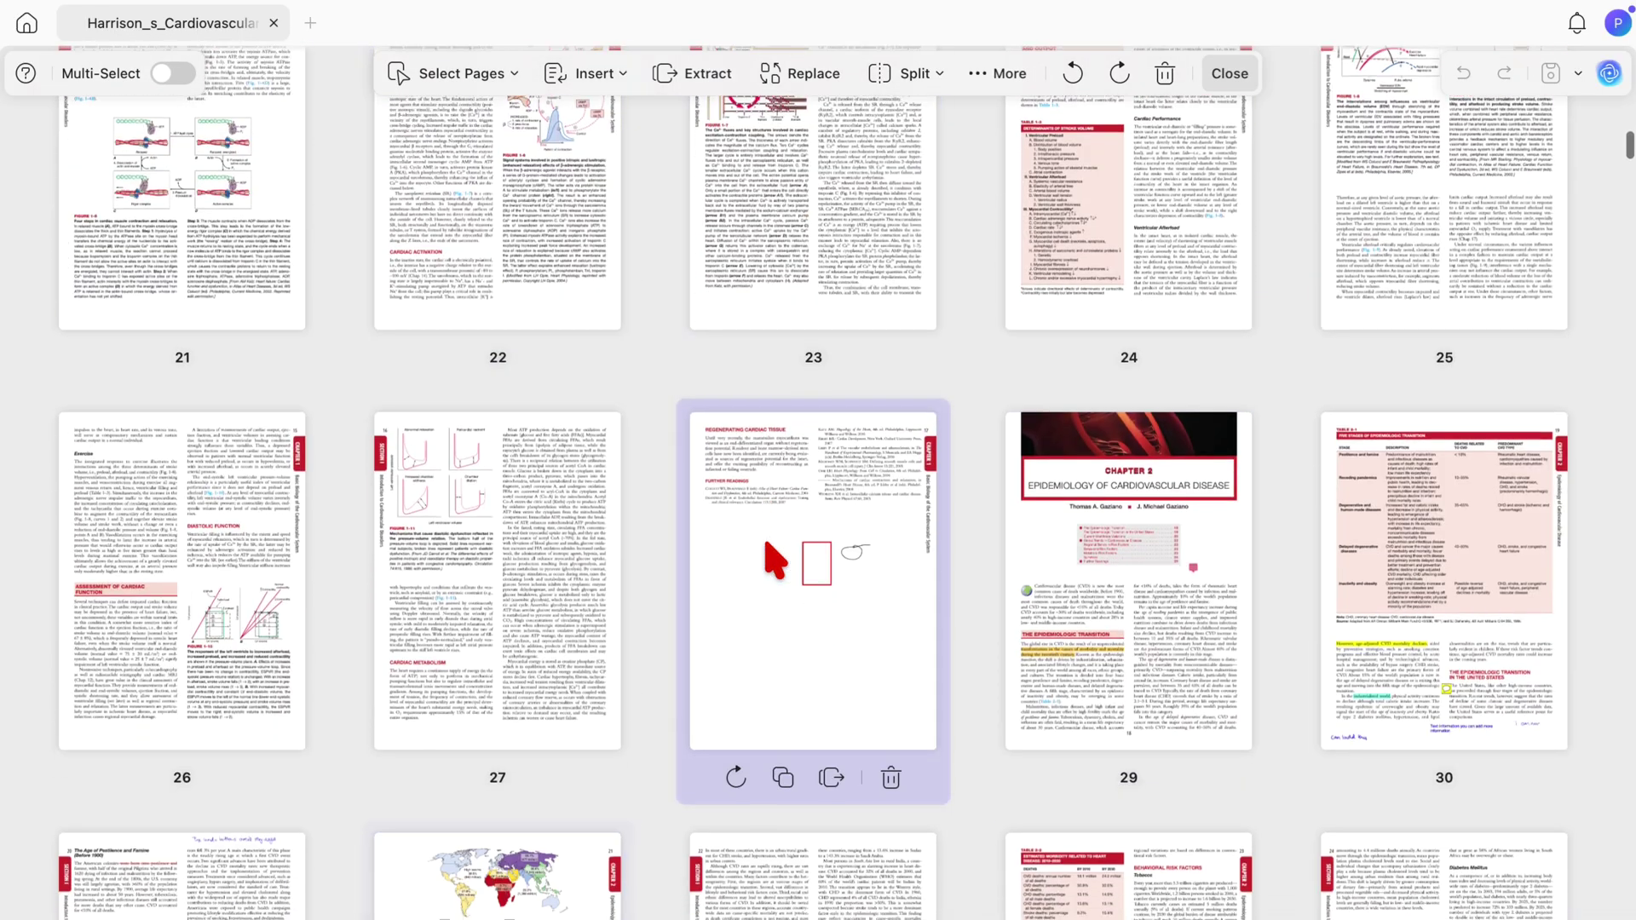
pyautogui.scroll(8, 771, 558)
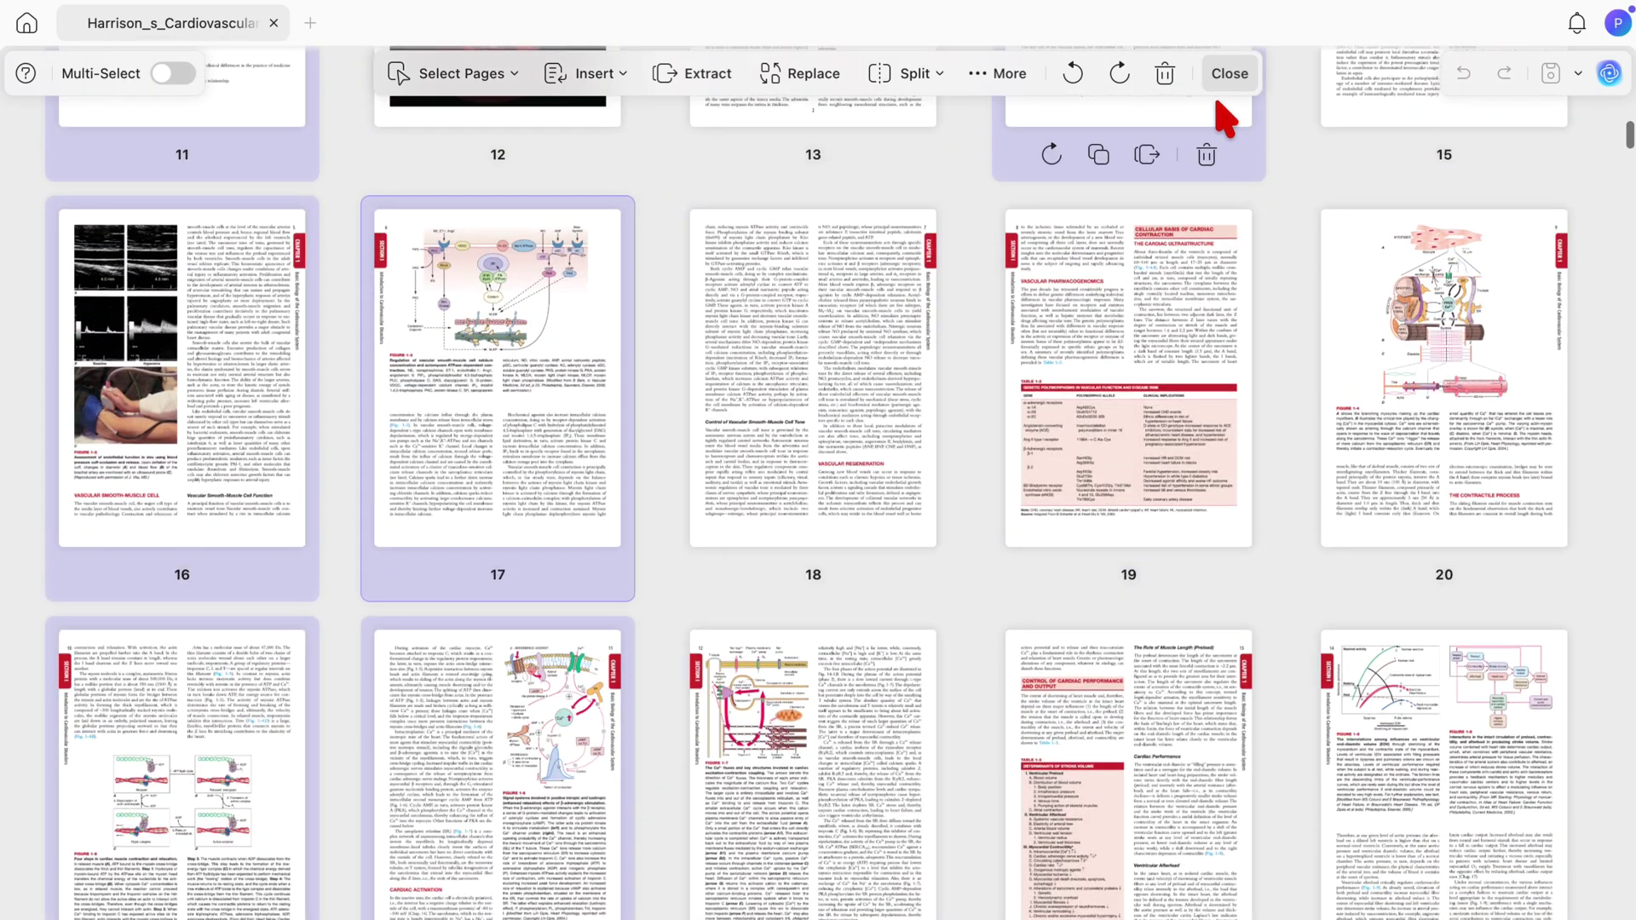
pyautogui.click(1228, 81)
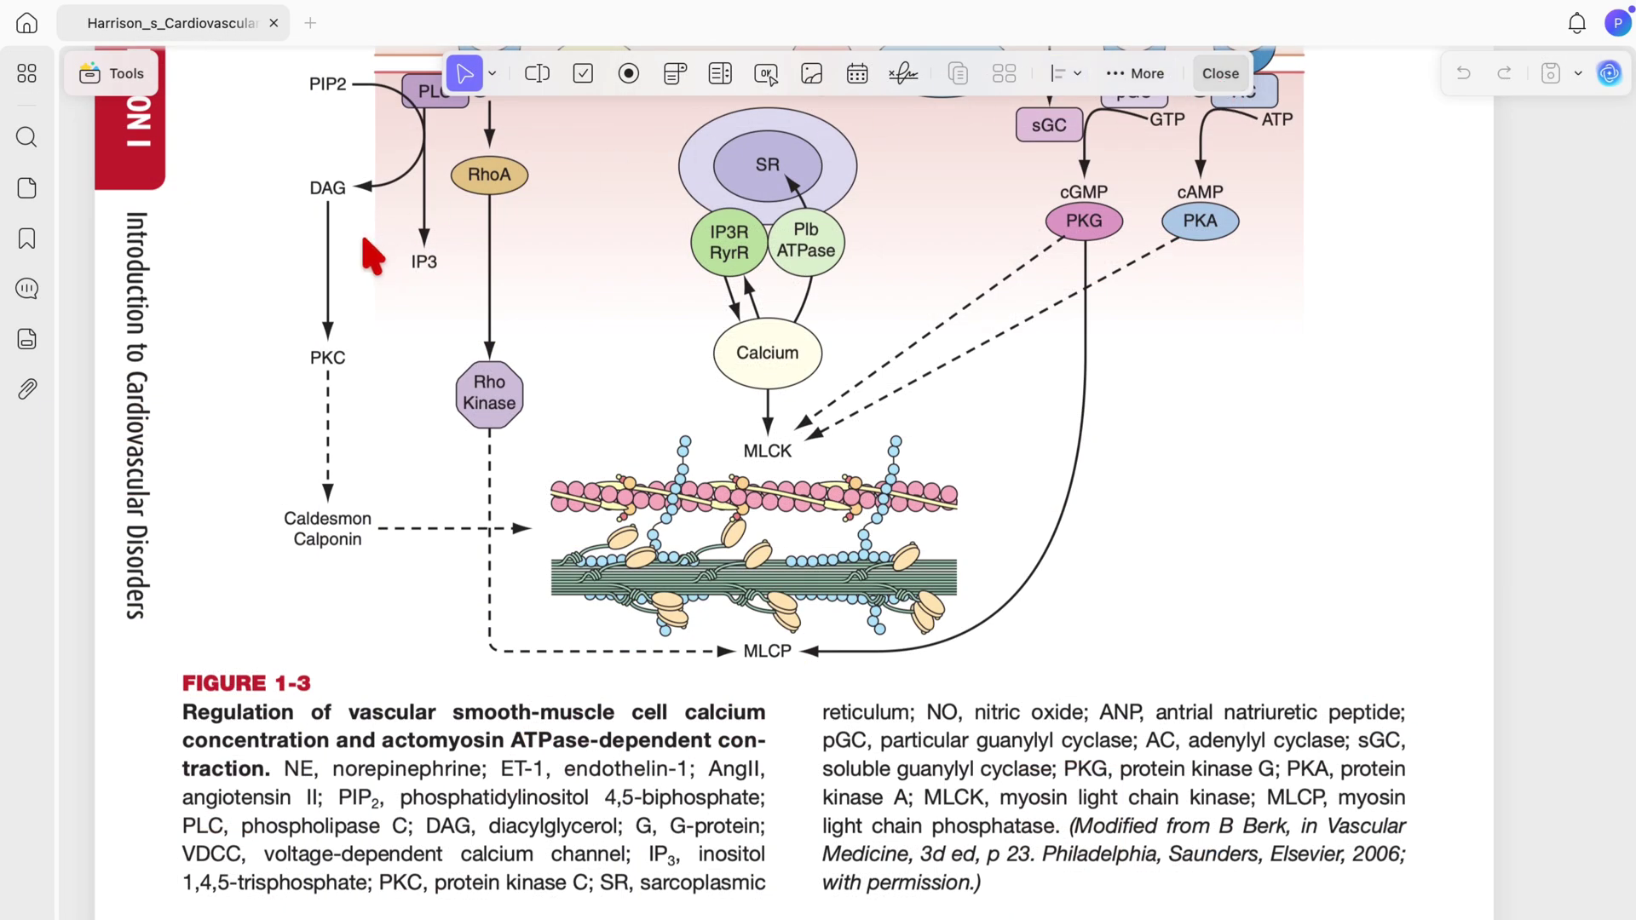
# Show the Comments panel, widen it, look through its entries, then close it.
pyautogui.click(26, 288)
pyautogui.moveTo(290, 370); pyautogui.dragTo(493, 371)
pyautogui.scroll(-10, 329, 511)
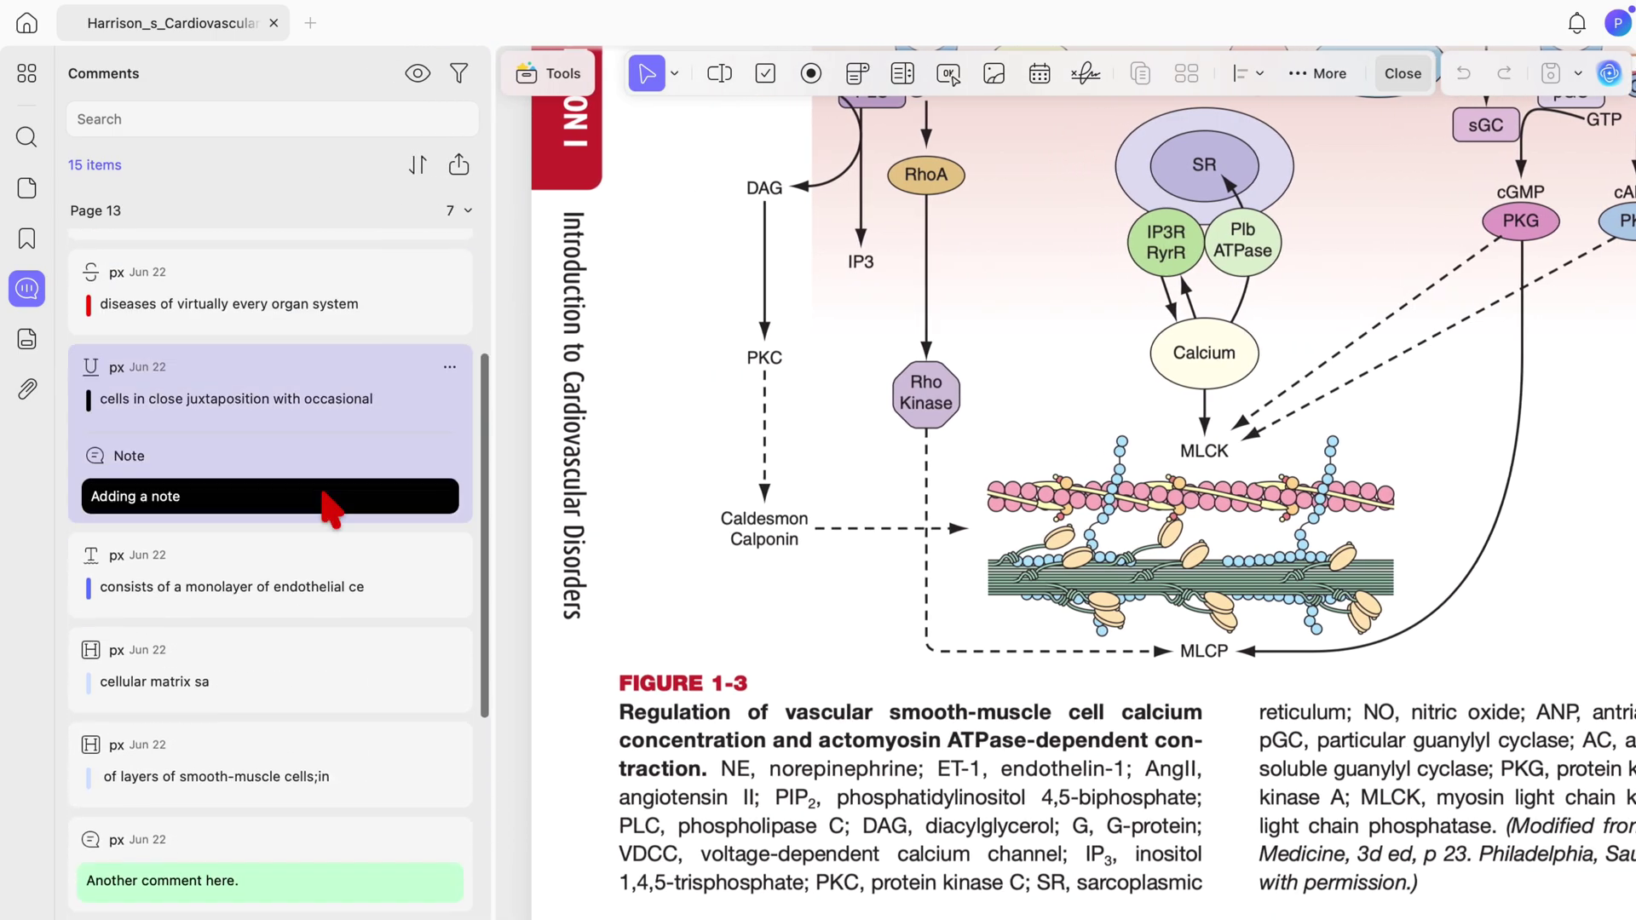
pyautogui.scroll(-5, 329, 511)
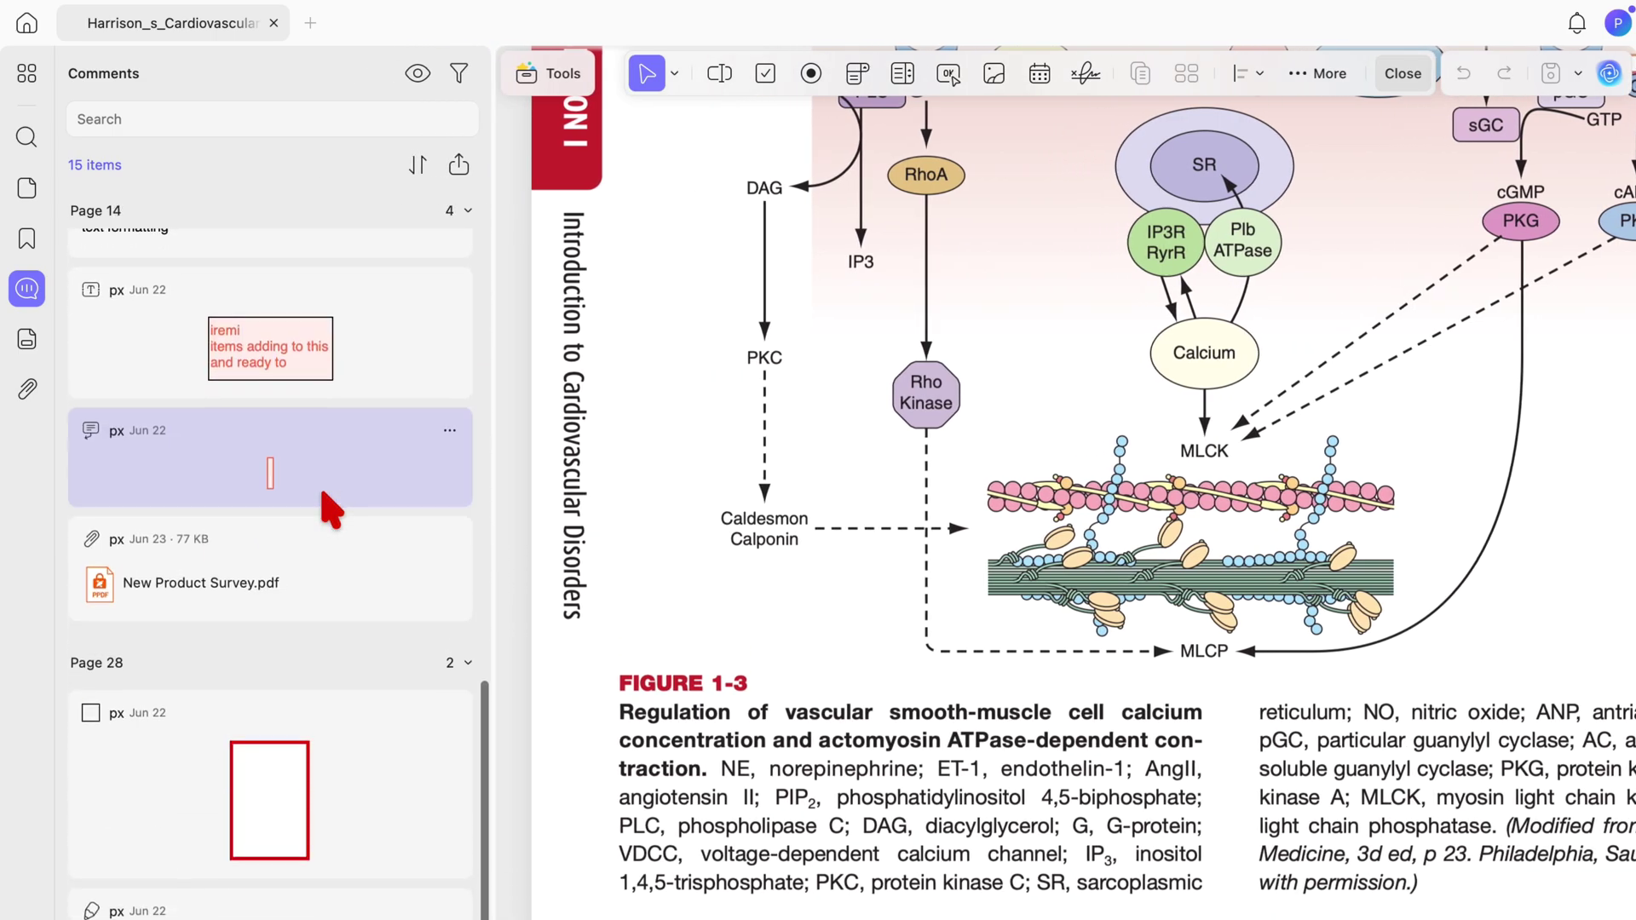
pyautogui.scroll(12, 329, 510)
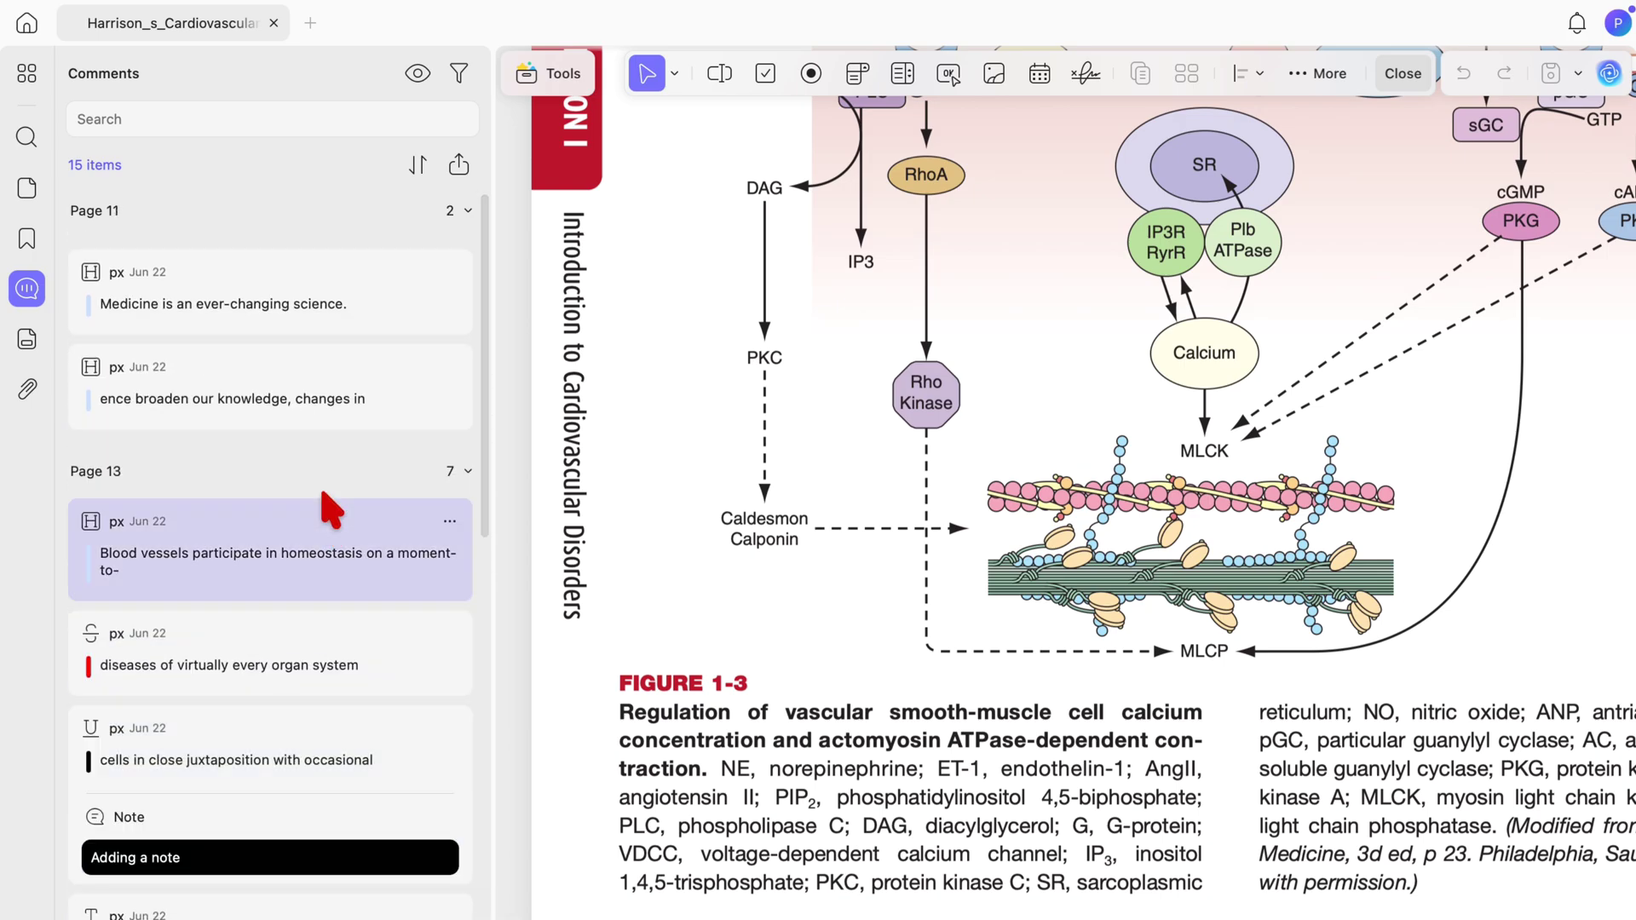
pyautogui.press('Escape')
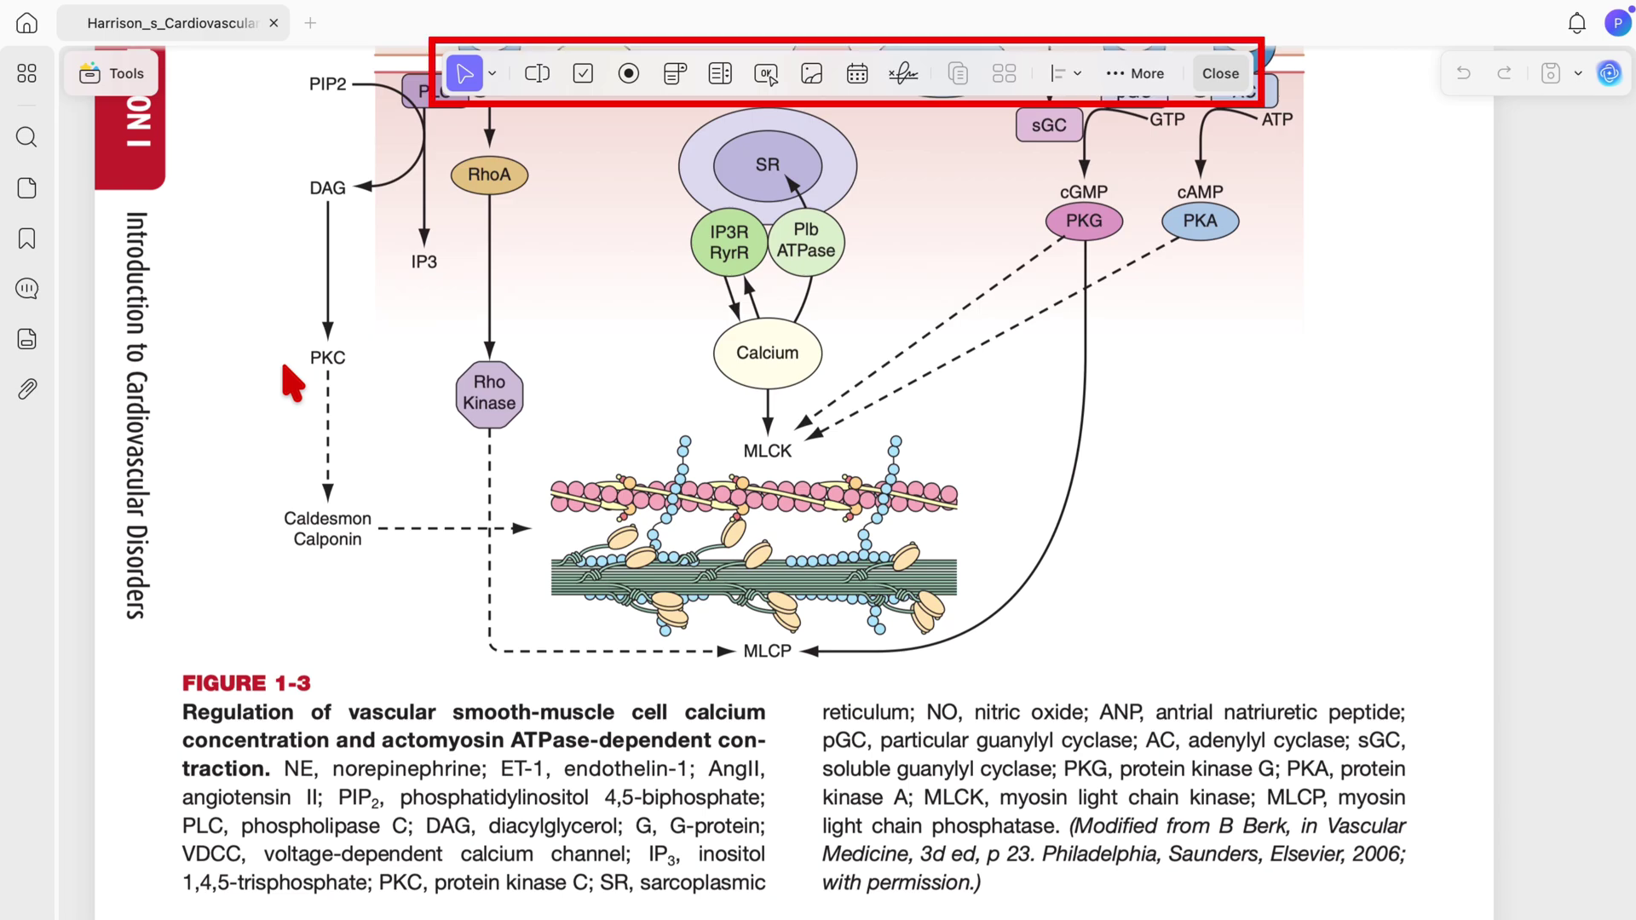
# Scroll down to the smooth-muscle calcium text below Figure 1-3.
pyautogui.scroll(-3, 309, 529)
pyautogui.scroll(-3, 308, 530)
pyautogui.scroll(-2, 308, 528)
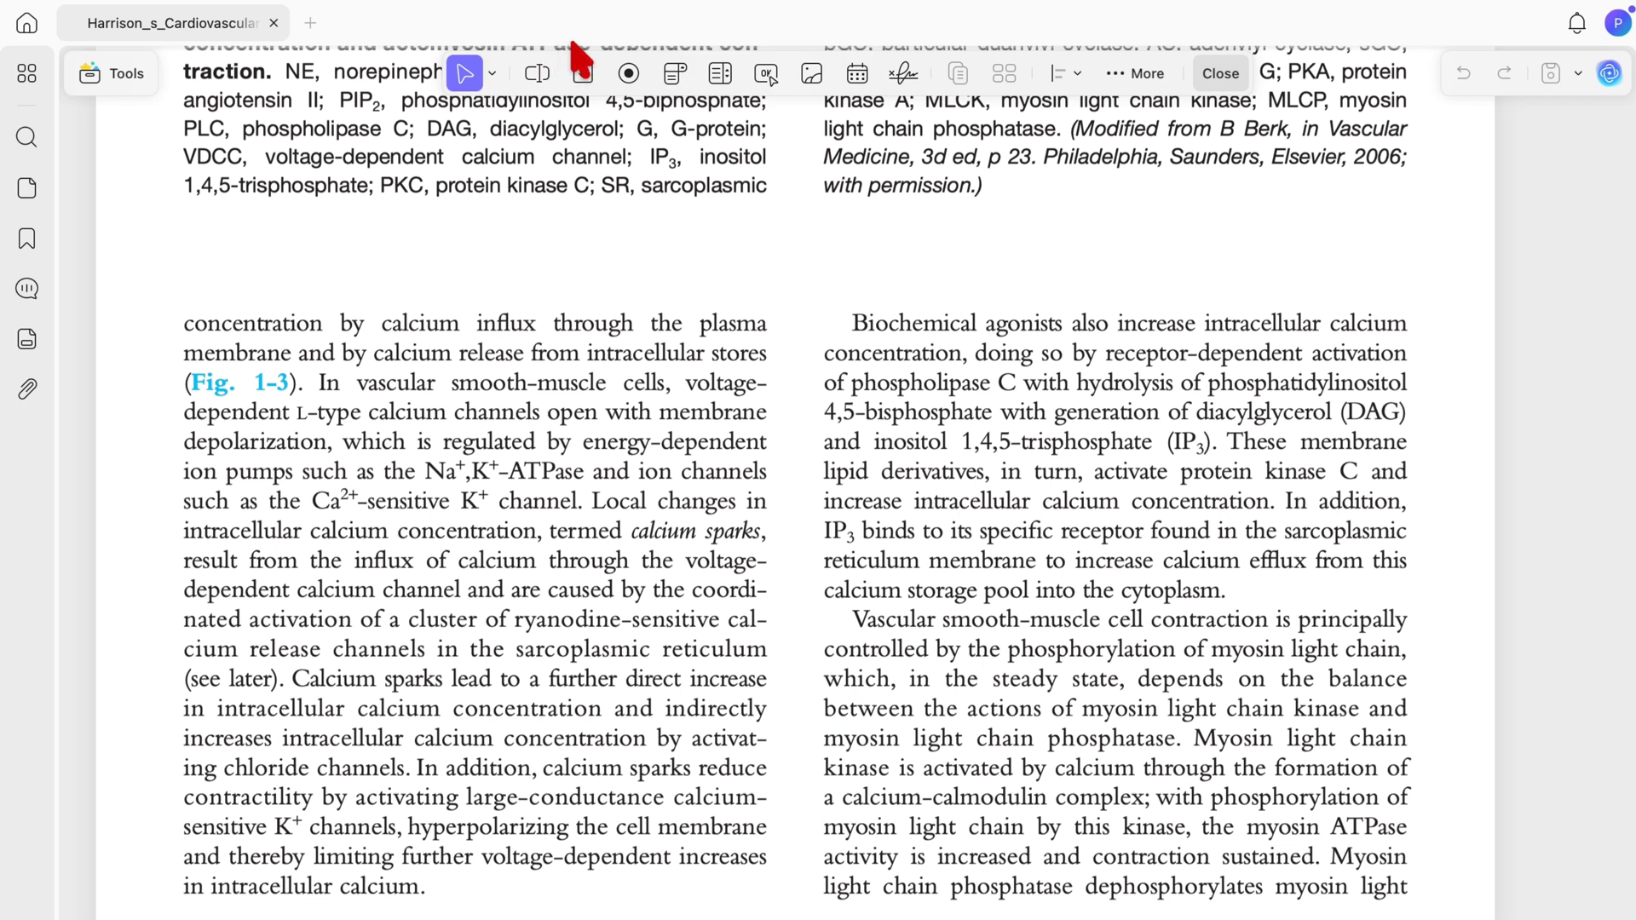
# Exit form editing mode and bring up the full Tools set.
pyautogui.click(1220, 73)
pyautogui.scroll(-3, 1132, 230)
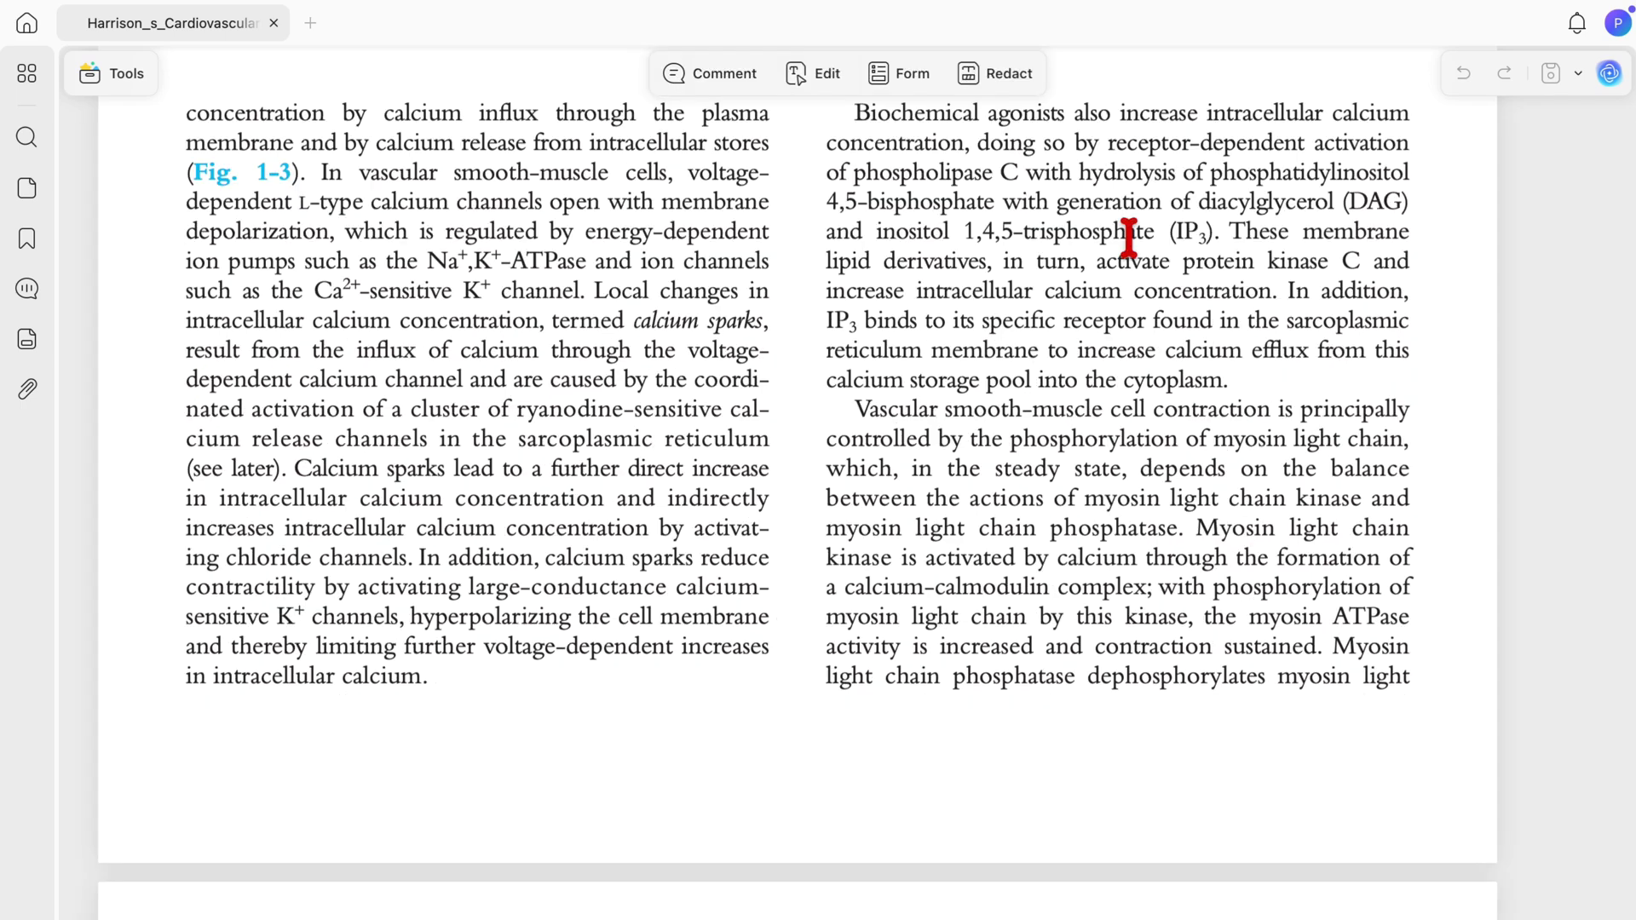
pyautogui.click(120, 75)
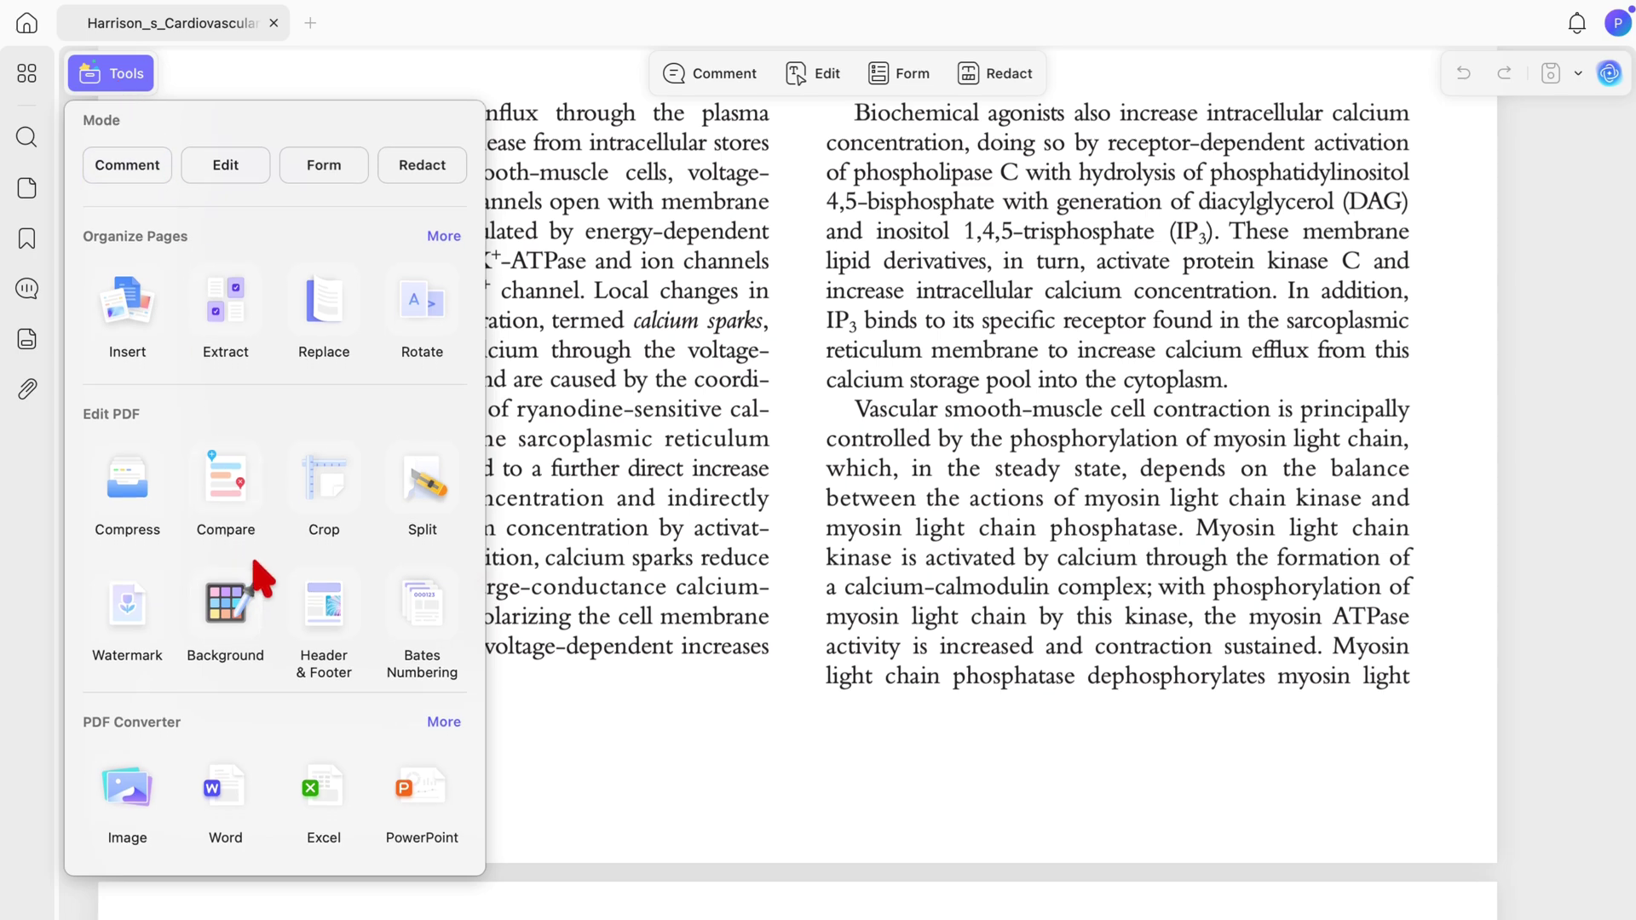
pyautogui.scroll(-1, 256, 565)
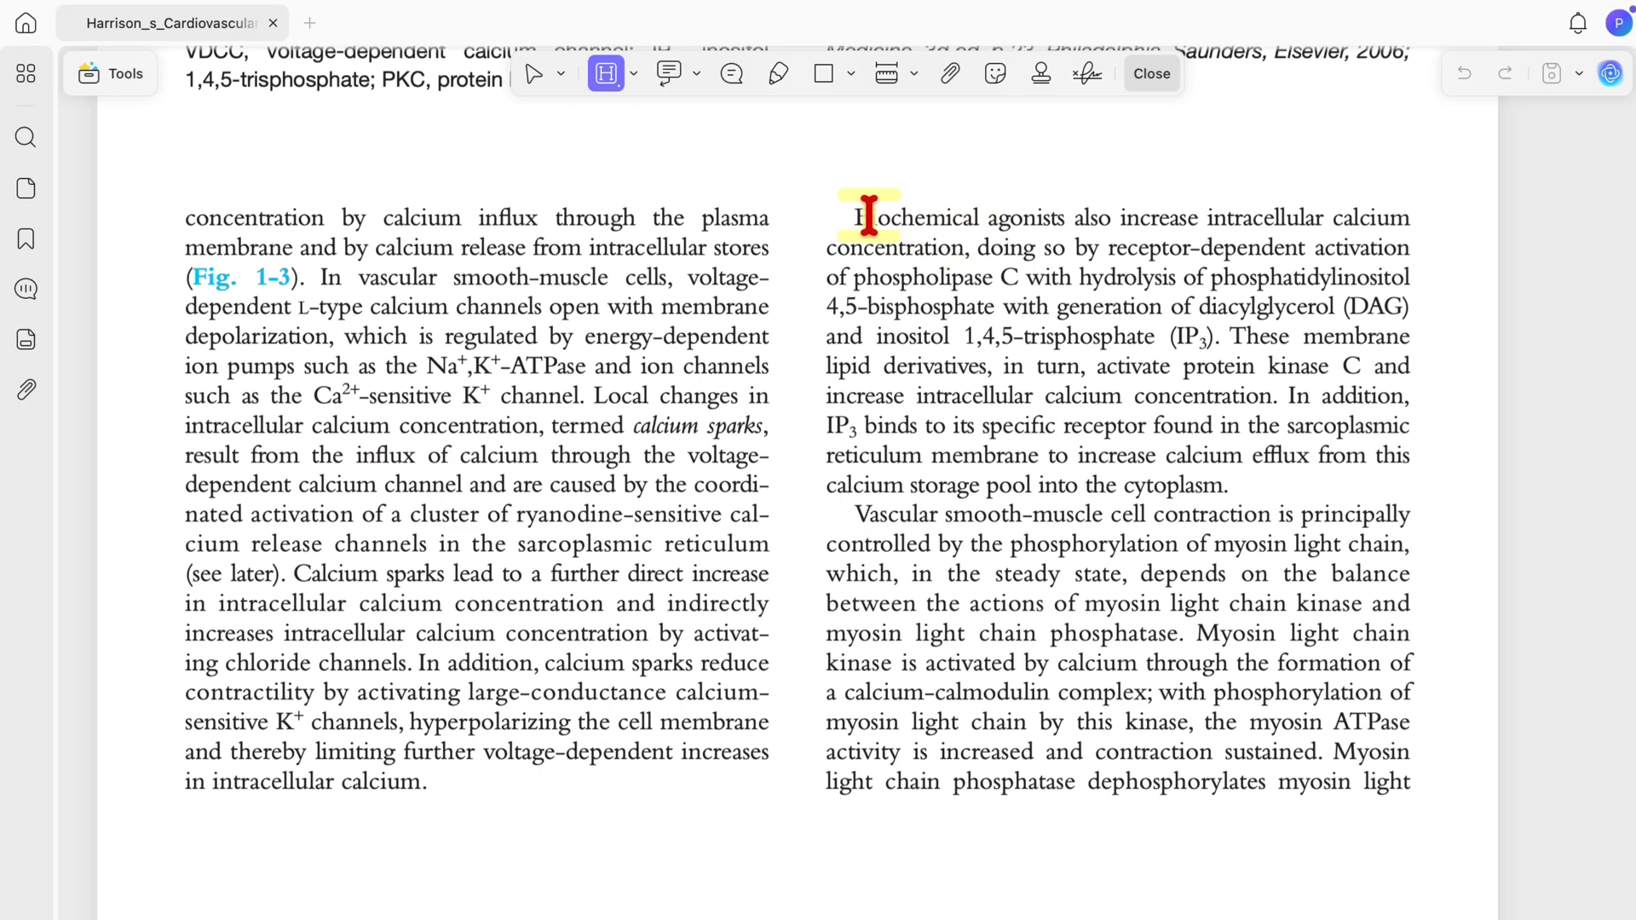
# Highlight the Biochemical agonists sentences in yellow and underline the thr695 phosphorylation sentence in red.
pyautogui.click(881, 216)
pyautogui.moveTo(881, 217); pyautogui.dragTo(1219, 339)
pyautogui.scroll(-1, 1108, 324)
pyautogui.moveTo(1006, 300); pyautogui.dragTo(1276, 333)
pyautogui.moveTo(827, 362); pyautogui.dragTo(1112, 408)
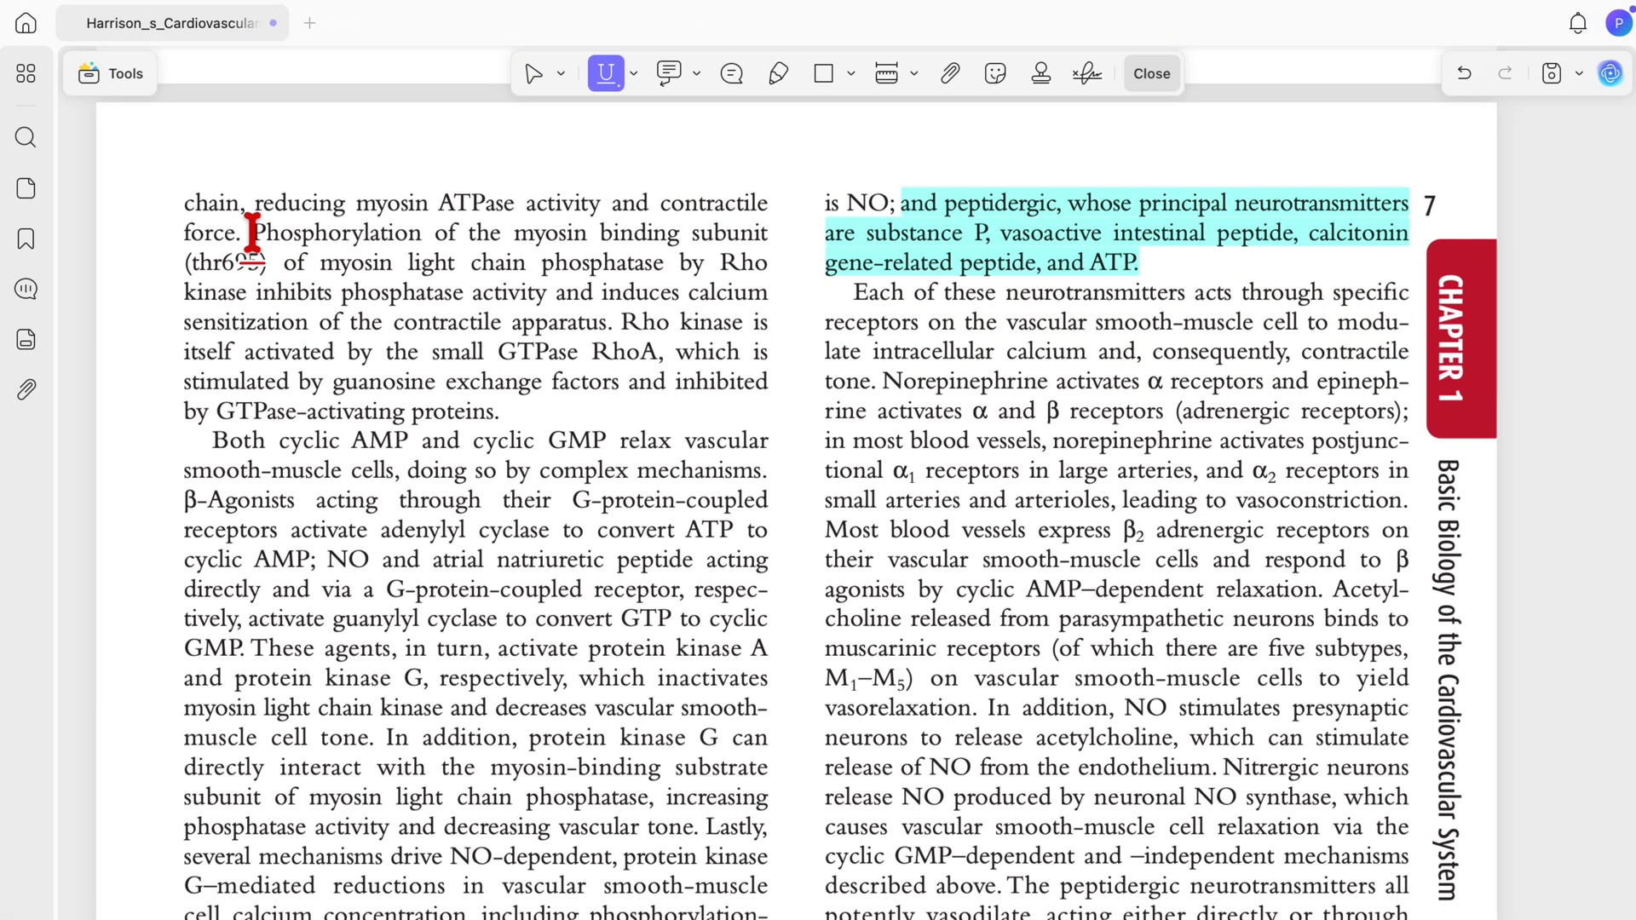
pyautogui.moveTo(247, 232)
pyautogui.mouseDown()
pyautogui.moveTo(475, 260)
pyautogui.moveTo(669, 256)
pyautogui.mouseUp()
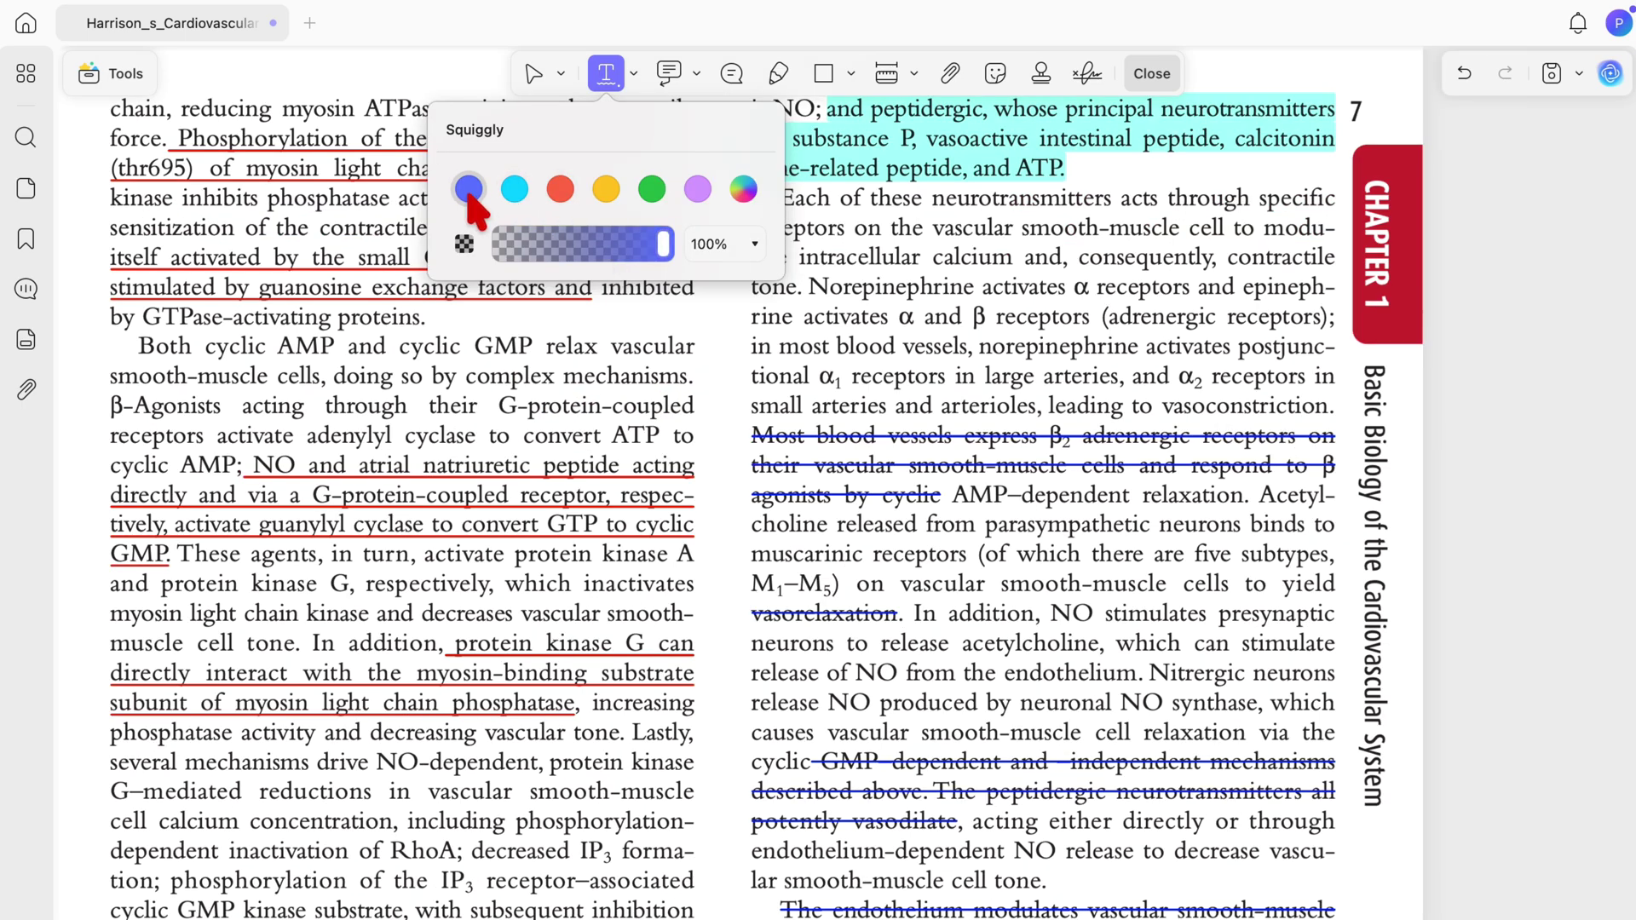
# Try blue, cyan and red for squiggly marks, settling on yellow.
pyautogui.click(468, 191)
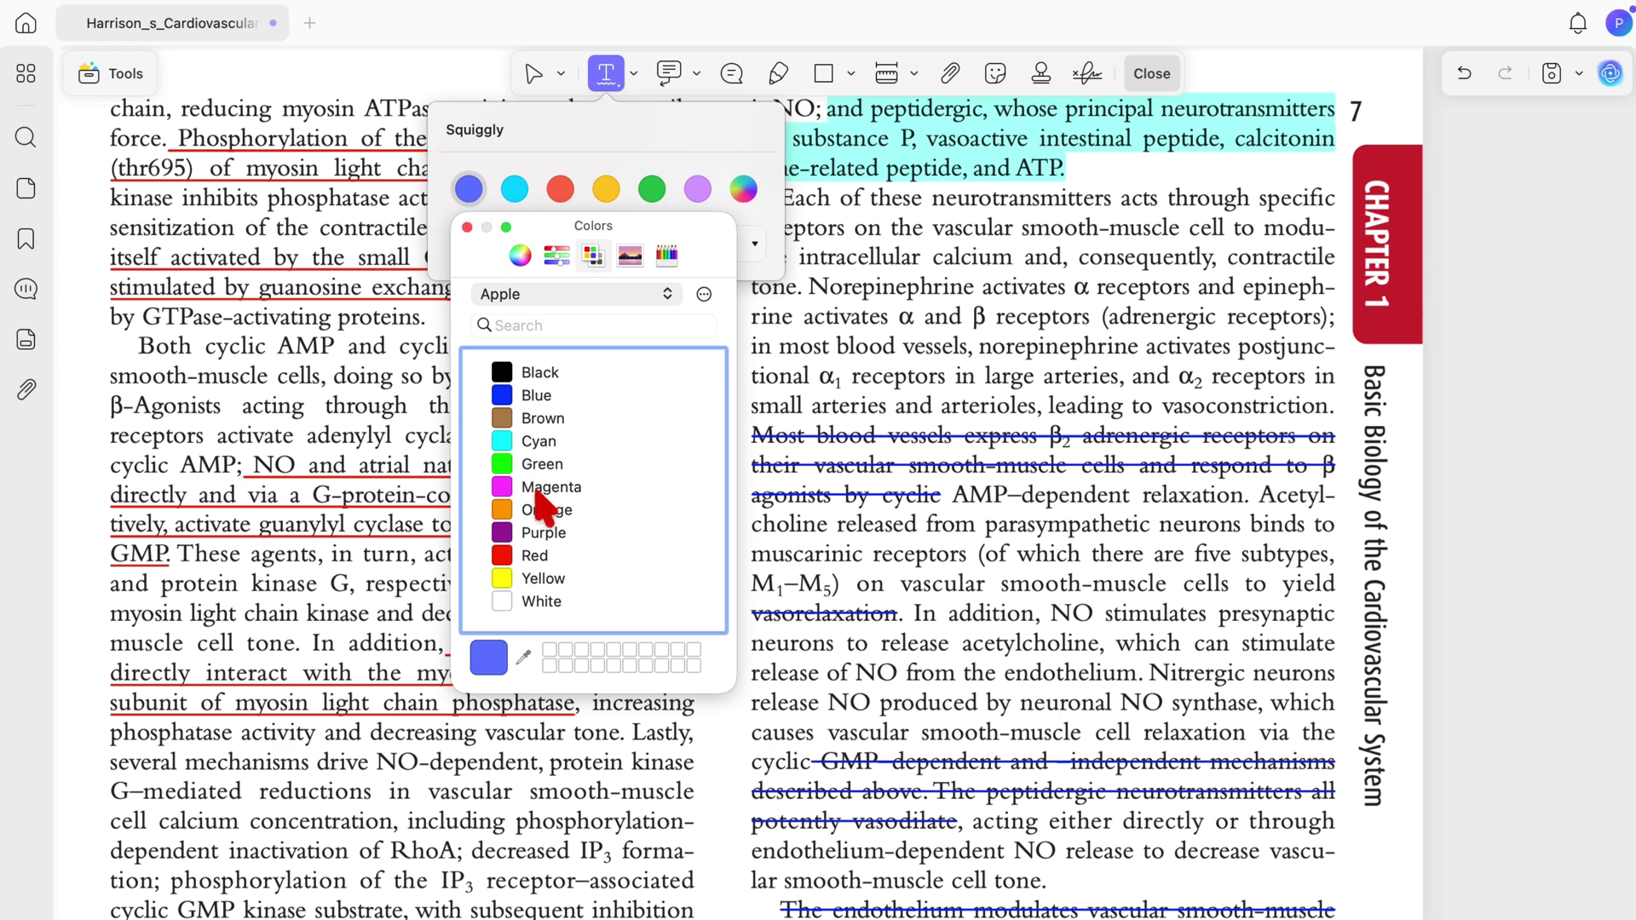
pyautogui.click(536, 395)
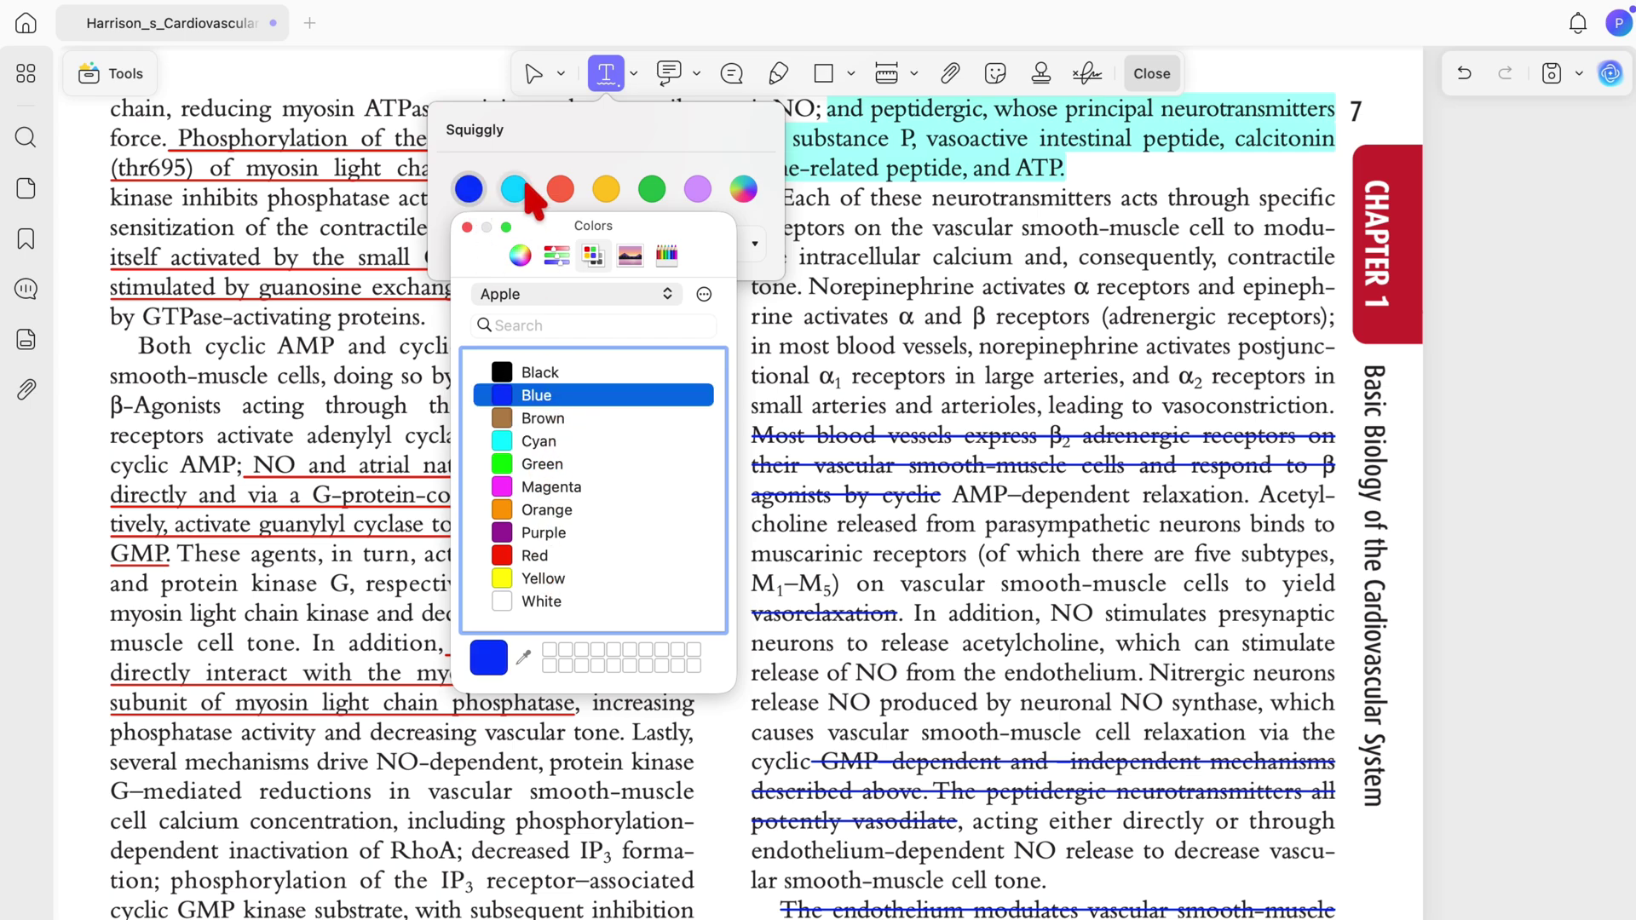
pyautogui.click(514, 188)
pyautogui.click(514, 188)
pyautogui.click(586, 440)
pyautogui.click(560, 189)
pyautogui.click(560, 189)
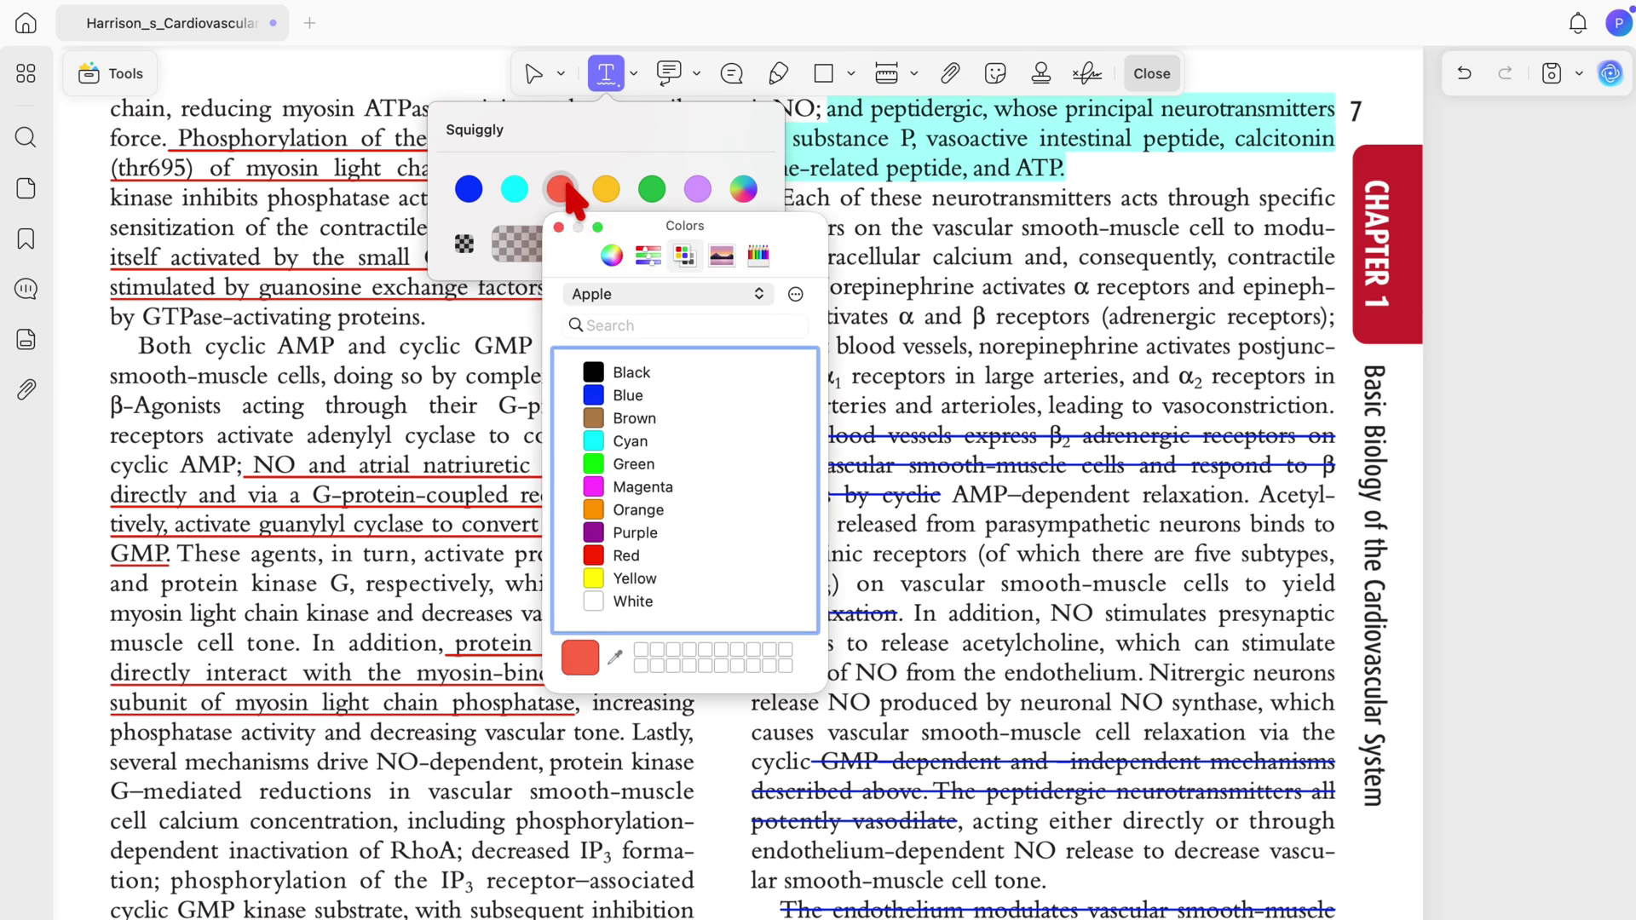
pyautogui.click(643, 564)
pyautogui.click(606, 189)
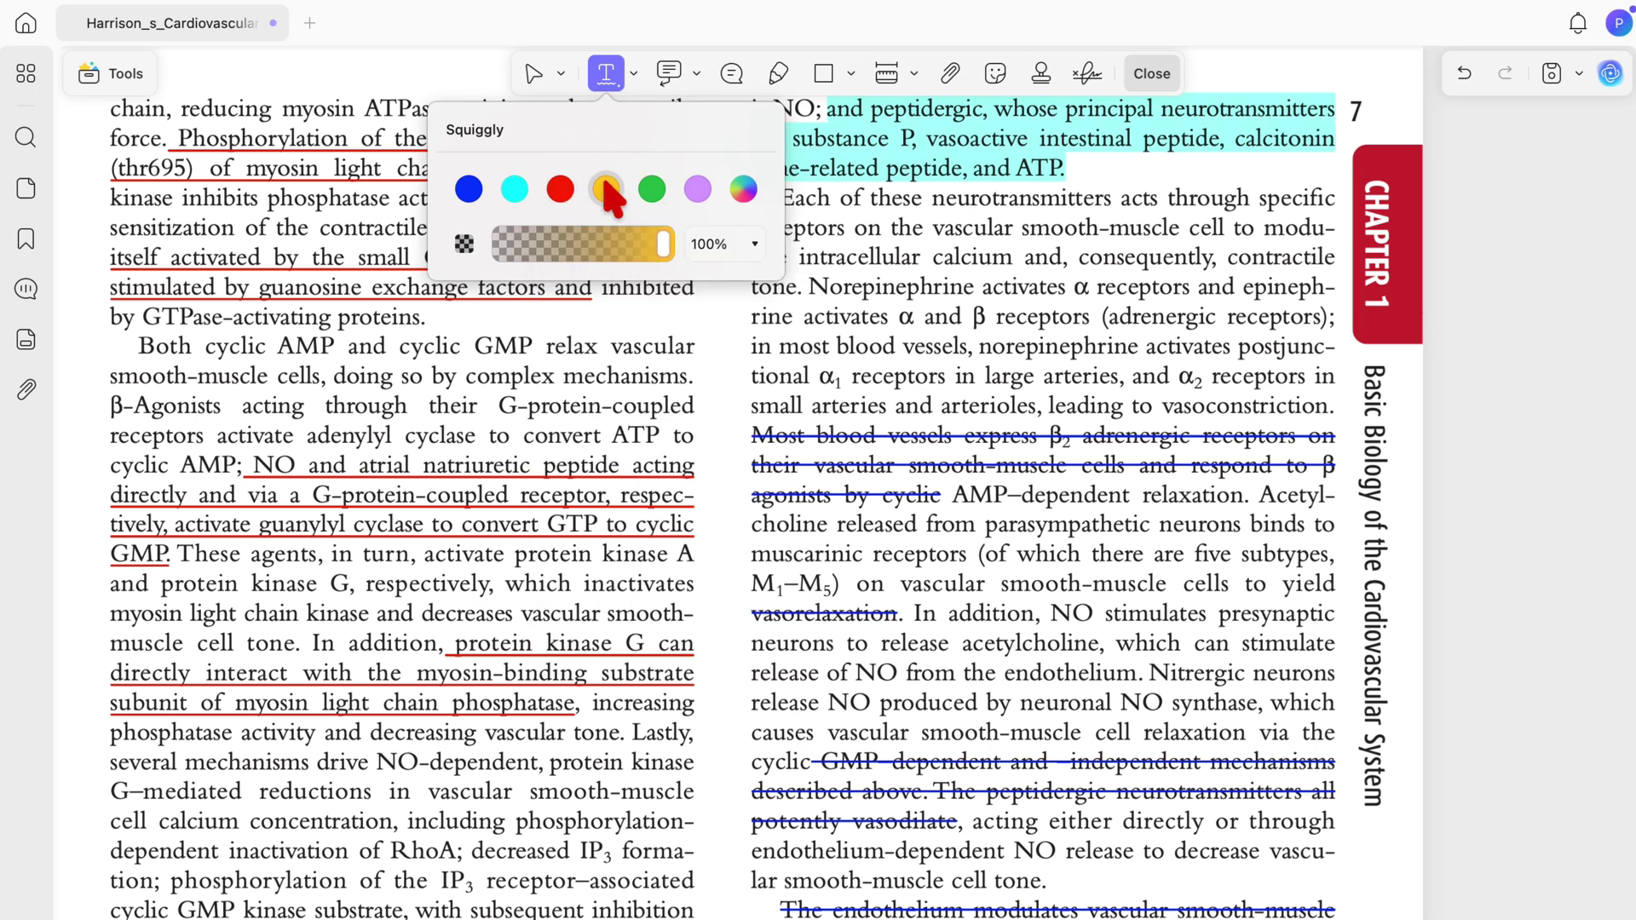
# Highlight the Control of Vascular Smooth-Muscle Cell Tone heading and two phrases below it in orange.
pyautogui.scroll(-10, 823, 354)
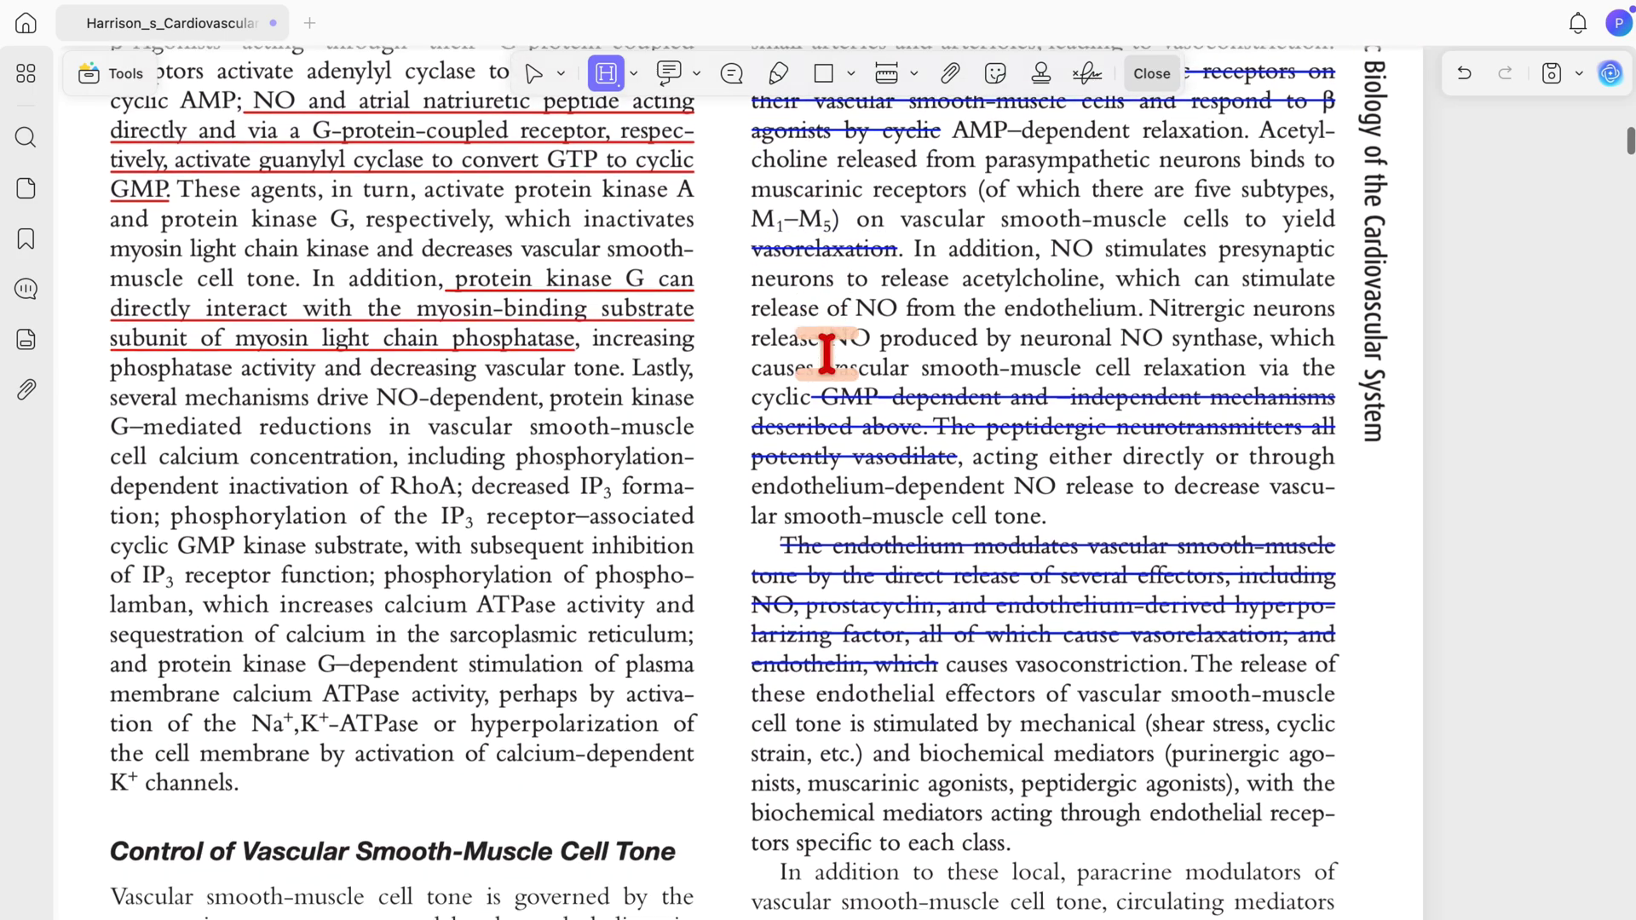
pyautogui.scroll(-3, 826, 354)
pyautogui.scroll(1, 833, 354)
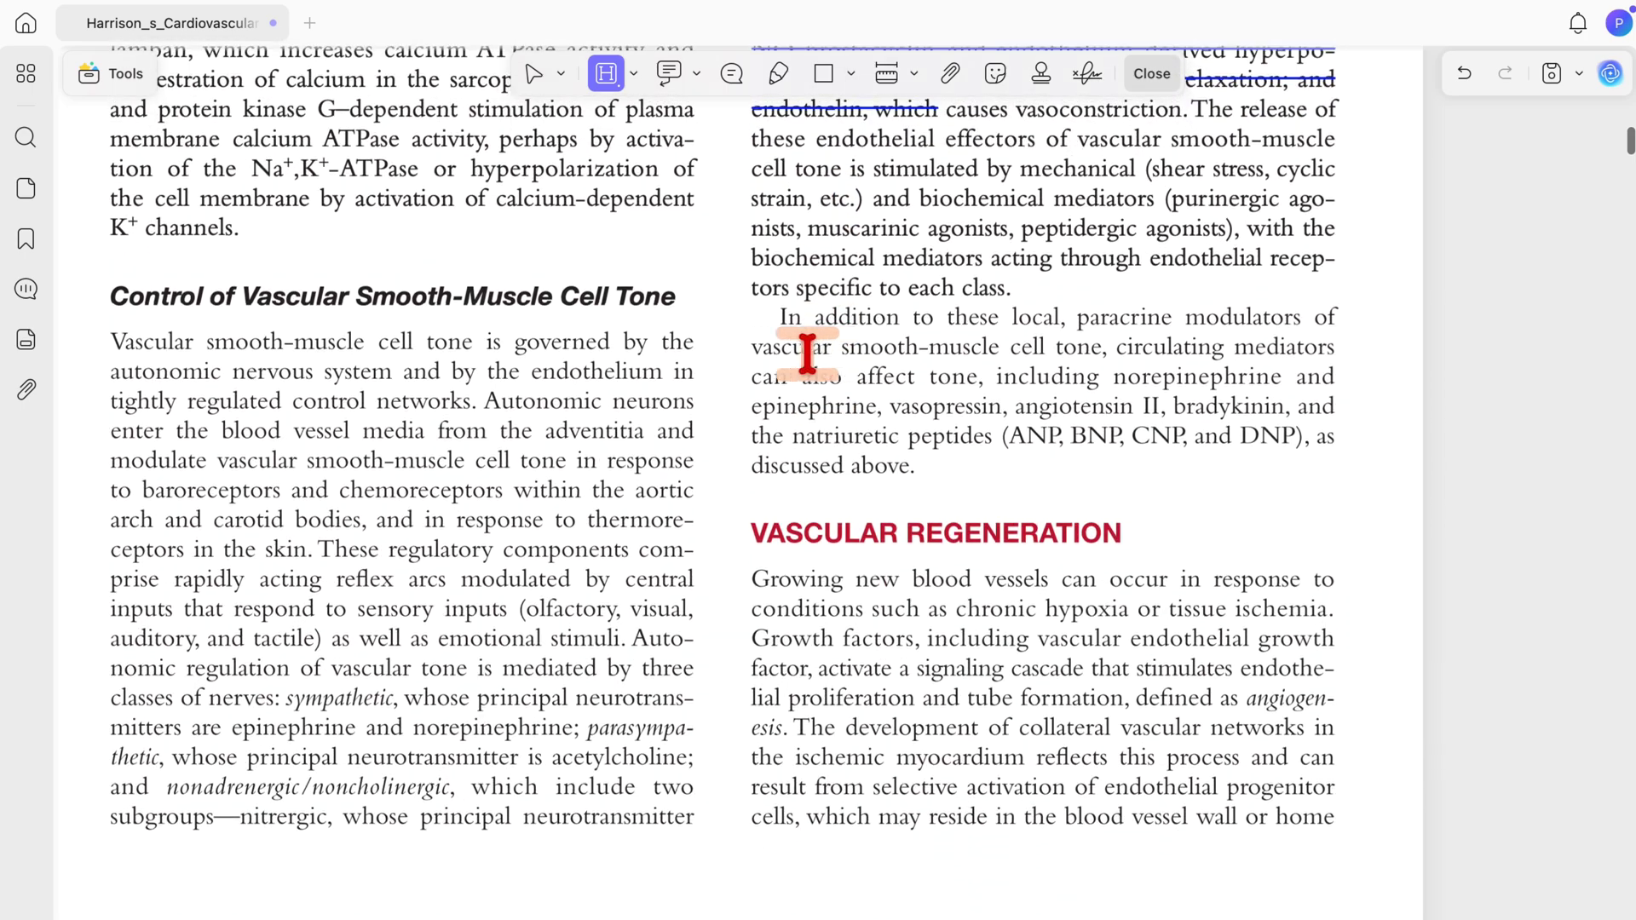
pyautogui.moveTo(111, 292); pyautogui.dragTo(686, 290)
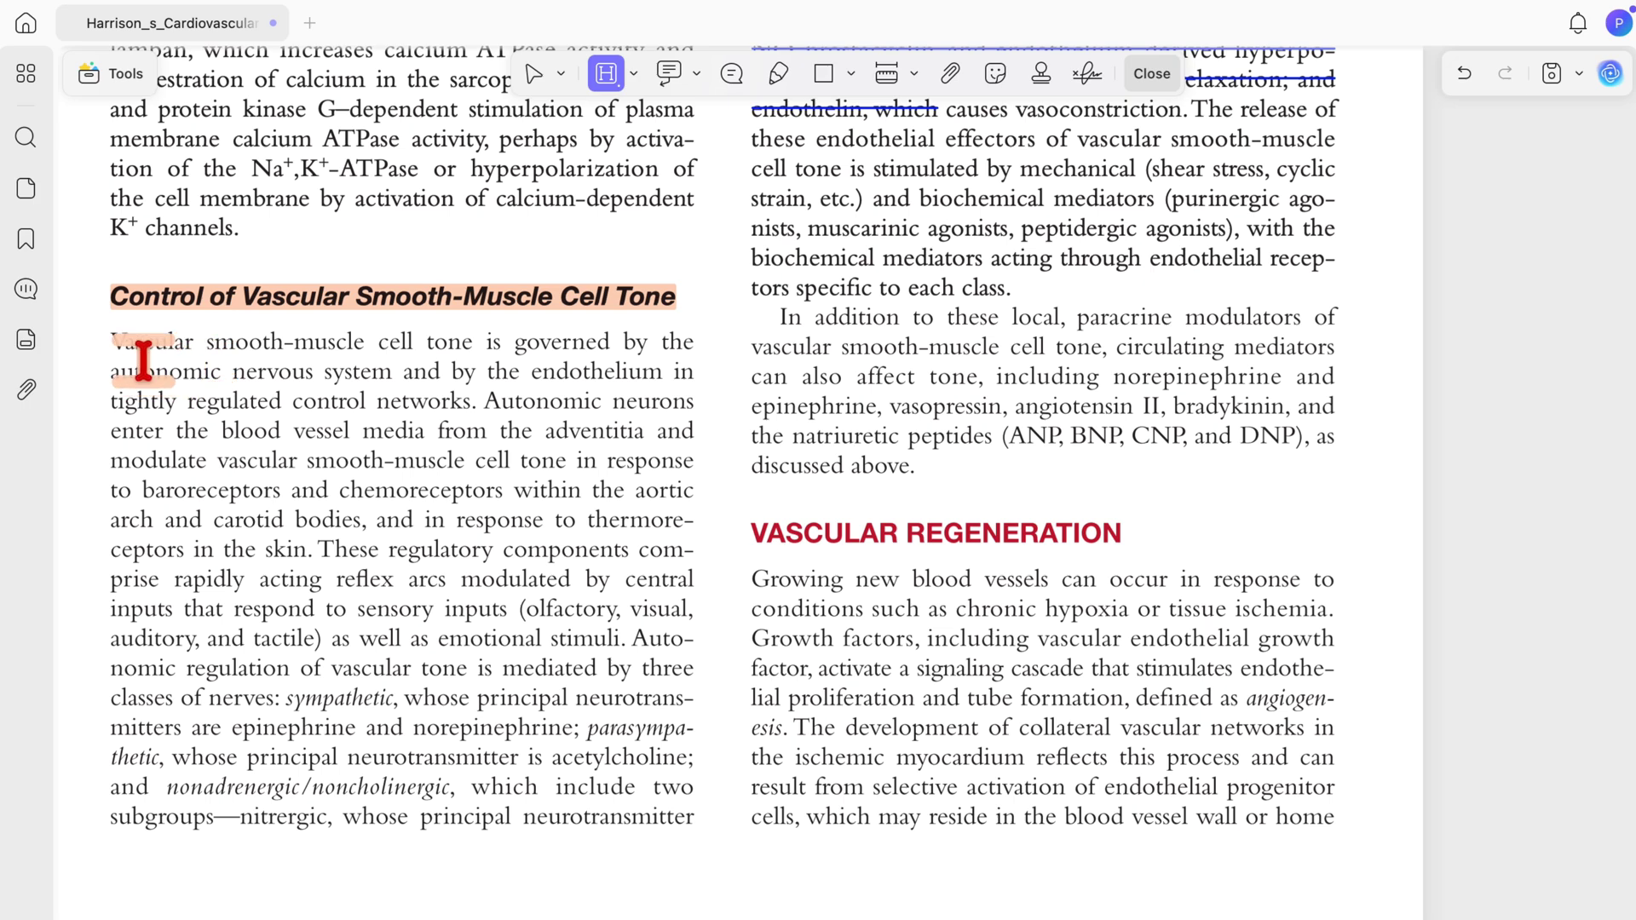
pyautogui.moveTo(109, 341); pyautogui.dragTo(522, 341)
pyautogui.moveTo(81, 426); pyautogui.dragTo(645, 431)
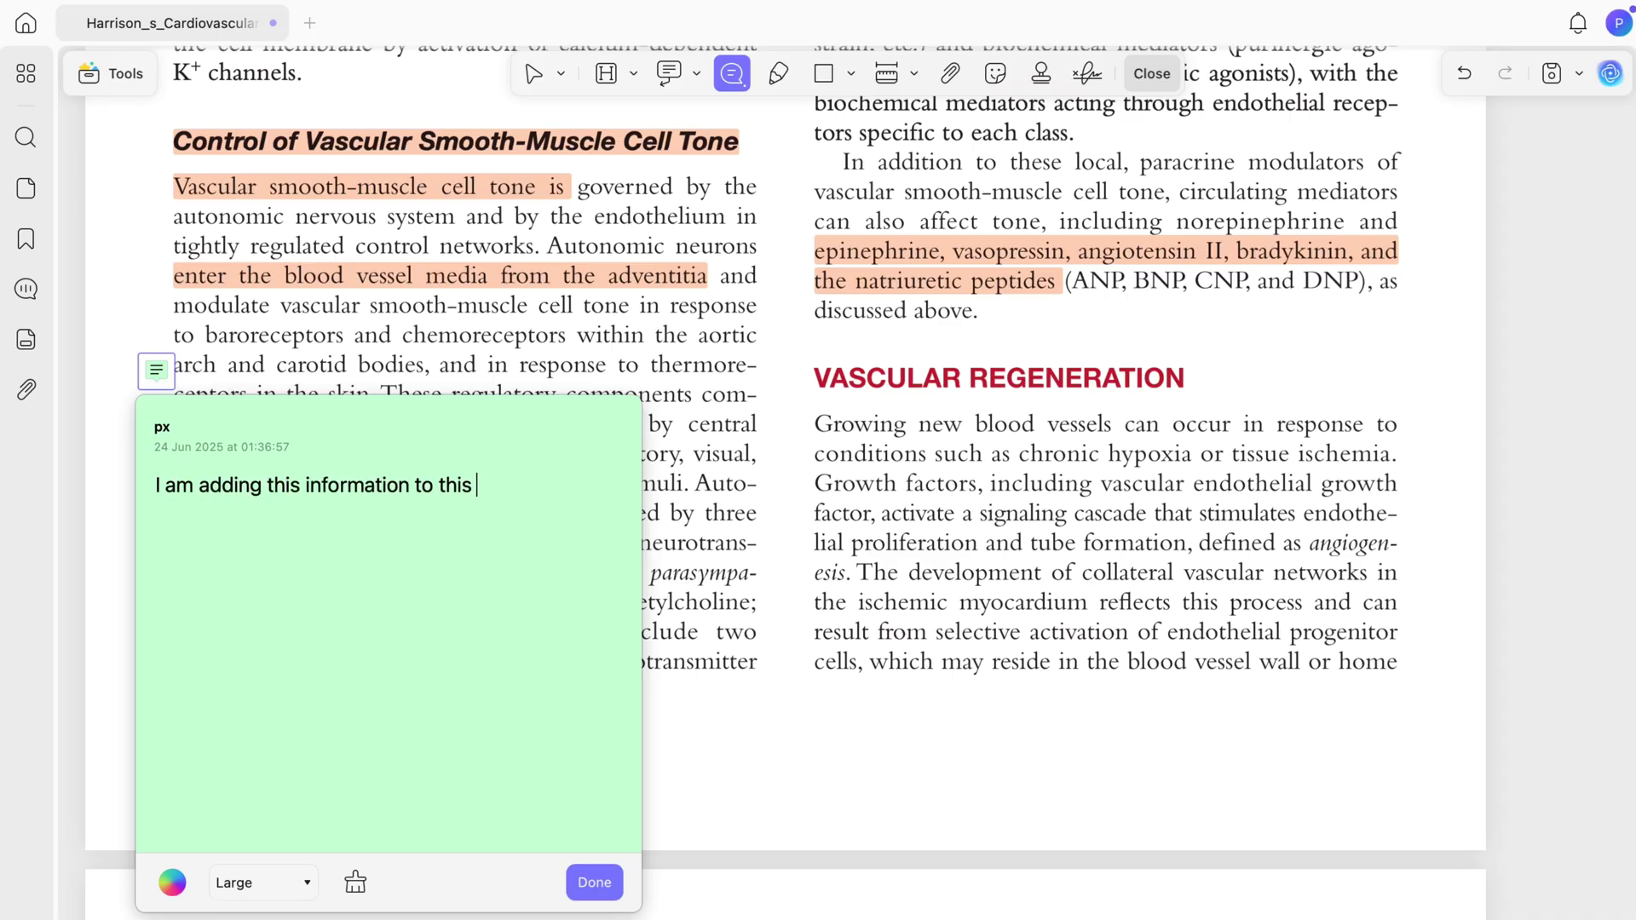
# Complete the green sticky note text ending 'here we want.' and open the adventitia highlight's note.
pyautogui.write('which is st')
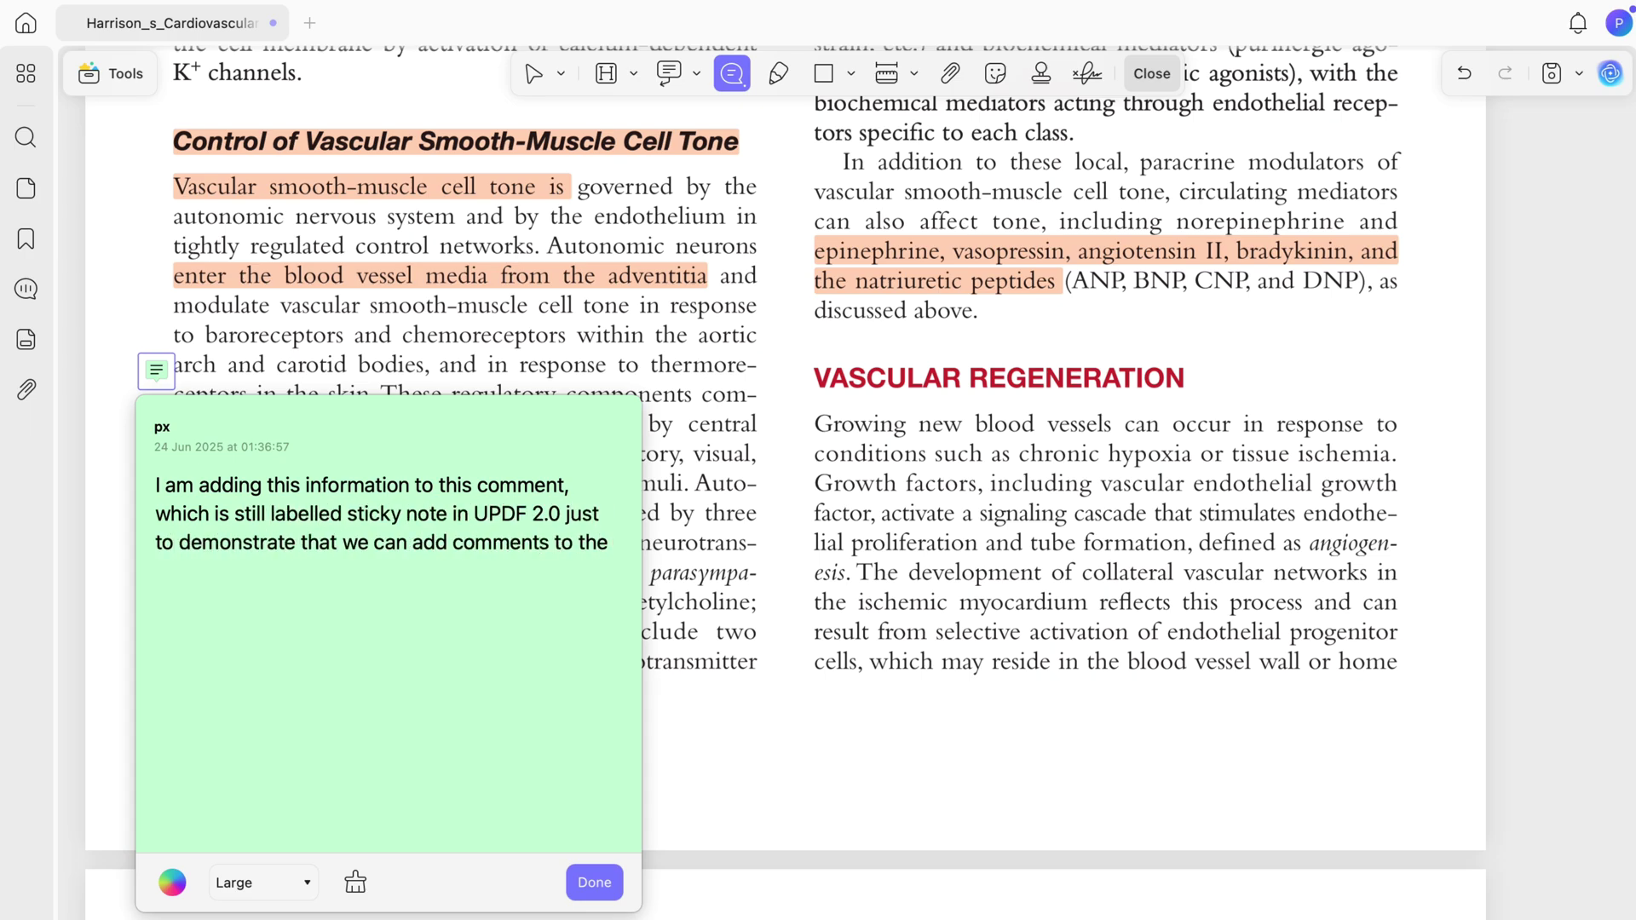
pyautogui.write('here we want.')
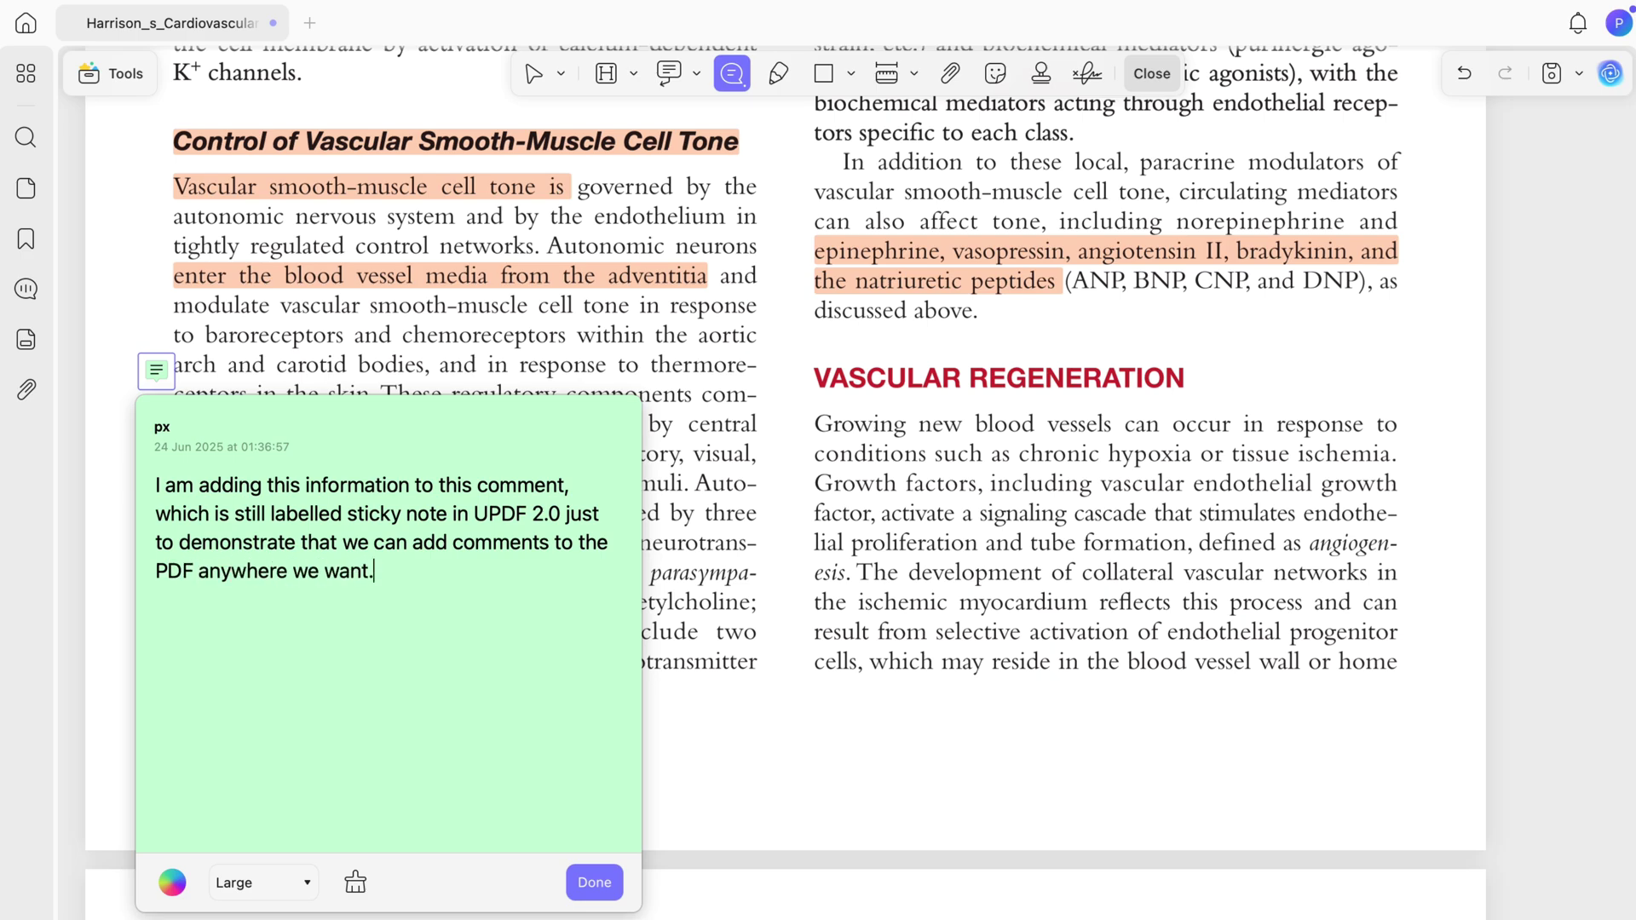
pyautogui.click(440, 276)
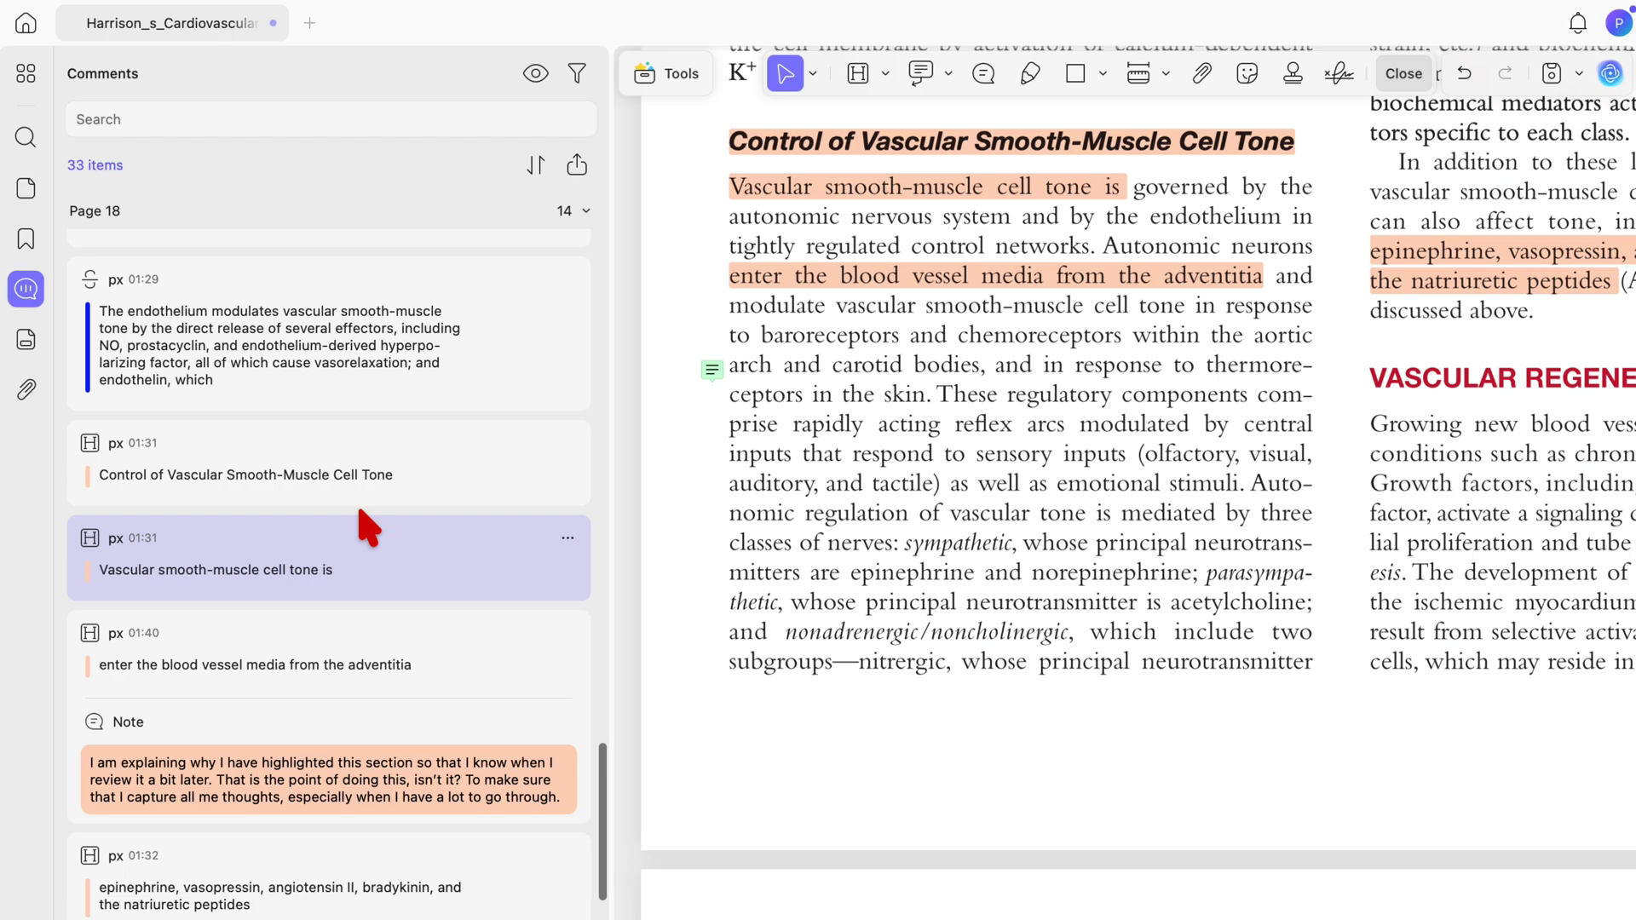
# Scroll down through the Comments panel and back up to the top of the list.
pyautogui.scroll(-5, 368, 520)
pyautogui.scroll(-3, 368, 512)
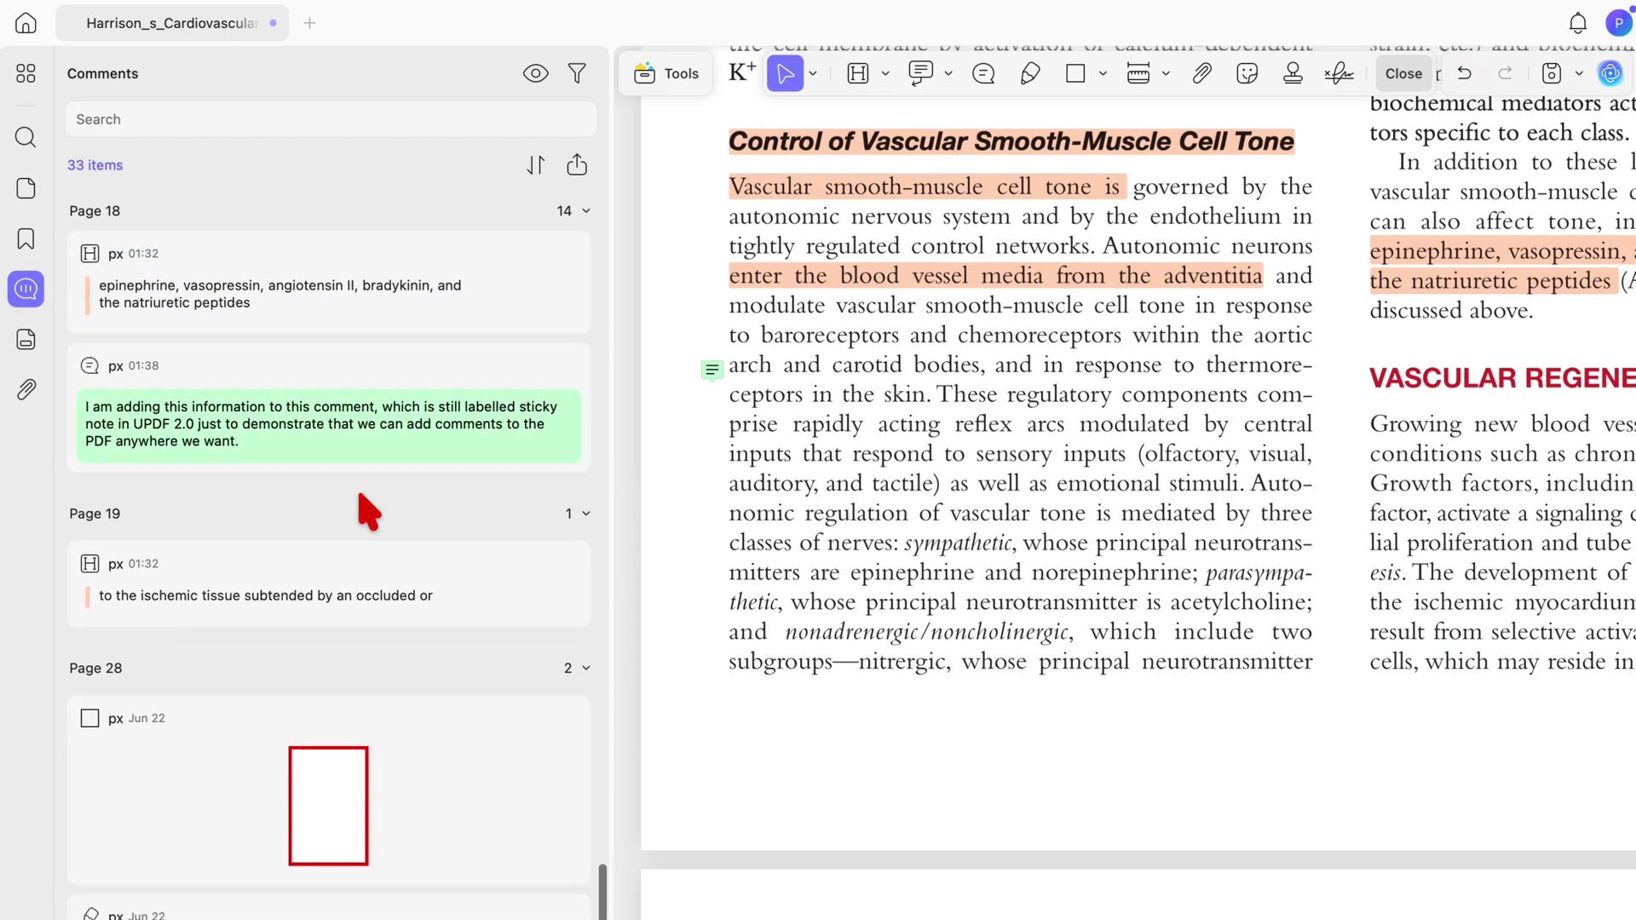
pyautogui.scroll(5, 367, 515)
pyautogui.scroll(10, 367, 516)
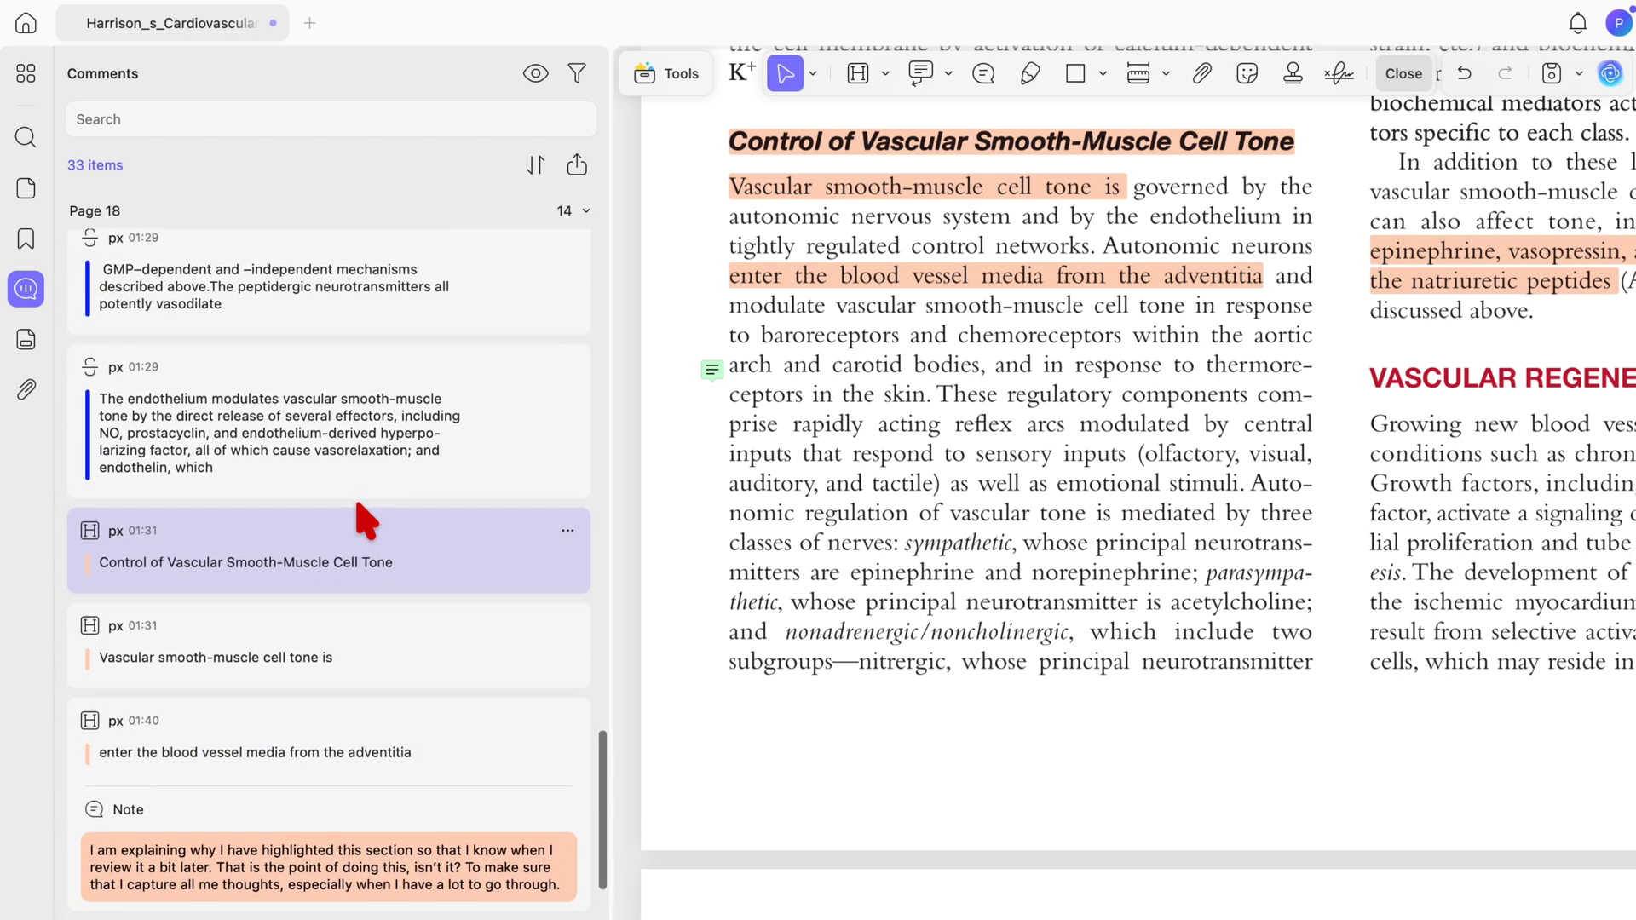
pyautogui.scroll(8, 366, 519)
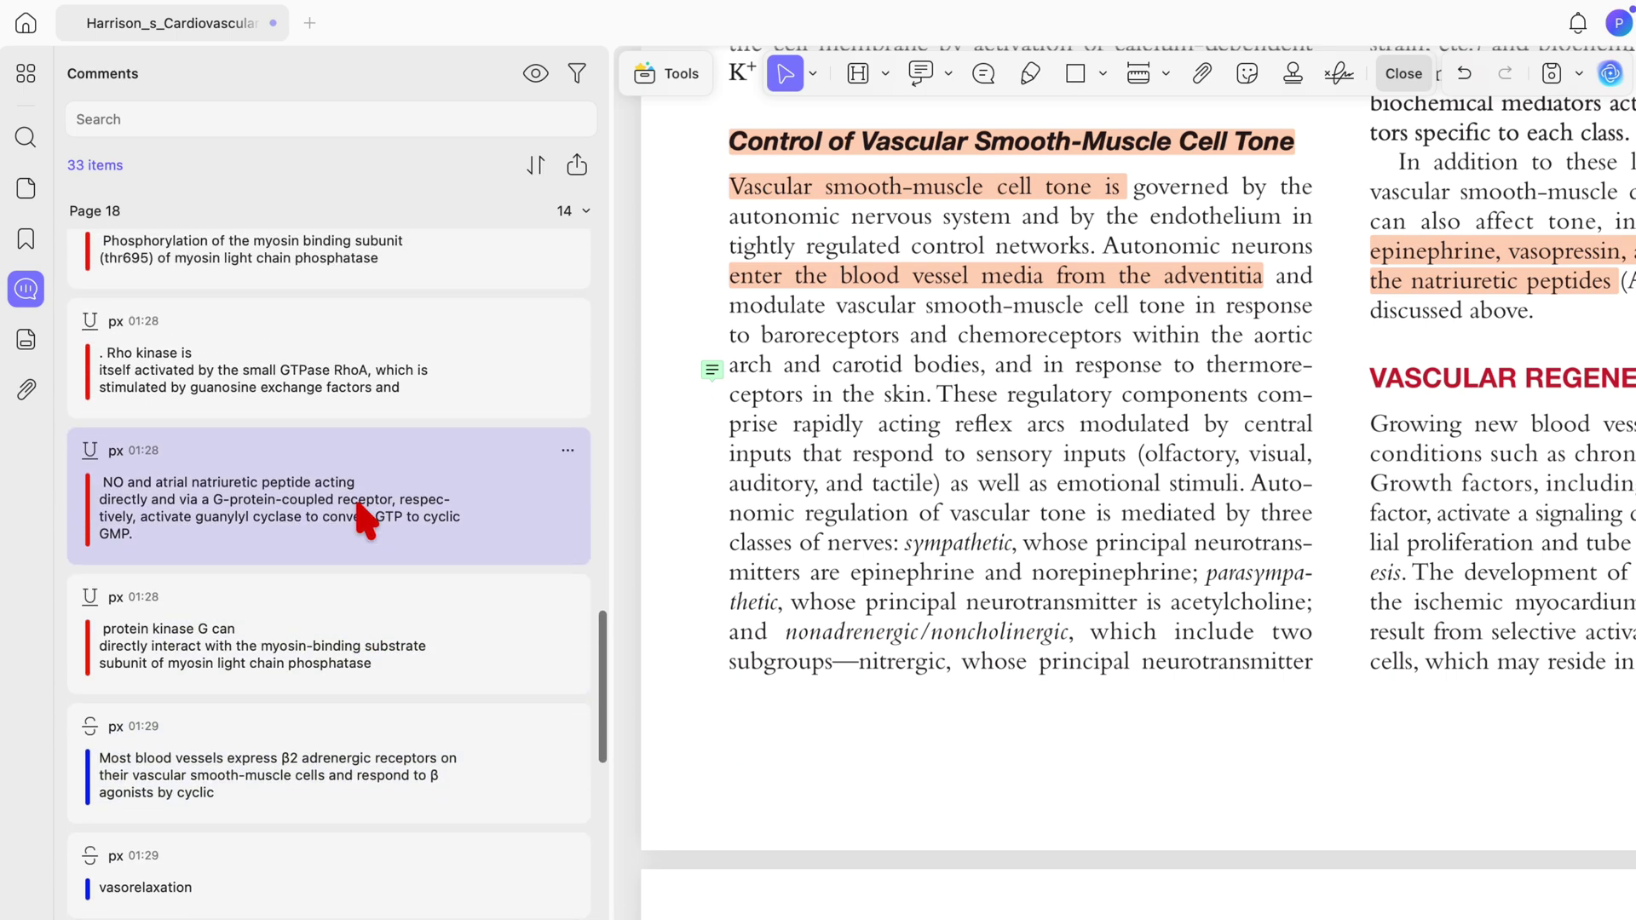
pyautogui.scroll(10, 367, 534)
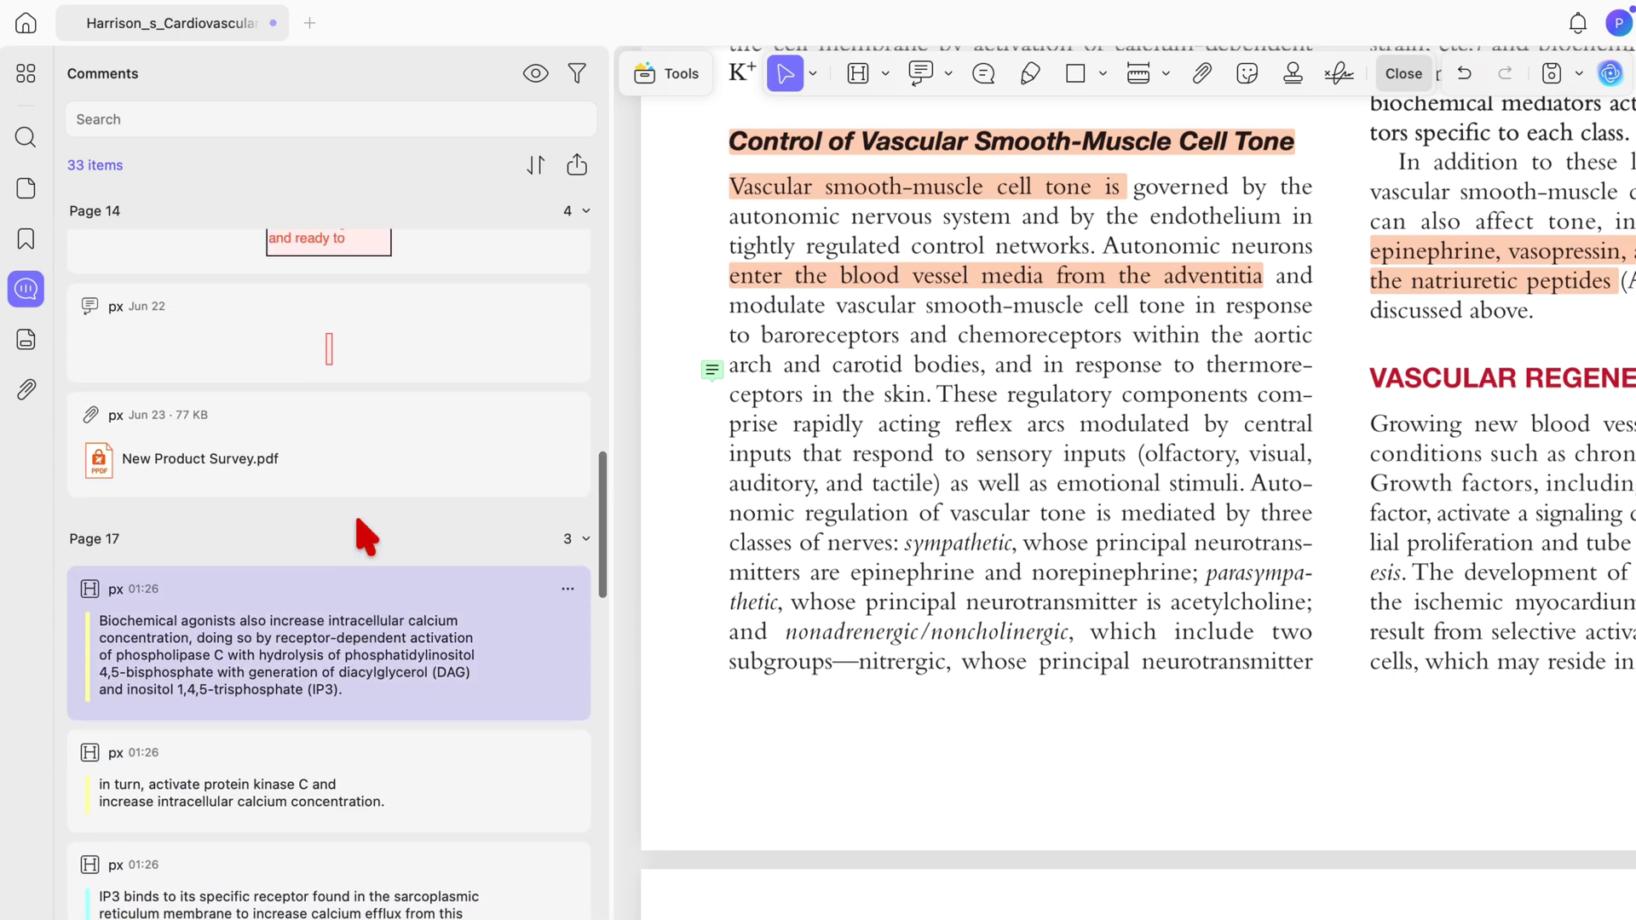
pyautogui.scroll(5, 367, 534)
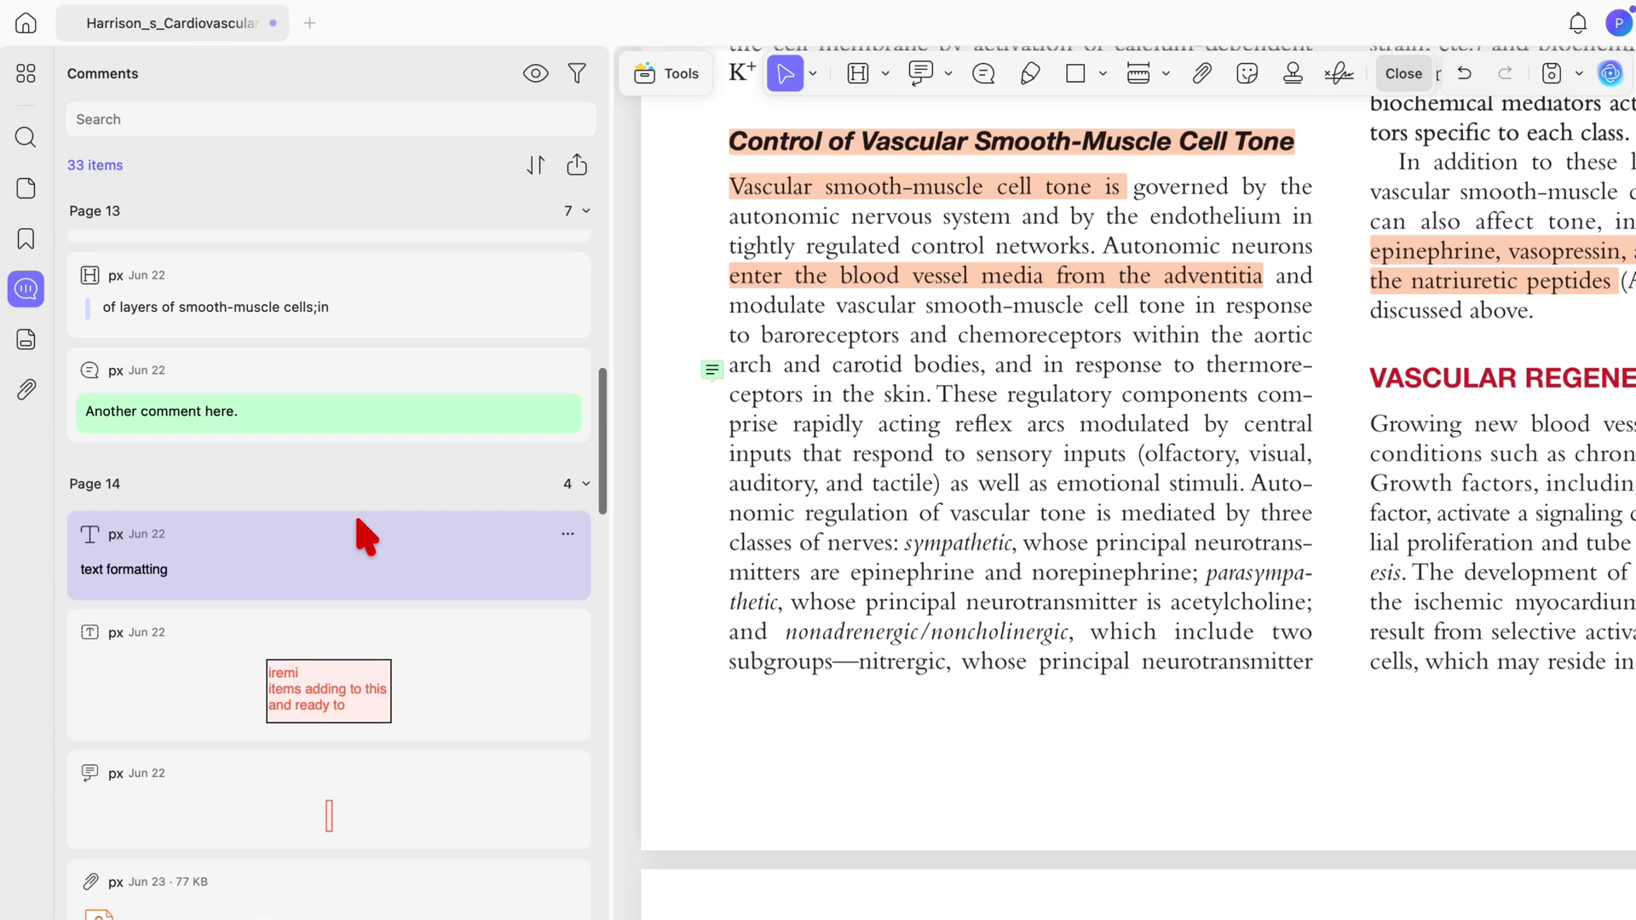
pyautogui.scroll(1, 367, 534)
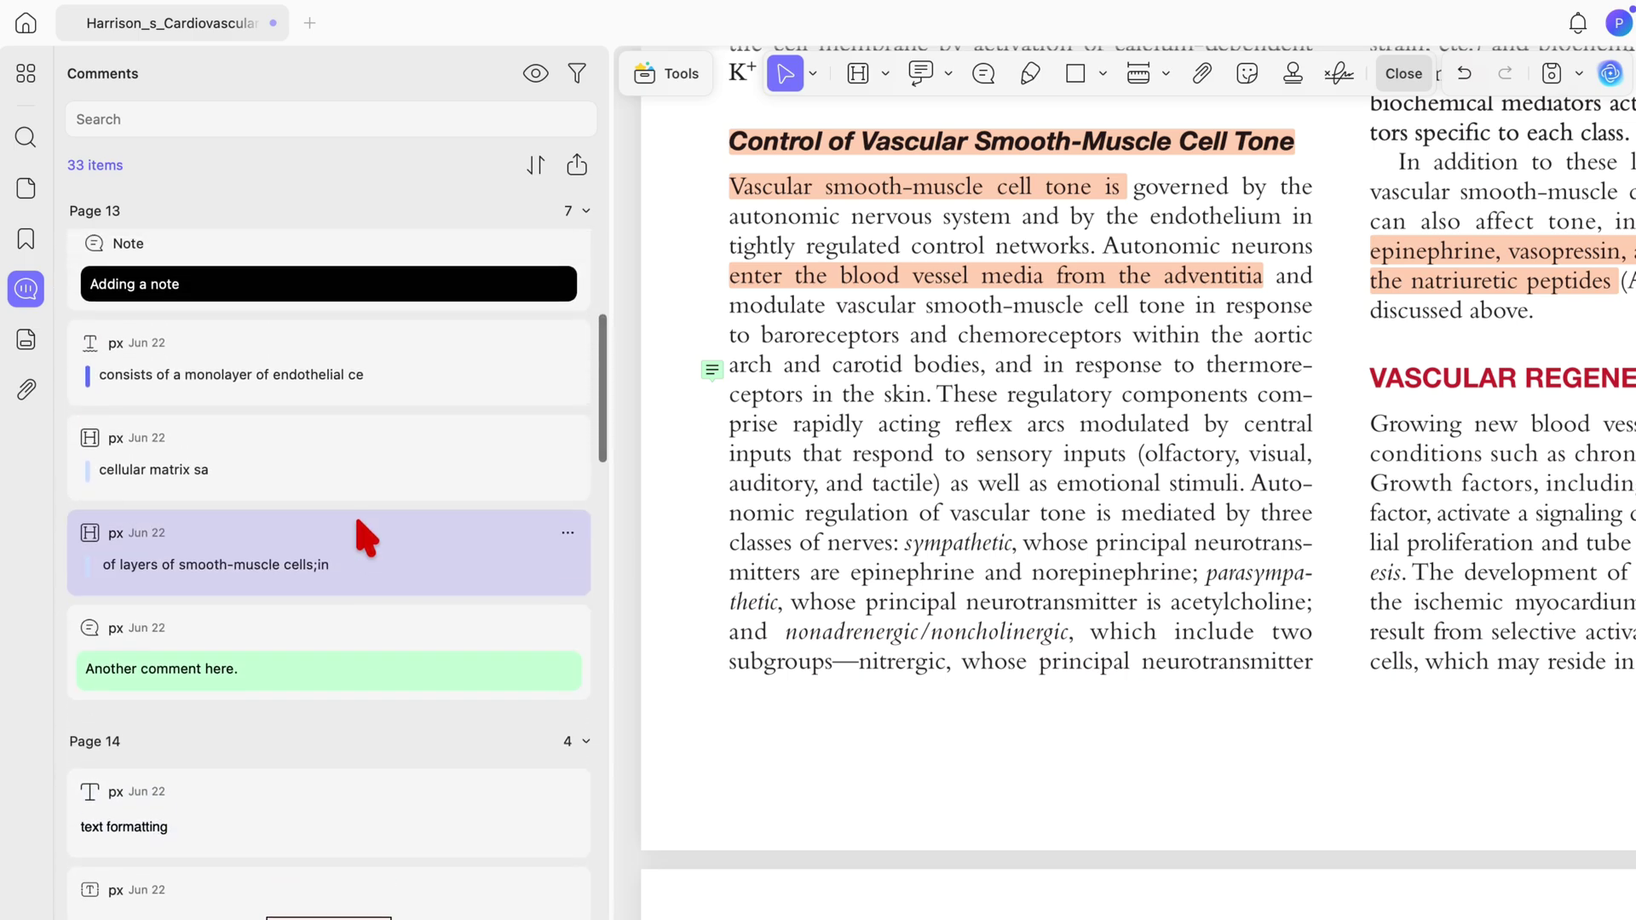
pyautogui.scroll(1, 367, 543)
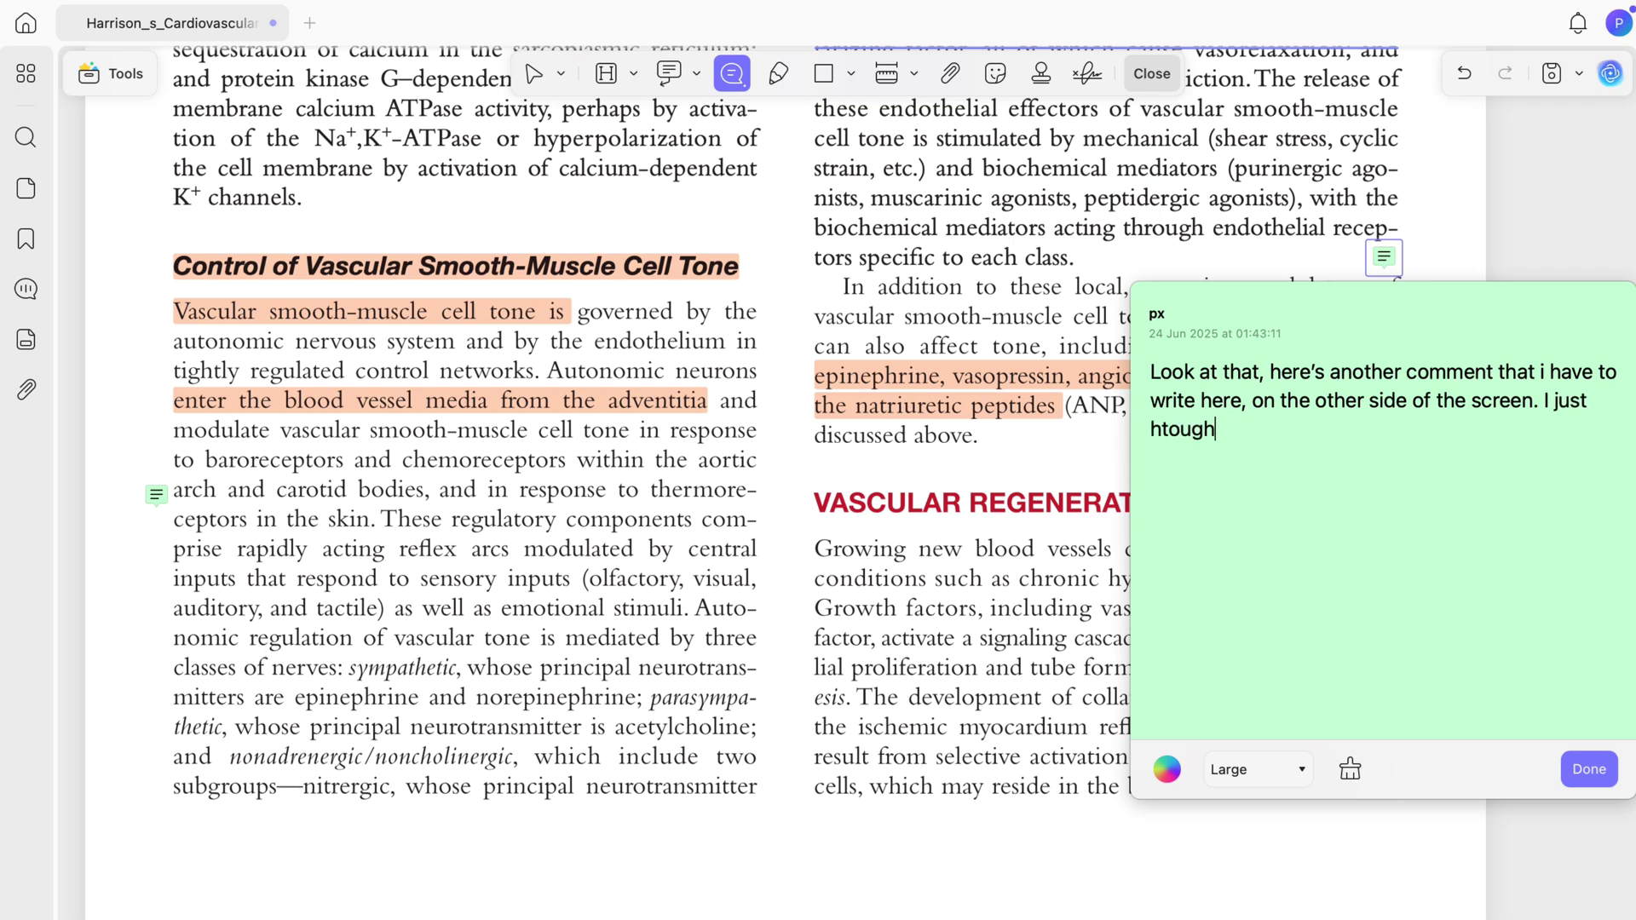
# Fix and finish the right-column comment with 'would be cool if I did.', then make the left note's text Large.
pyautogui.press('BackSpace')
pyautogui.press('BackSpace')
pyautogui.press('BackSpace')
pyautogui.press('BackSpace')
pyautogui.press('BackSpace')
pyautogui.write('would be cool if I d')
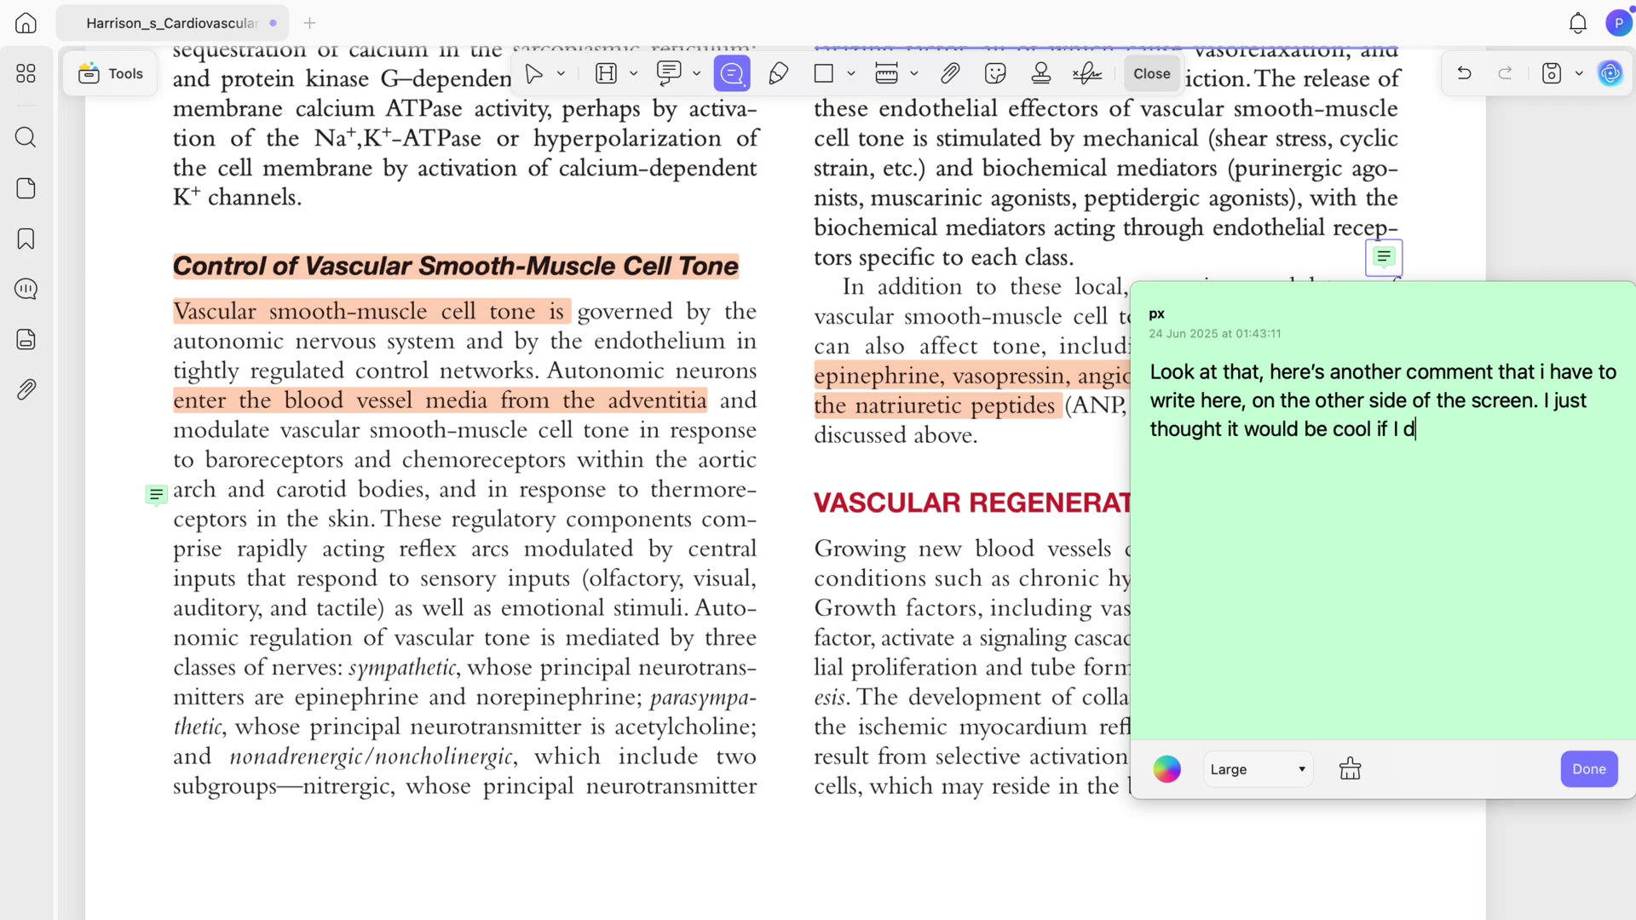
pyautogui.write('id.')
pyautogui.click(156, 496)
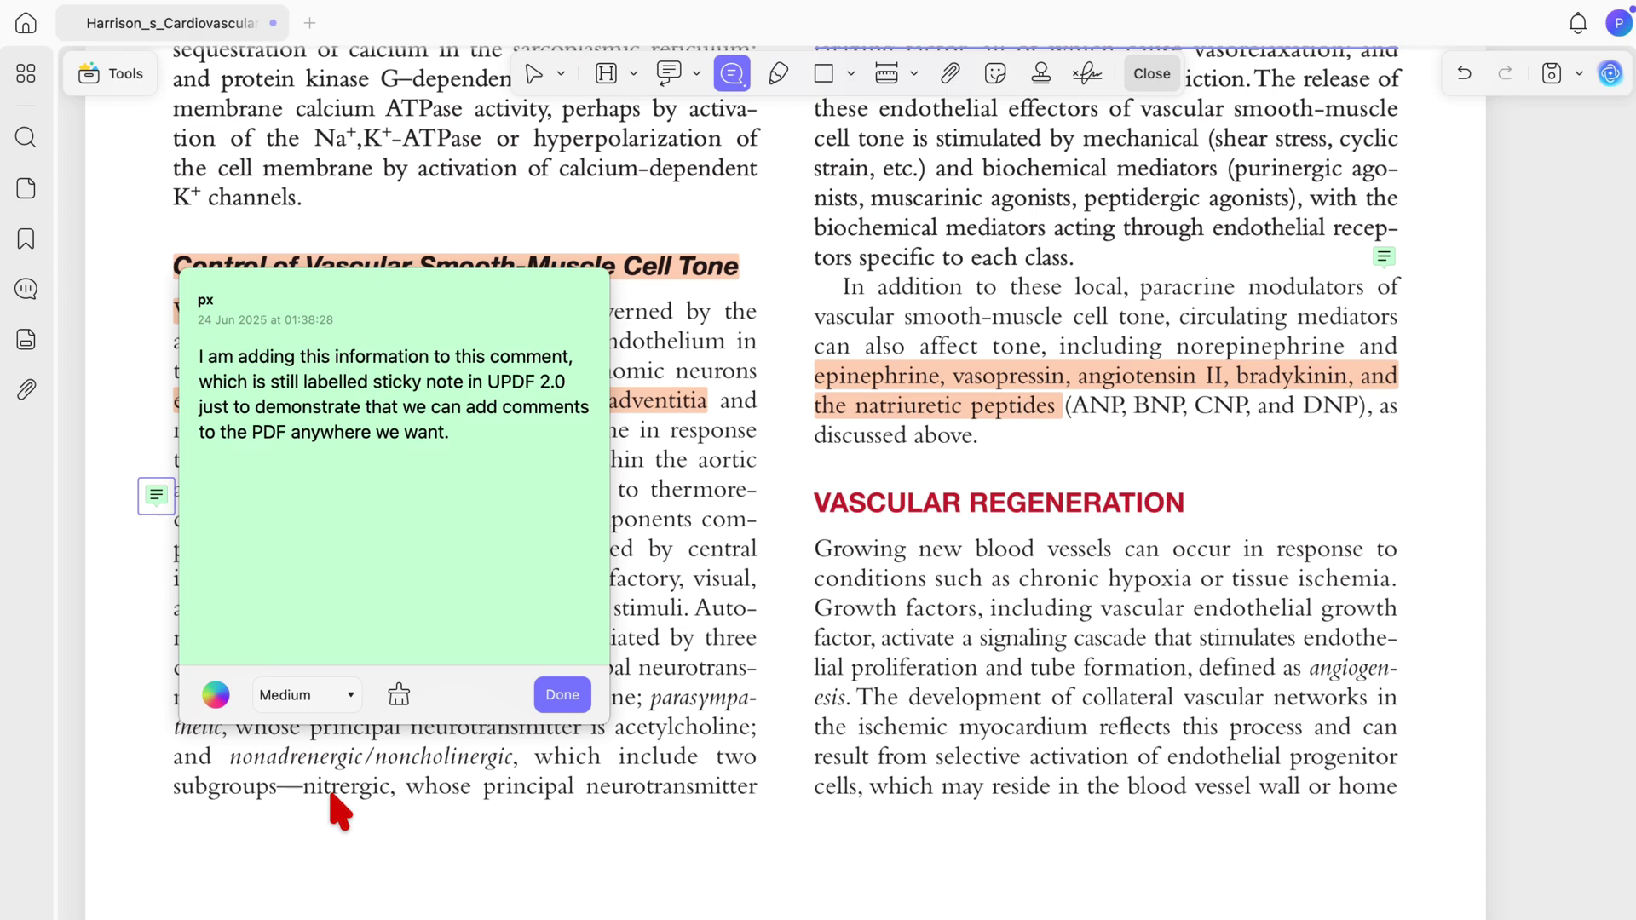
pyautogui.press('Down')
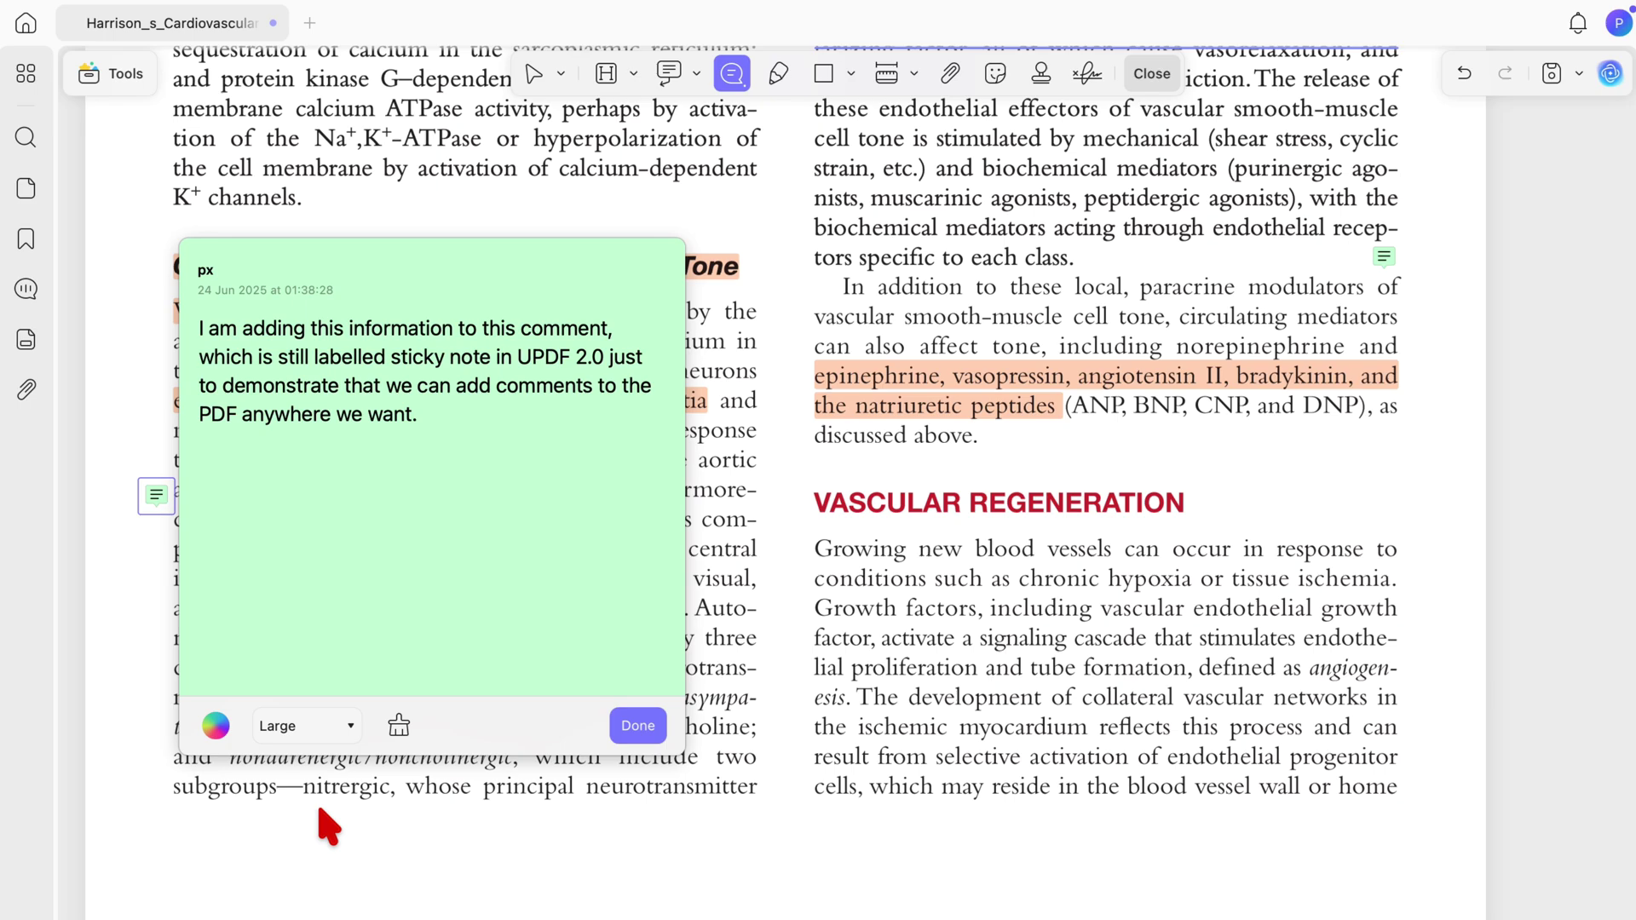
# Cycle the left sticky note's colour through pink, orange, green and light blue to lavender.
pyautogui.click(215, 726)
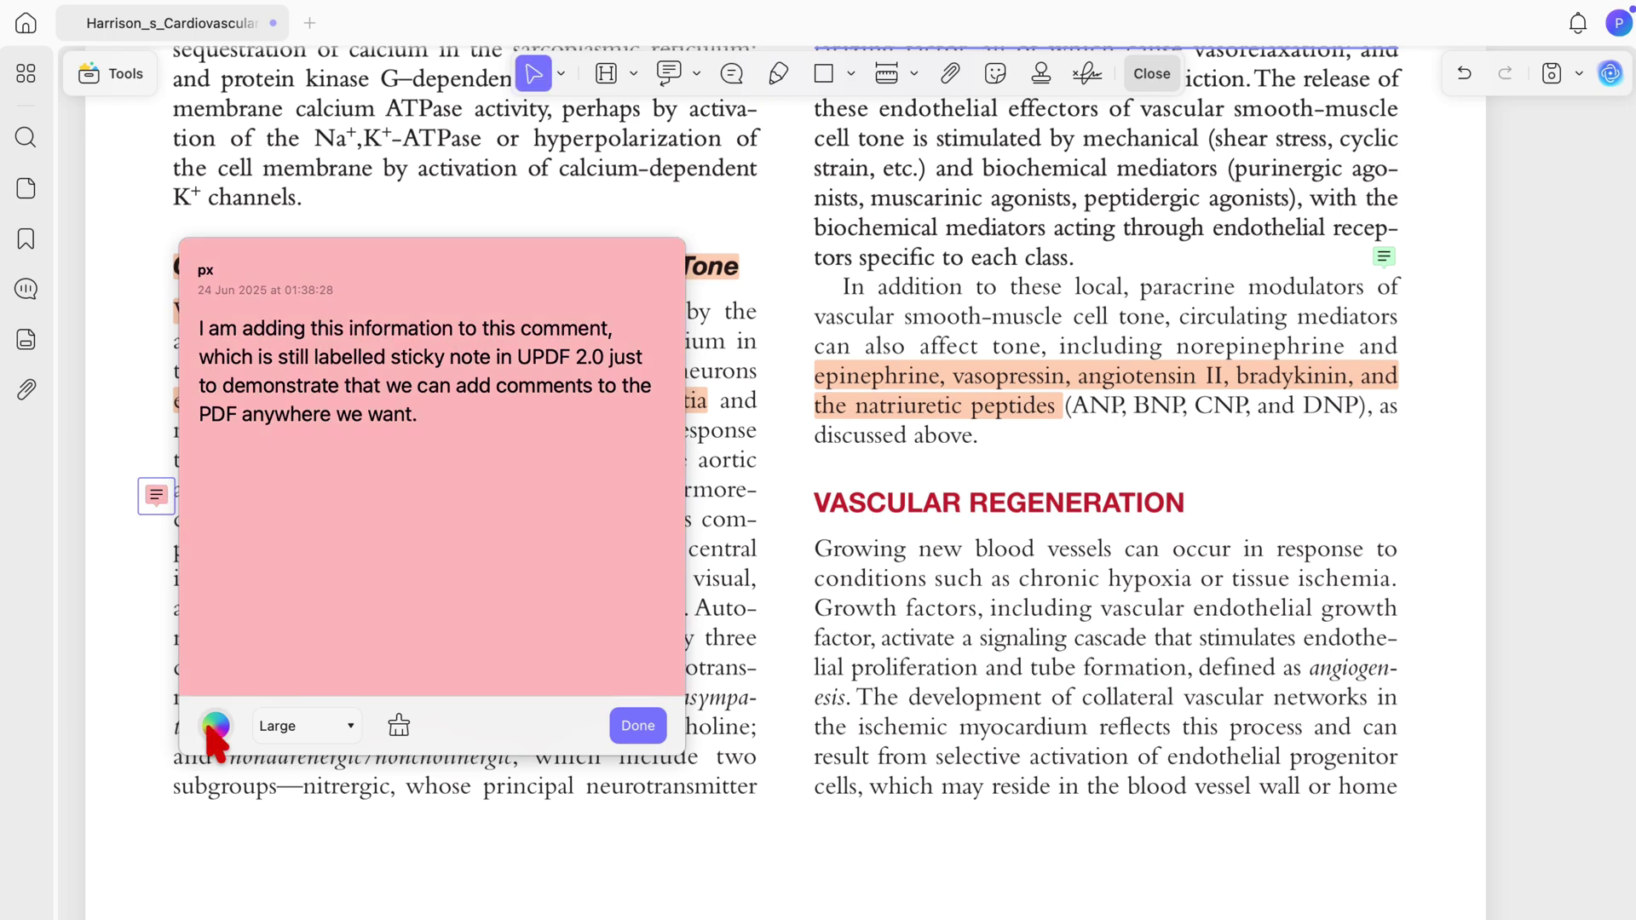
pyautogui.click(215, 725)
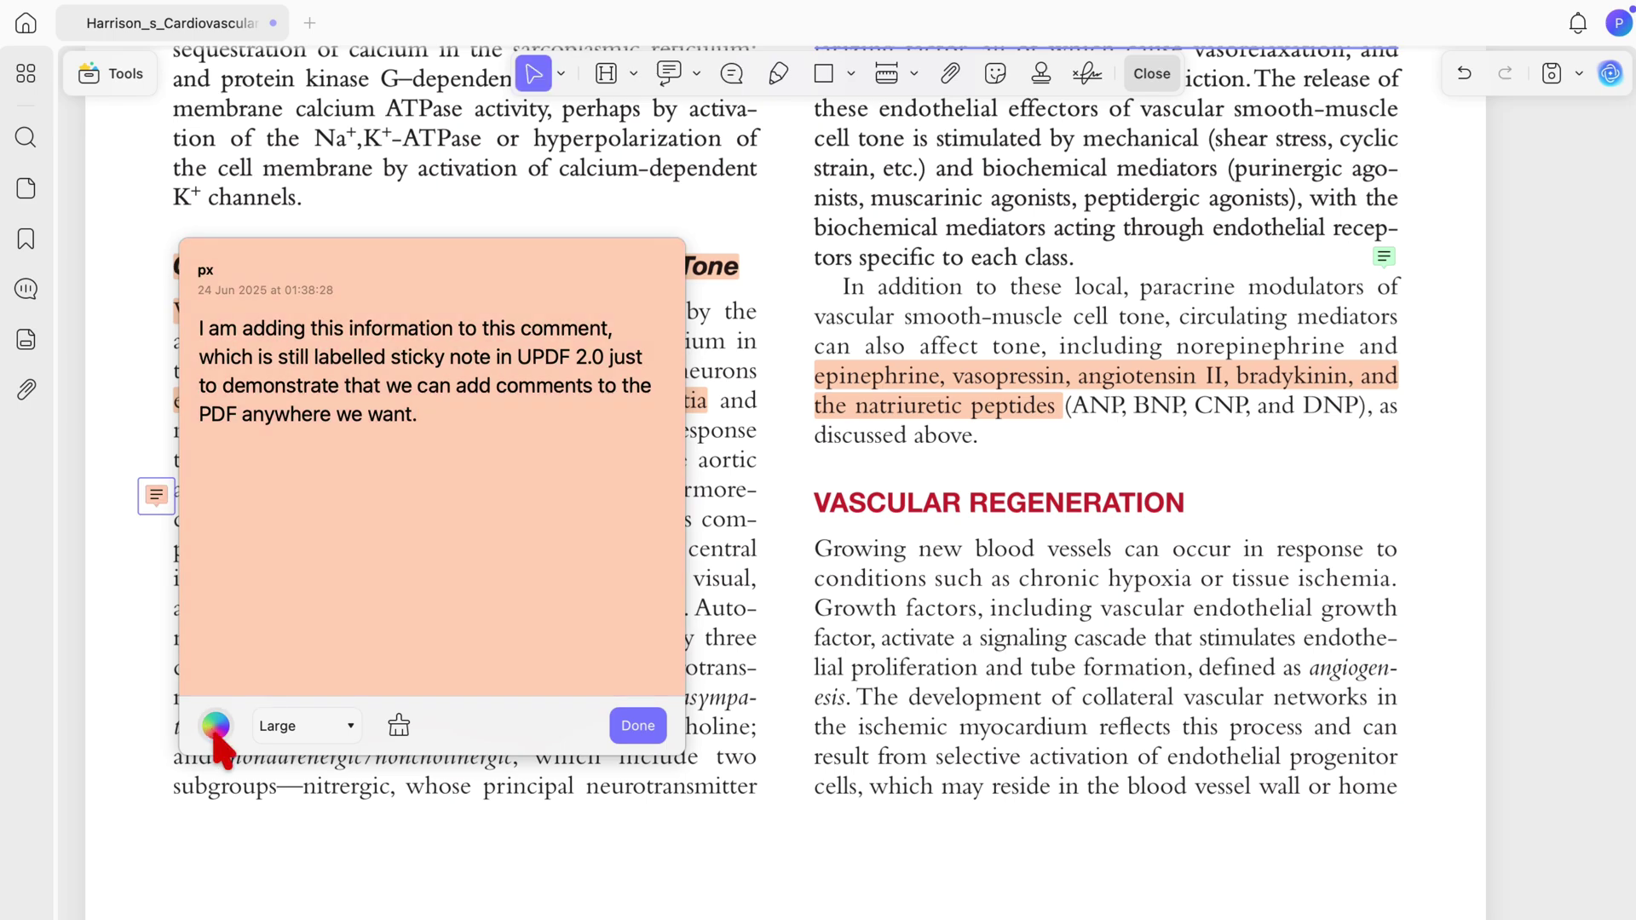
pyautogui.click(215, 727)
pyautogui.click(214, 727)
pyautogui.click(214, 727)
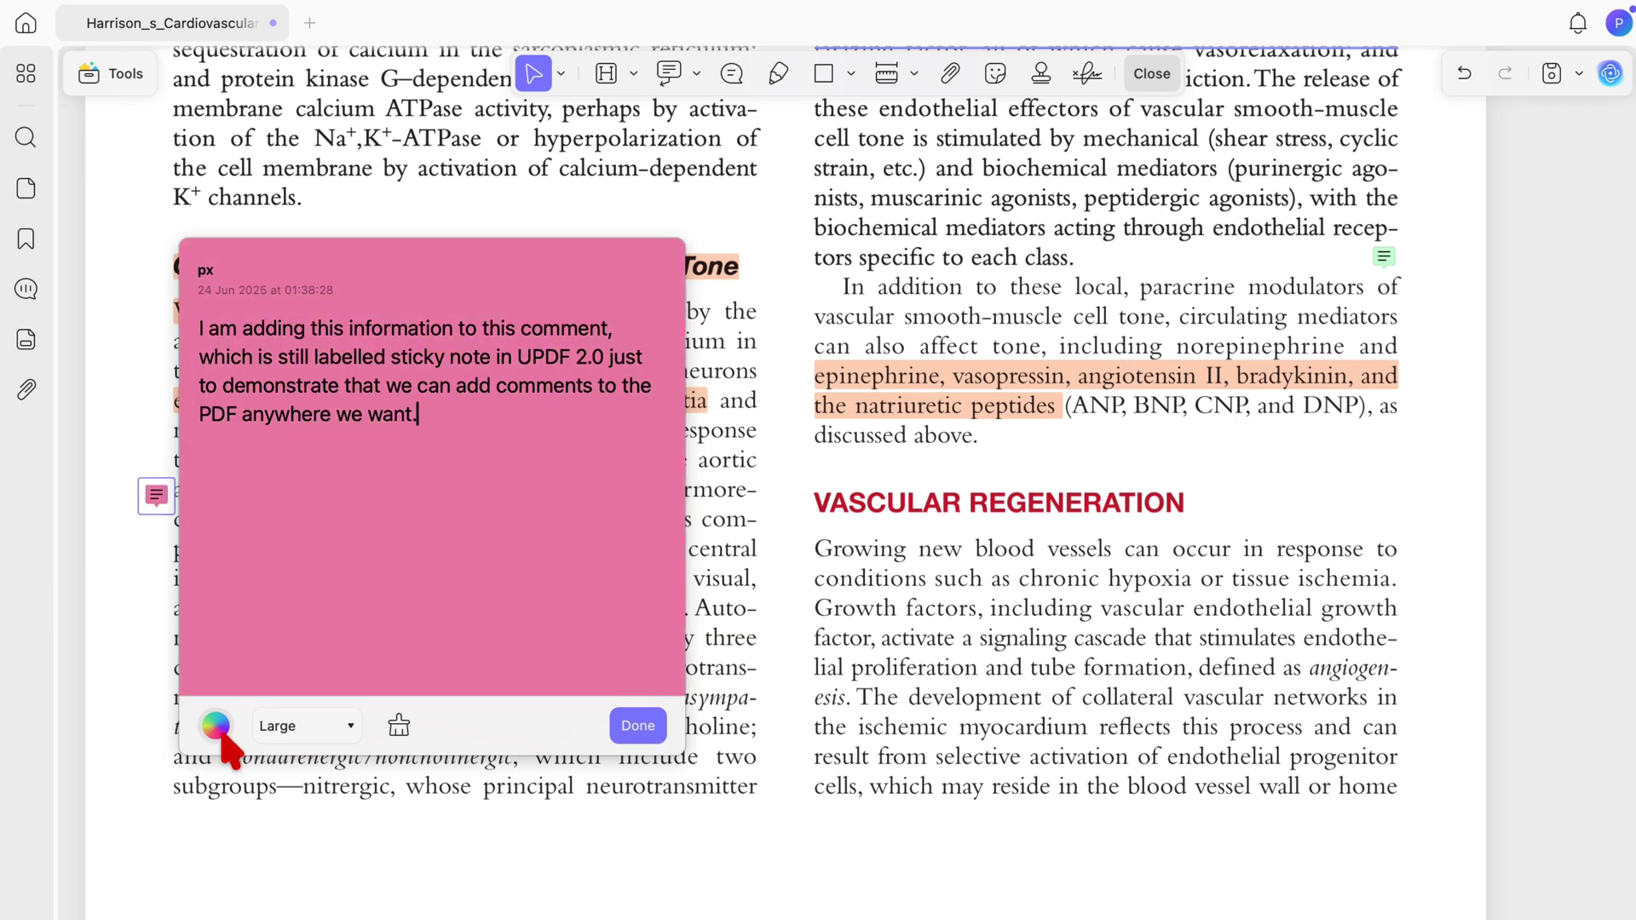
pyautogui.click(216, 728)
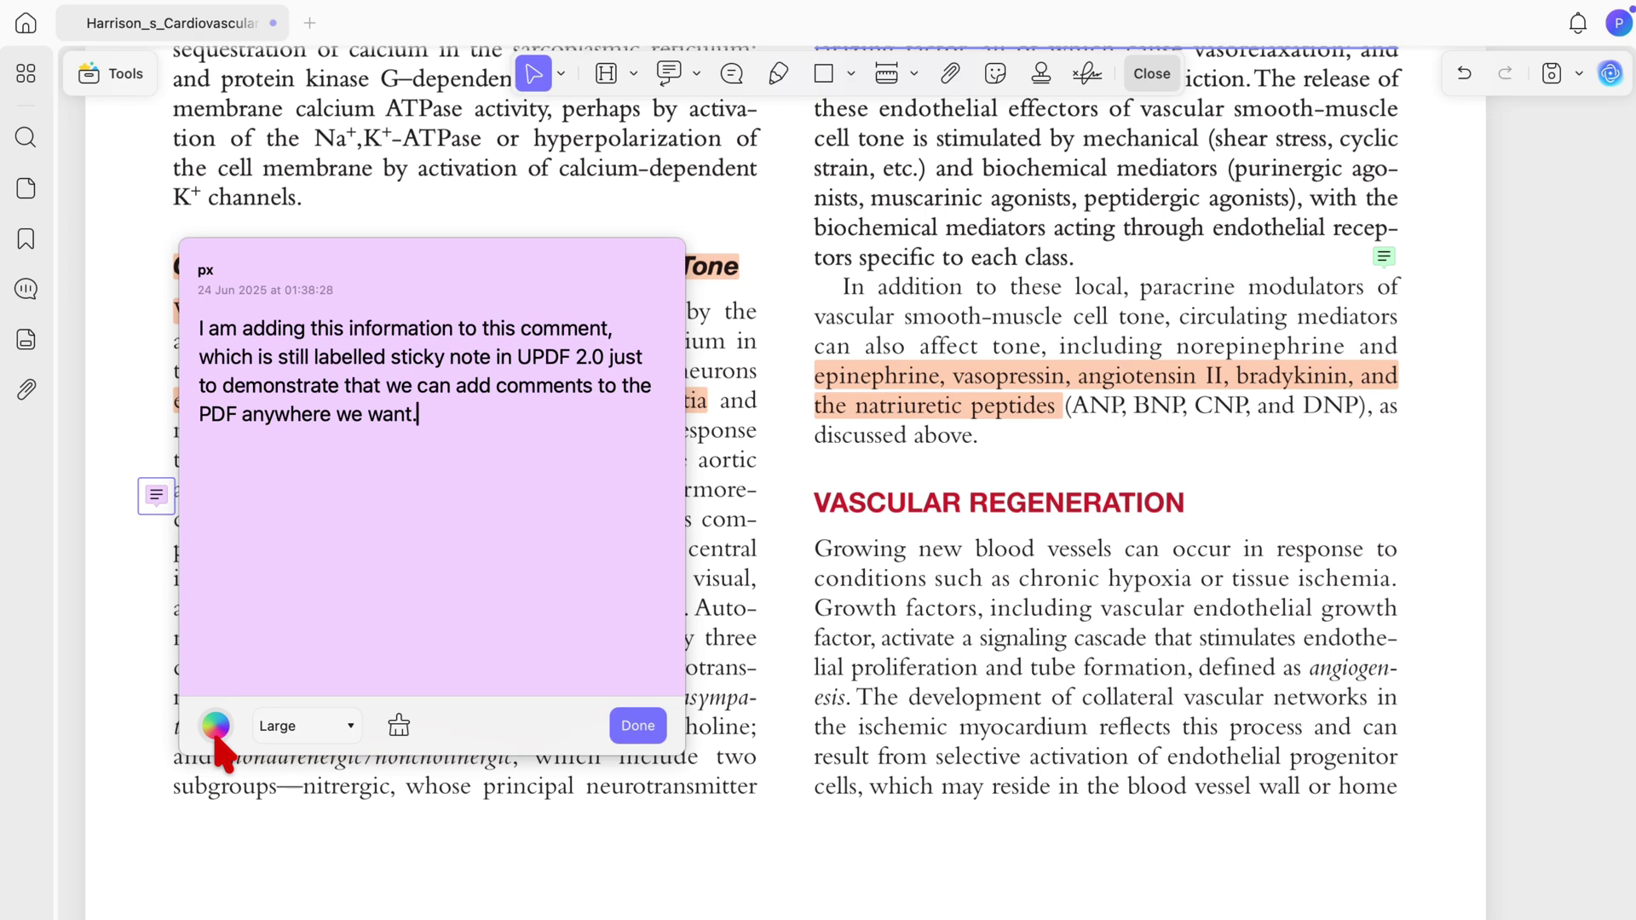
# Lower the left sticky note's opacity to 67.5% and deselect it.
pyautogui.click(156, 495)
pyautogui.click(105, 452)
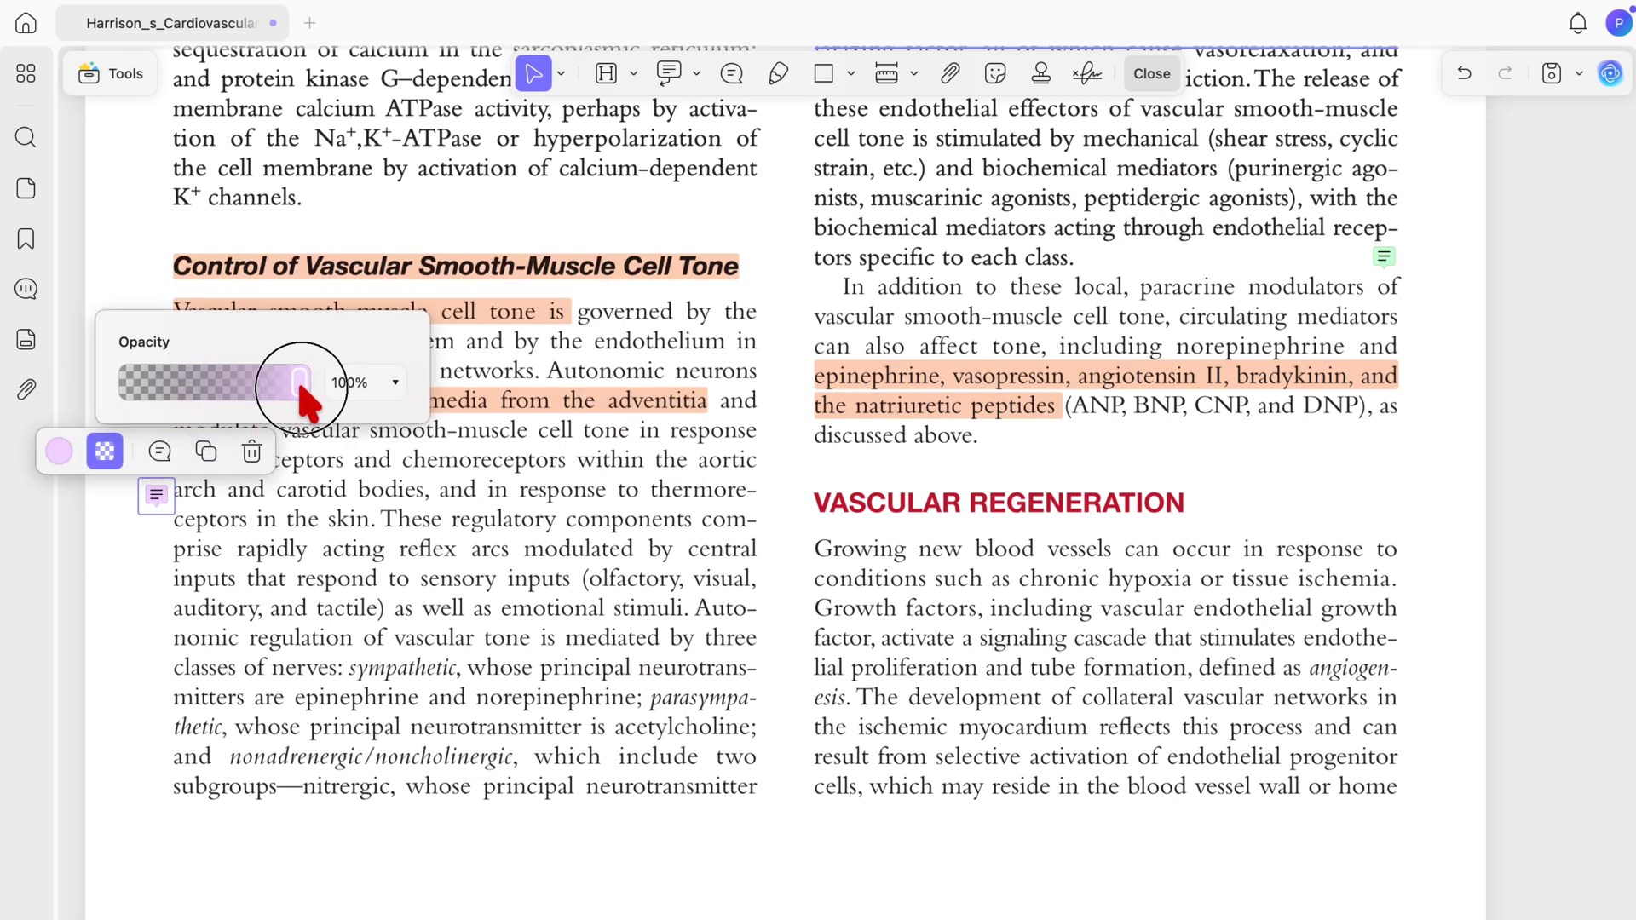
pyautogui.moveTo(299, 385); pyautogui.dragTo(163, 388)
pyautogui.click(135, 585)
pyautogui.click(138, 588)
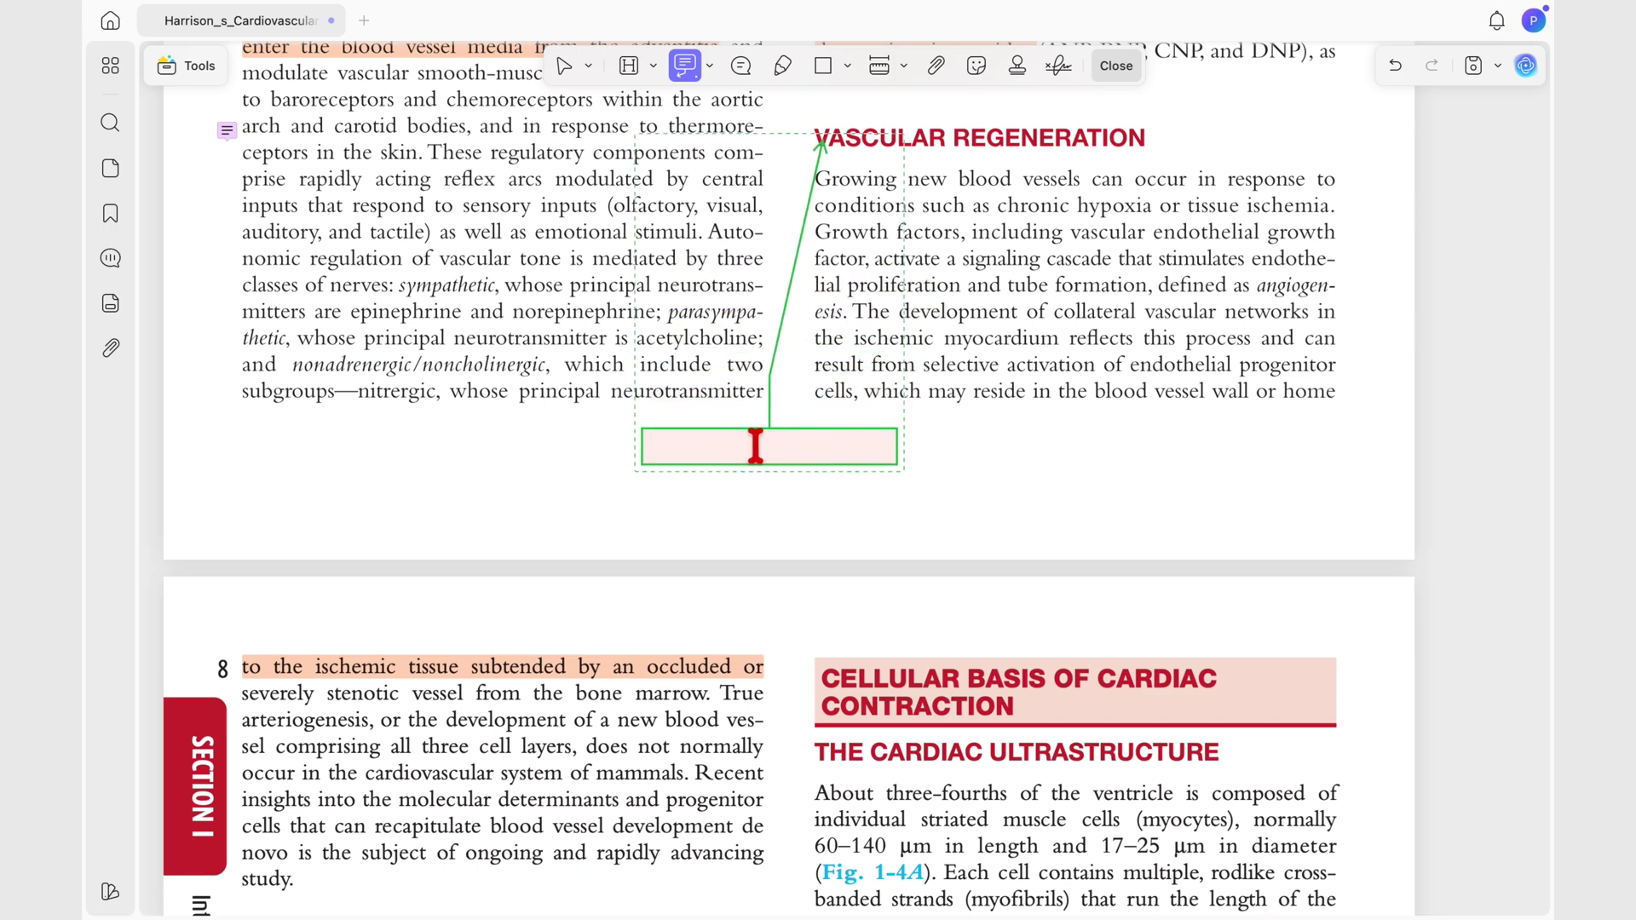
# Enter the callout text 'I am adding this callout instead of a comment that I need to hover over', then resize and reposition its box.
pyautogui.write('I am adding this callou')
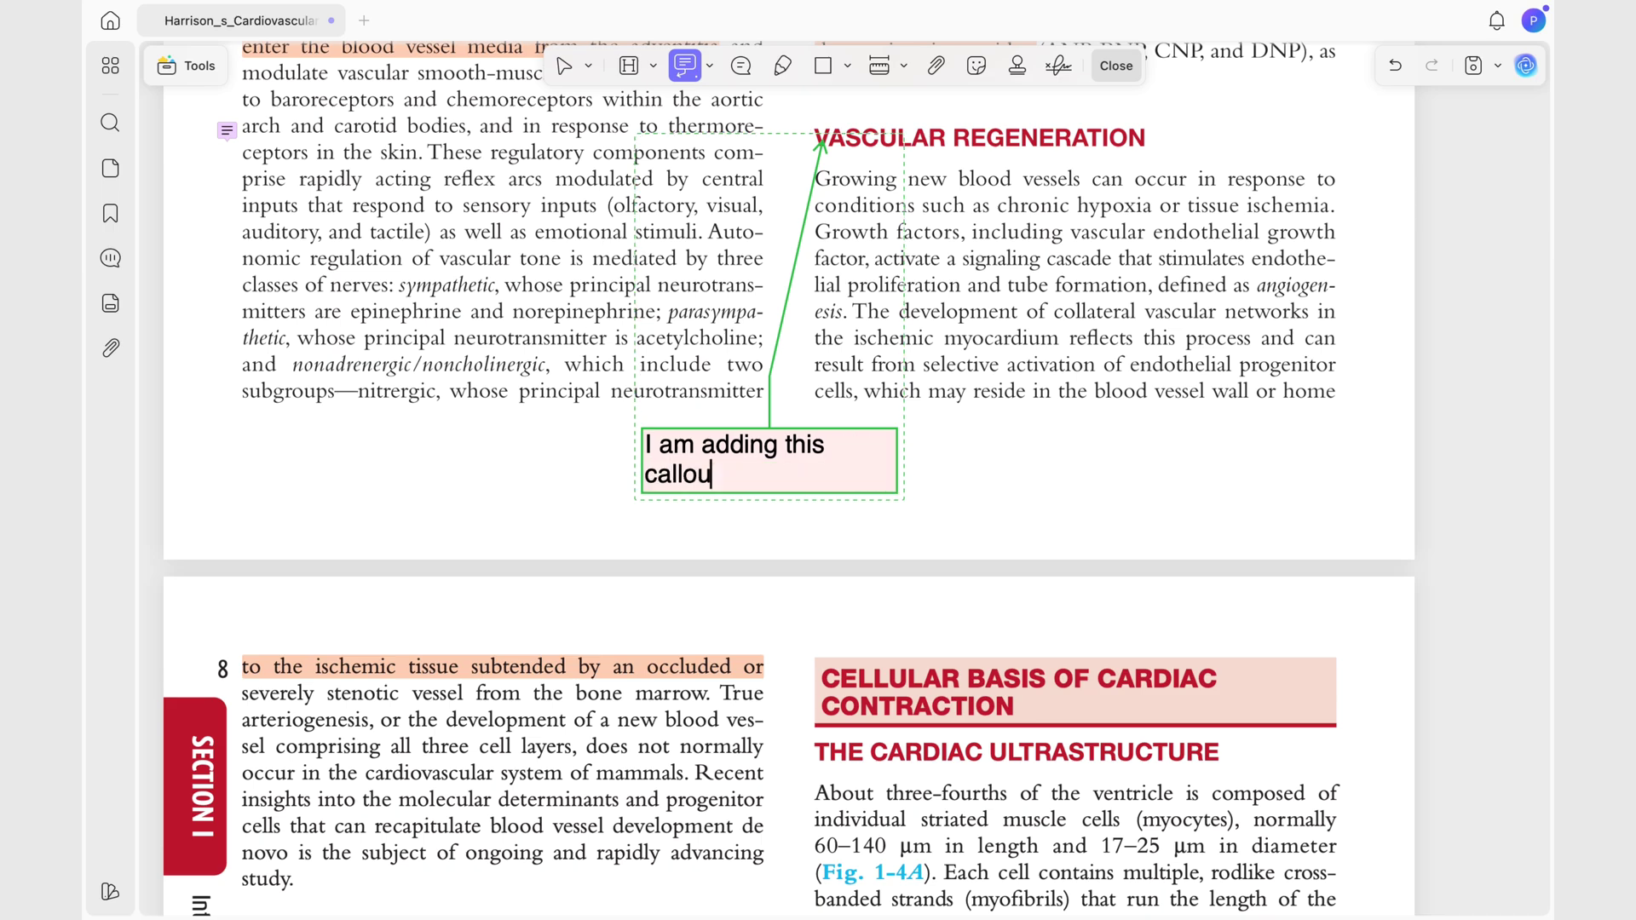
pyautogui.write('t instead of a ')
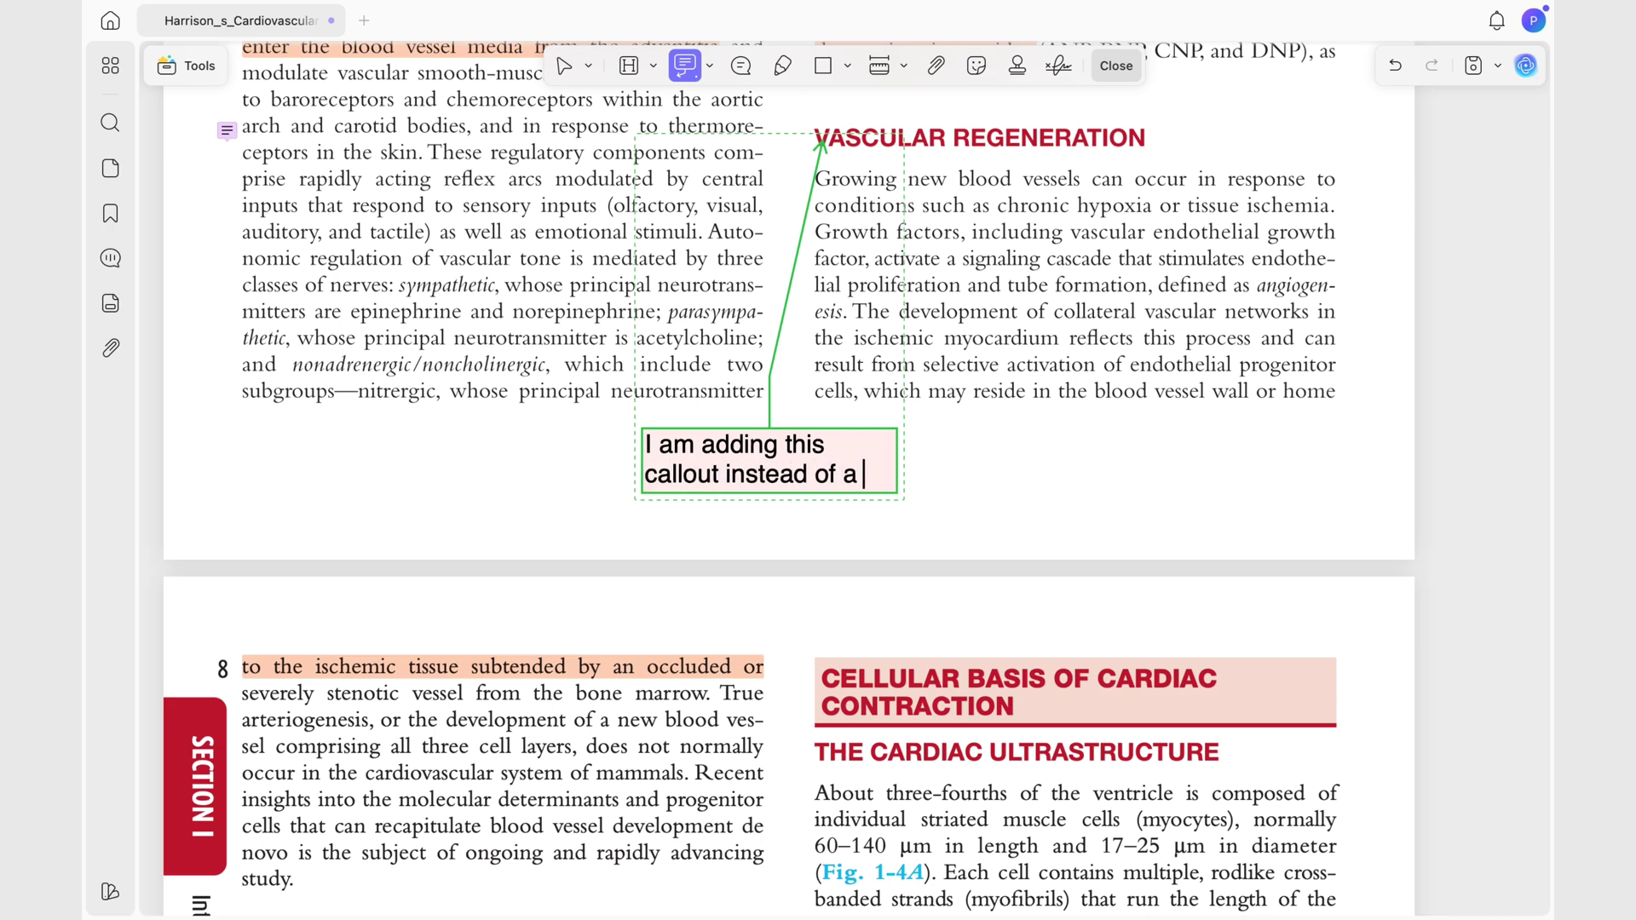
pyautogui.write('comment that I need to h')
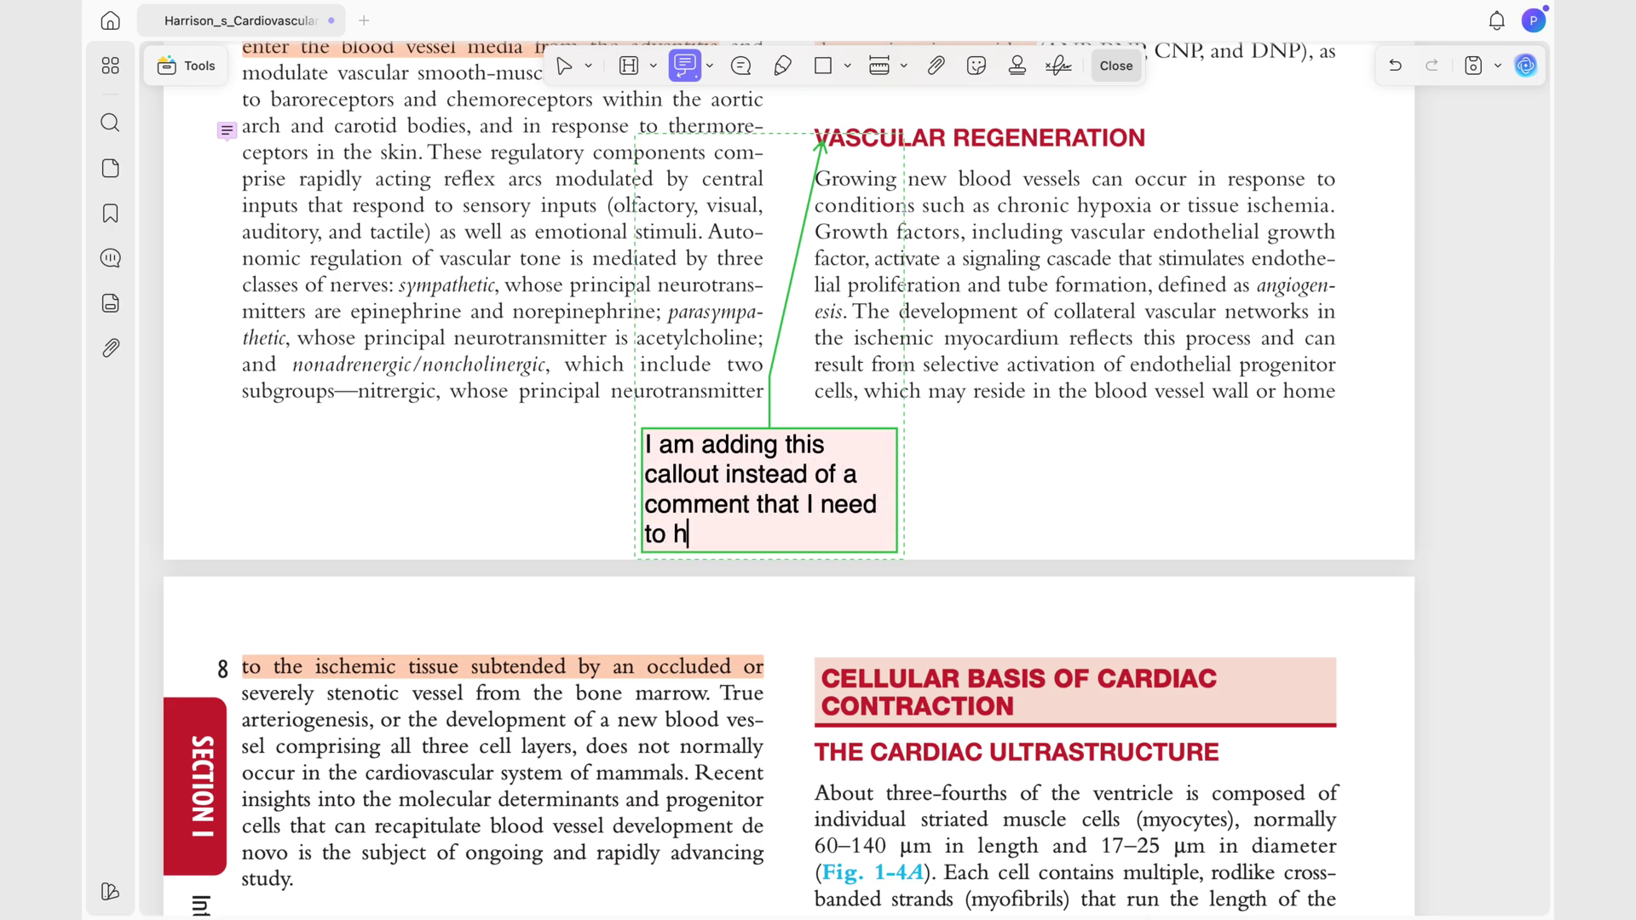
pyautogui.write('over over')
pyautogui.click(897, 490)
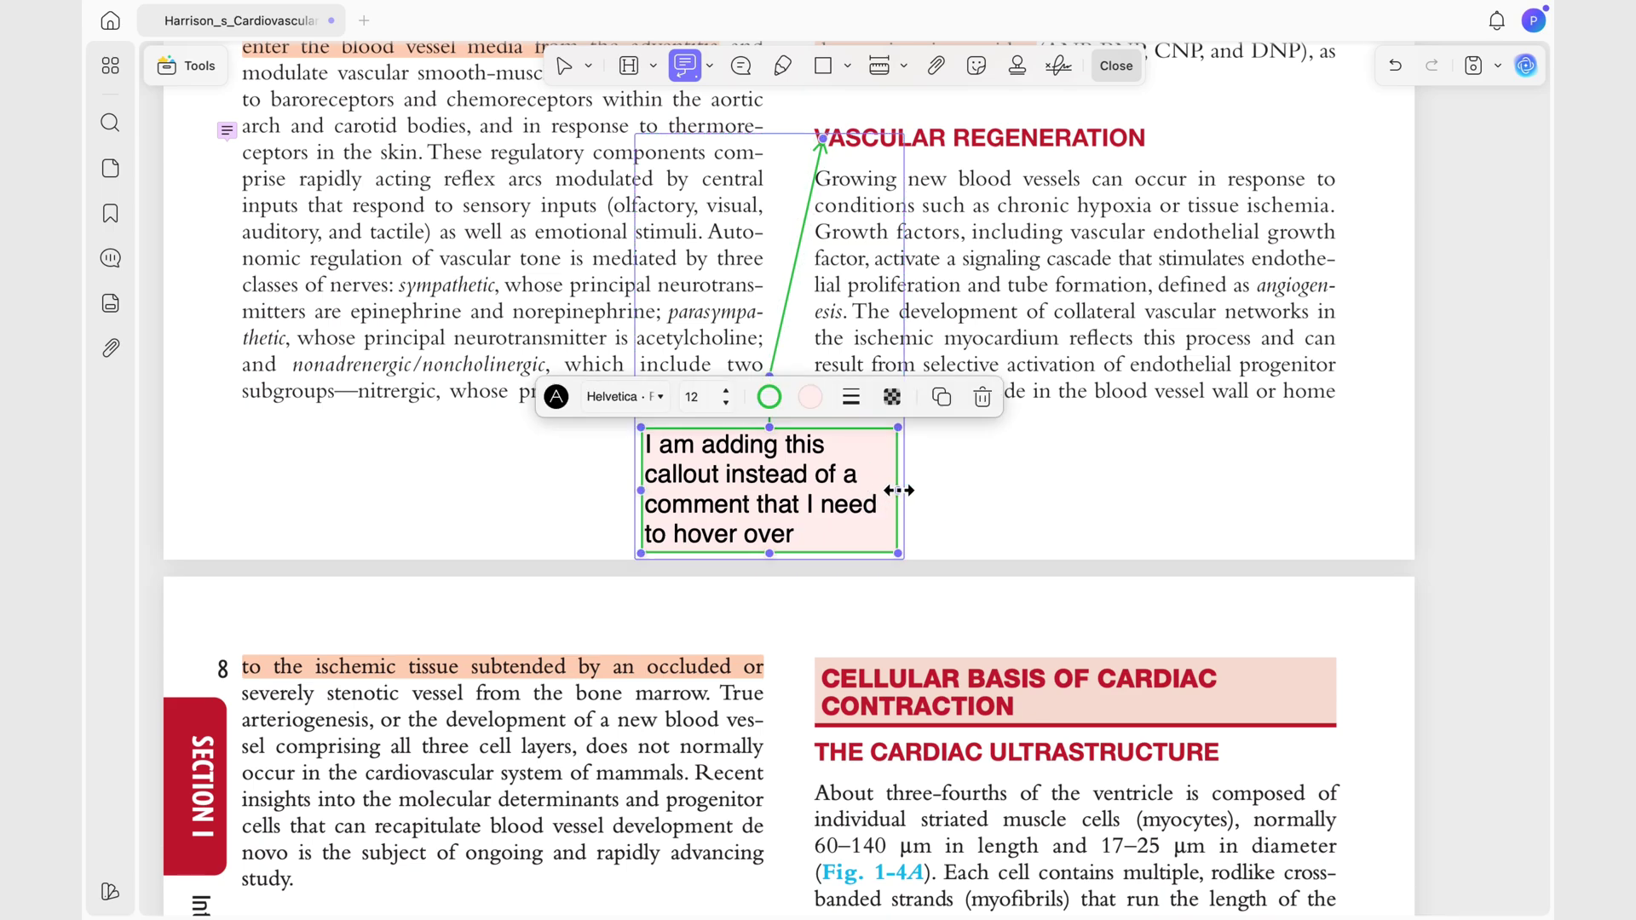
pyautogui.moveTo(899, 490); pyautogui.dragTo(1098, 490)
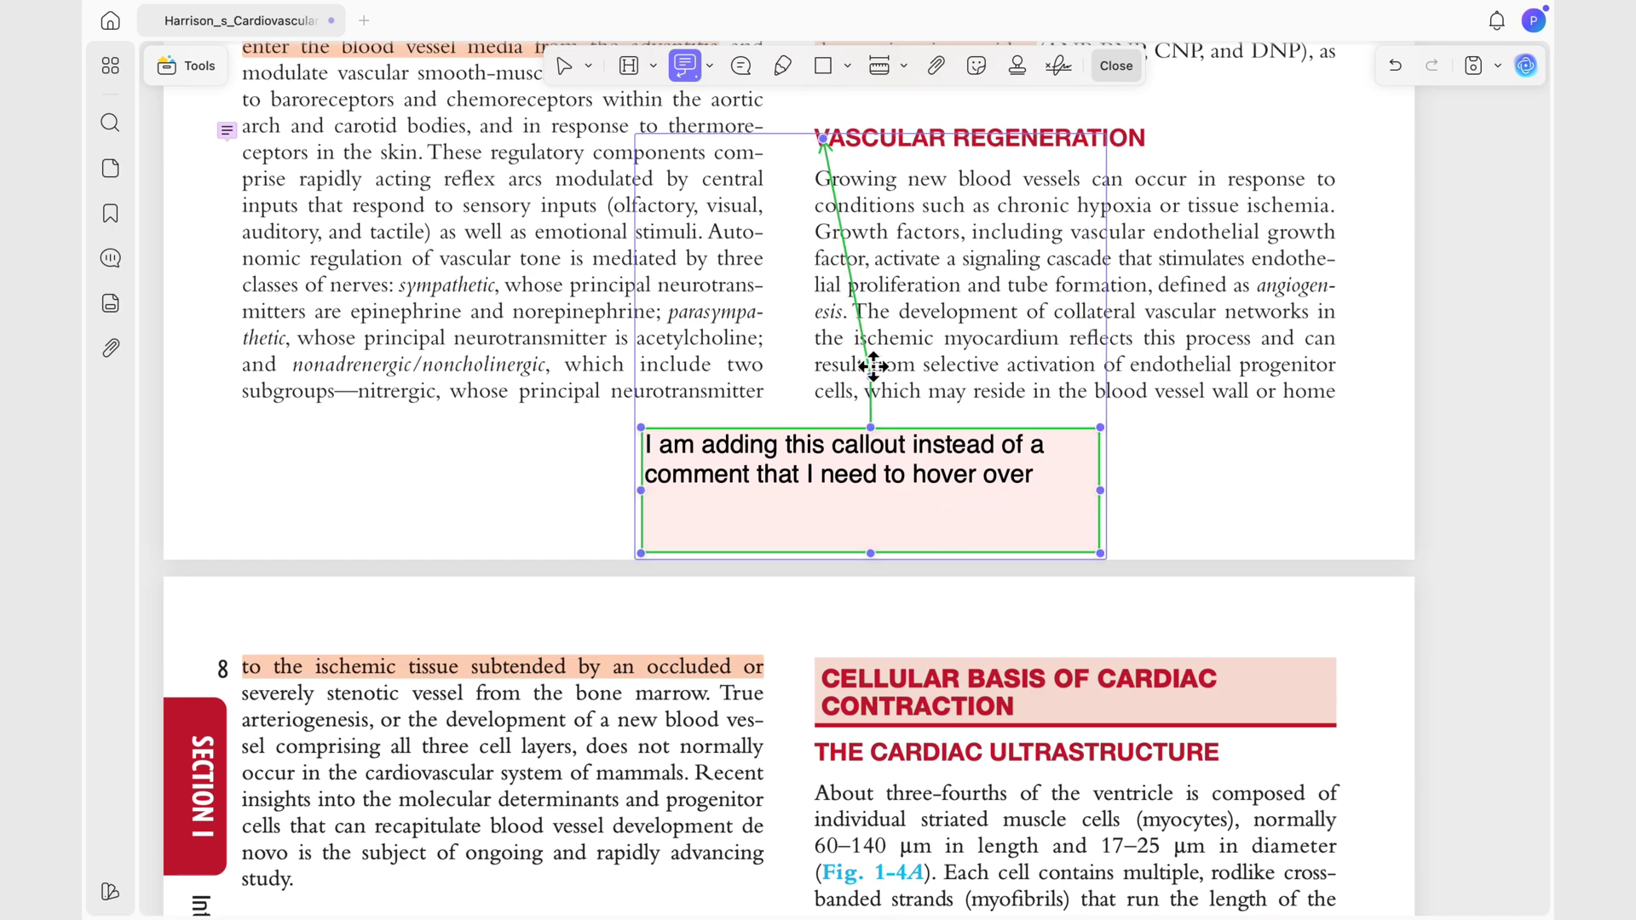
pyautogui.moveTo(873, 366)
pyautogui.mouseDown()
pyautogui.moveTo(840, 369)
pyautogui.moveTo(866, 362)
pyautogui.mouseUp()
pyautogui.moveTo(867, 500); pyautogui.dragTo(866, 487)
pyautogui.moveTo(924, 438); pyautogui.dragTo(847, 466)
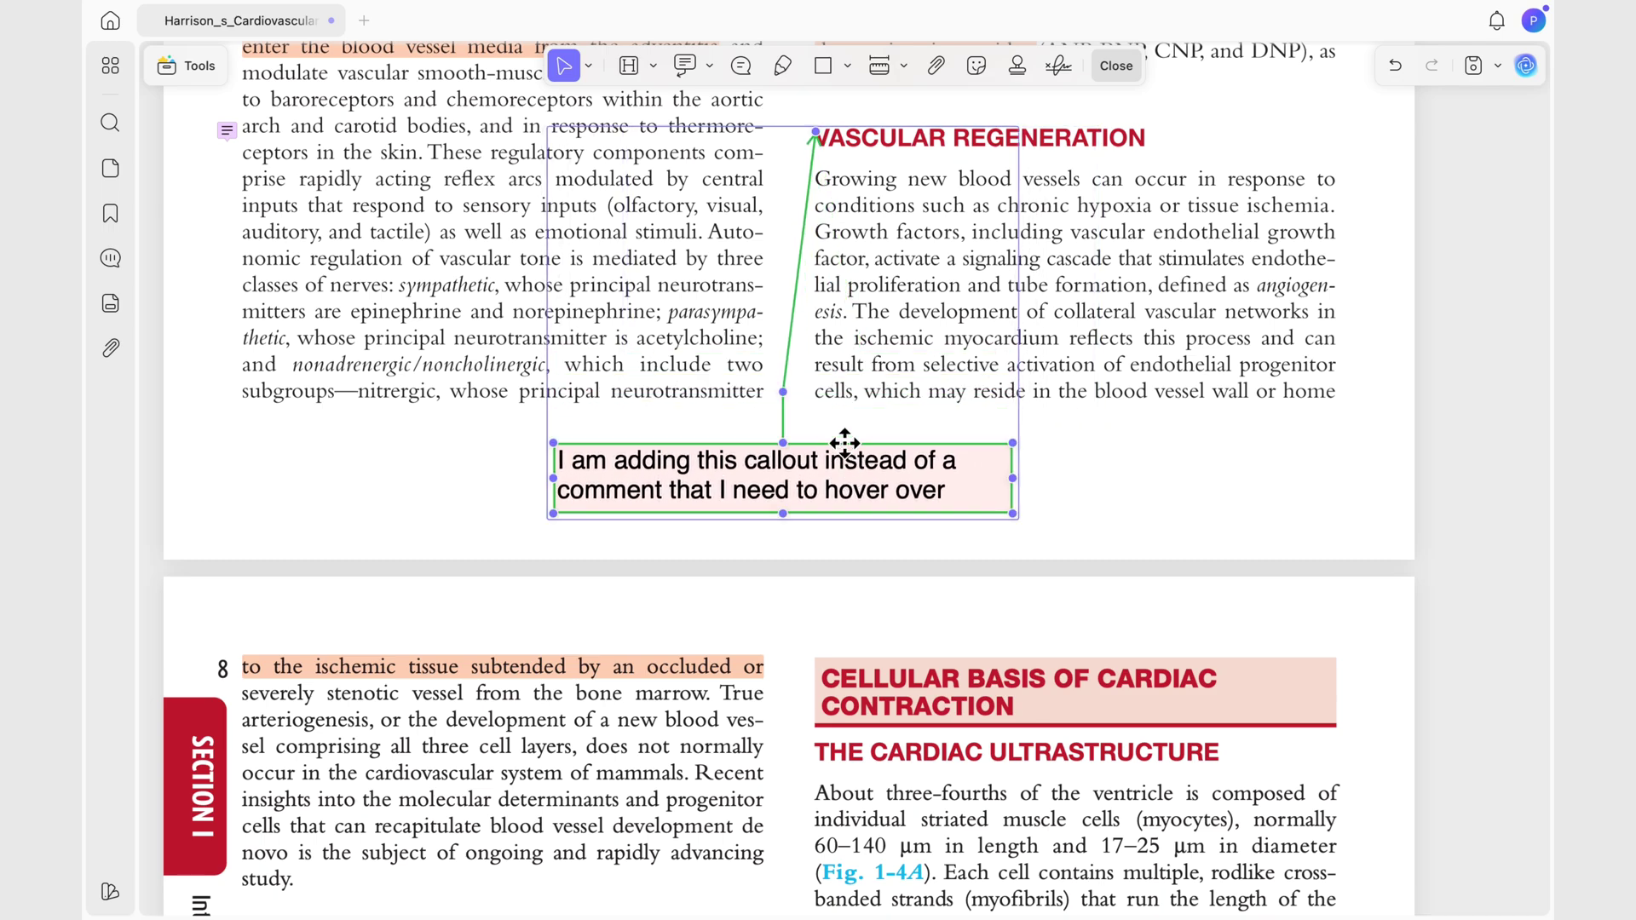
pyautogui.click(1054, 462)
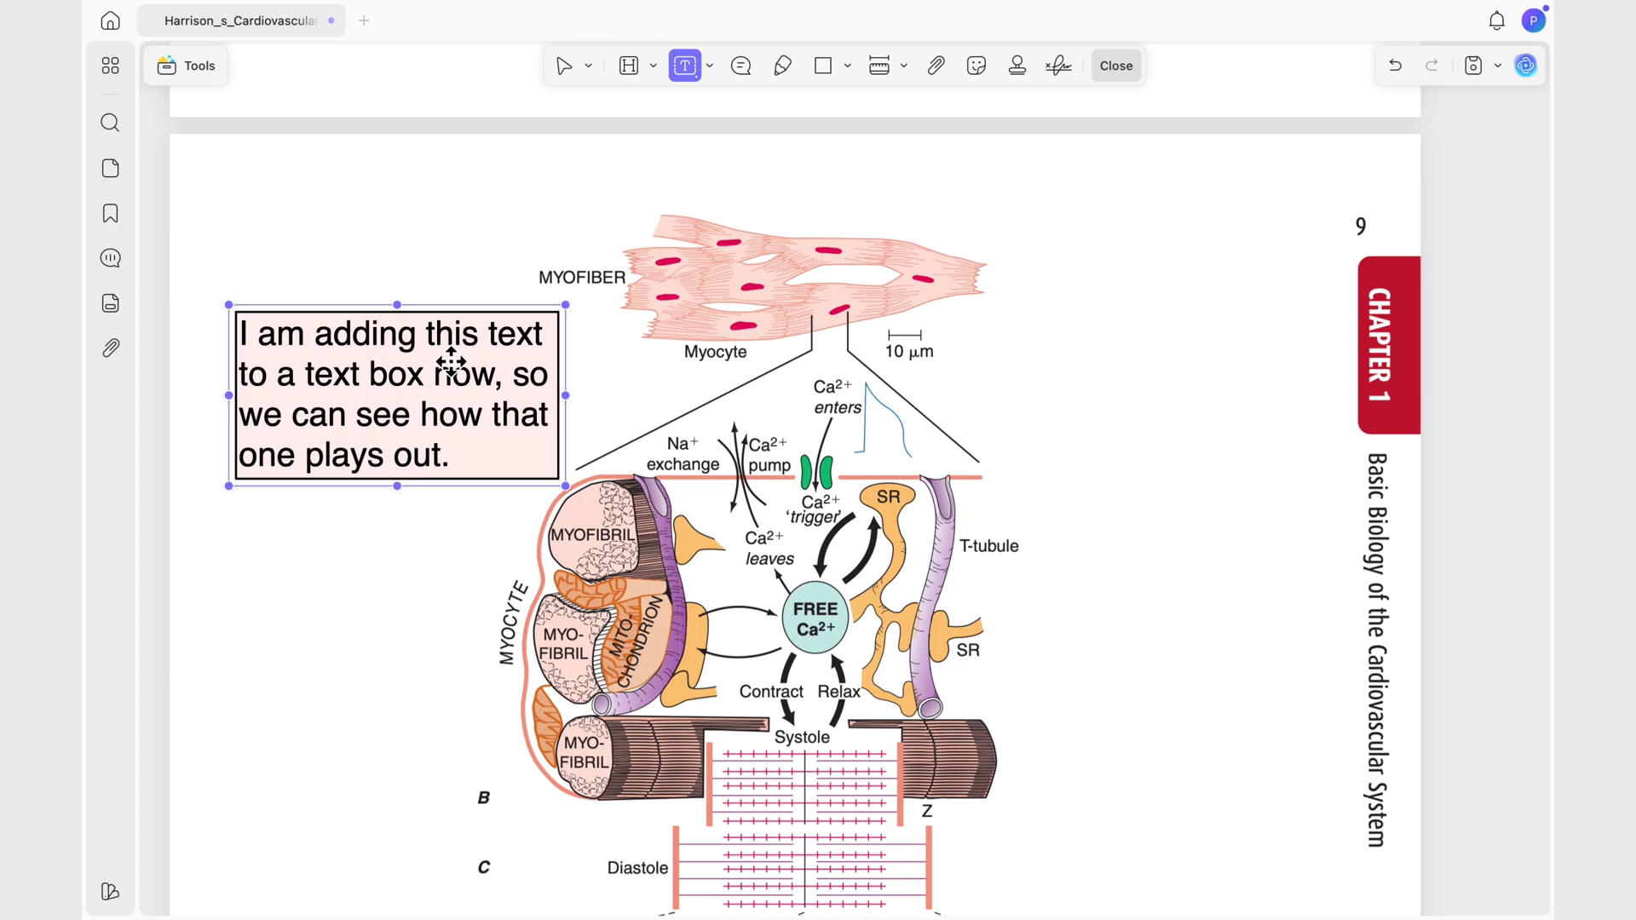
# Deselect the text box beside the figure to apply its thick dashed border.
pyautogui.click(599, 390)
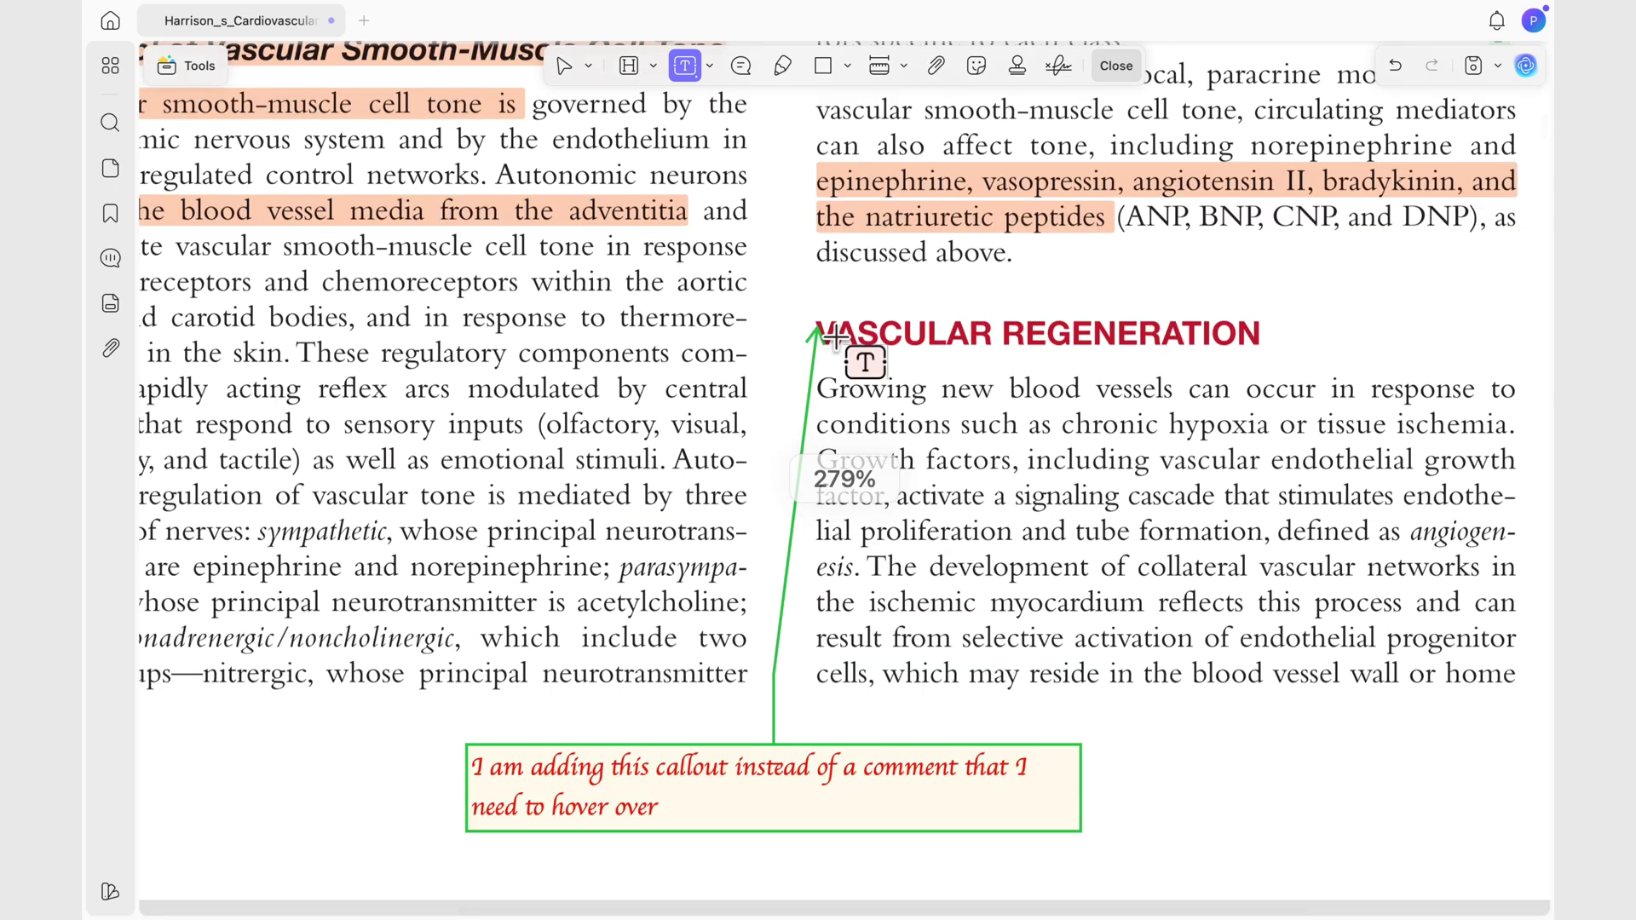
pyautogui.scroll(5, 835, 338)
pyautogui.scroll(-1, 831, 339)
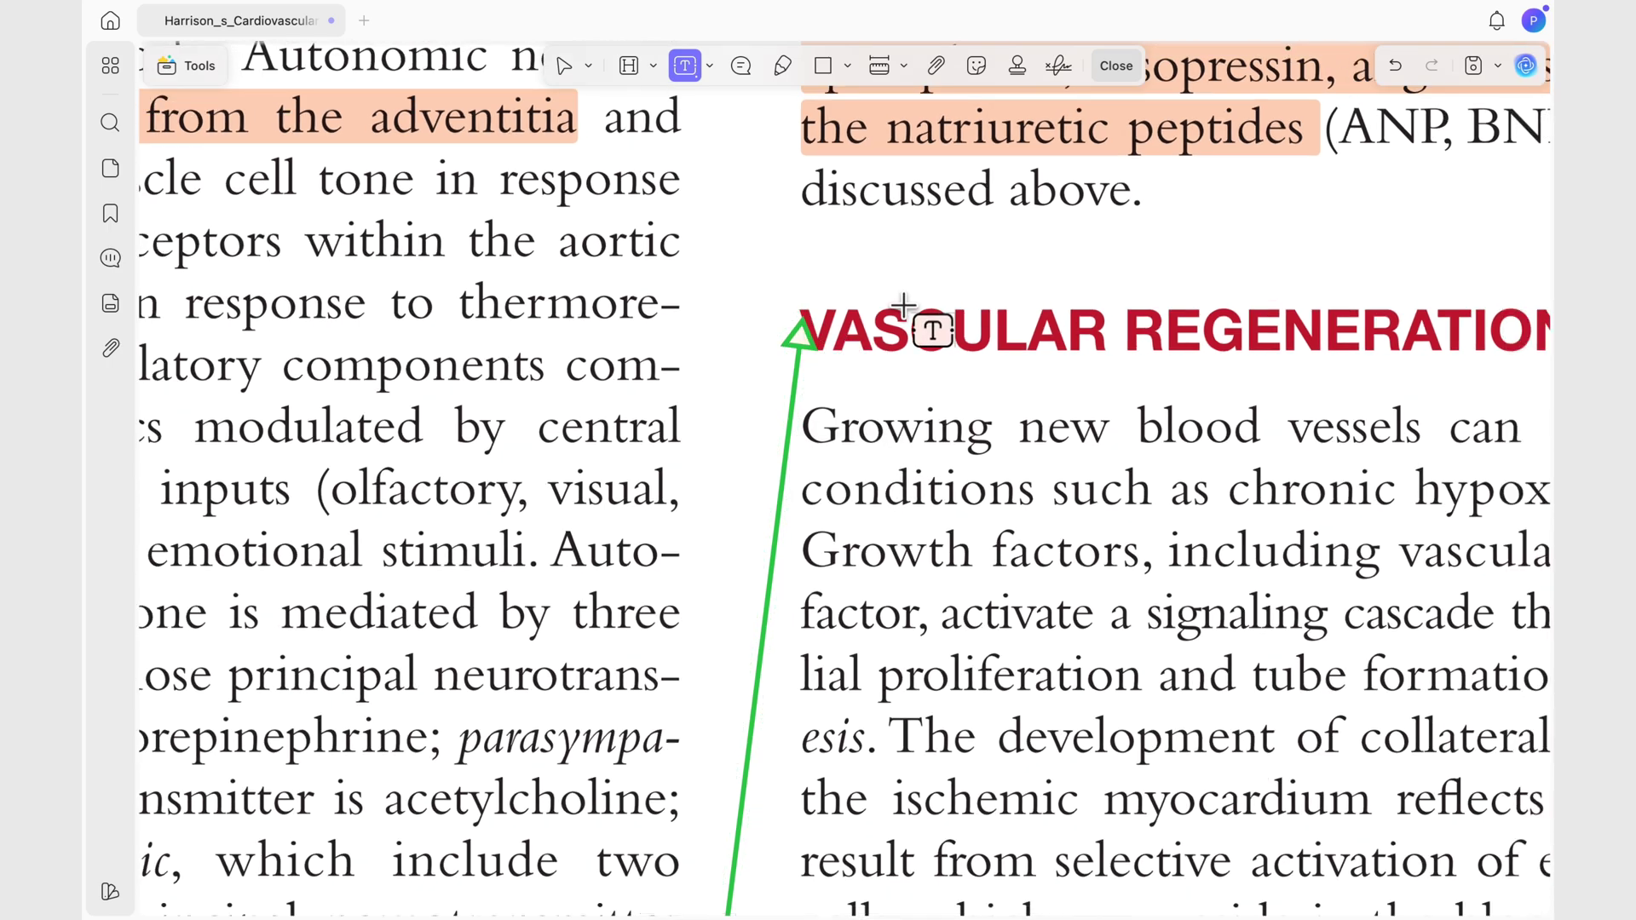
# Move the callout arrow's tip to the start of the Vascular Regeneration heading.
pyautogui.moveTo(804, 334)
pyautogui.mouseDown()
pyautogui.moveTo(774, 329)
pyautogui.moveTo(782, 361)
pyautogui.moveTo(810, 365)
pyautogui.moveTo(814, 341)
pyautogui.mouseUp()
pyautogui.press('Escape')
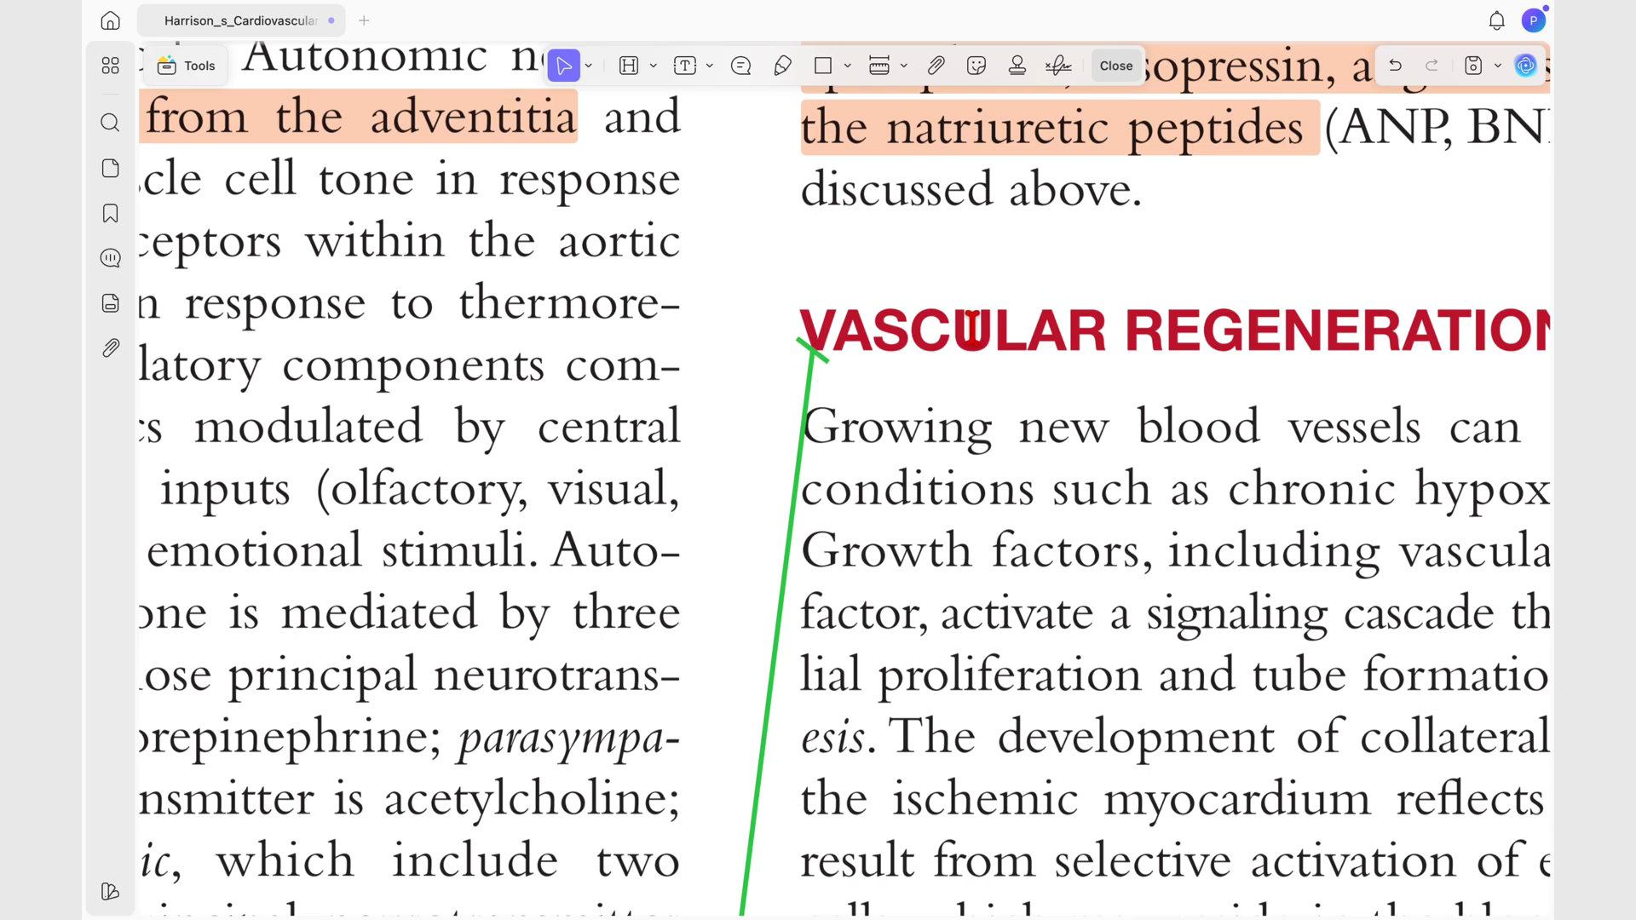
pyautogui.scroll(-3, 972, 328)
pyautogui.scroll(-3, 972, 328)
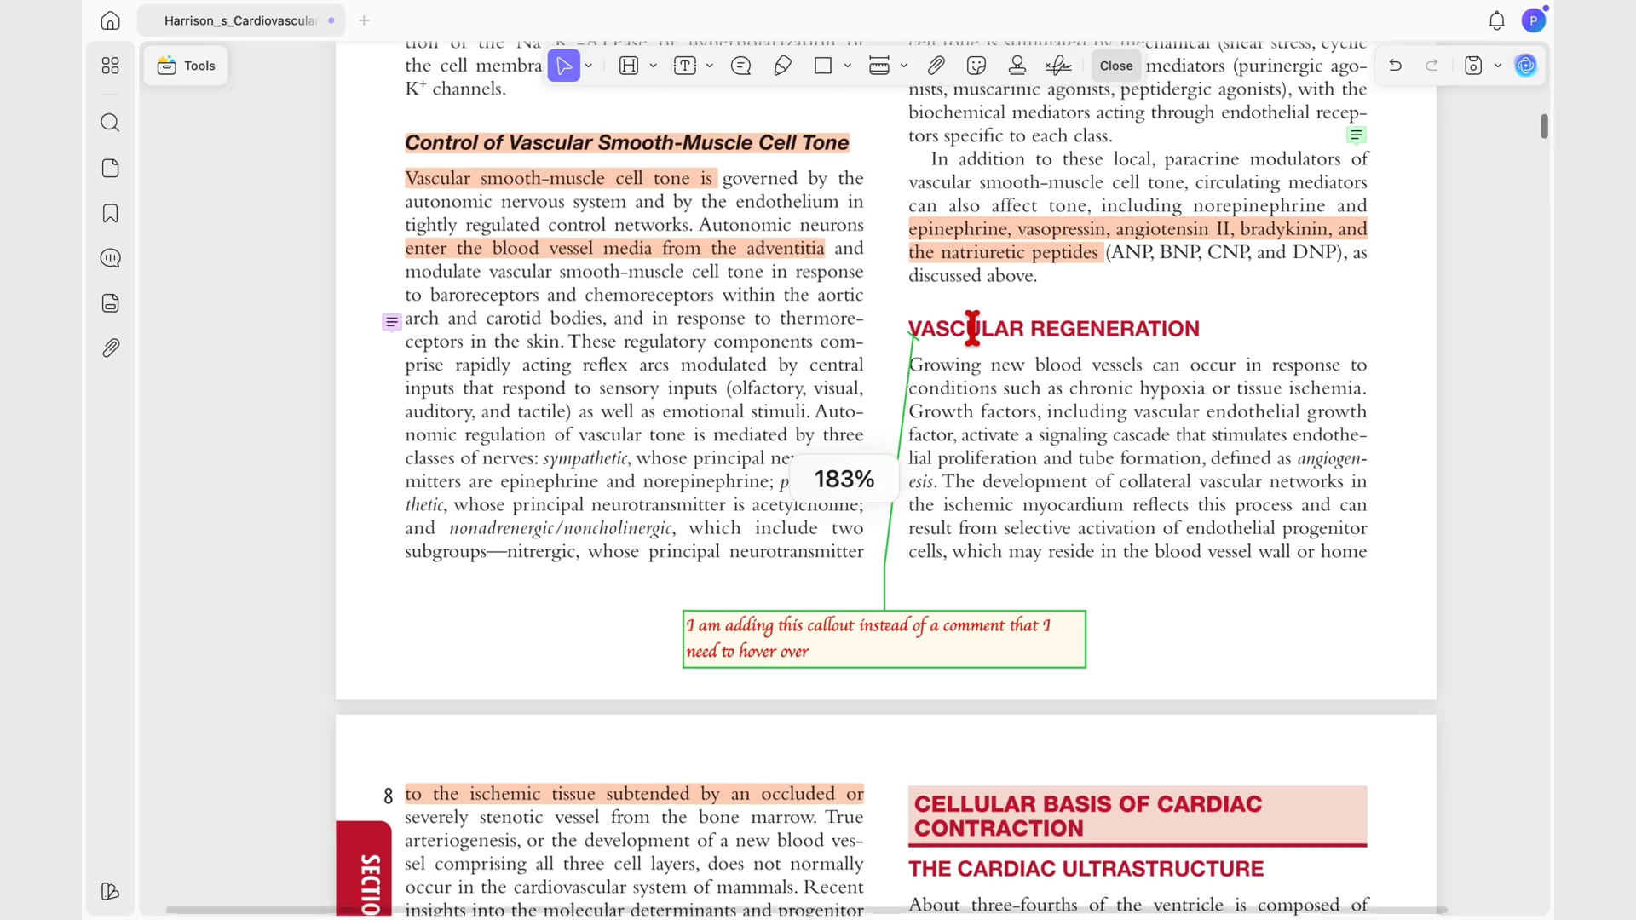
pyautogui.scroll(2, 973, 328)
pyautogui.scroll(1, 972, 328)
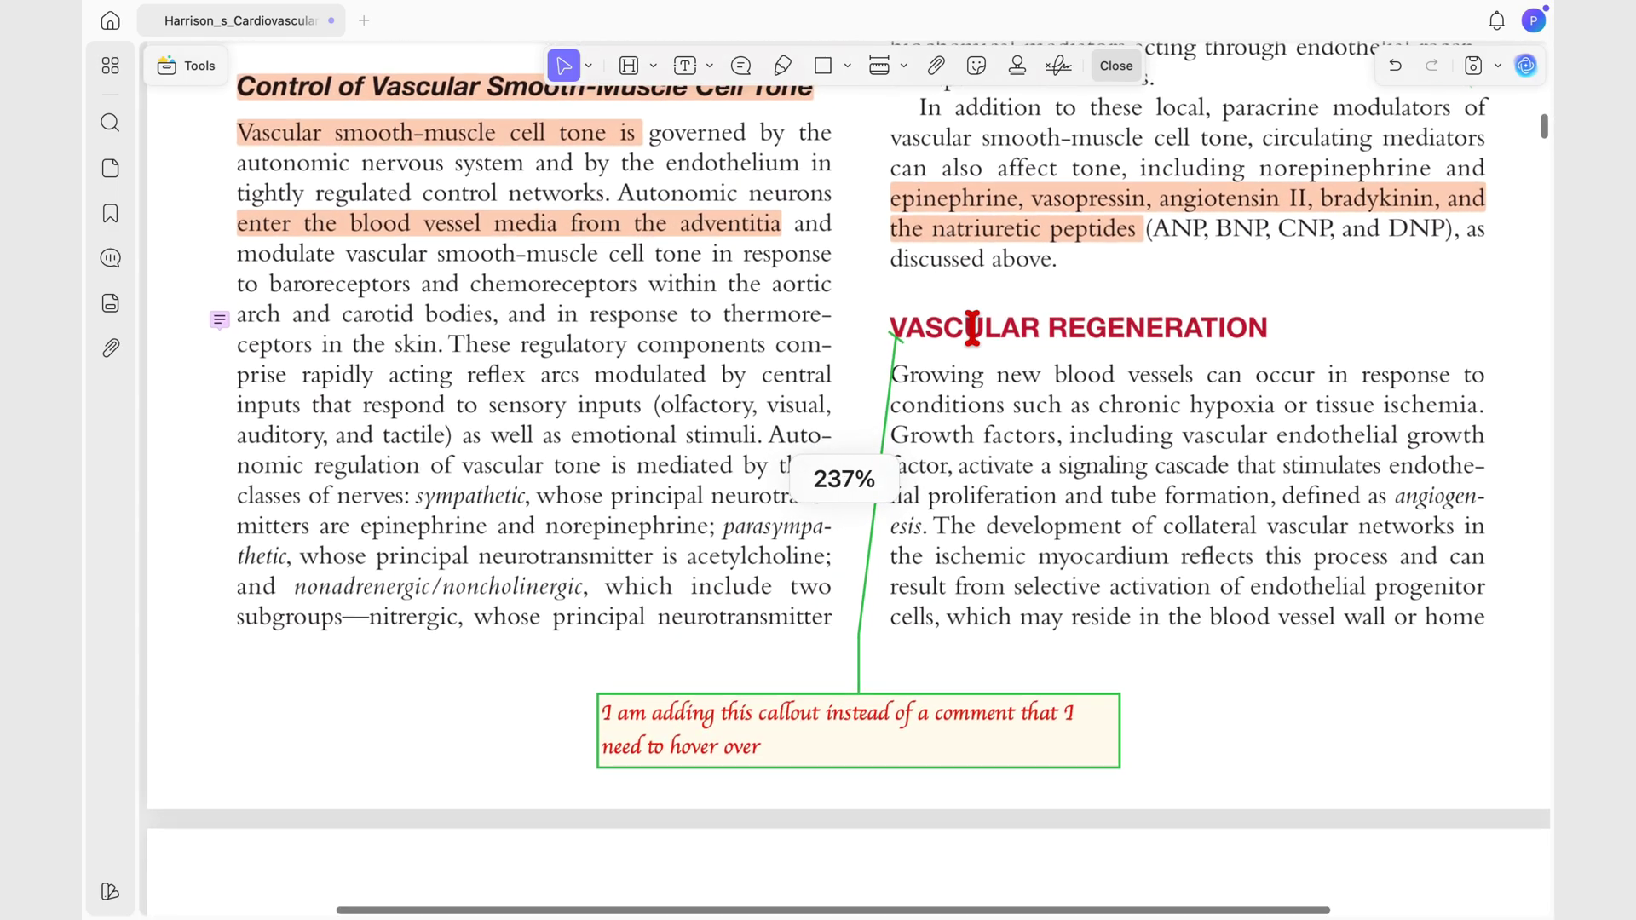
pyautogui.scroll(-6, 972, 328)
pyautogui.scroll(-20, 972, 328)
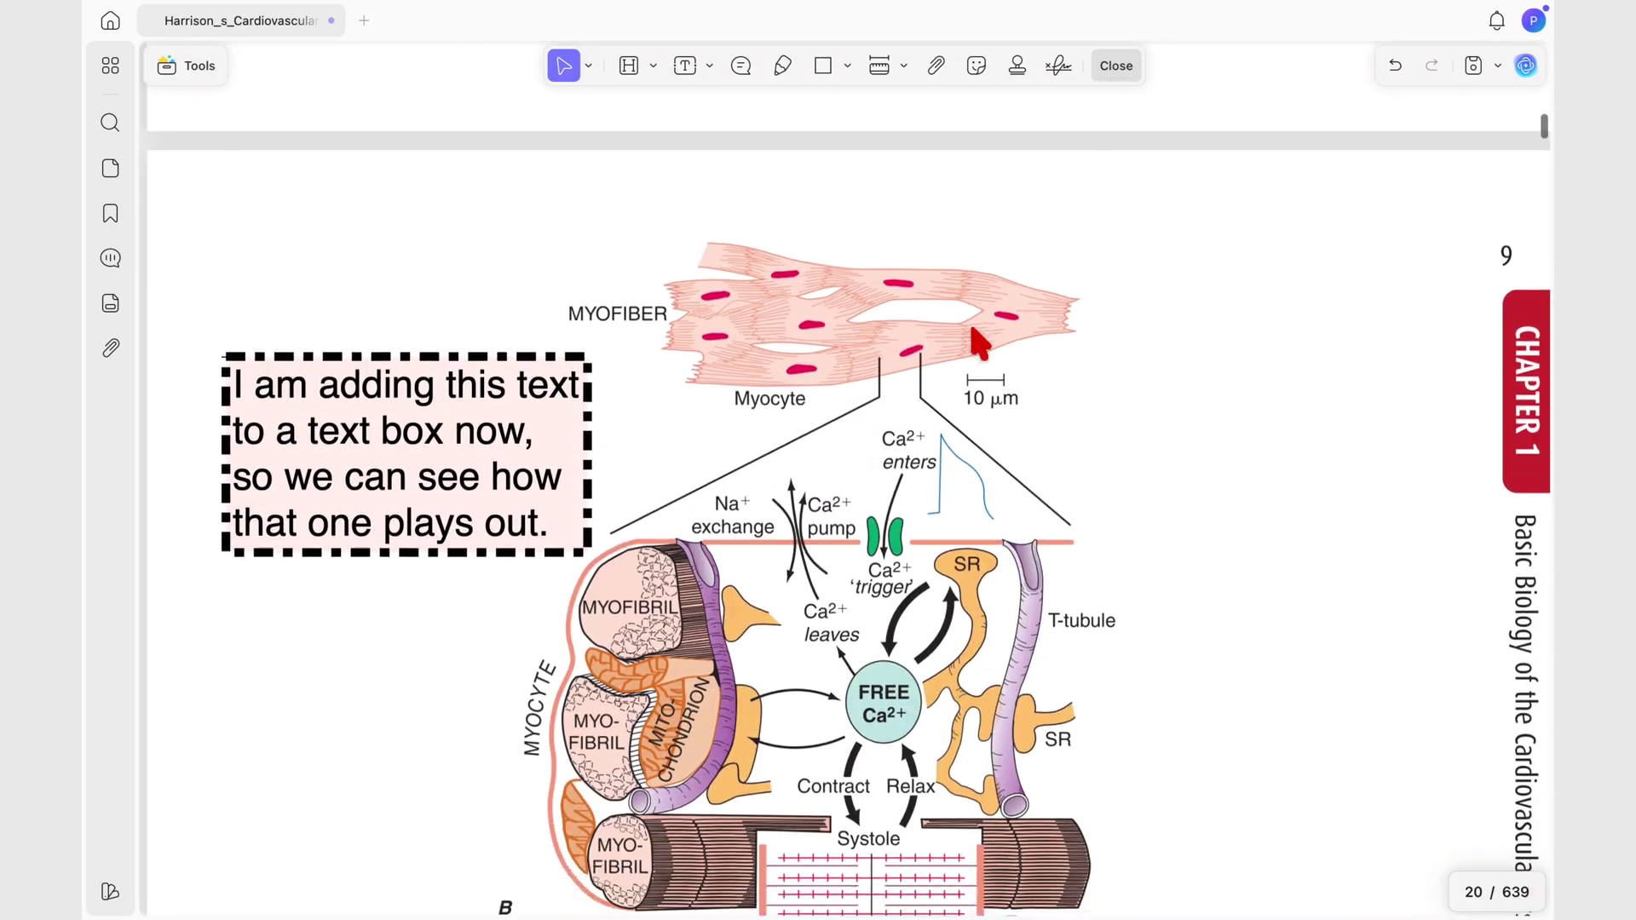
# Add a borderless note right of the cell diagram: 'Just add your comments directly on the page…'.
pyautogui.scroll(-2, 973, 329)
pyautogui.click(685, 66)
pyautogui.click(1108, 213)
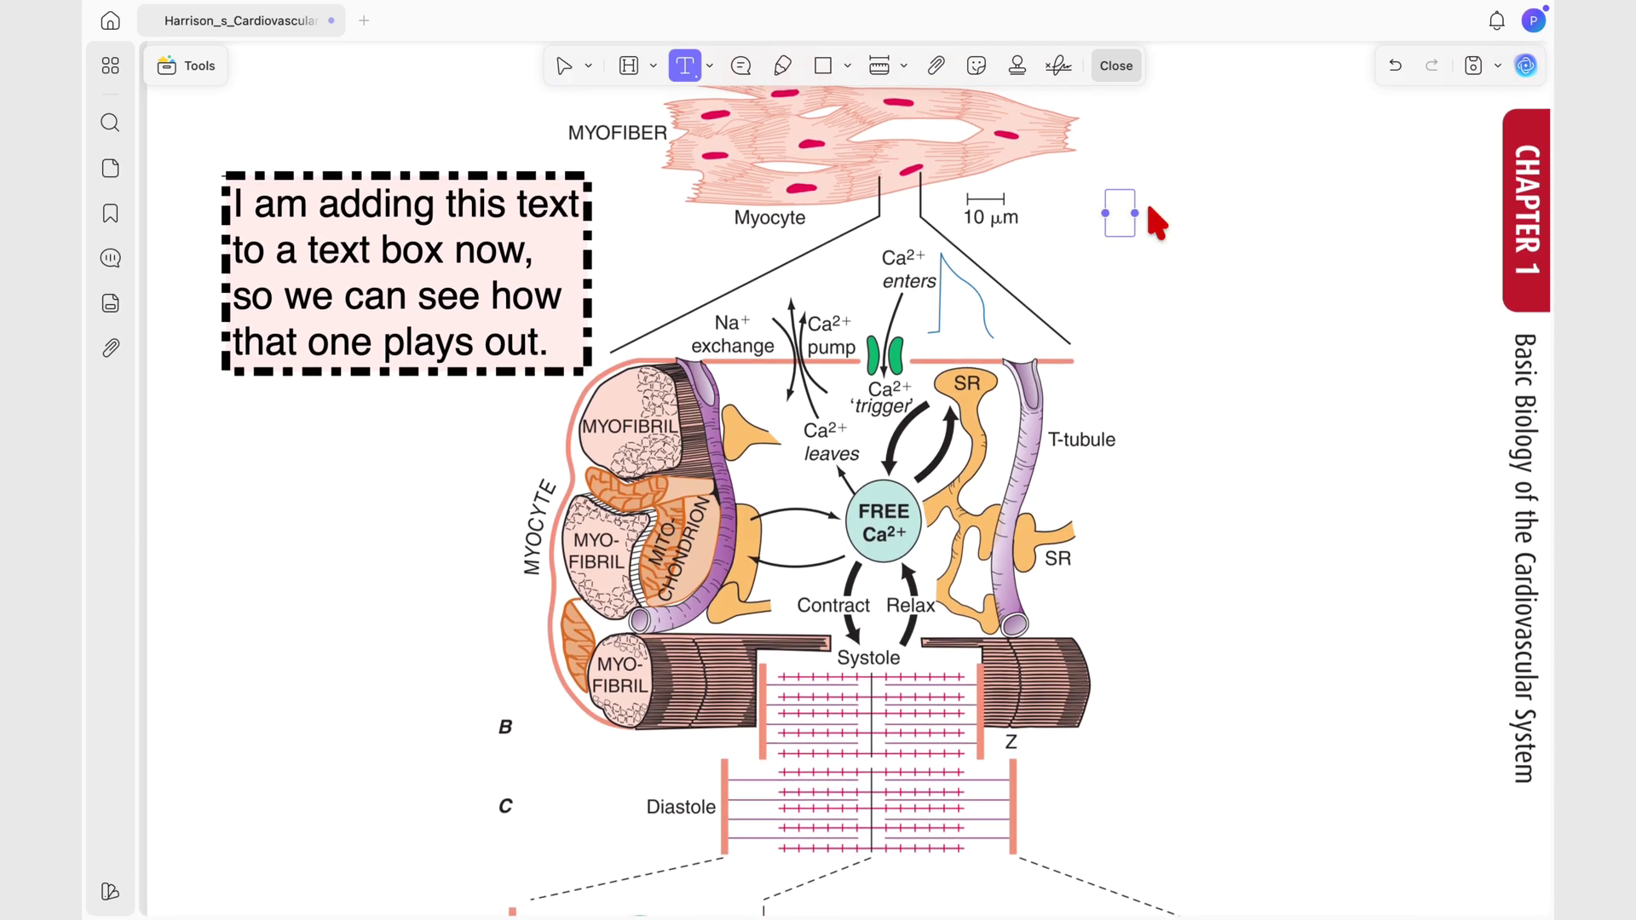
pyautogui.write('Just add your comments directly o')
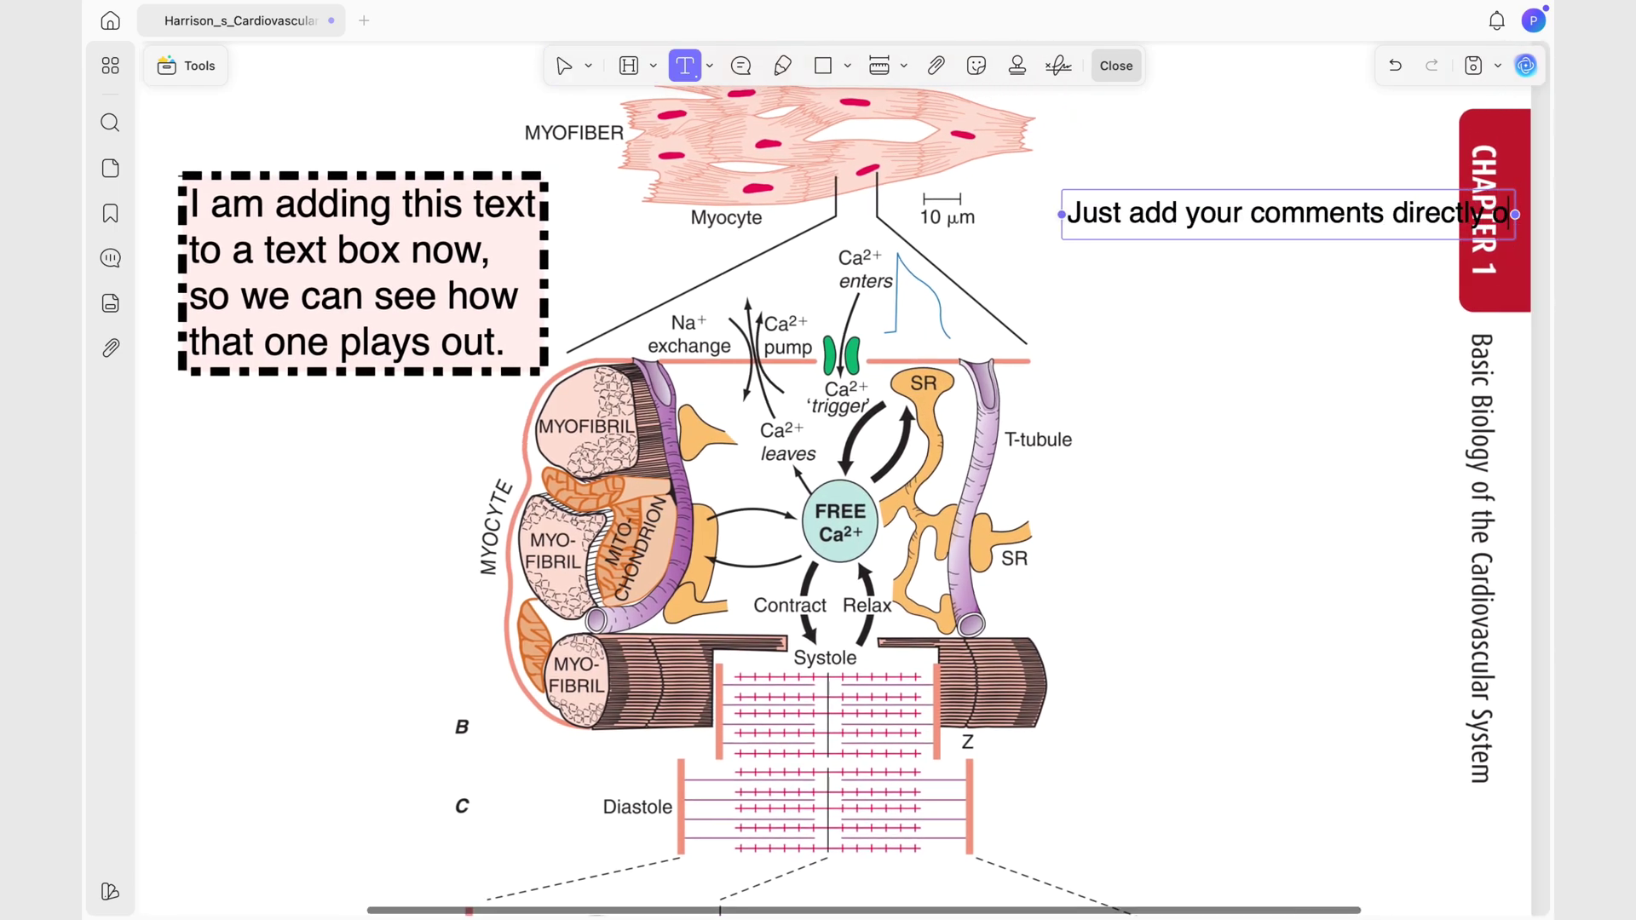
pyautogui.write('n the page, without any of this distracting borde')
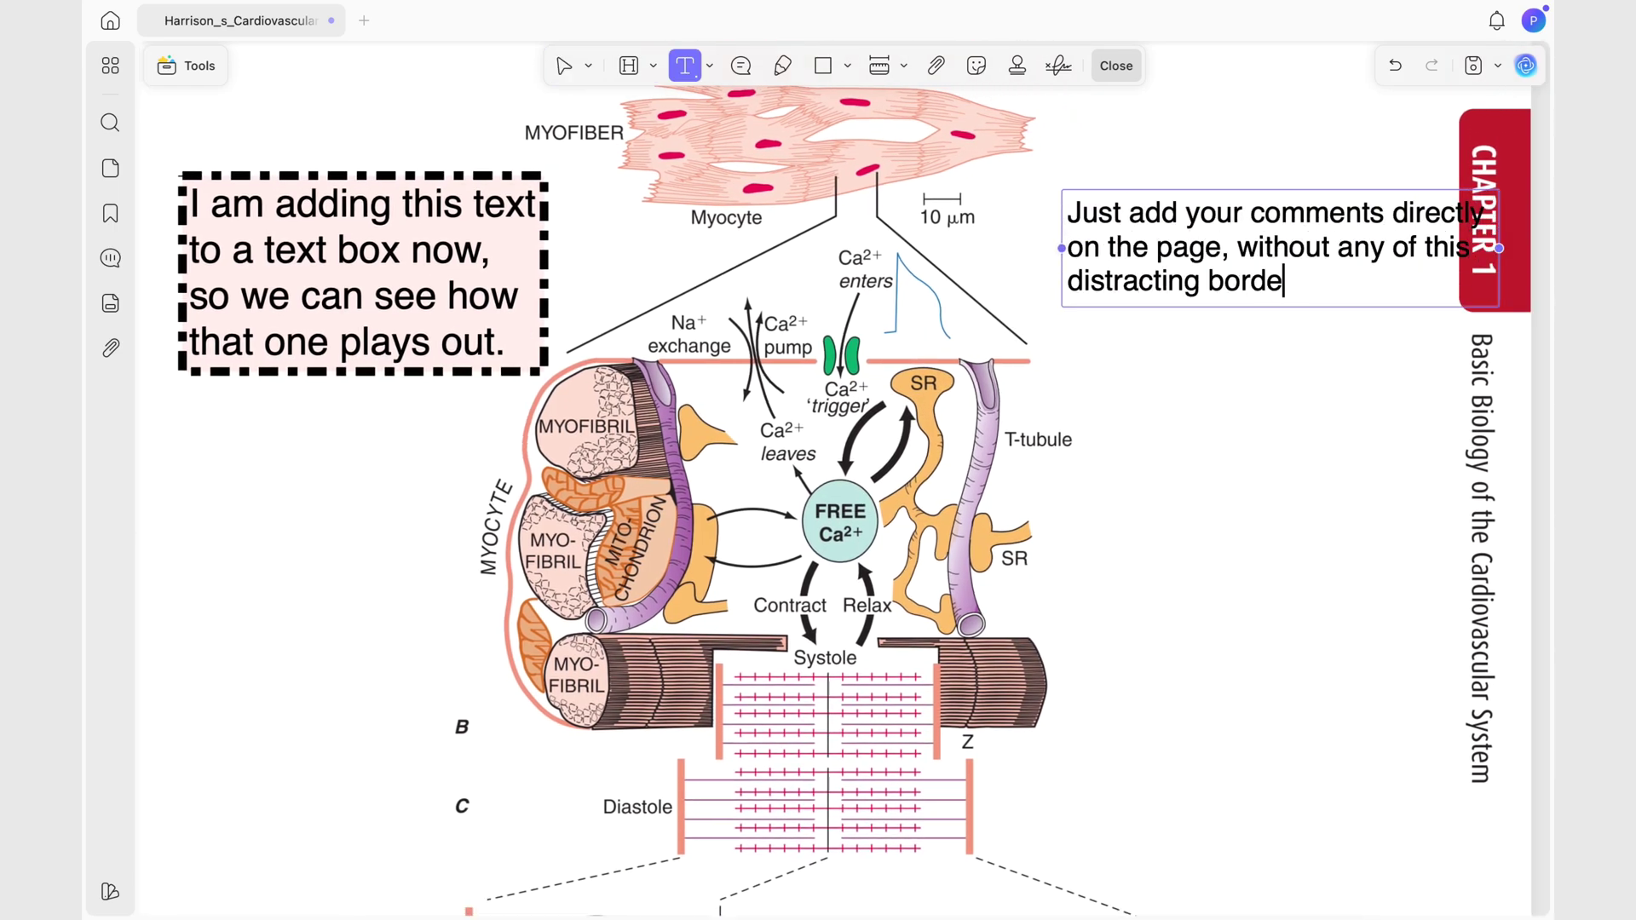
pyautogui.write('rs. But that could be a problem in the future. What do you think?')
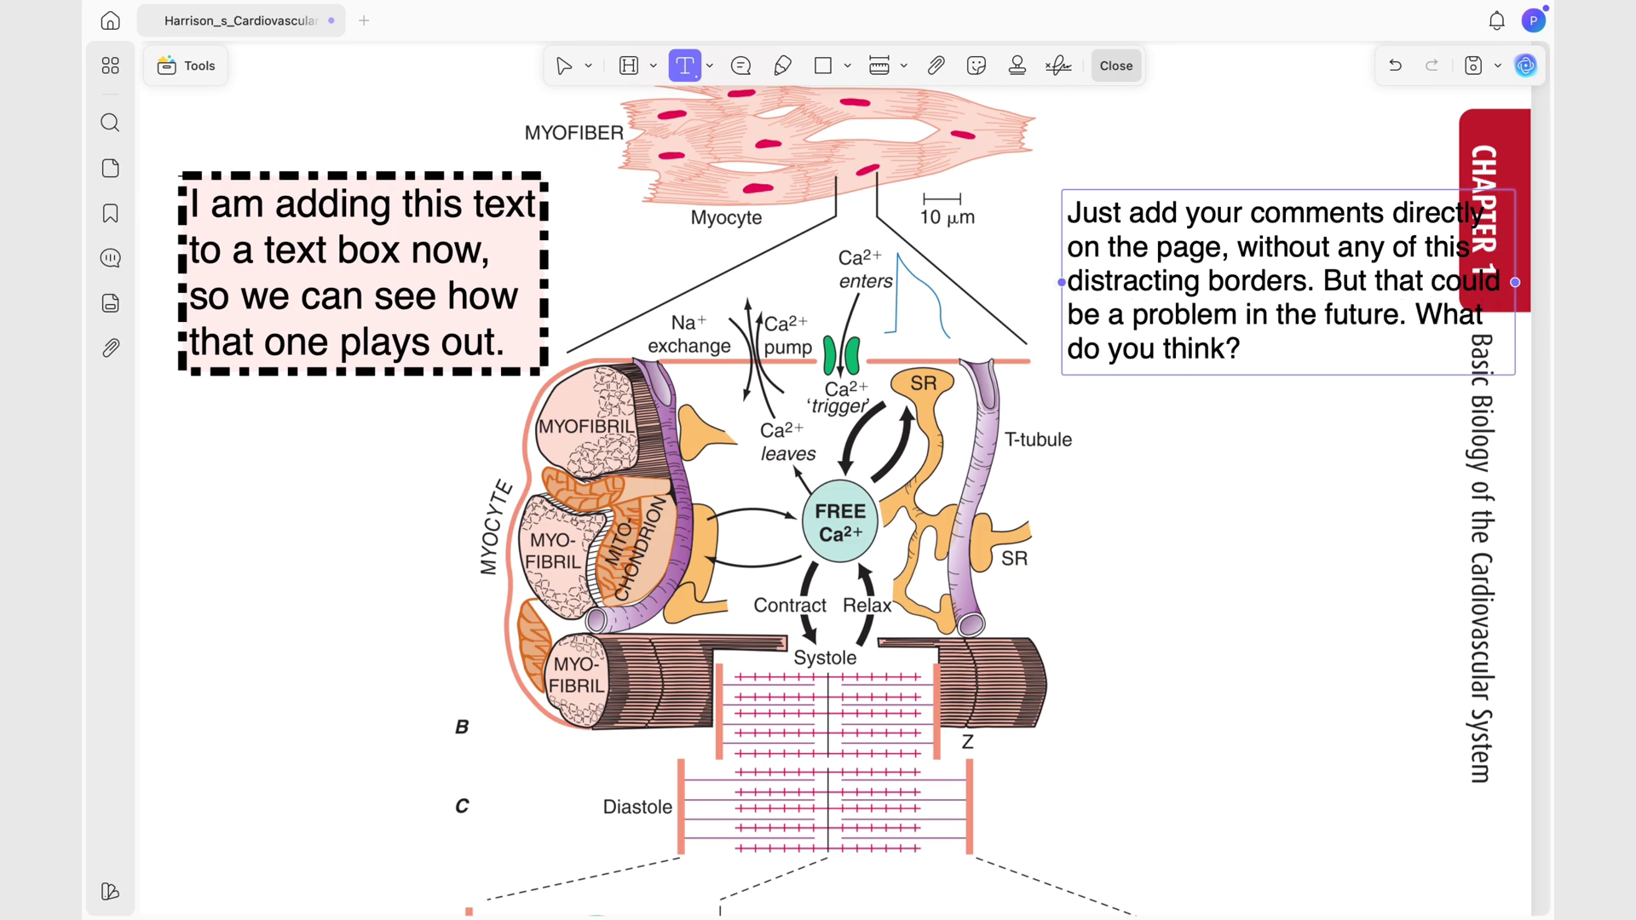
pyautogui.press('Escape')
pyautogui.click(1265, 416)
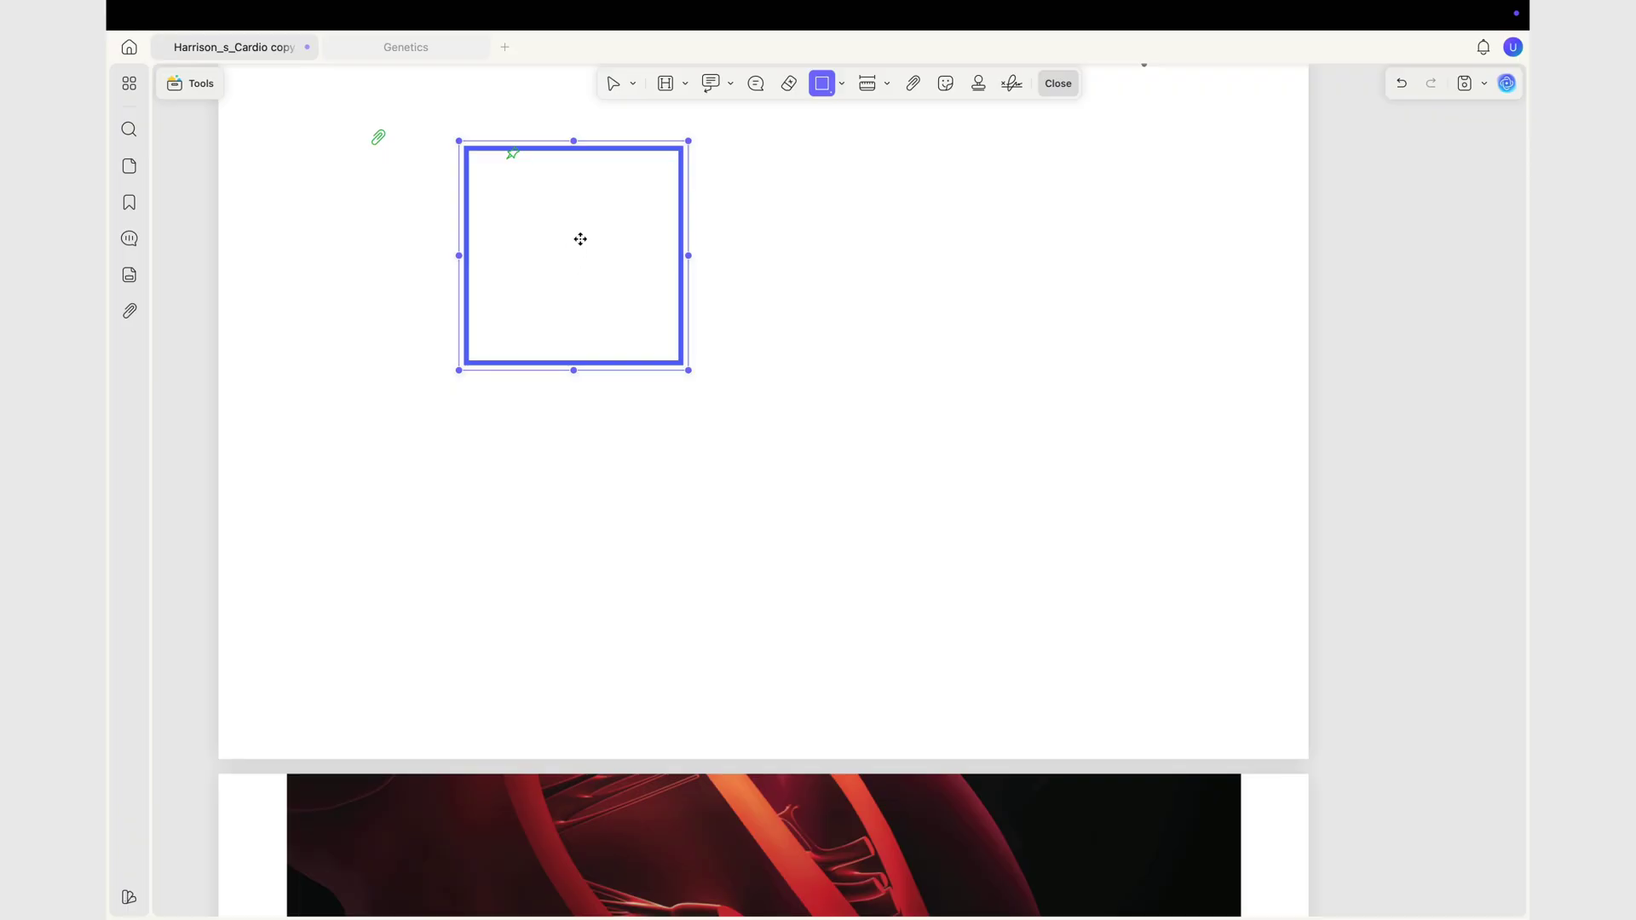
# Move the rectangle to the page centre, widen it rightward, and fill it light blue.
pyautogui.moveTo(577, 237); pyautogui.dragTo(826, 322)
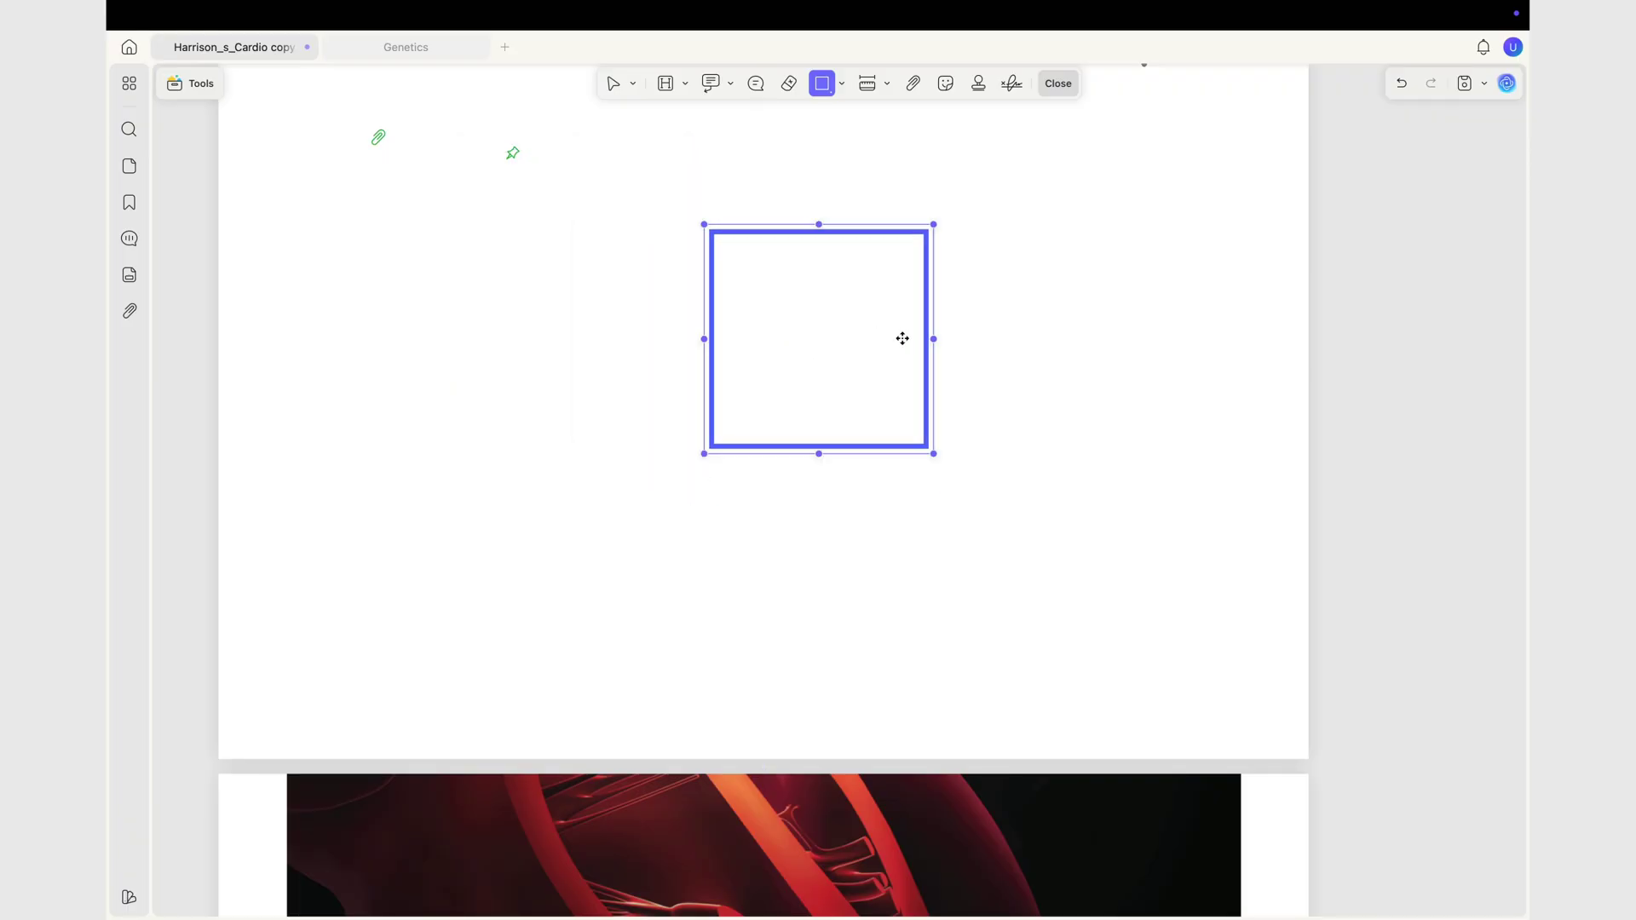
pyautogui.moveTo(933, 340); pyautogui.dragTo(1076, 334)
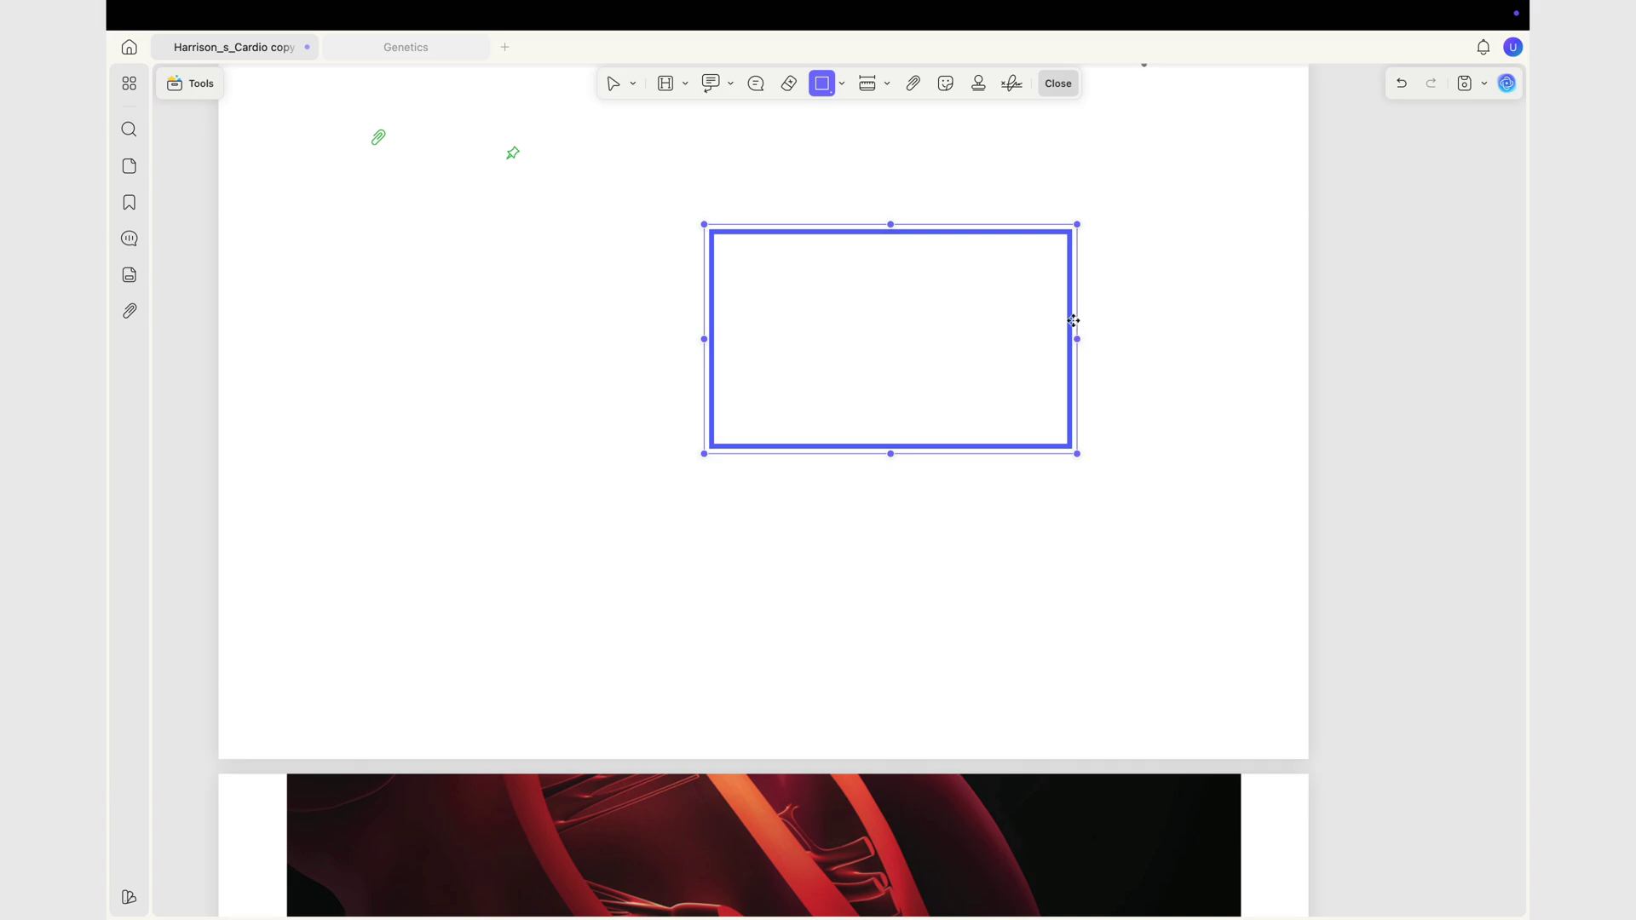
pyautogui.click(1070, 314)
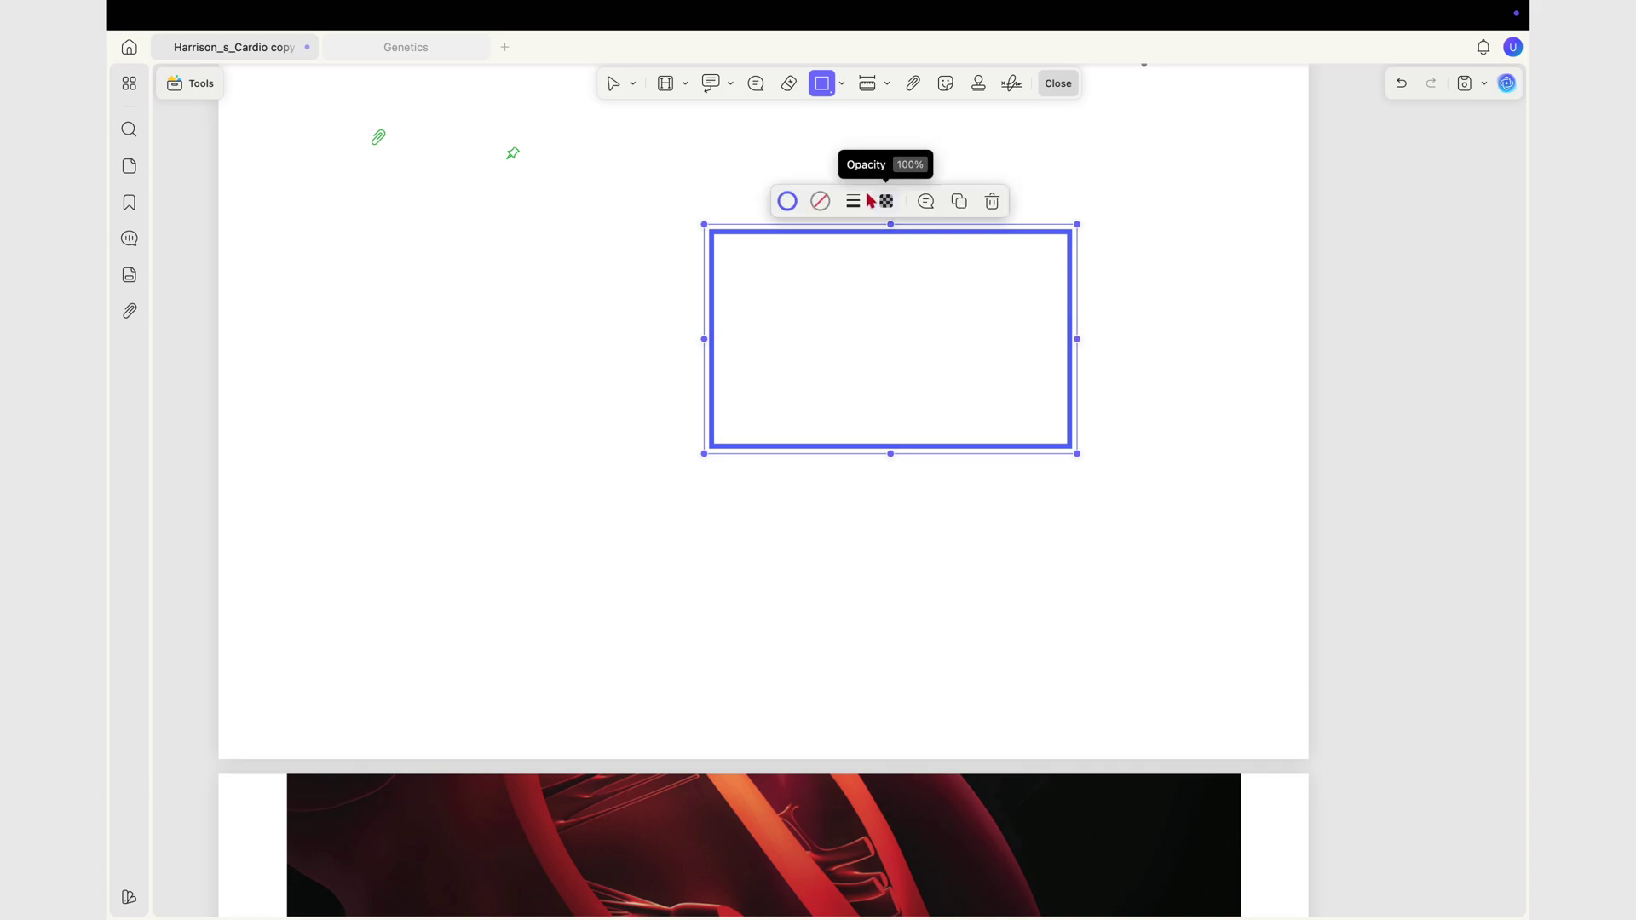
pyautogui.click(821, 203)
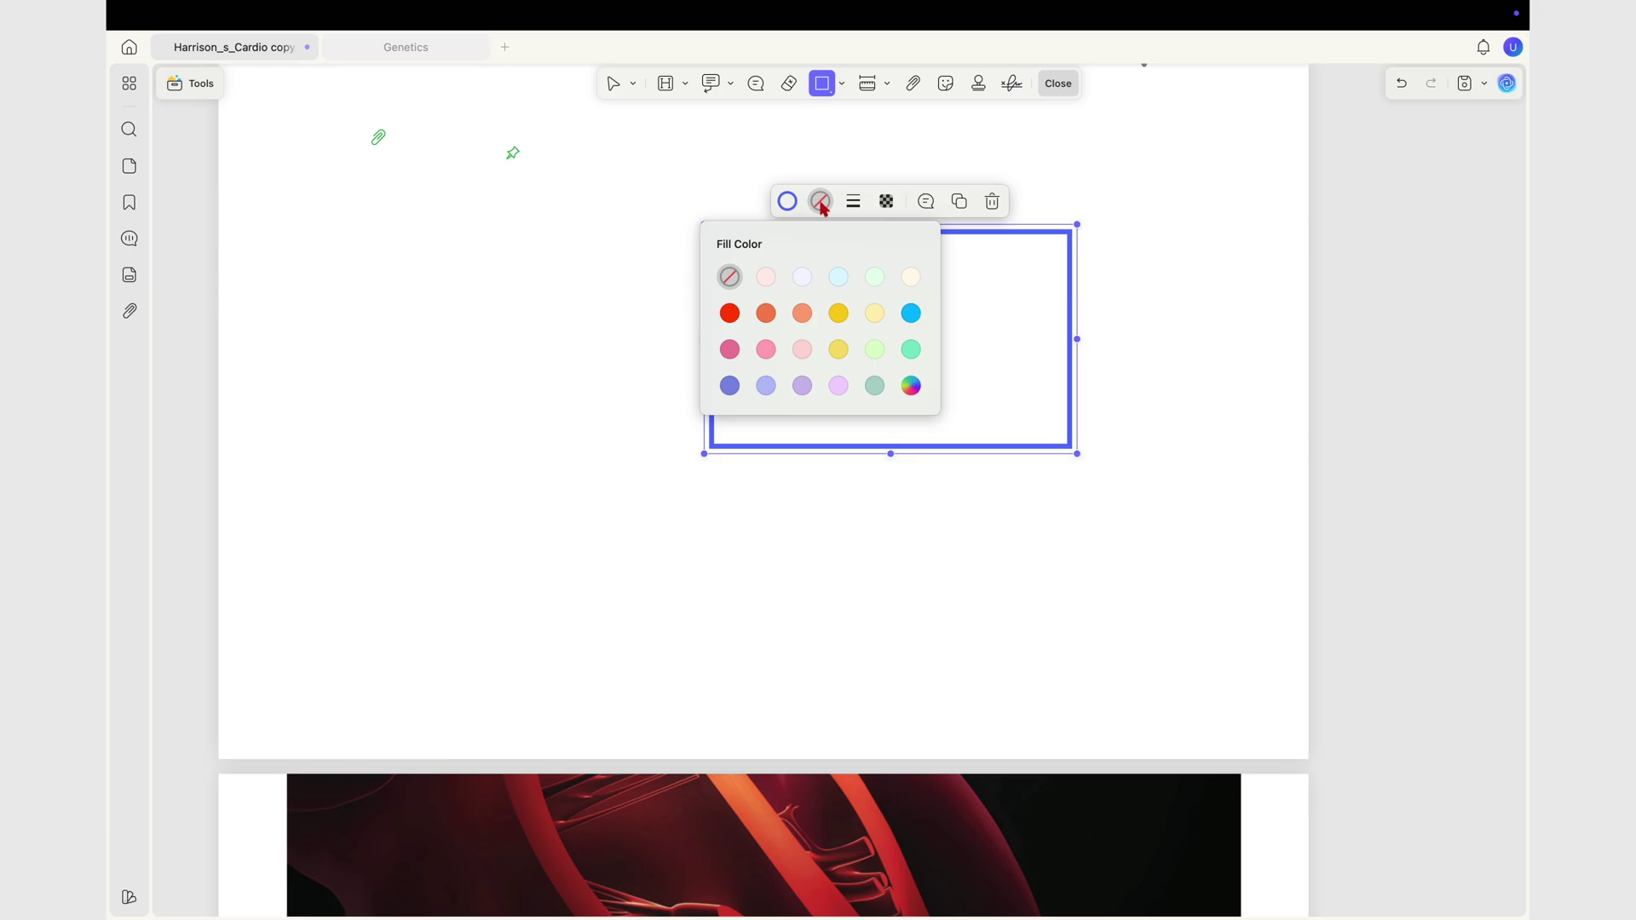
pyautogui.click(805, 281)
pyautogui.click(839, 283)
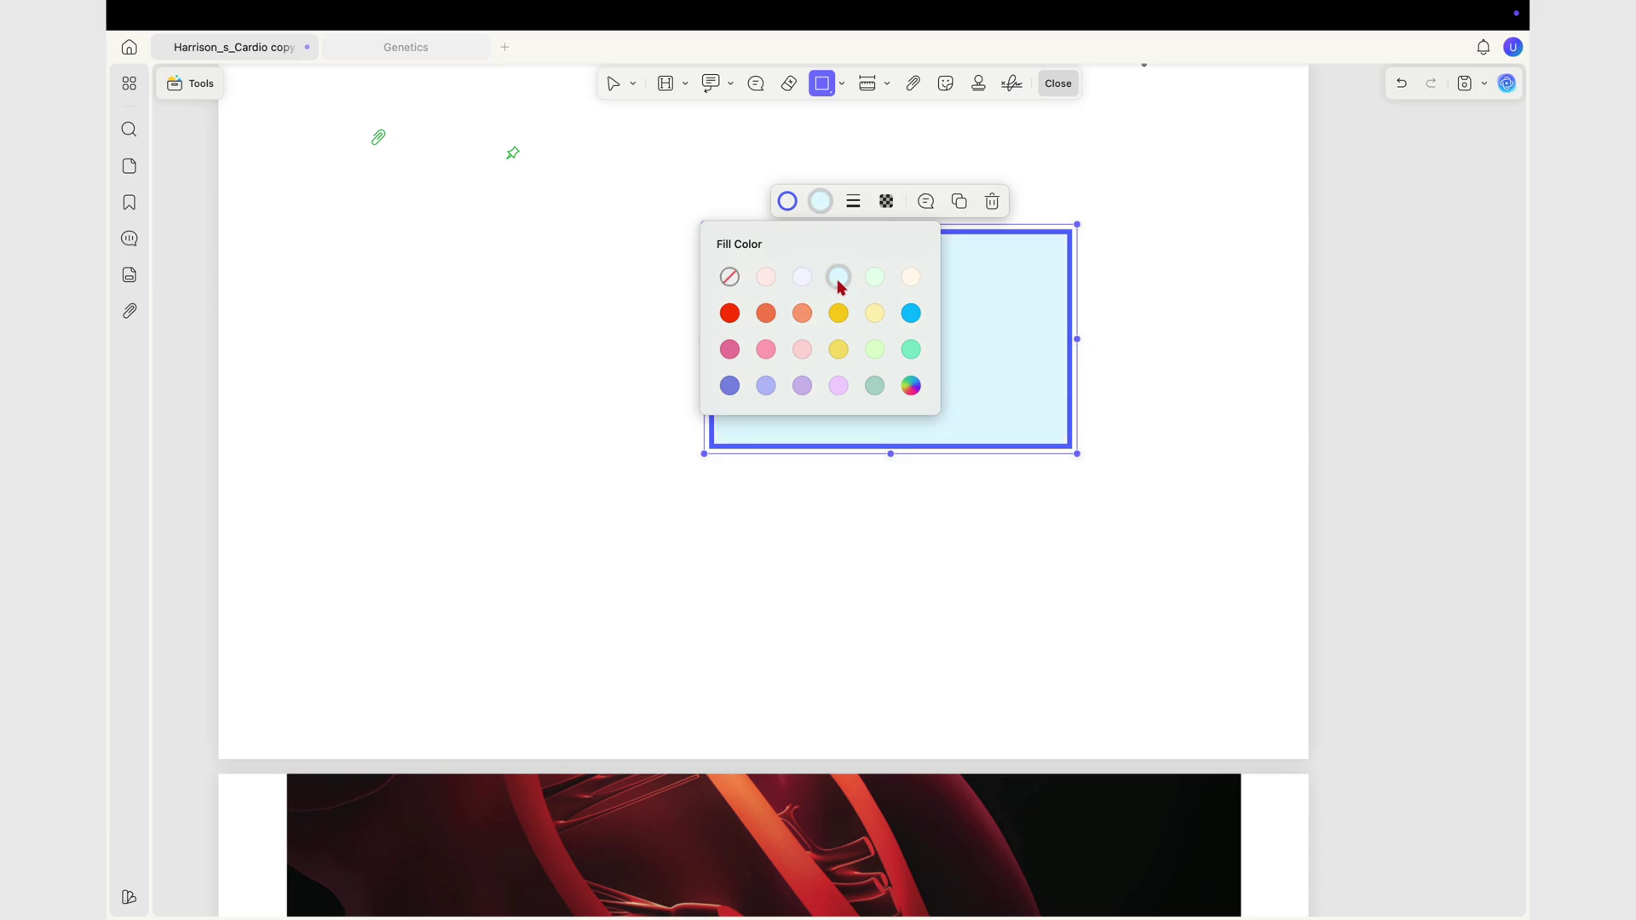
pyautogui.click(855, 207)
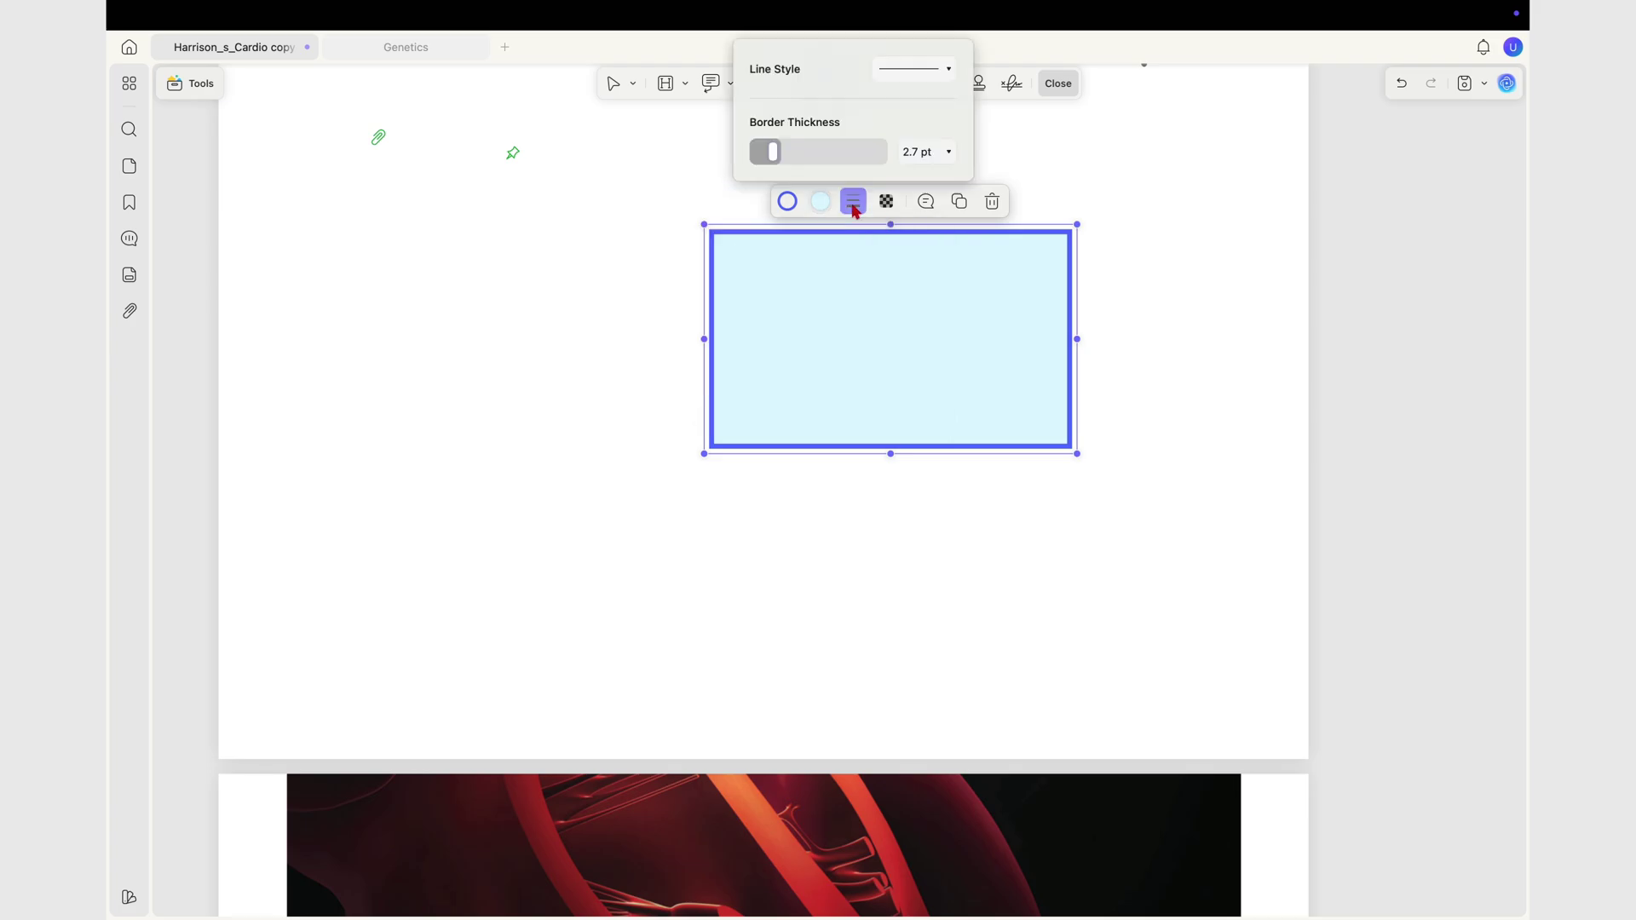
# Draw a six-sided polygon left of the blue rectangle, closing it on its first corner.
pyautogui.press('Escape')
pyautogui.click(289, 287)
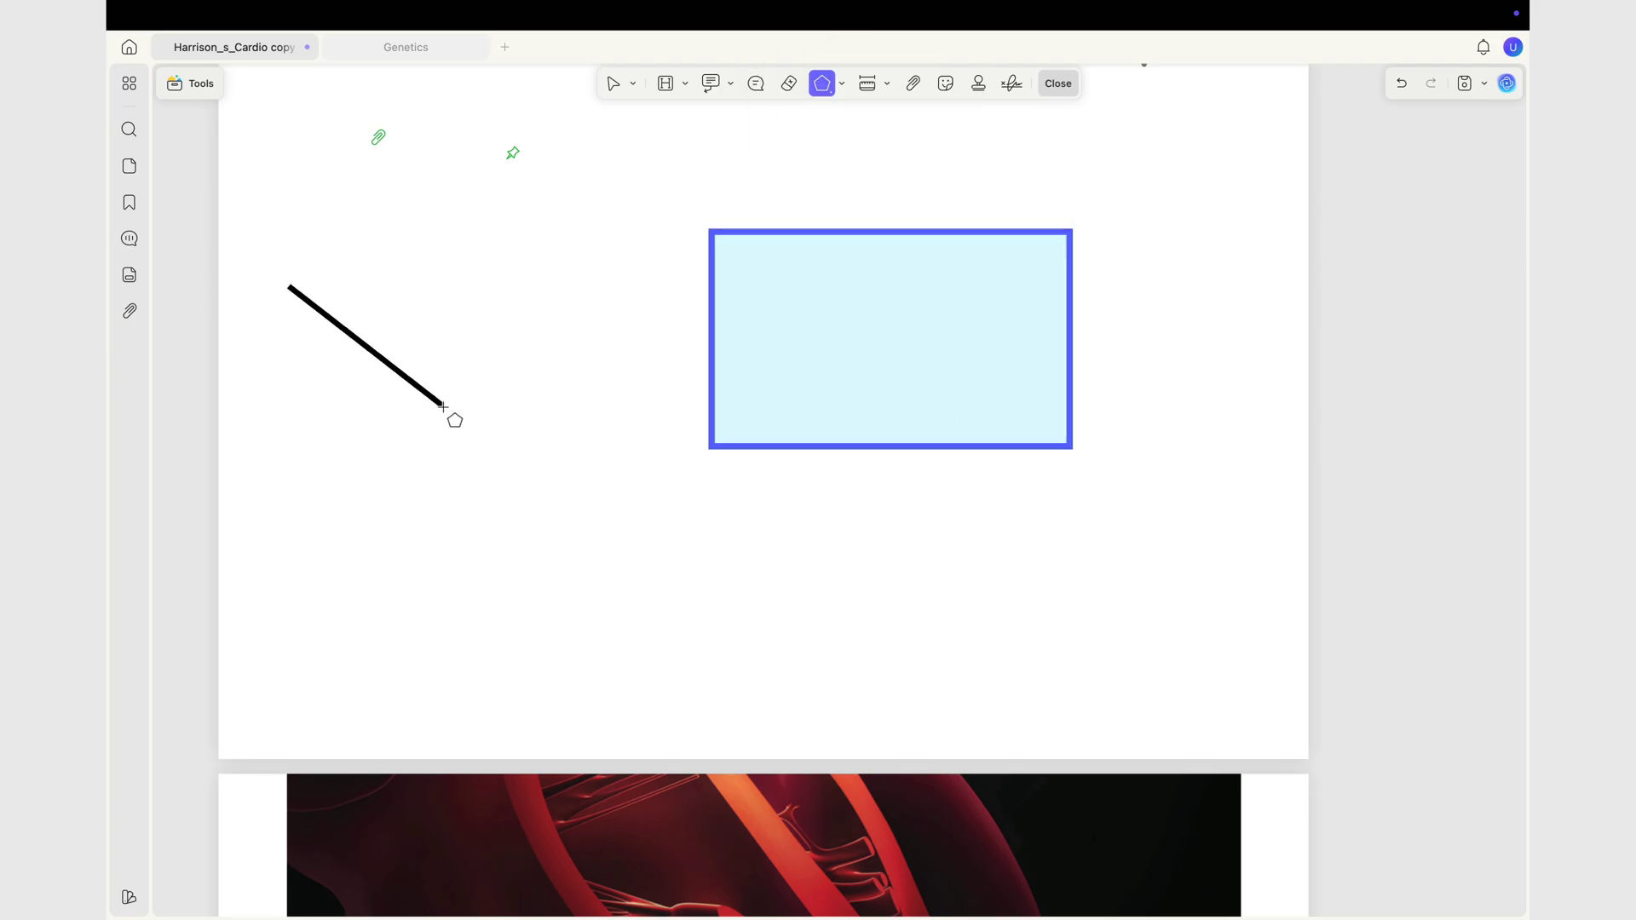
pyautogui.click(443, 407)
pyautogui.click(490, 381)
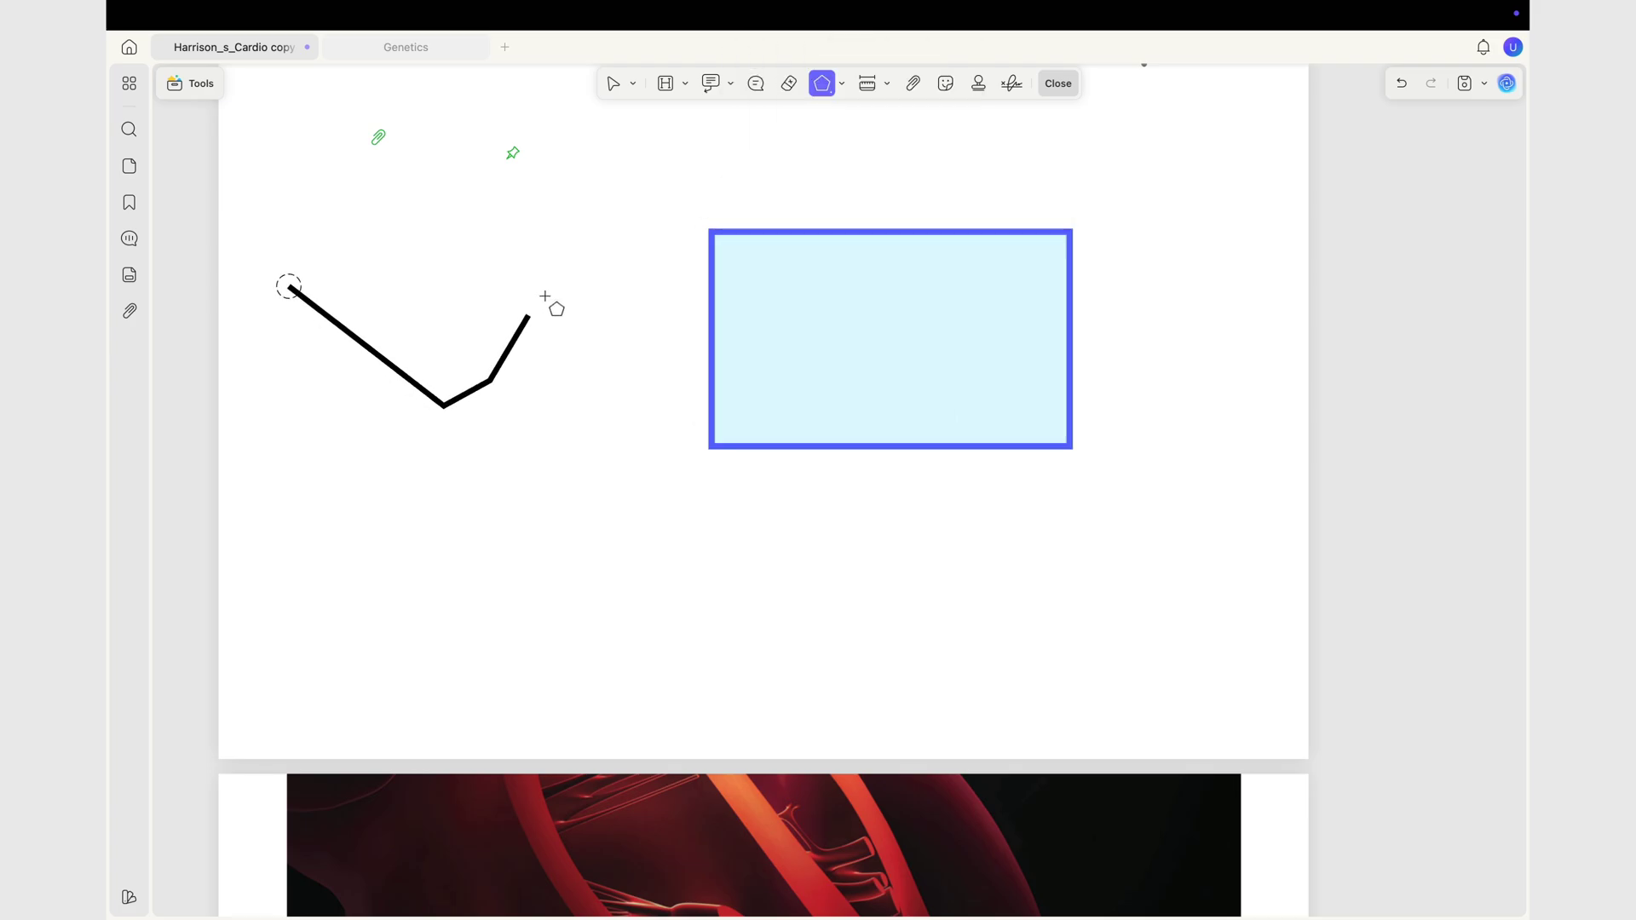
pyautogui.click(570, 260)
pyautogui.click(436, 215)
pyautogui.click(322, 210)
pyautogui.click(289, 286)
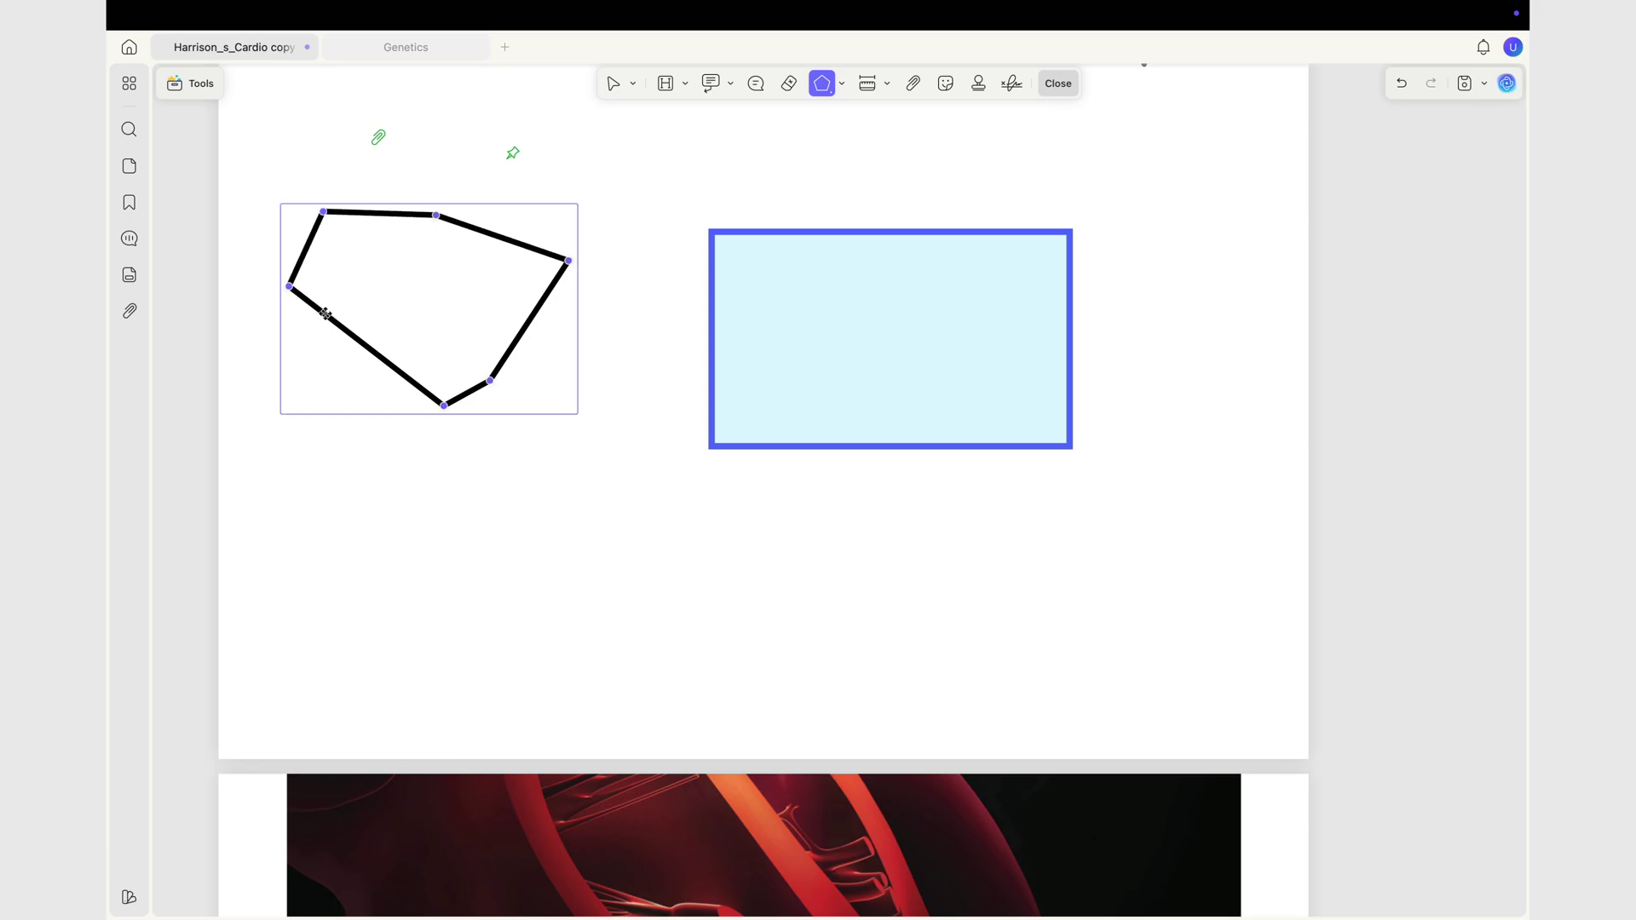
# Finish the orange dashed-border polygon and begin handwriting in ink below the shapes.
pyautogui.press('Escape')
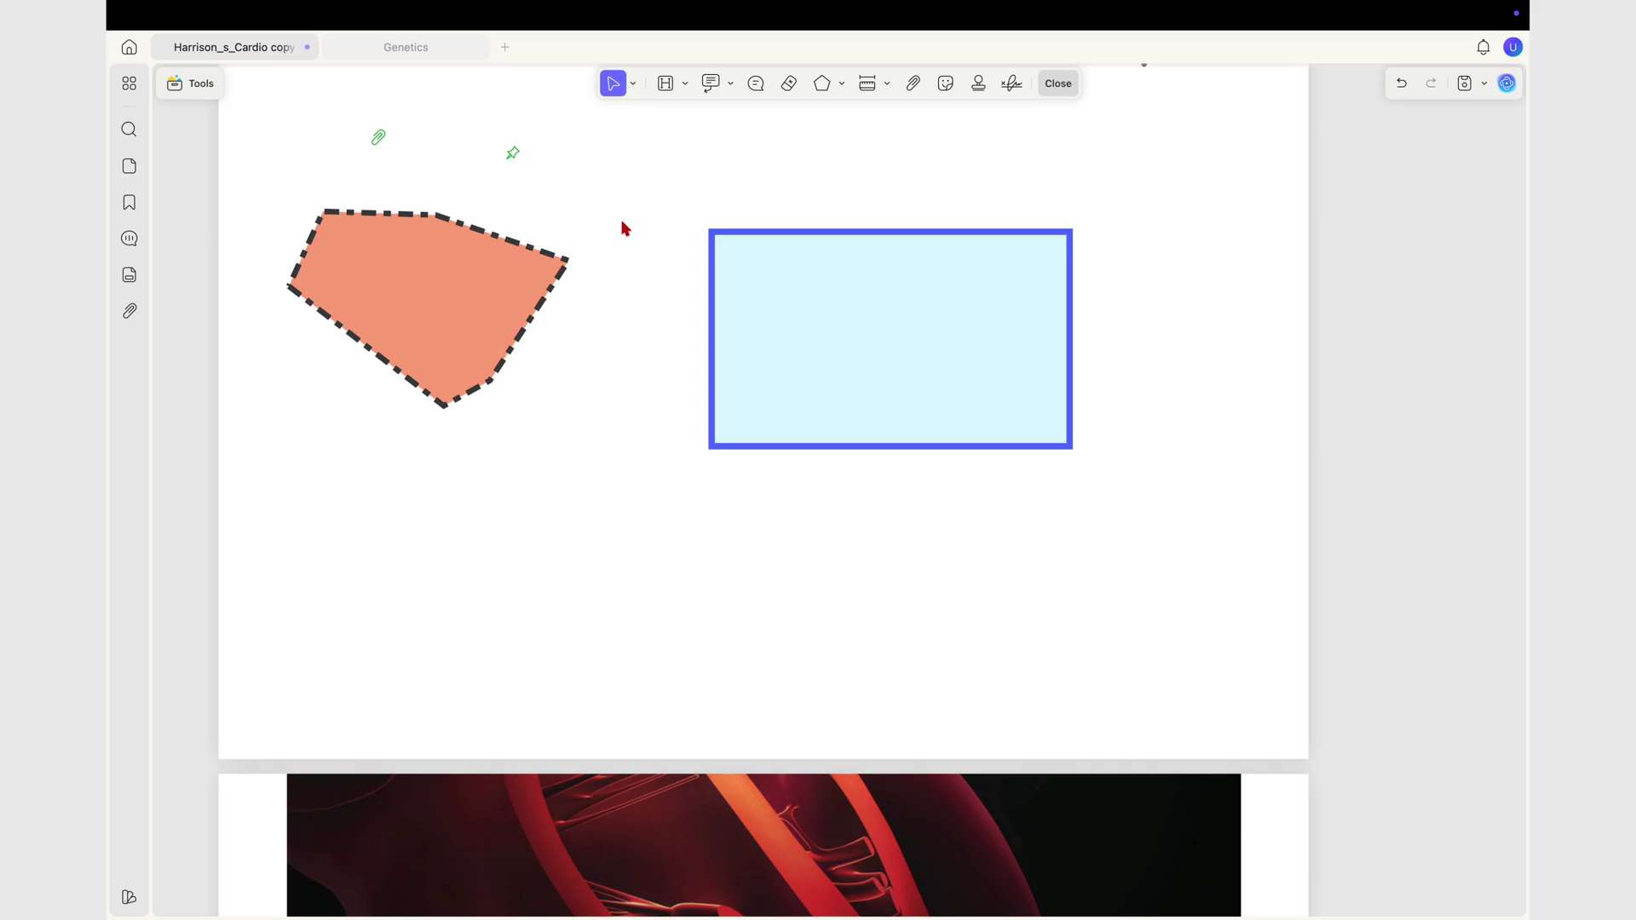
pyautogui.click(789, 83)
pyautogui.moveTo(607, 508)
pyautogui.mouseDown()
pyautogui.moveTo(647, 563)
pyautogui.moveTo(698, 560)
pyautogui.moveTo(725, 528)
pyautogui.moveTo(790, 535)
pyautogui.mouseUp()
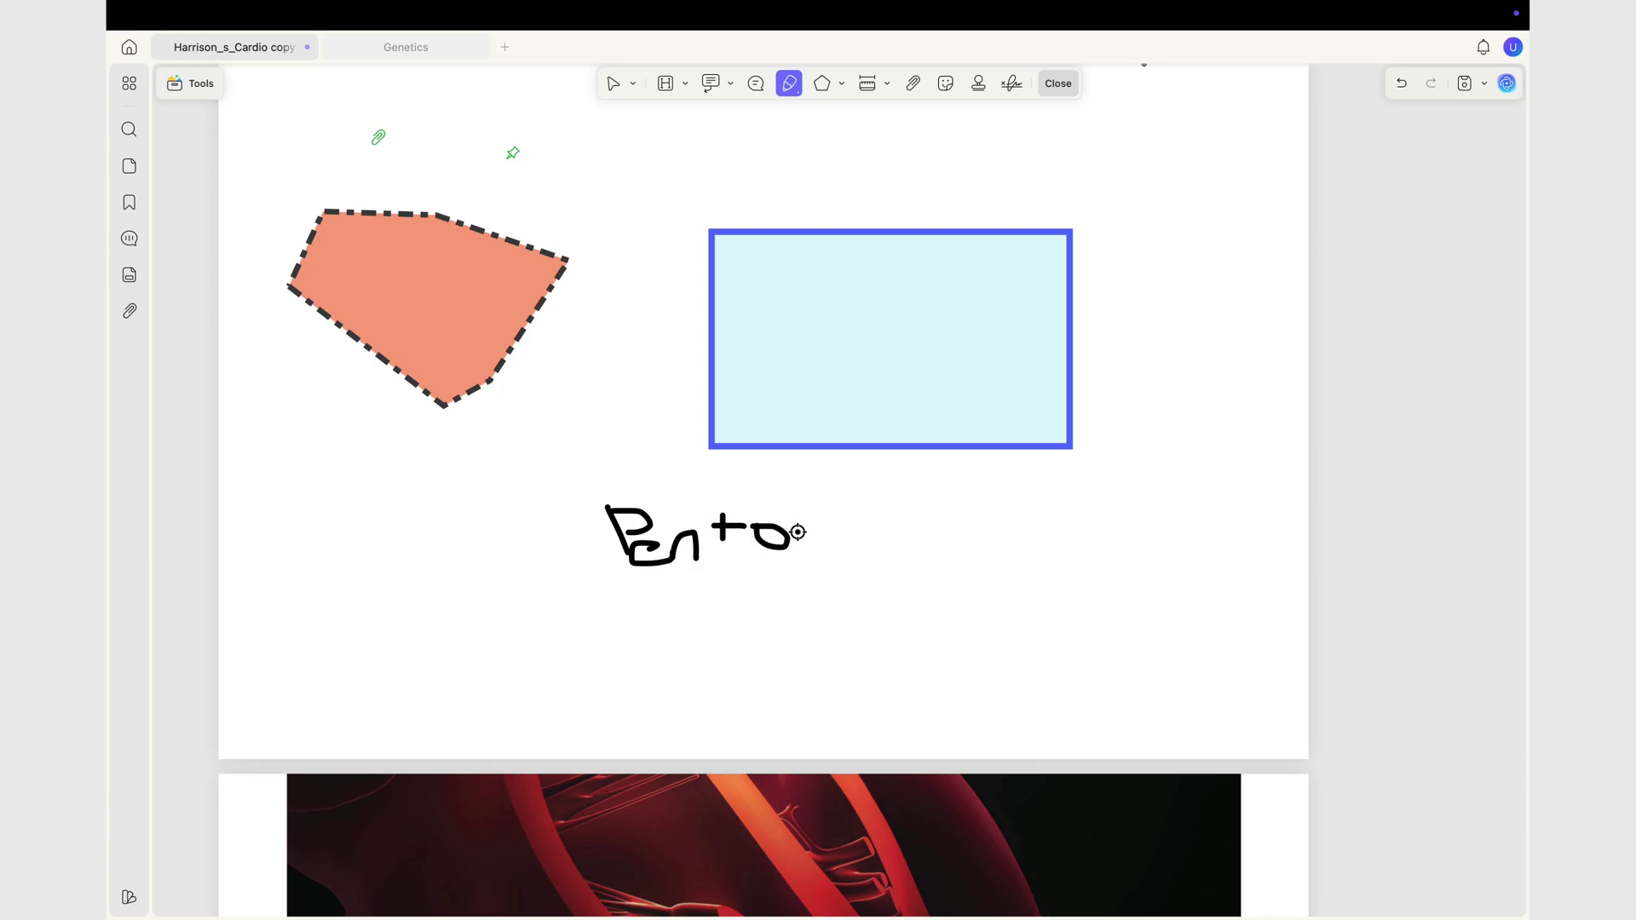
# Complete the ink handwriting below the shapes so it reads 'Pentool'.
pyautogui.moveTo(798, 533)
pyautogui.mouseDown()
pyautogui.moveTo(836, 537)
pyautogui.moveTo(835, 559)
pyautogui.mouseUp()
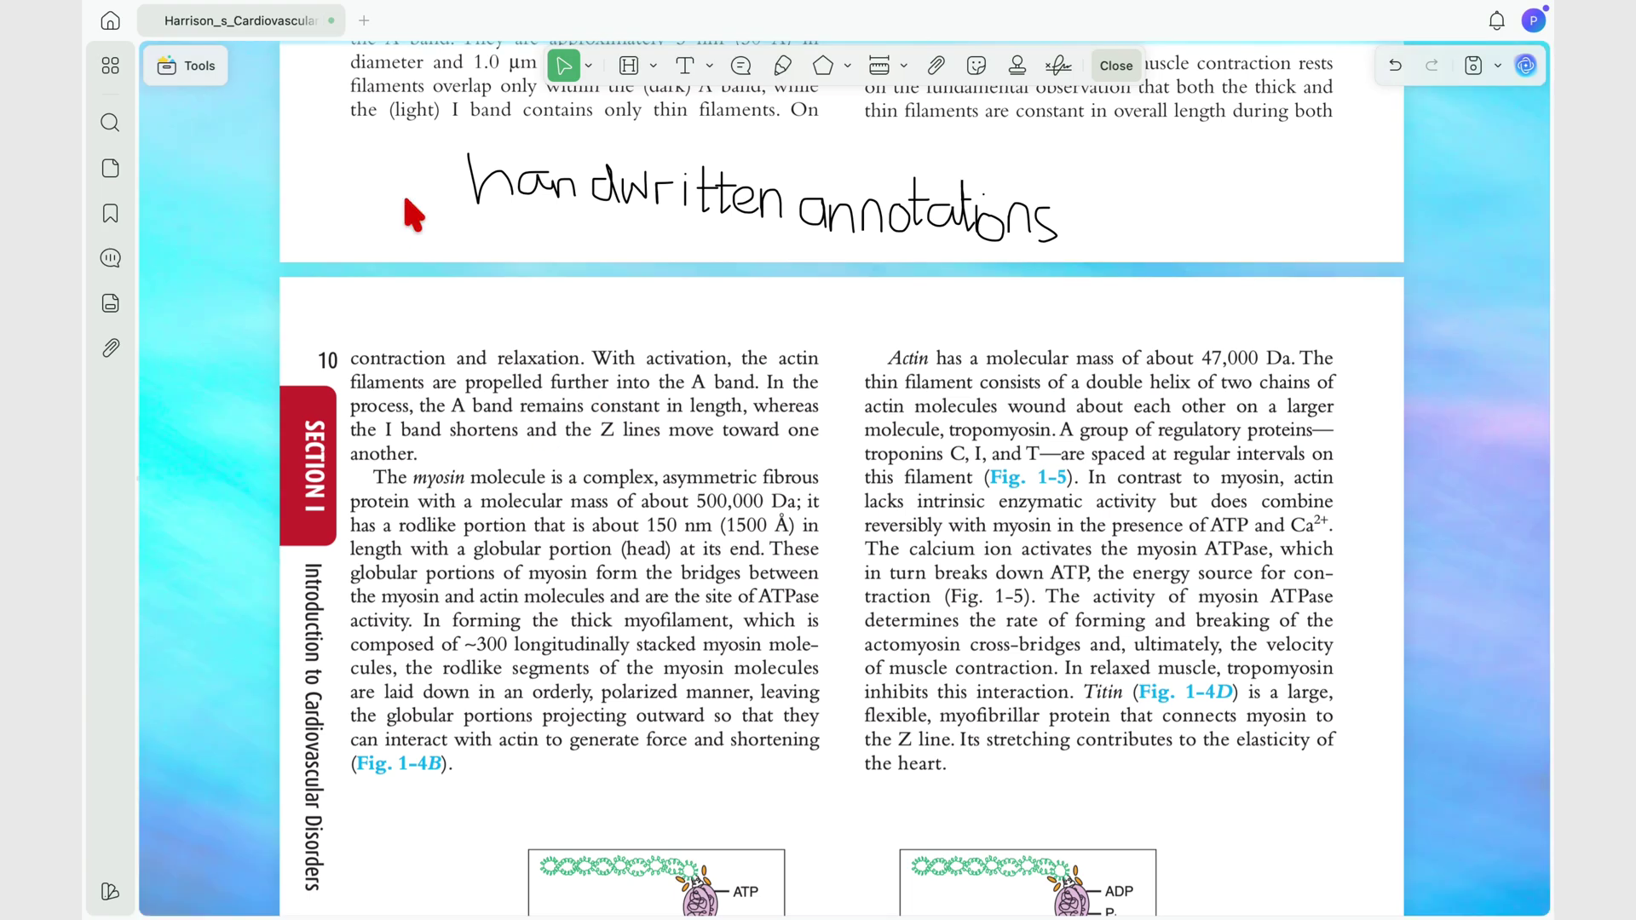
# Switch to the original Harrison cardiovascular PDF at page 10's actin and myosin text.
pyautogui.moveTo(337, 5)
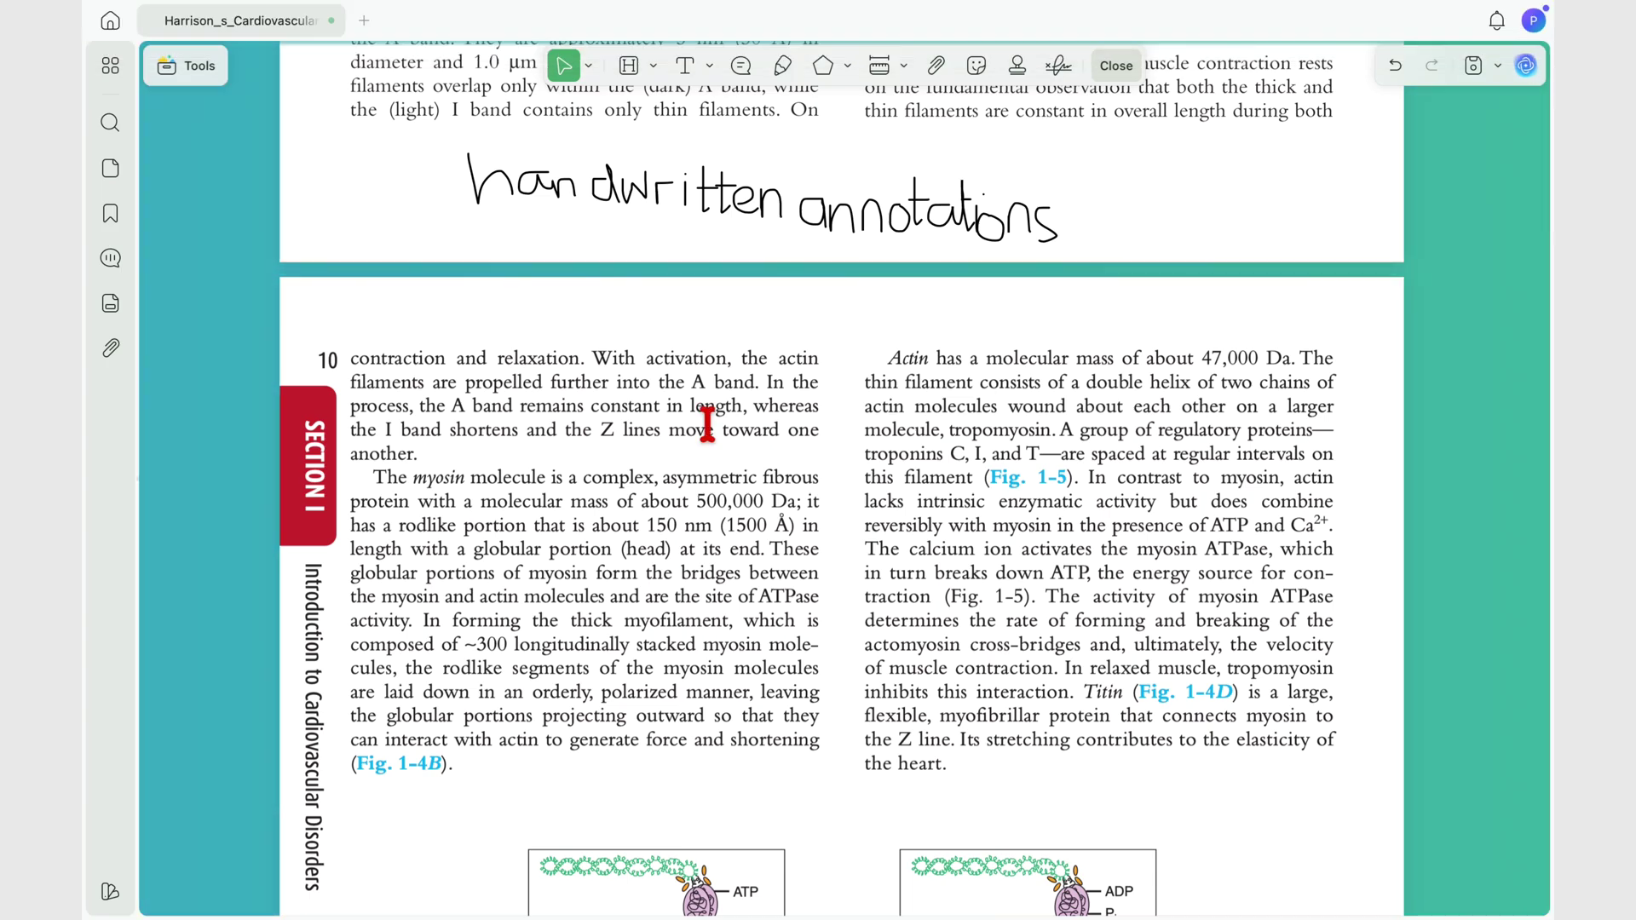
# Zoom the Harrison PDF out from about 765% to 1%, shrinking pages to a thin strip.
pyautogui.scroll(-5, 706, 422)
pyautogui.hscroll(3, 706, 422)
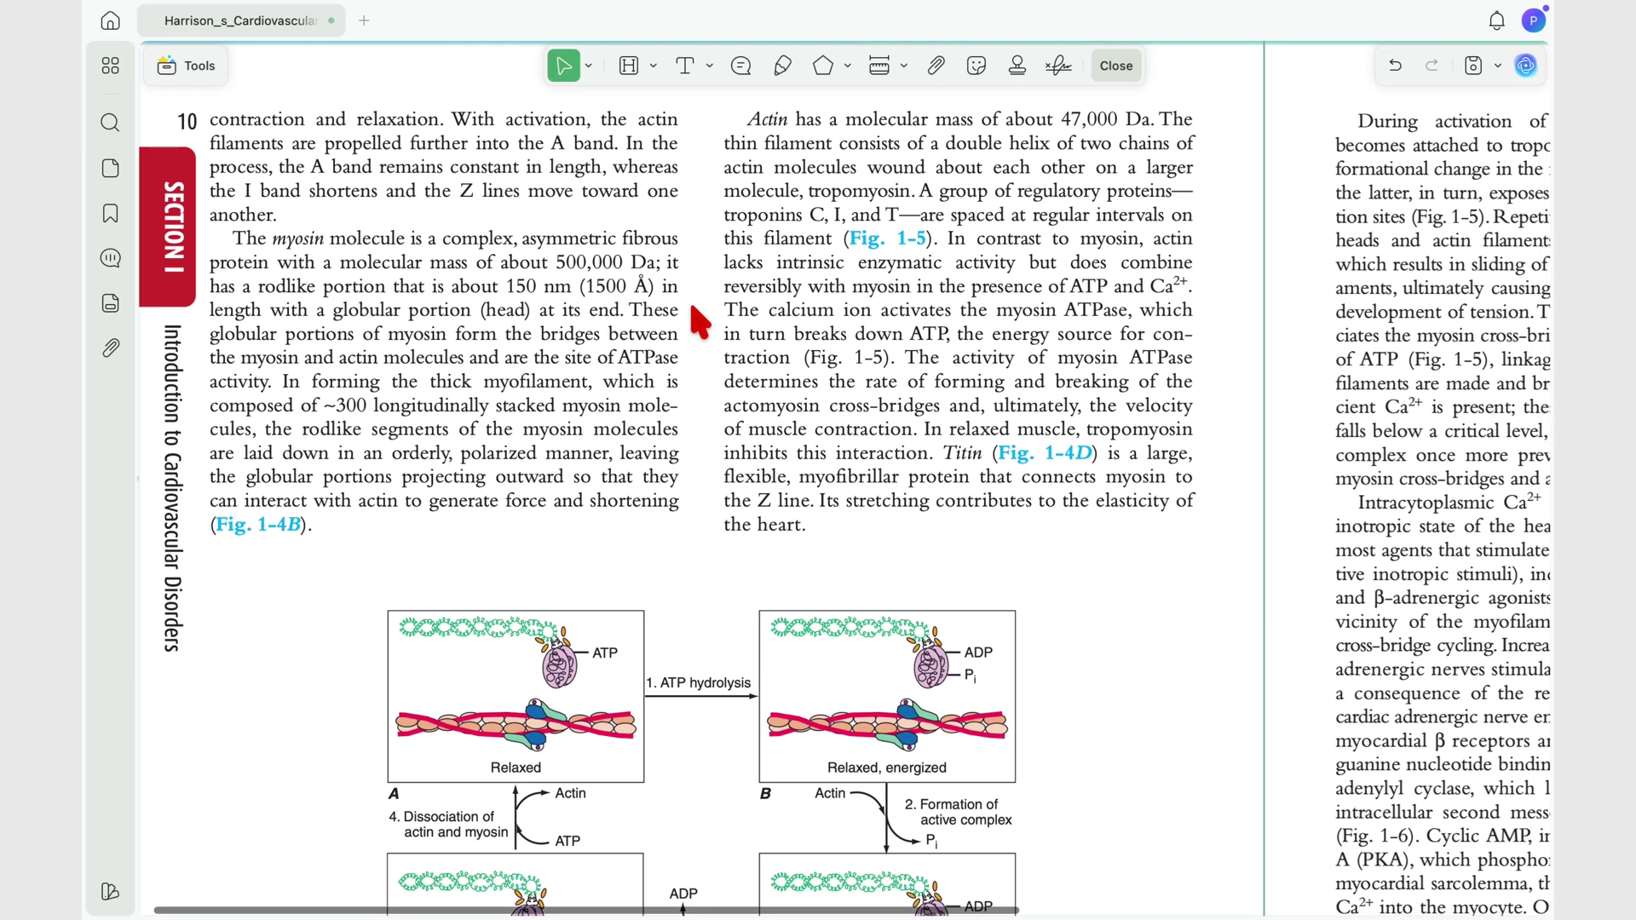
pyautogui.scroll(-3, 689, 299)
pyautogui.scroll(-3, 692, 308)
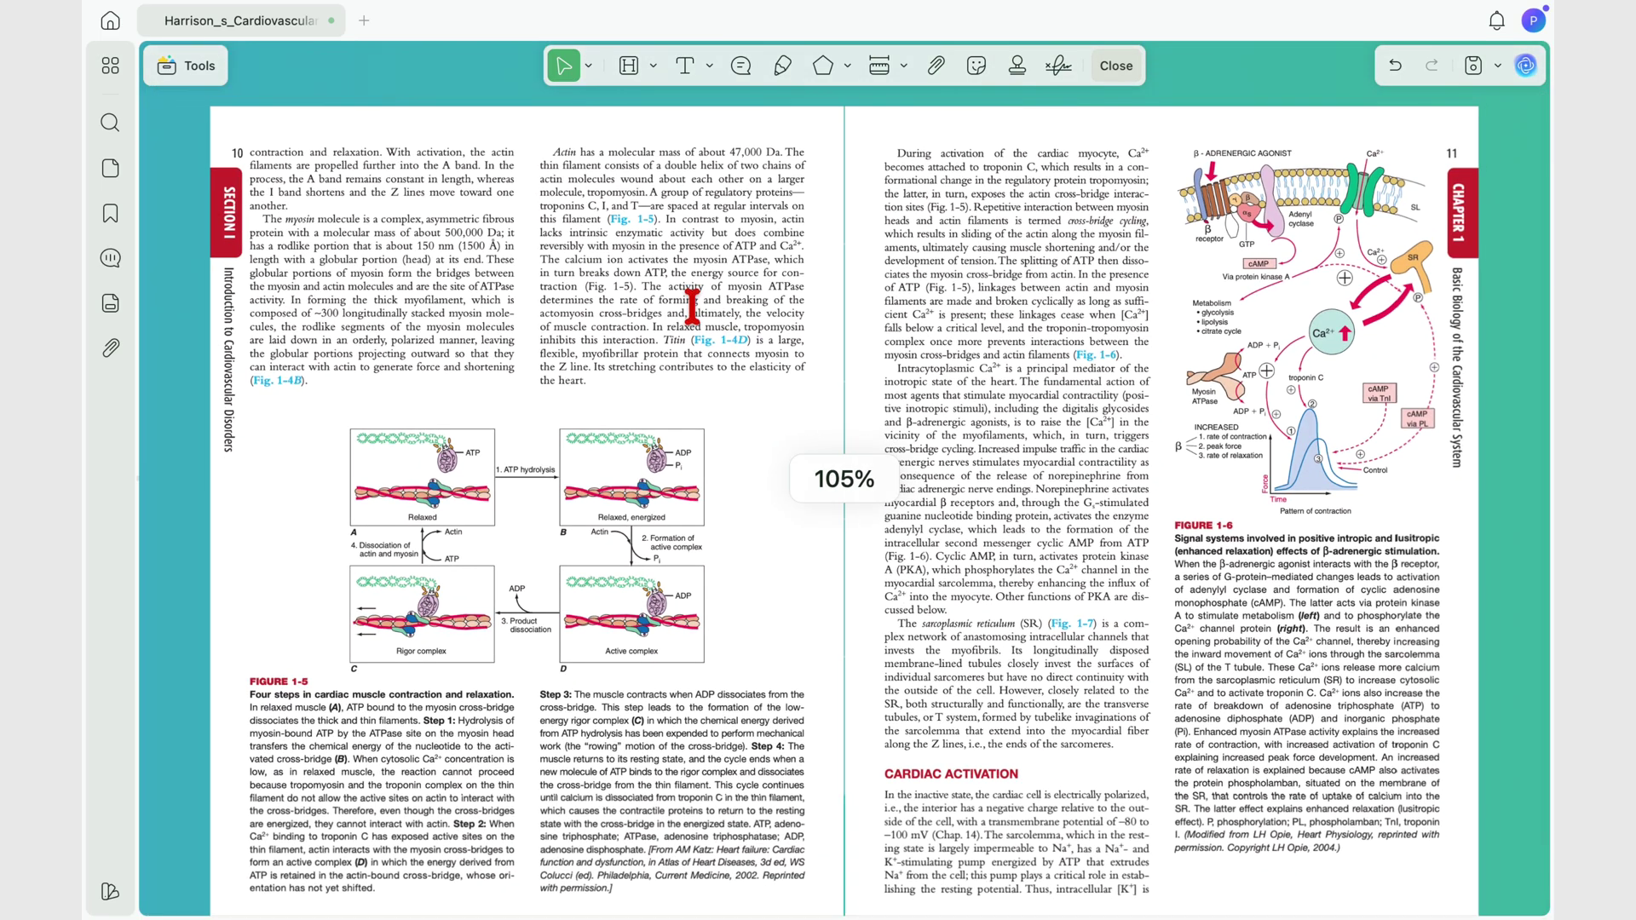
pyautogui.scroll(-1, 692, 308)
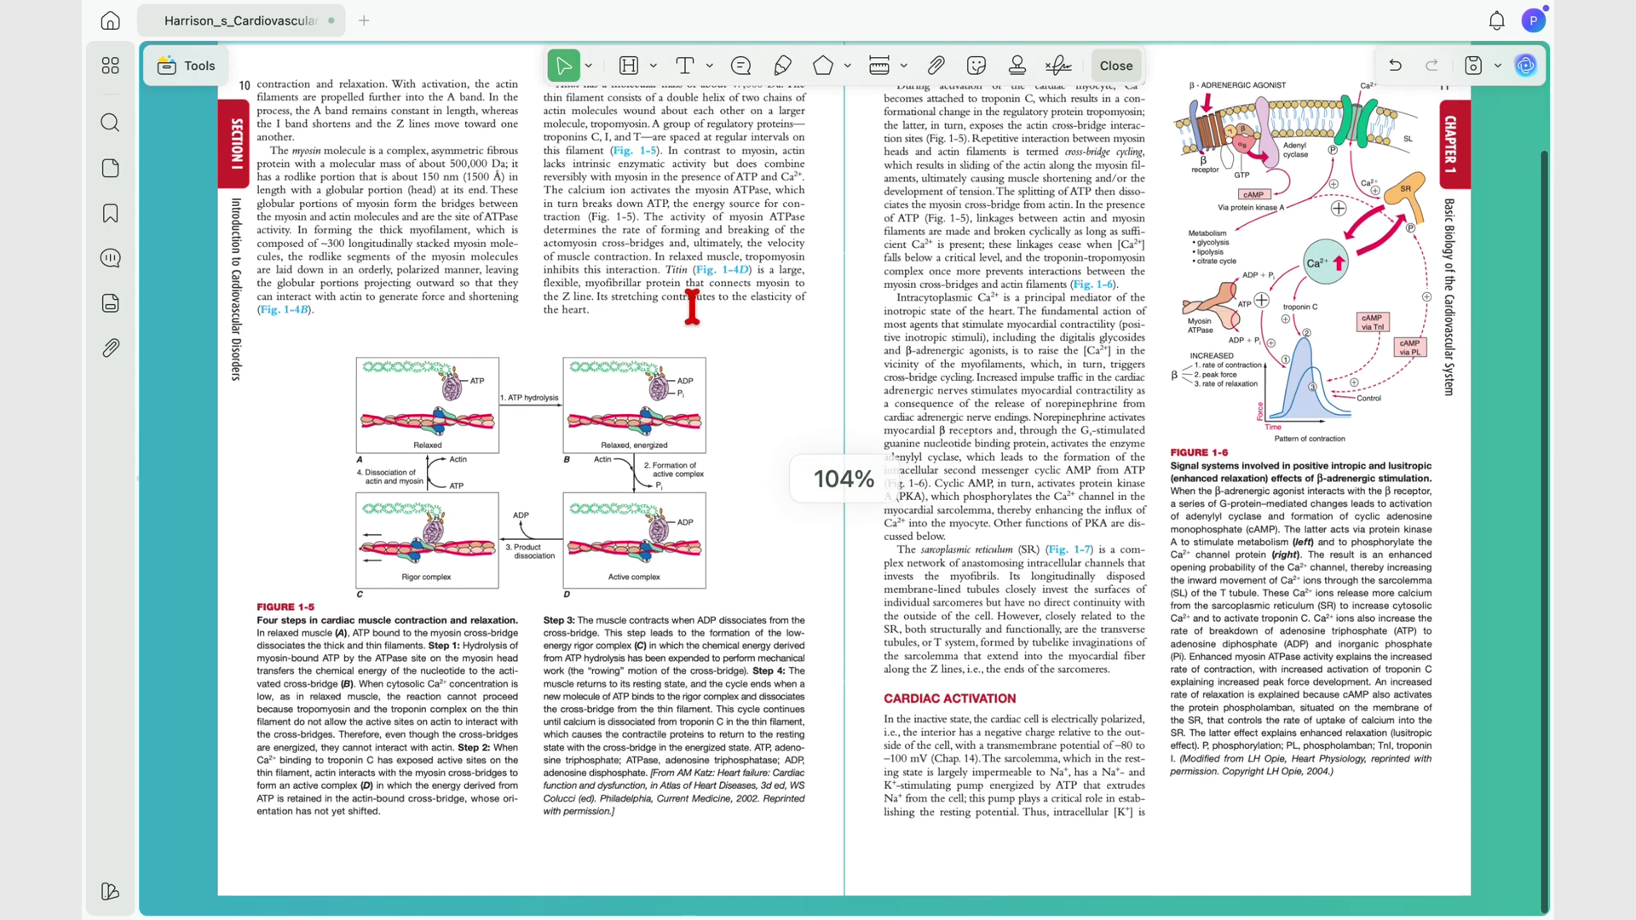
pyautogui.scroll(-10, 692, 307)
pyautogui.scroll(-20, 692, 308)
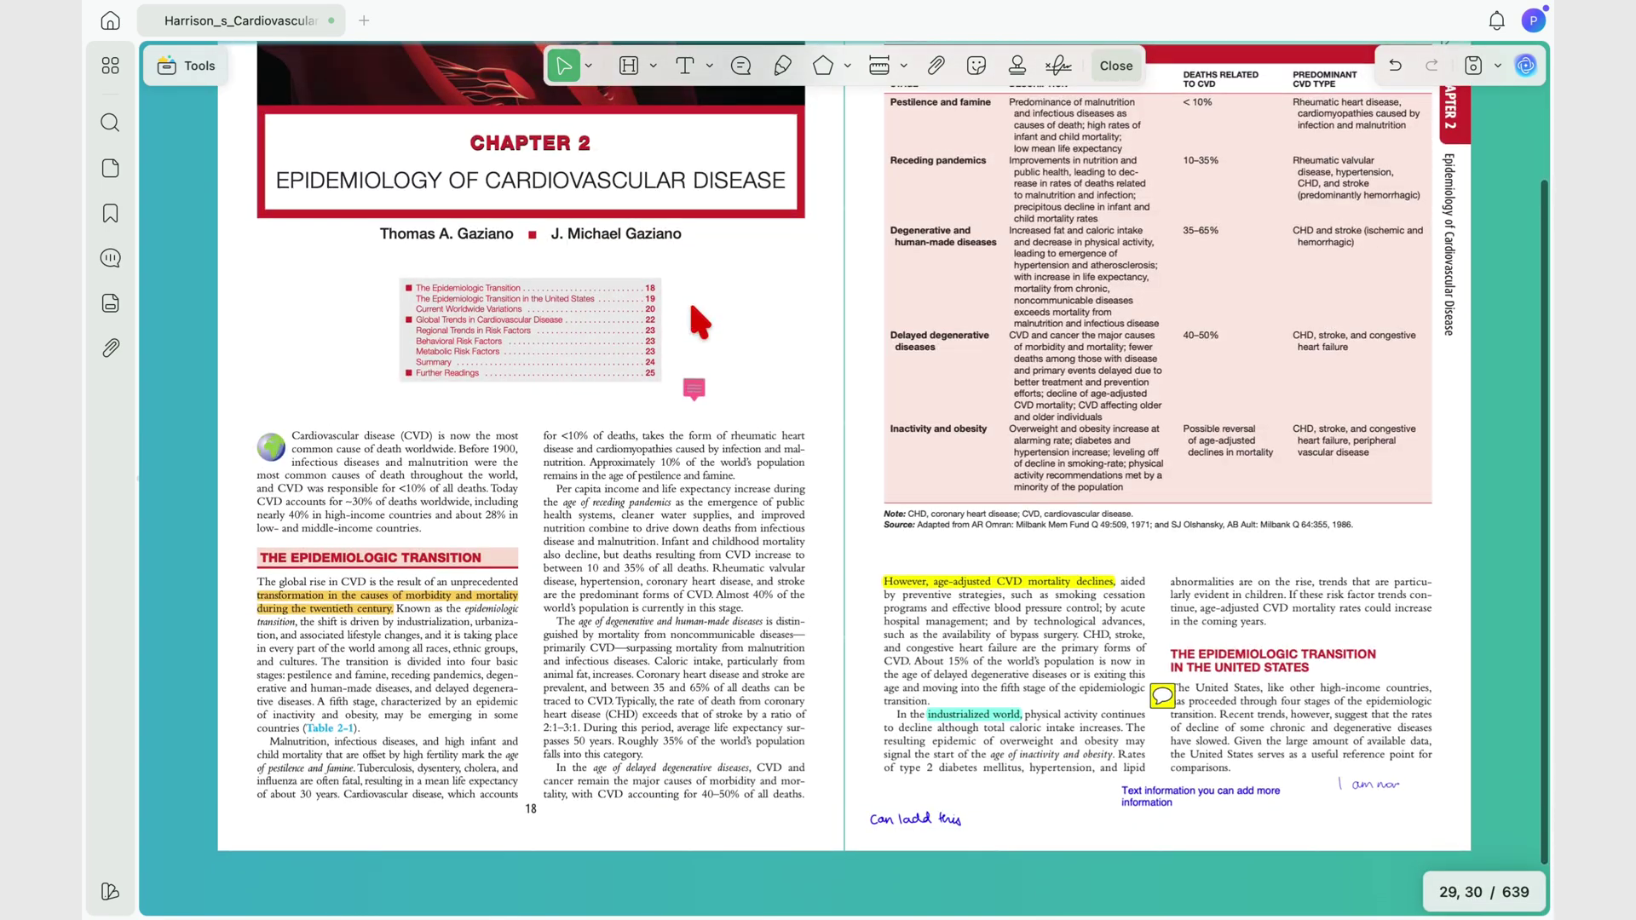
pyautogui.scroll(-10, 692, 308)
pyautogui.keyDown('ctrl'); pyautogui.scroll(3, 671, 332); pyautogui.keyUp('ctrl')
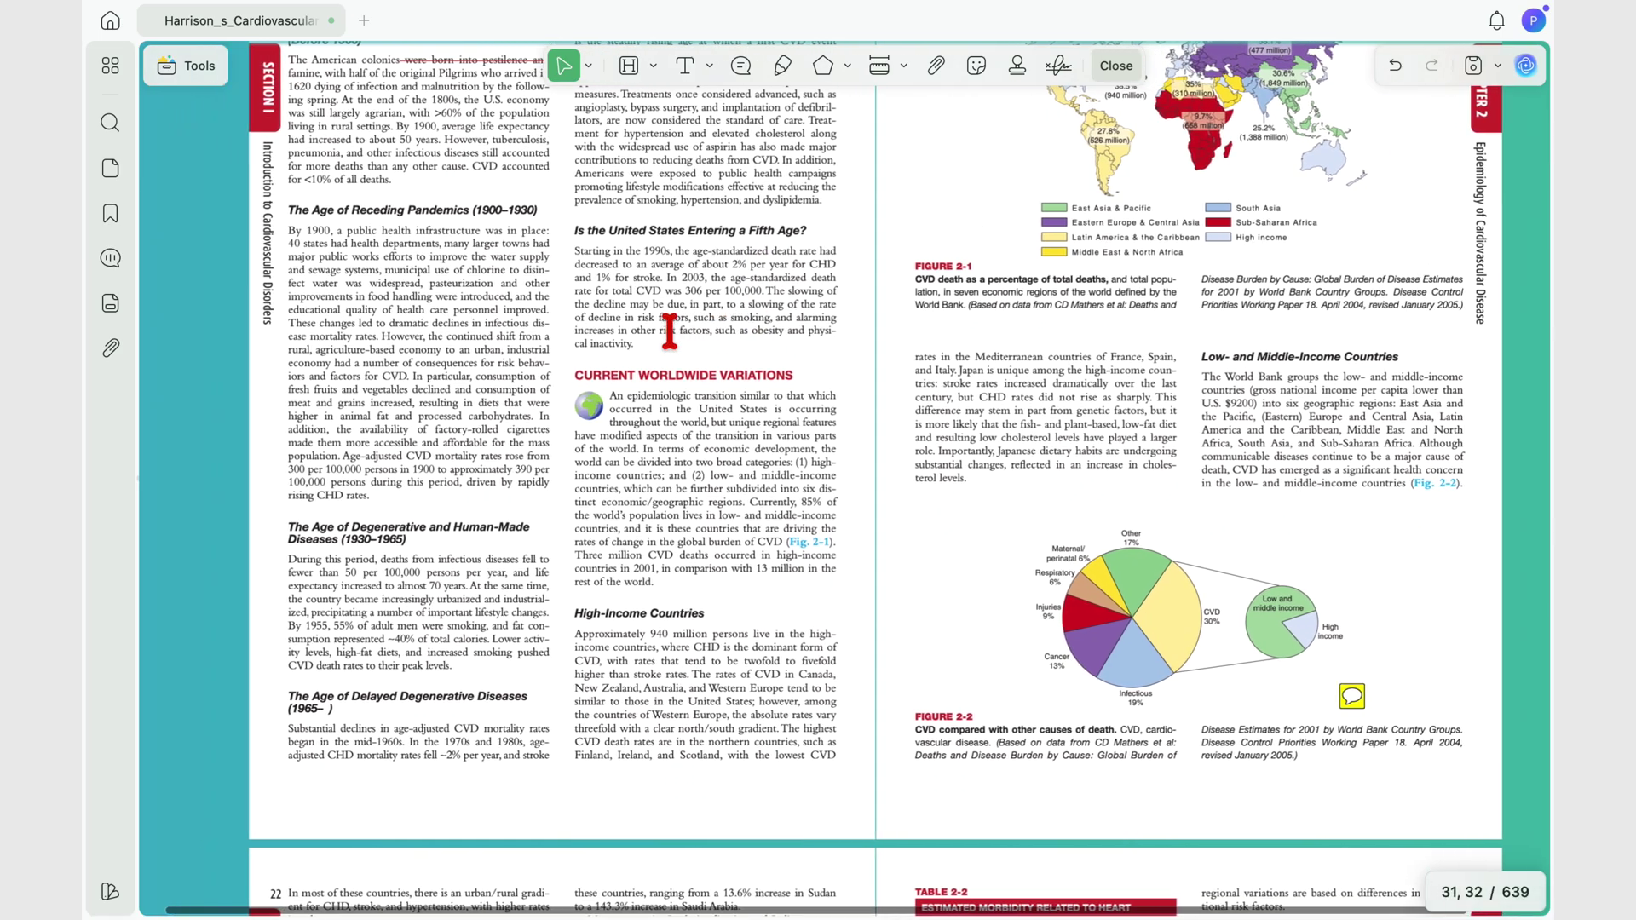
pyautogui.keyDown('ctrl'); pyautogui.scroll(-2, 671, 333); pyautogui.keyUp('ctrl')
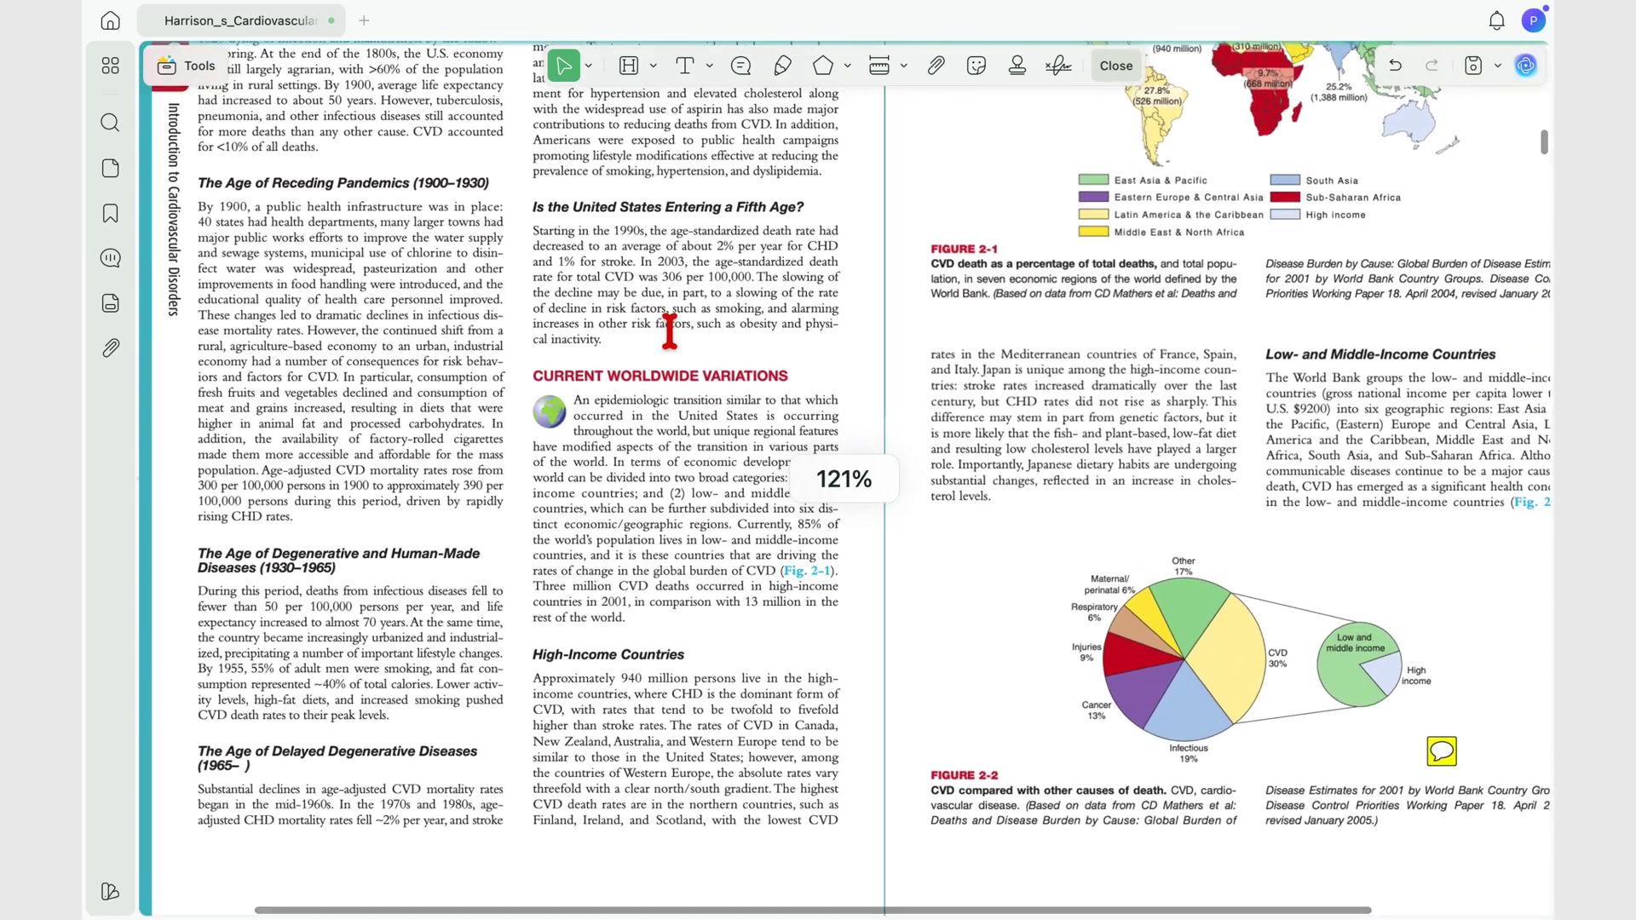
pyautogui.scroll(-3, 671, 333)
pyautogui.scroll(-5, 669, 332)
pyautogui.scroll(-3, 669, 333)
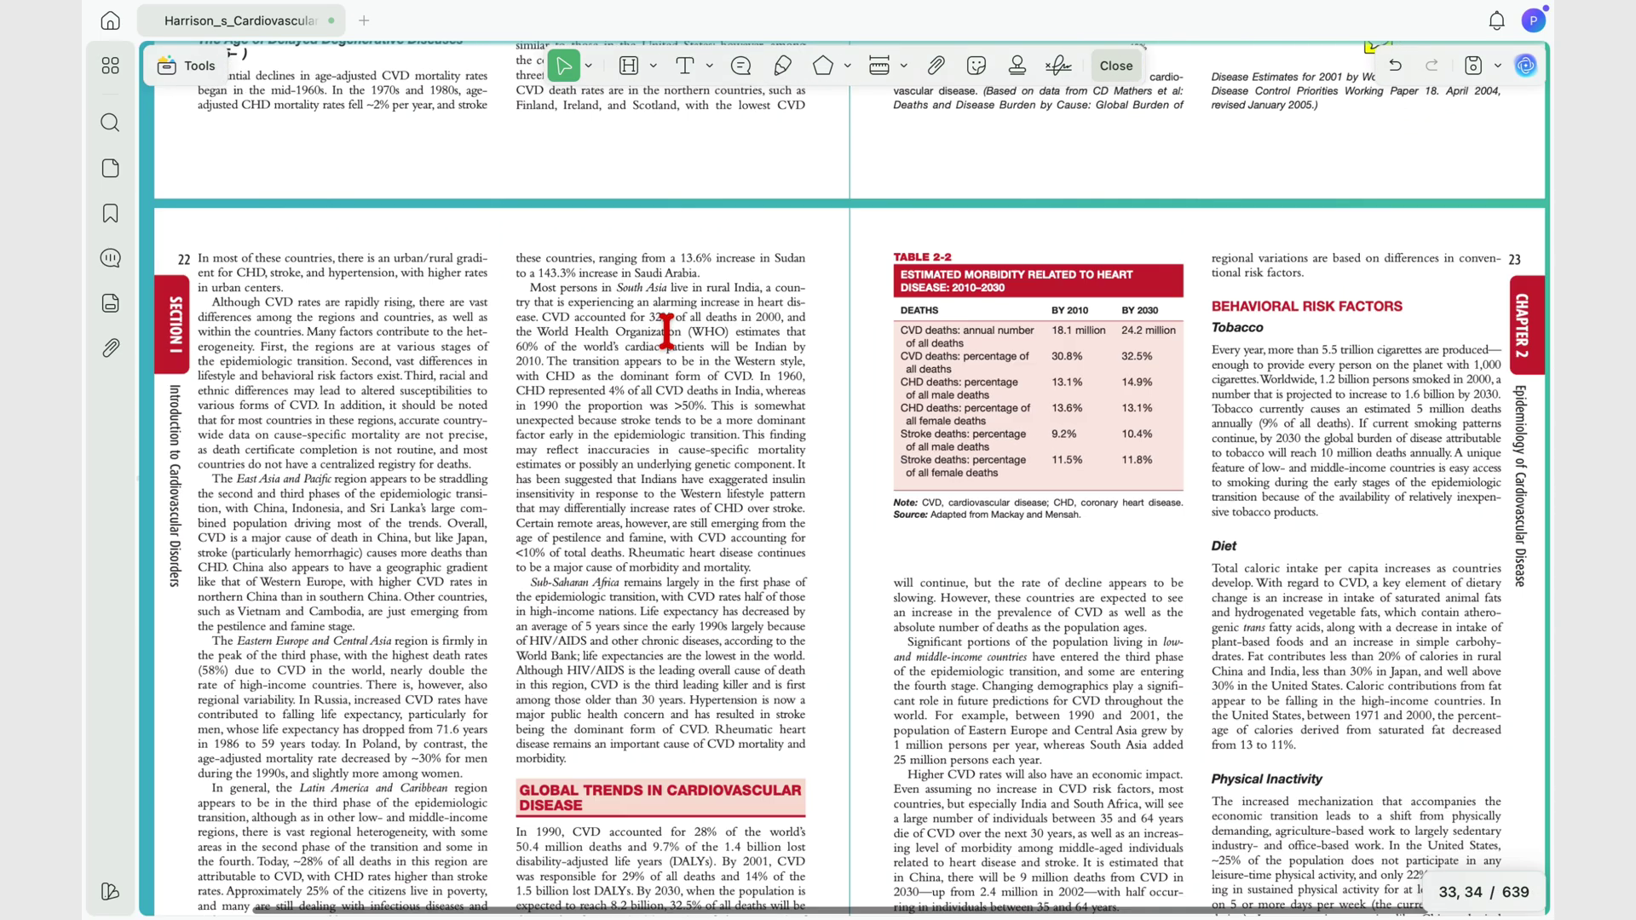
pyautogui.scroll(-7, 667, 332)
pyautogui.scroll(-8, 667, 332)
pyautogui.scroll(-3, 668, 332)
pyautogui.scroll(5, 770, 415)
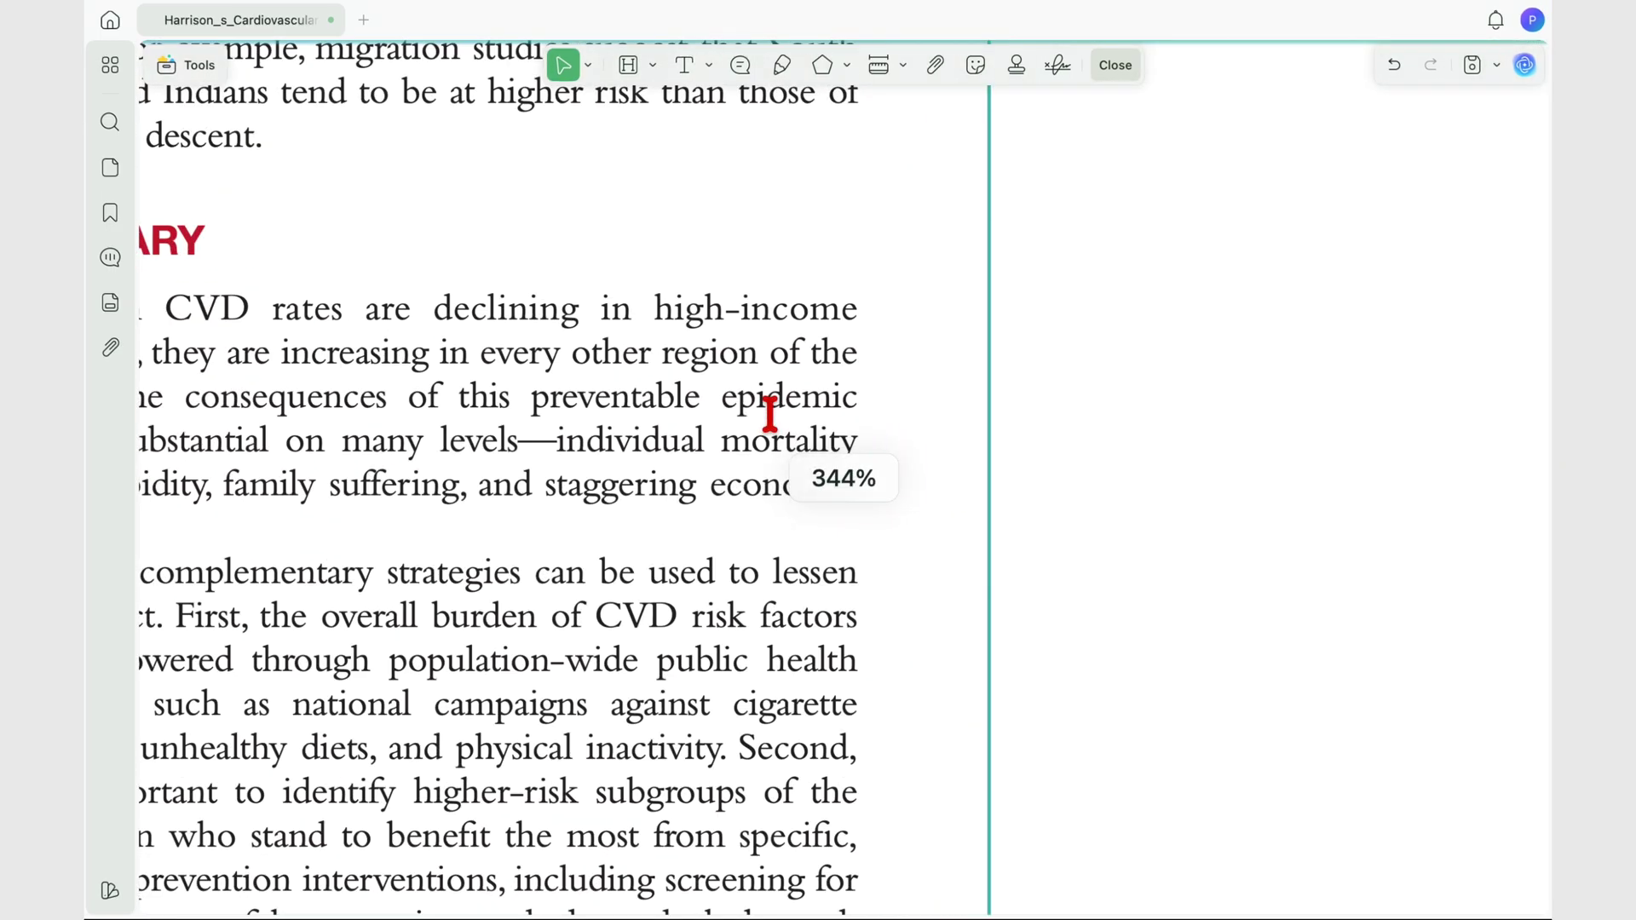
pyautogui.scroll(8, 750, 443)
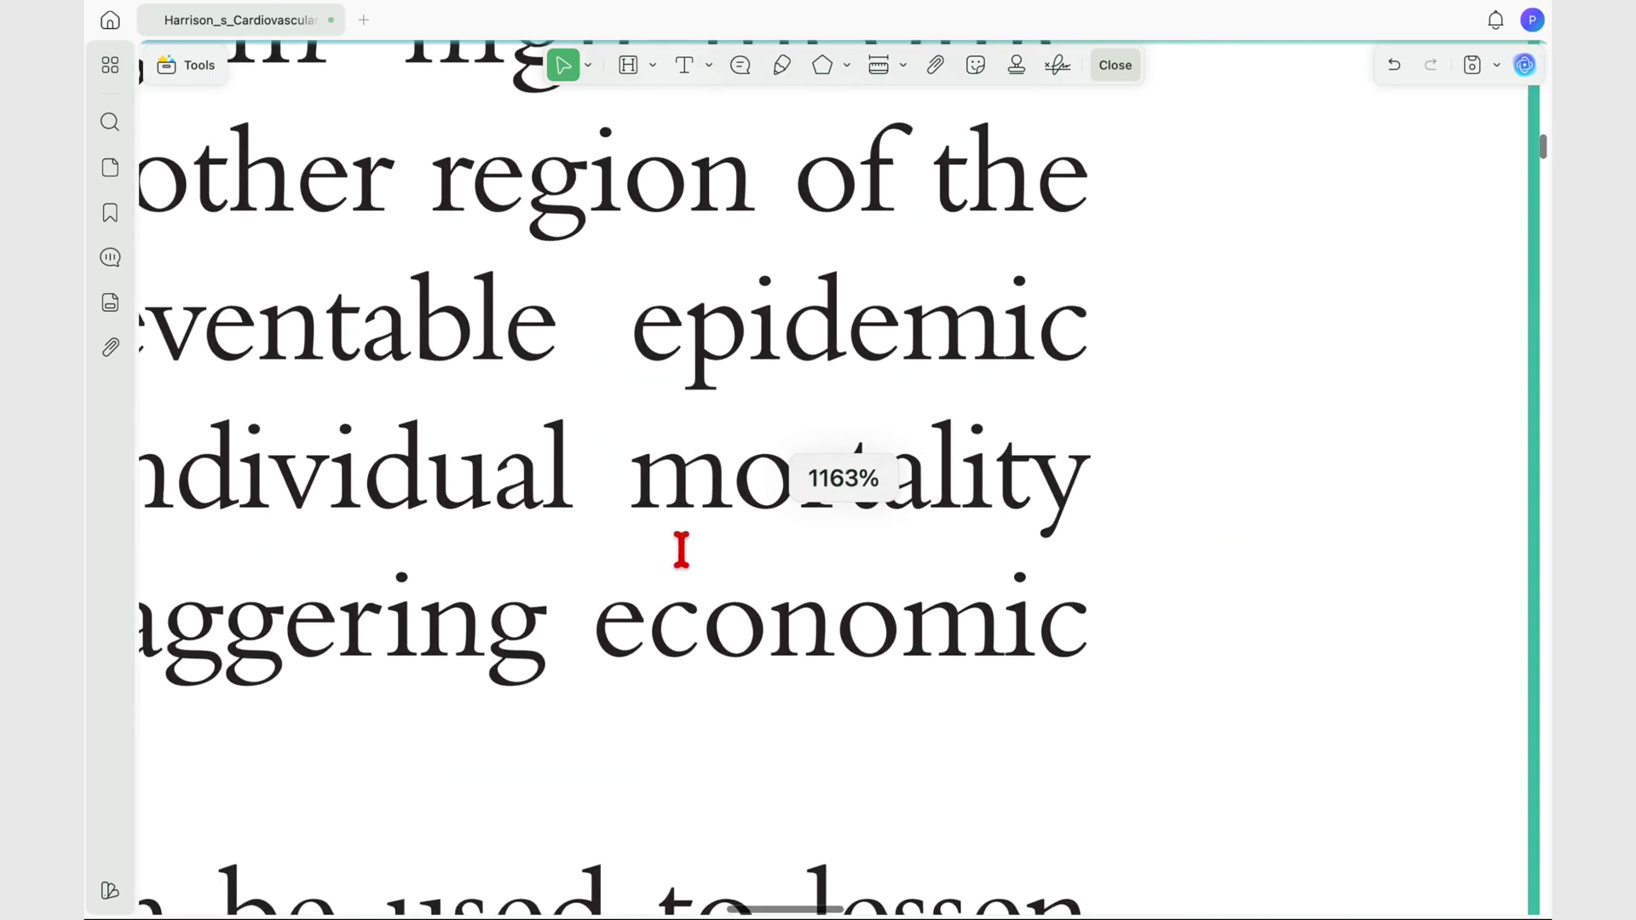
pyautogui.scroll(5, 681, 550)
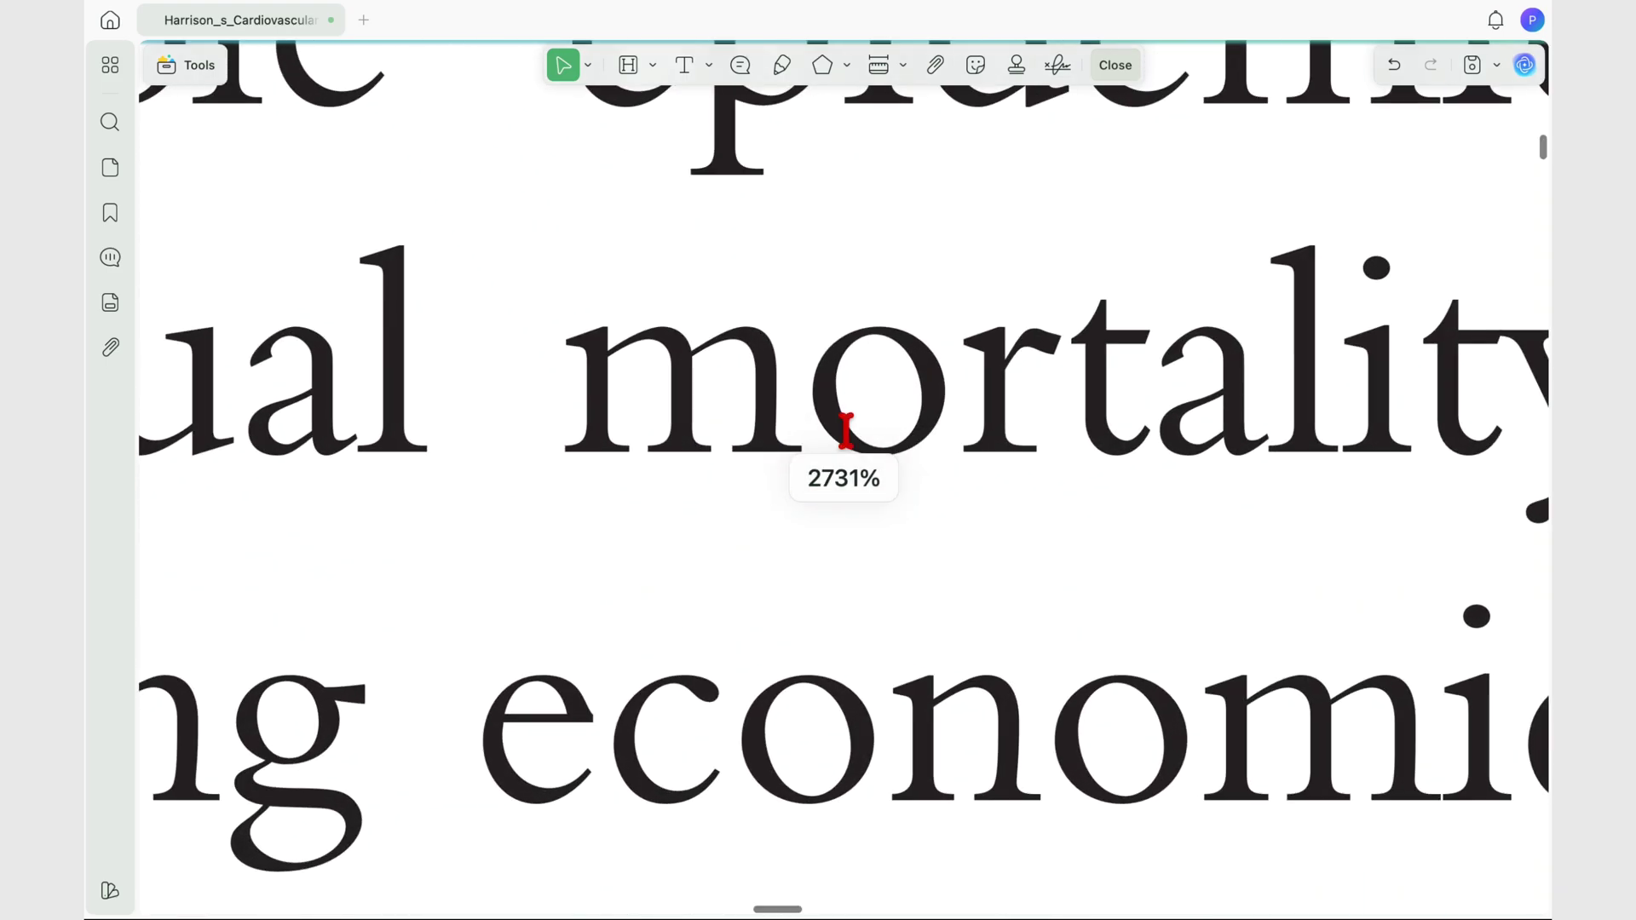
pyautogui.scroll(3, 835, 420)
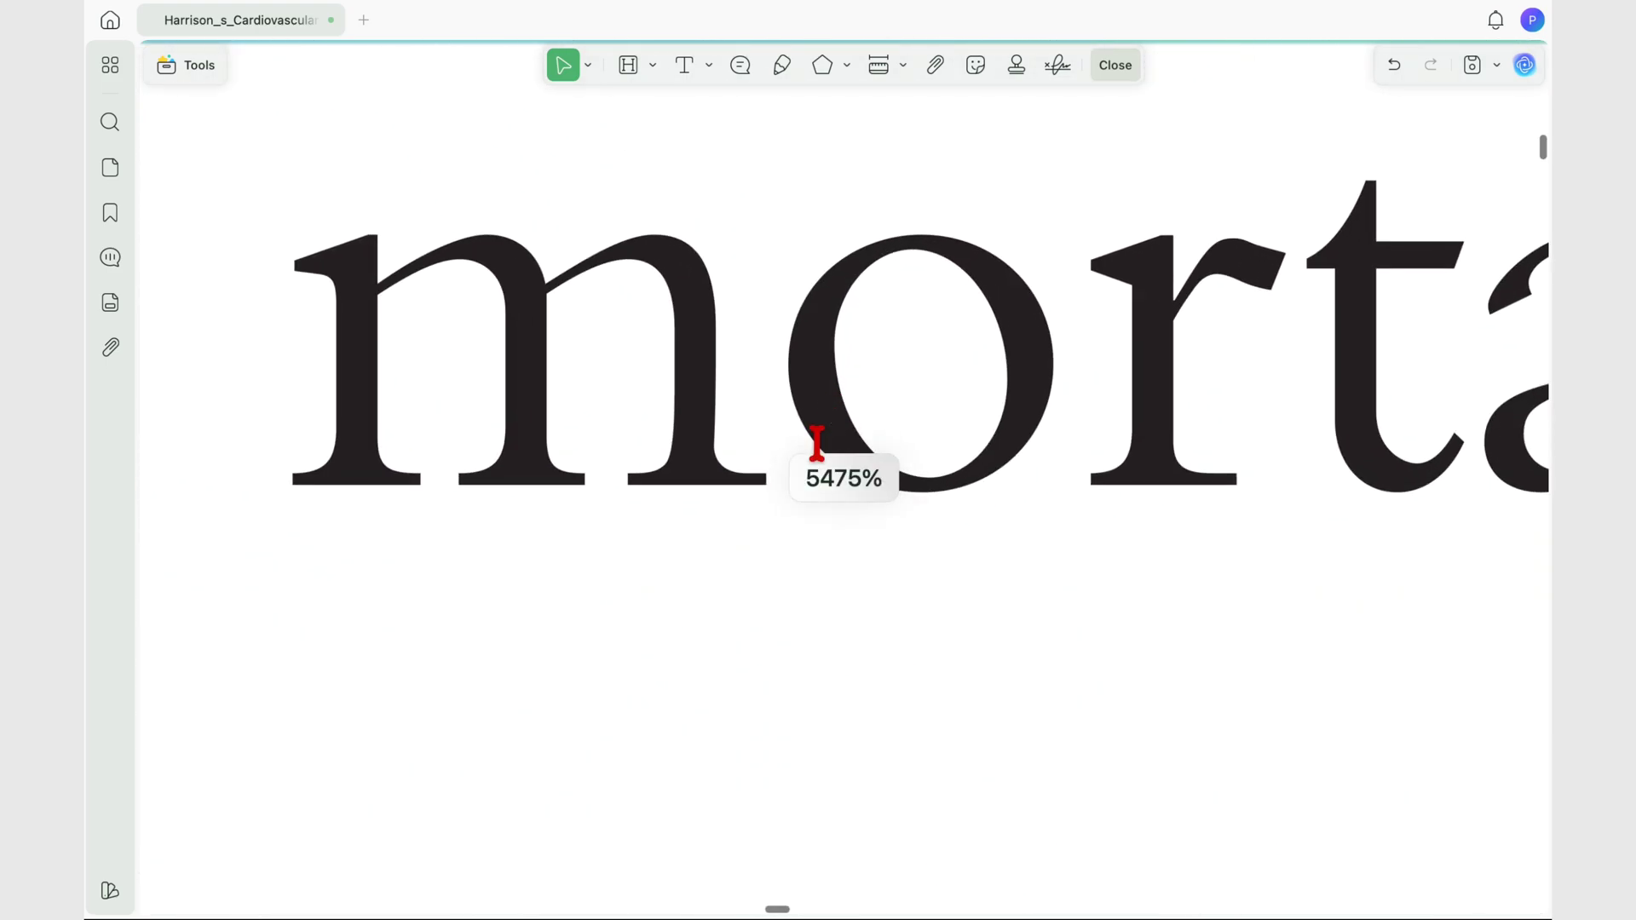
pyautogui.scroll(3, 808, 448)
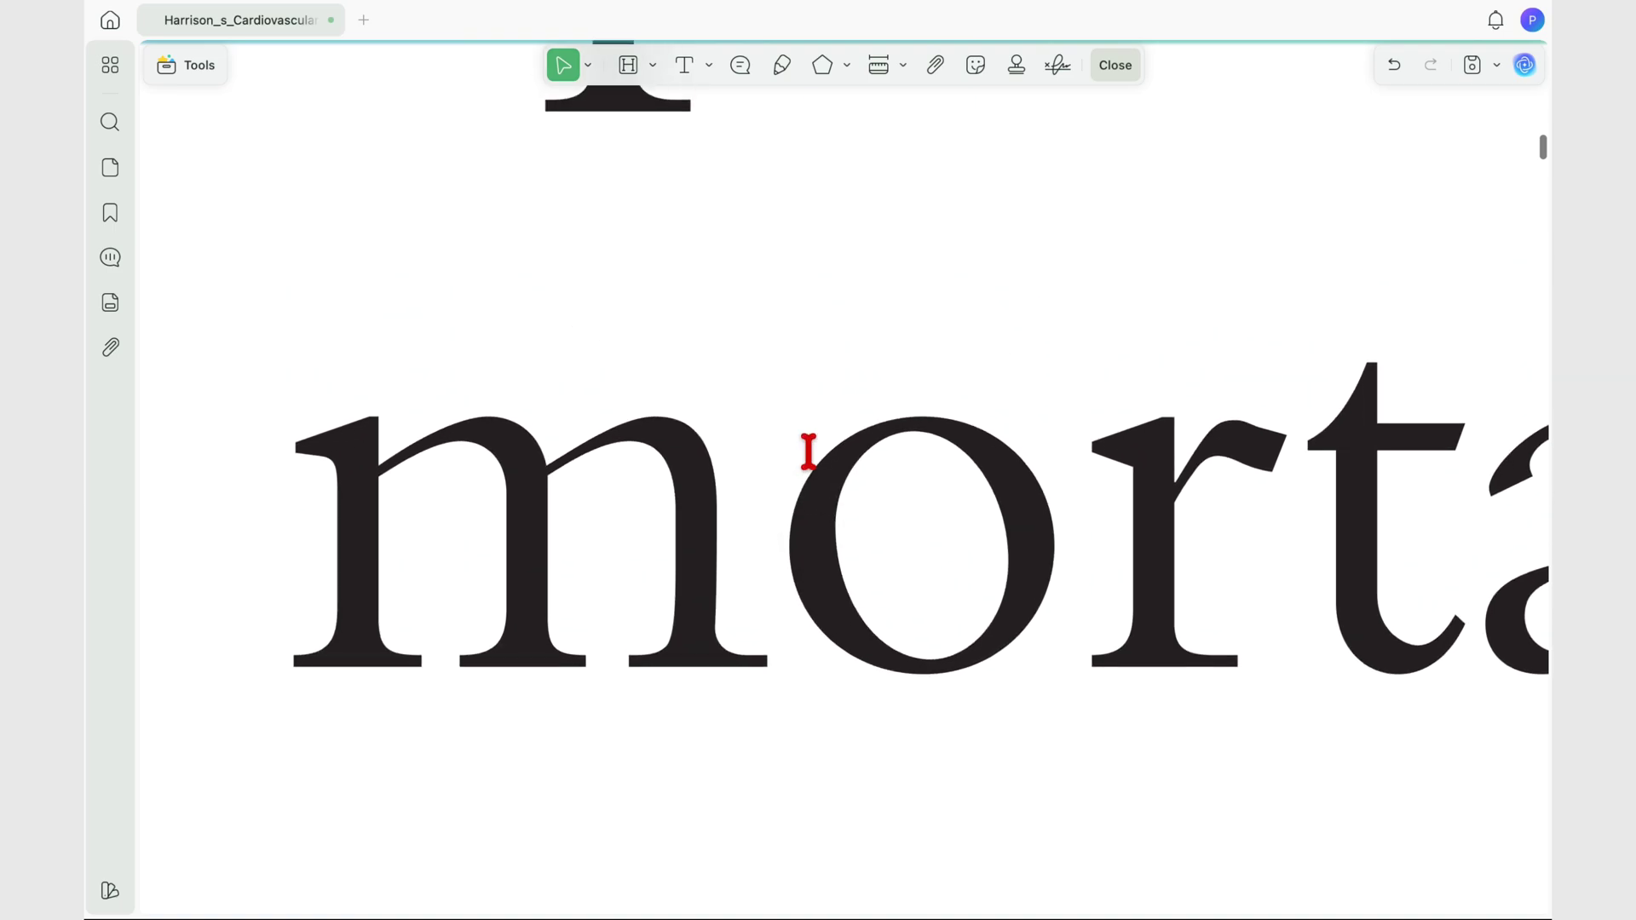
pyautogui.scroll(1, 801, 456)
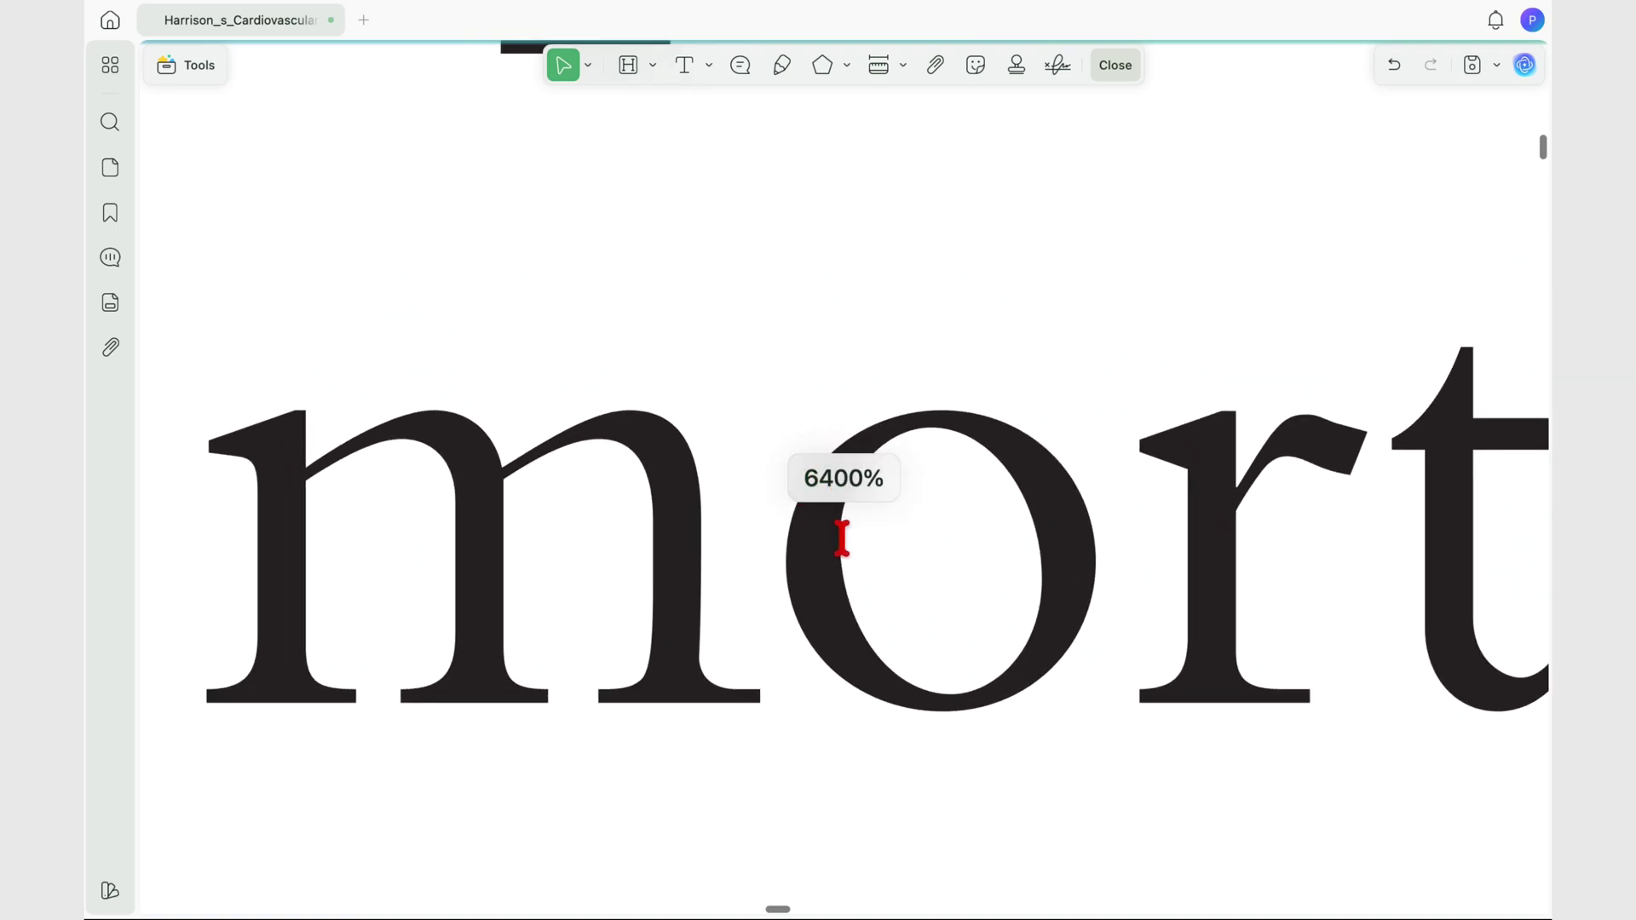
pyautogui.scroll(-1, 842, 597)
pyautogui.scroll(-10, 842, 601)
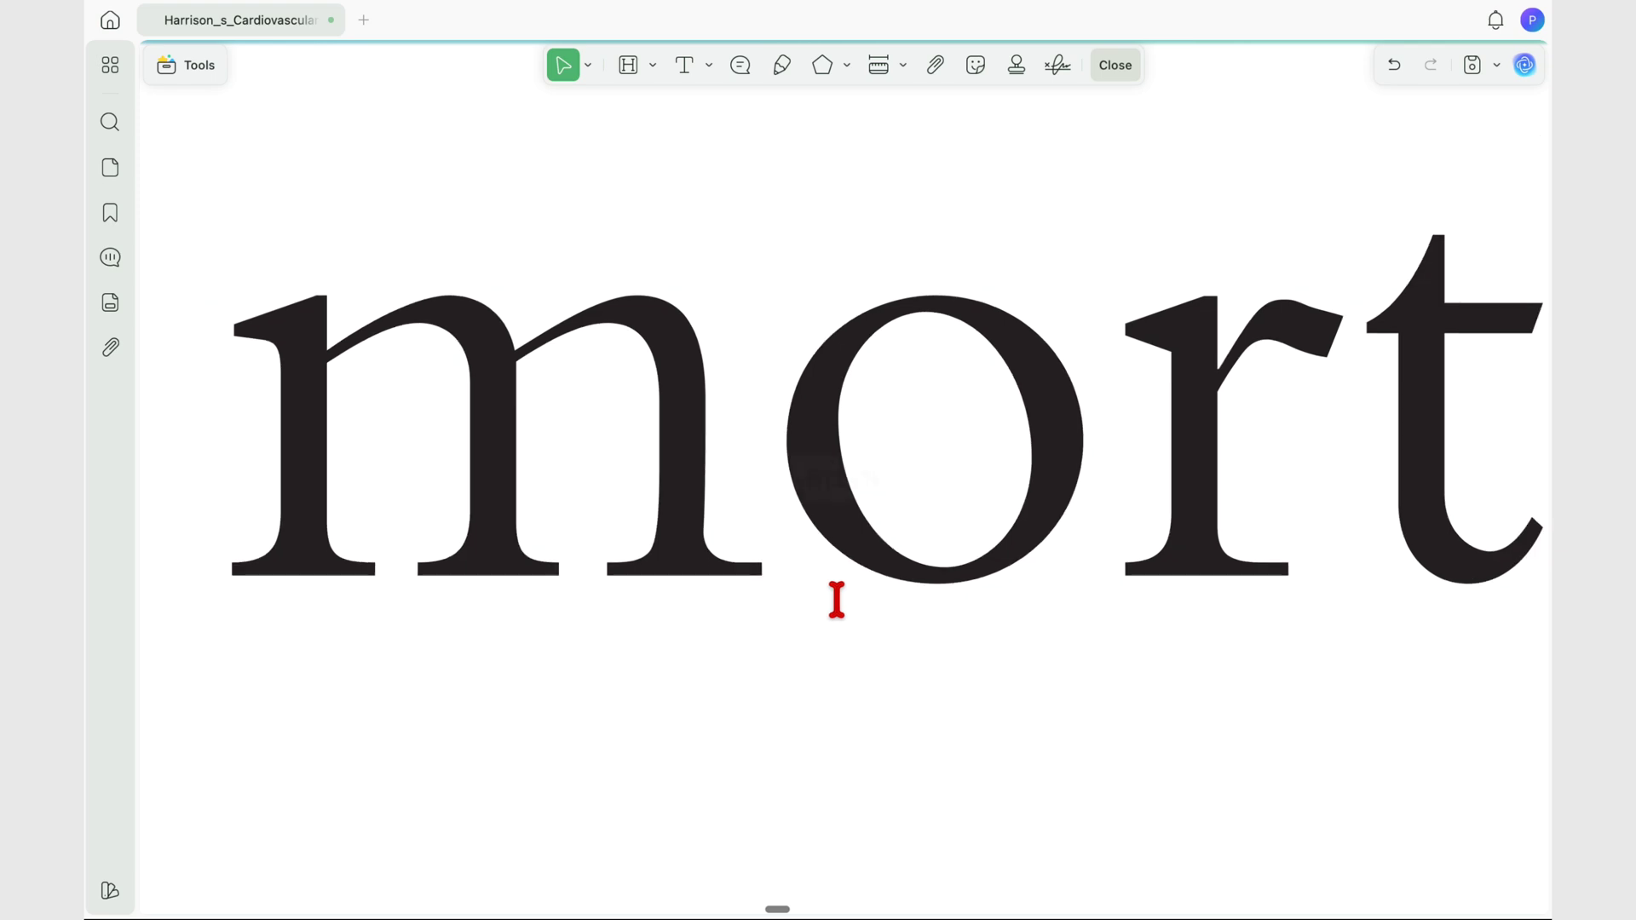
pyautogui.scroll(-6, 837, 601)
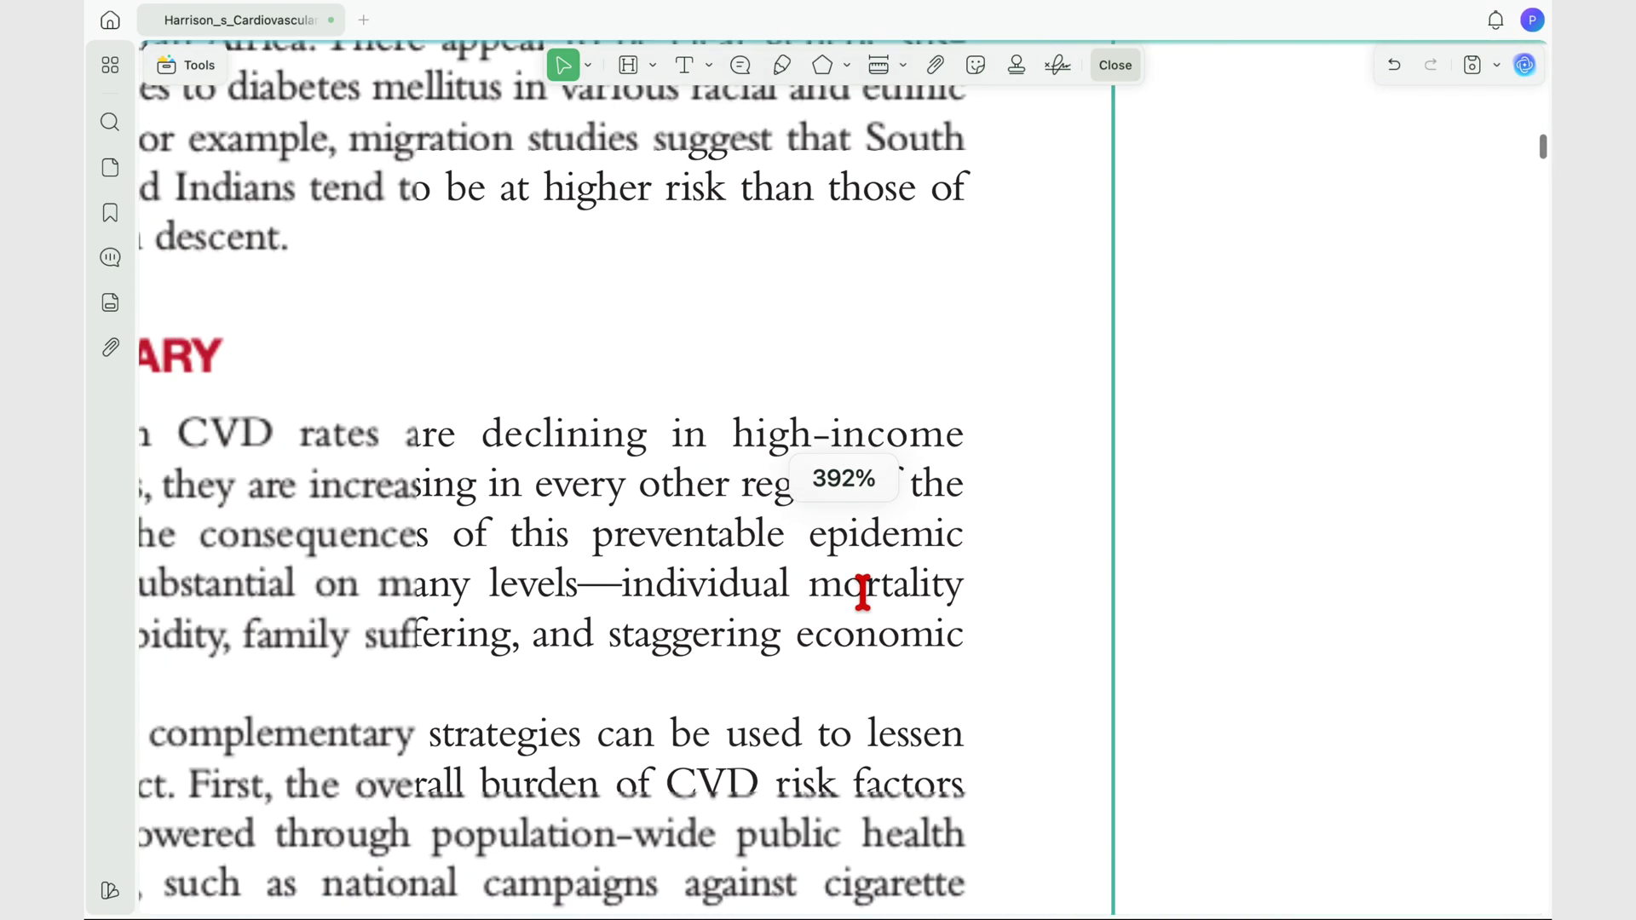
pyautogui.scroll(-5, 861, 536)
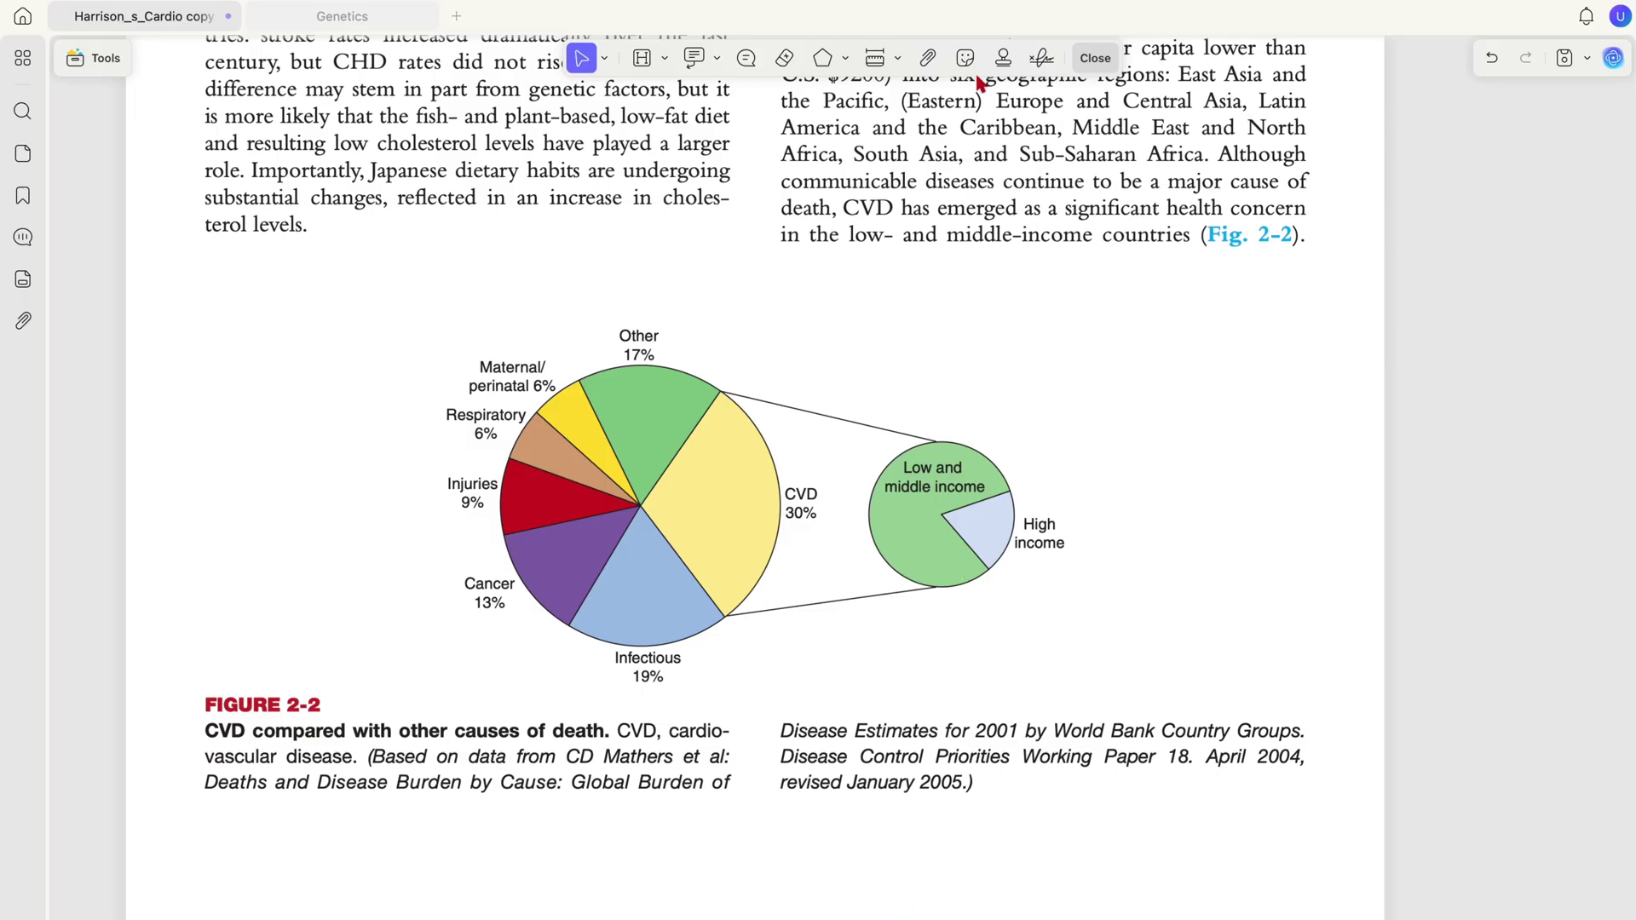
# Place a CONFIDENTIAL preset stamp above Figure 2-2.
pyautogui.click(1004, 59)
pyautogui.click(974, 109)
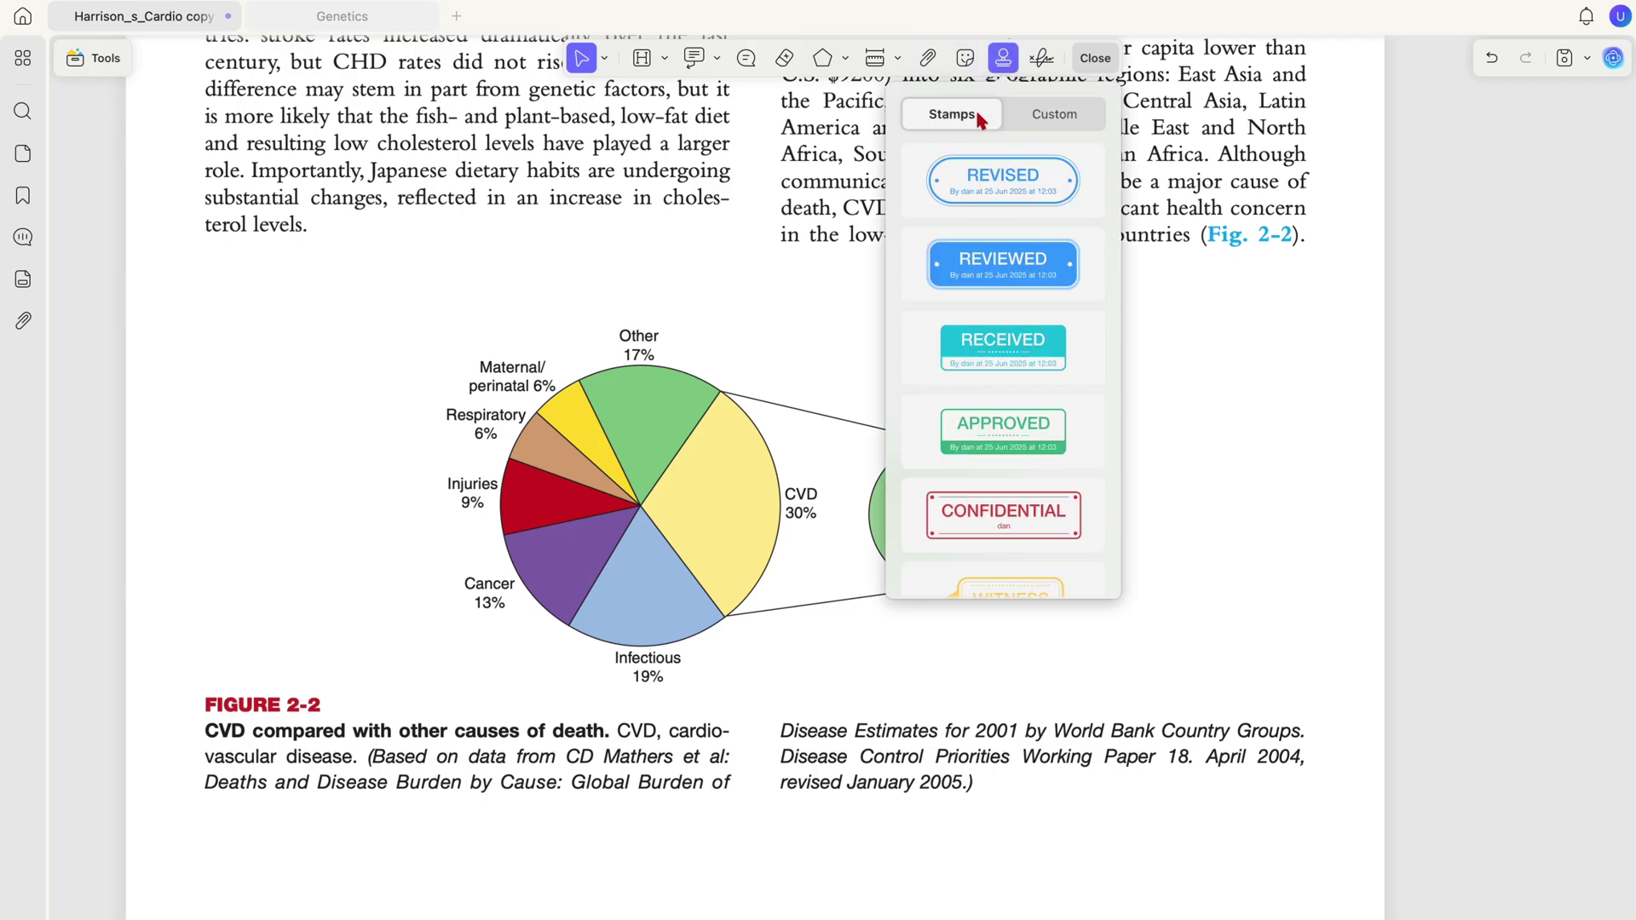
pyautogui.scroll(-3, 1019, 366)
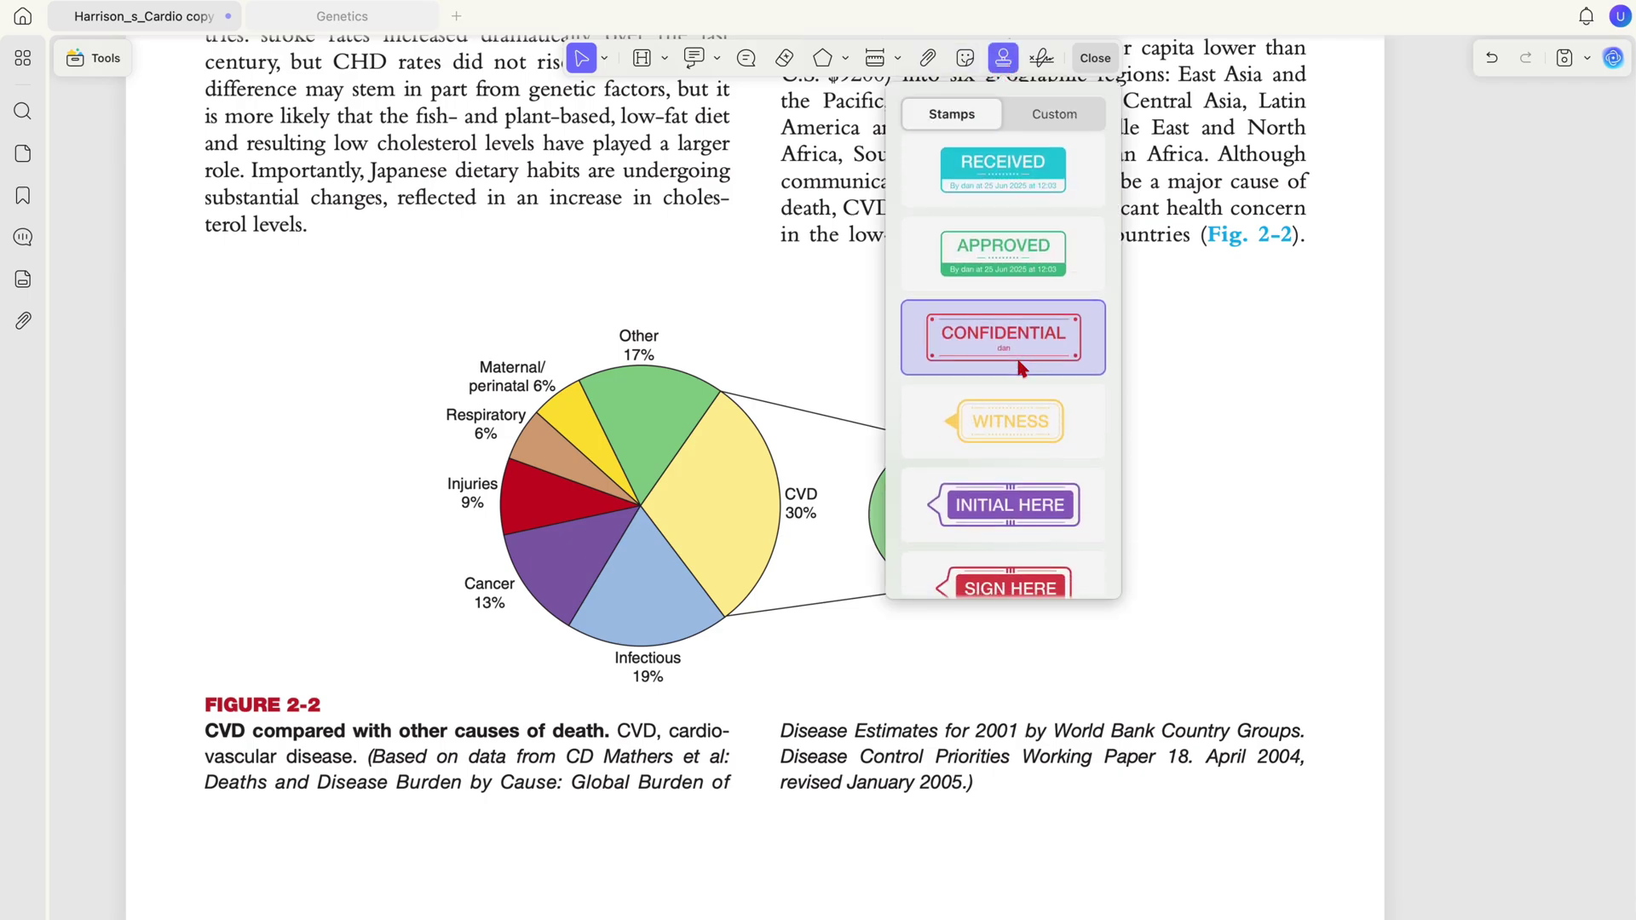
pyautogui.scroll(-3, 1021, 368)
pyautogui.scroll(2, 1019, 341)
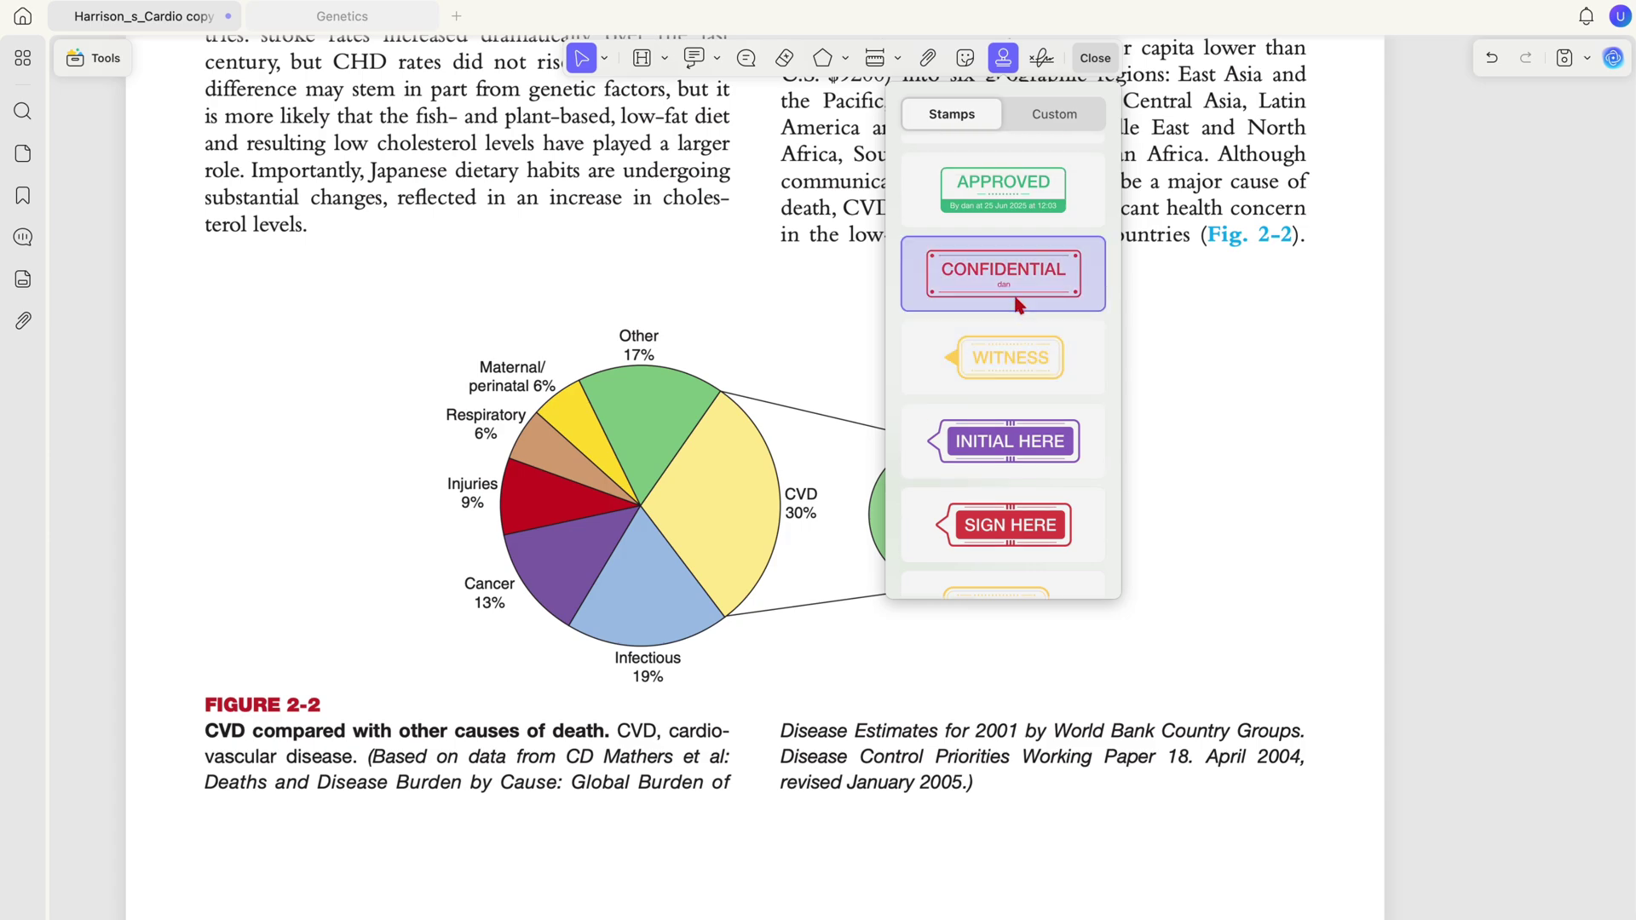
pyautogui.click(1019, 305)
pyautogui.click(968, 285)
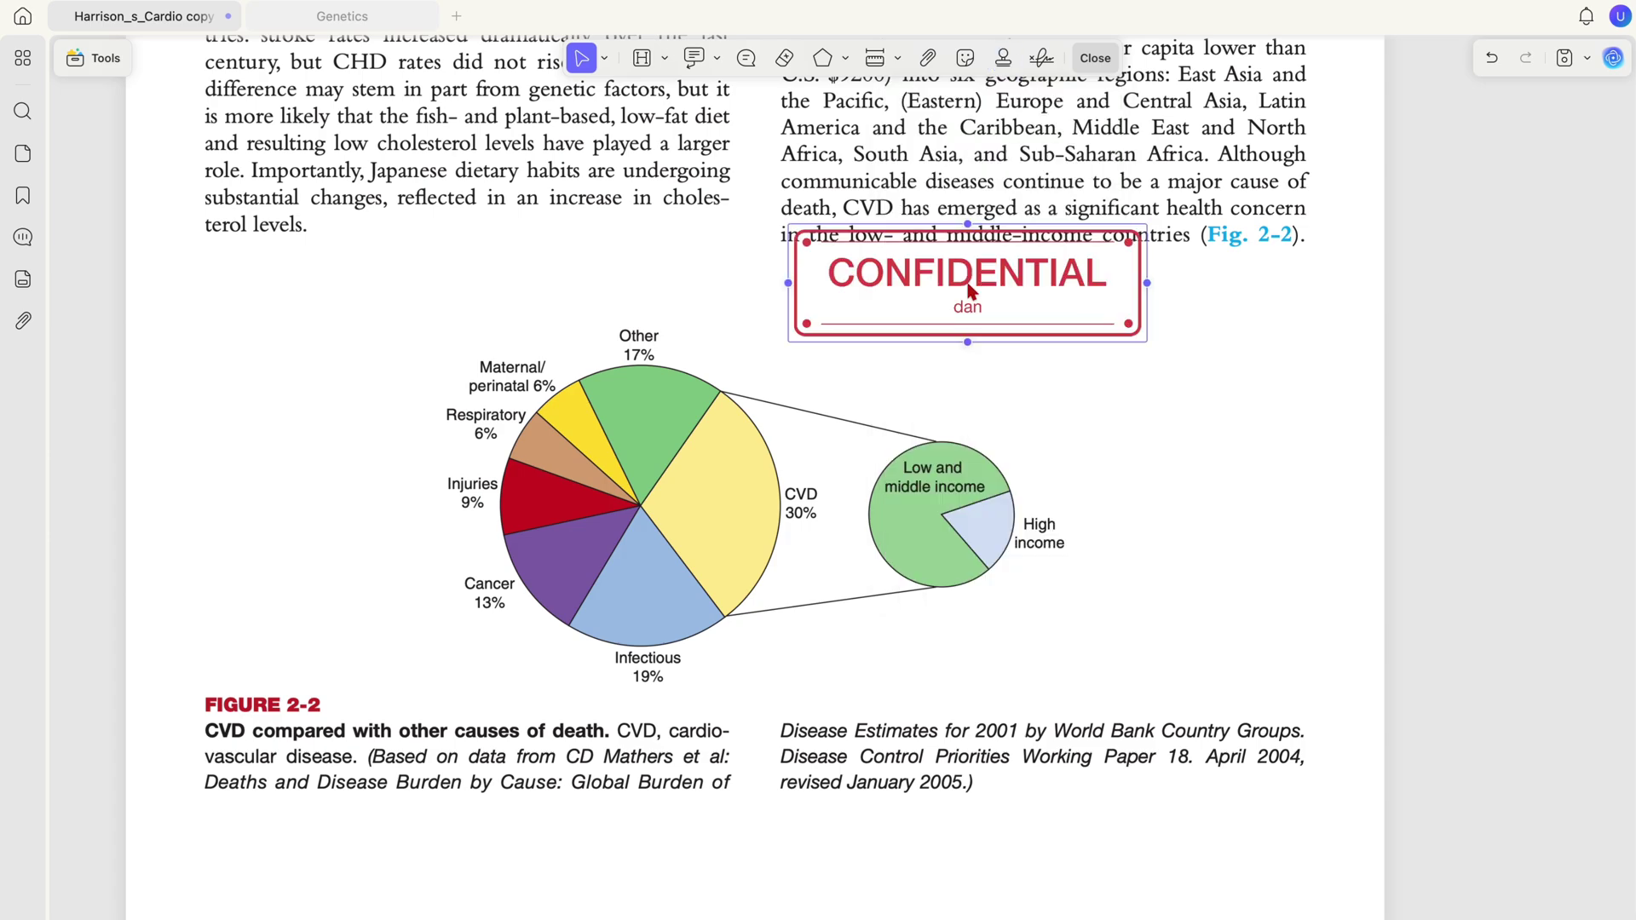
# Create a 'Custom stamp' stamp, place it right of DRAFT, and enlarge it.
pyautogui.write('Cust')
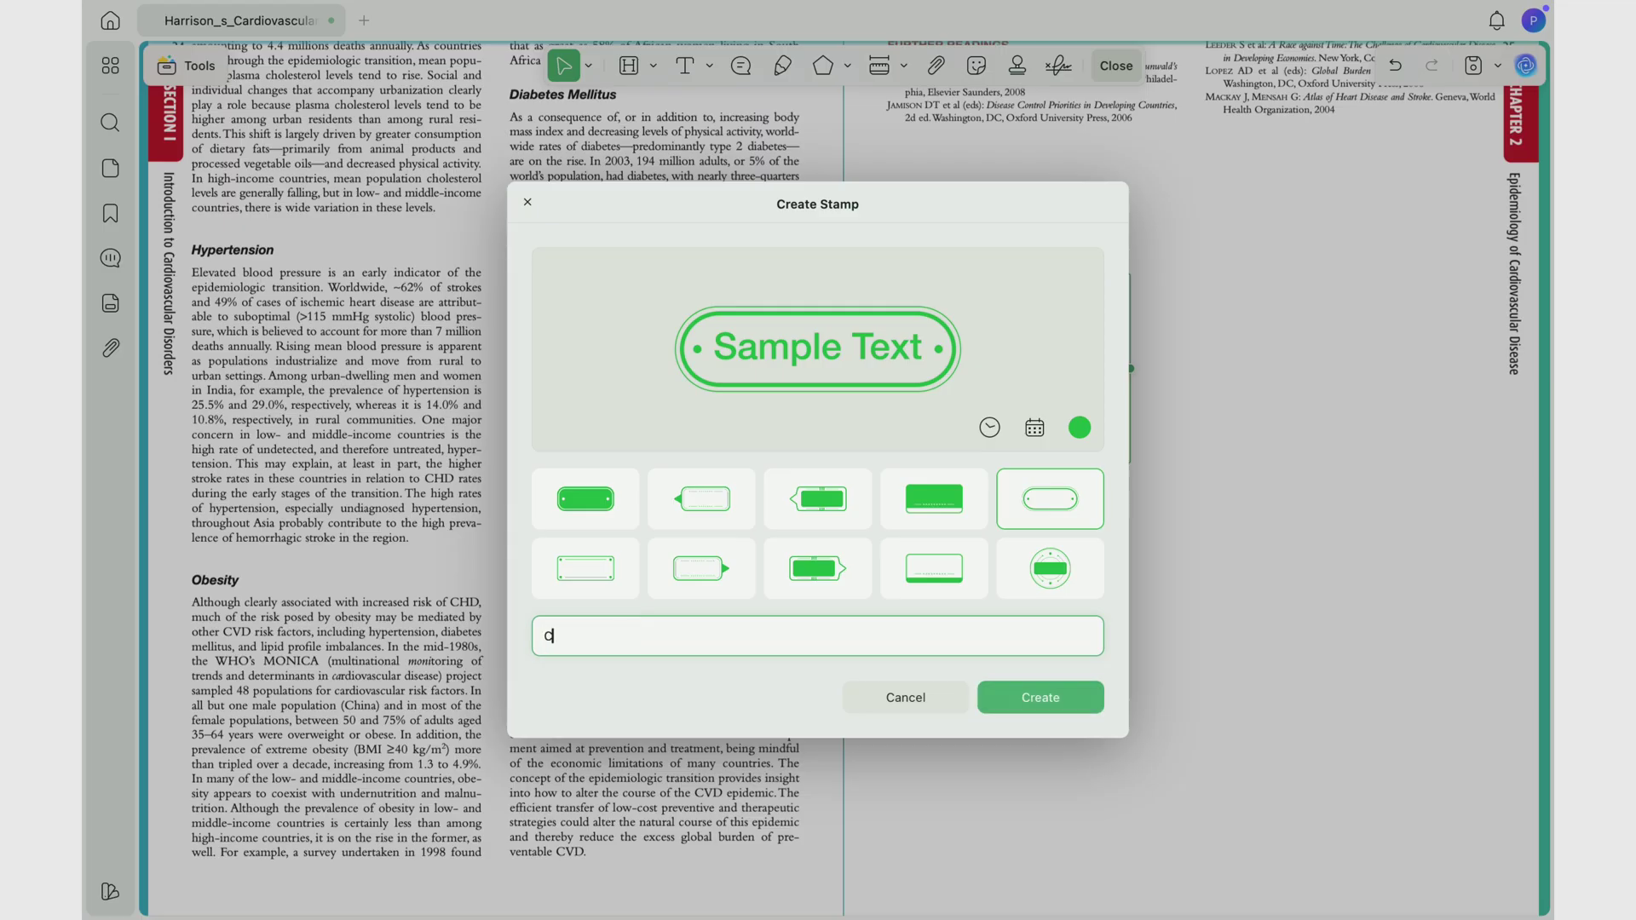
pyautogui.write('om stamp')
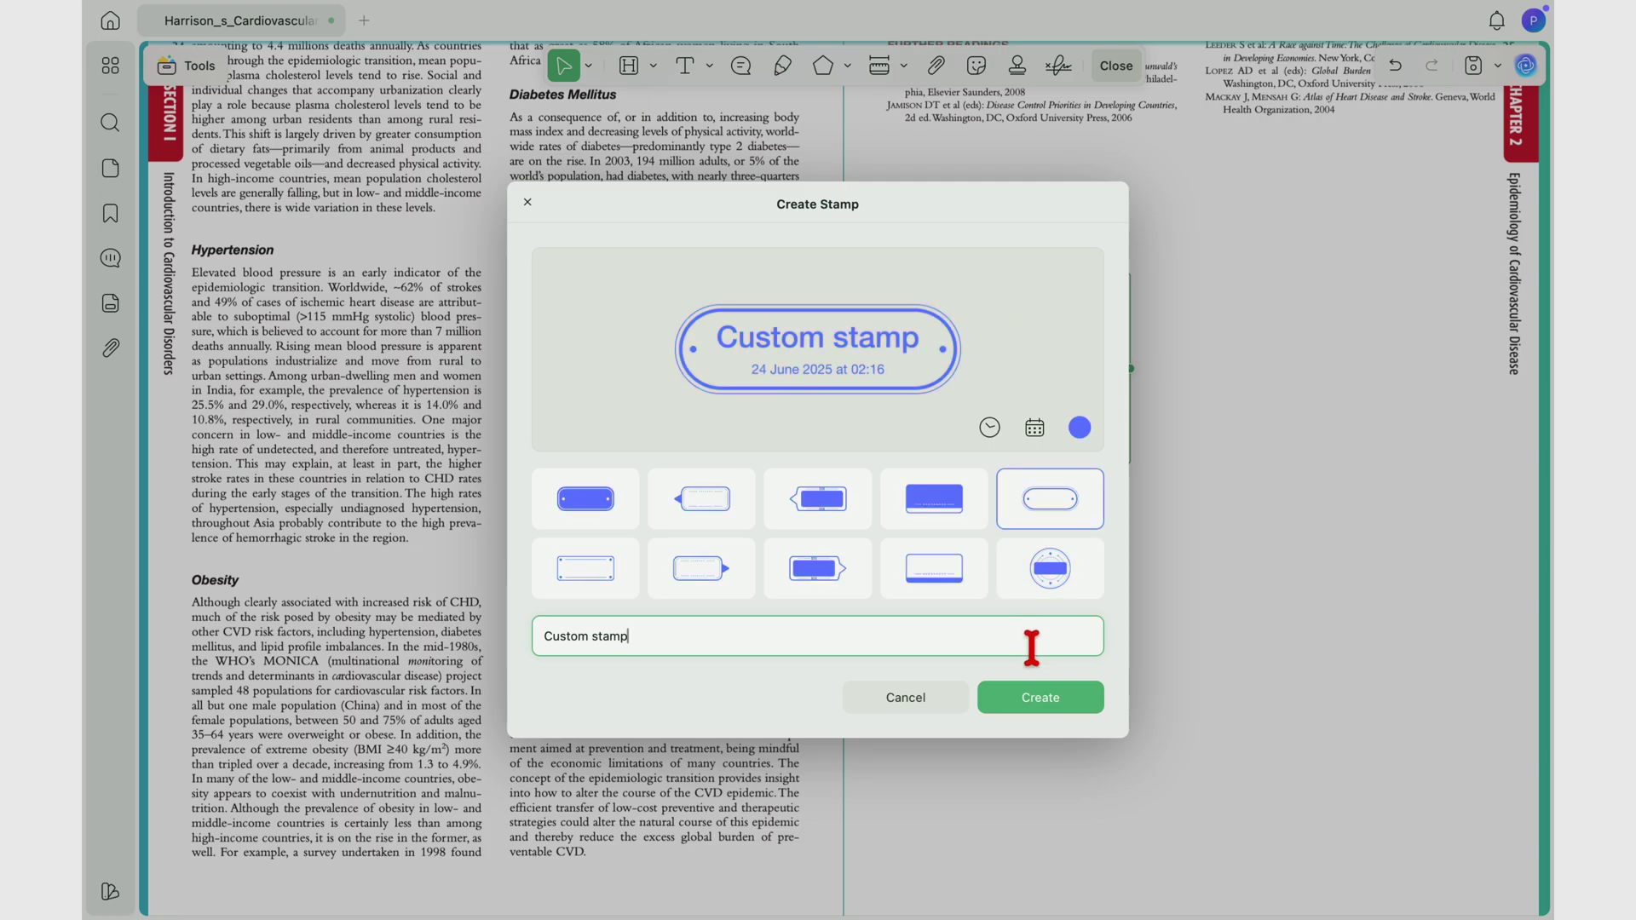
pyautogui.click(1040, 699)
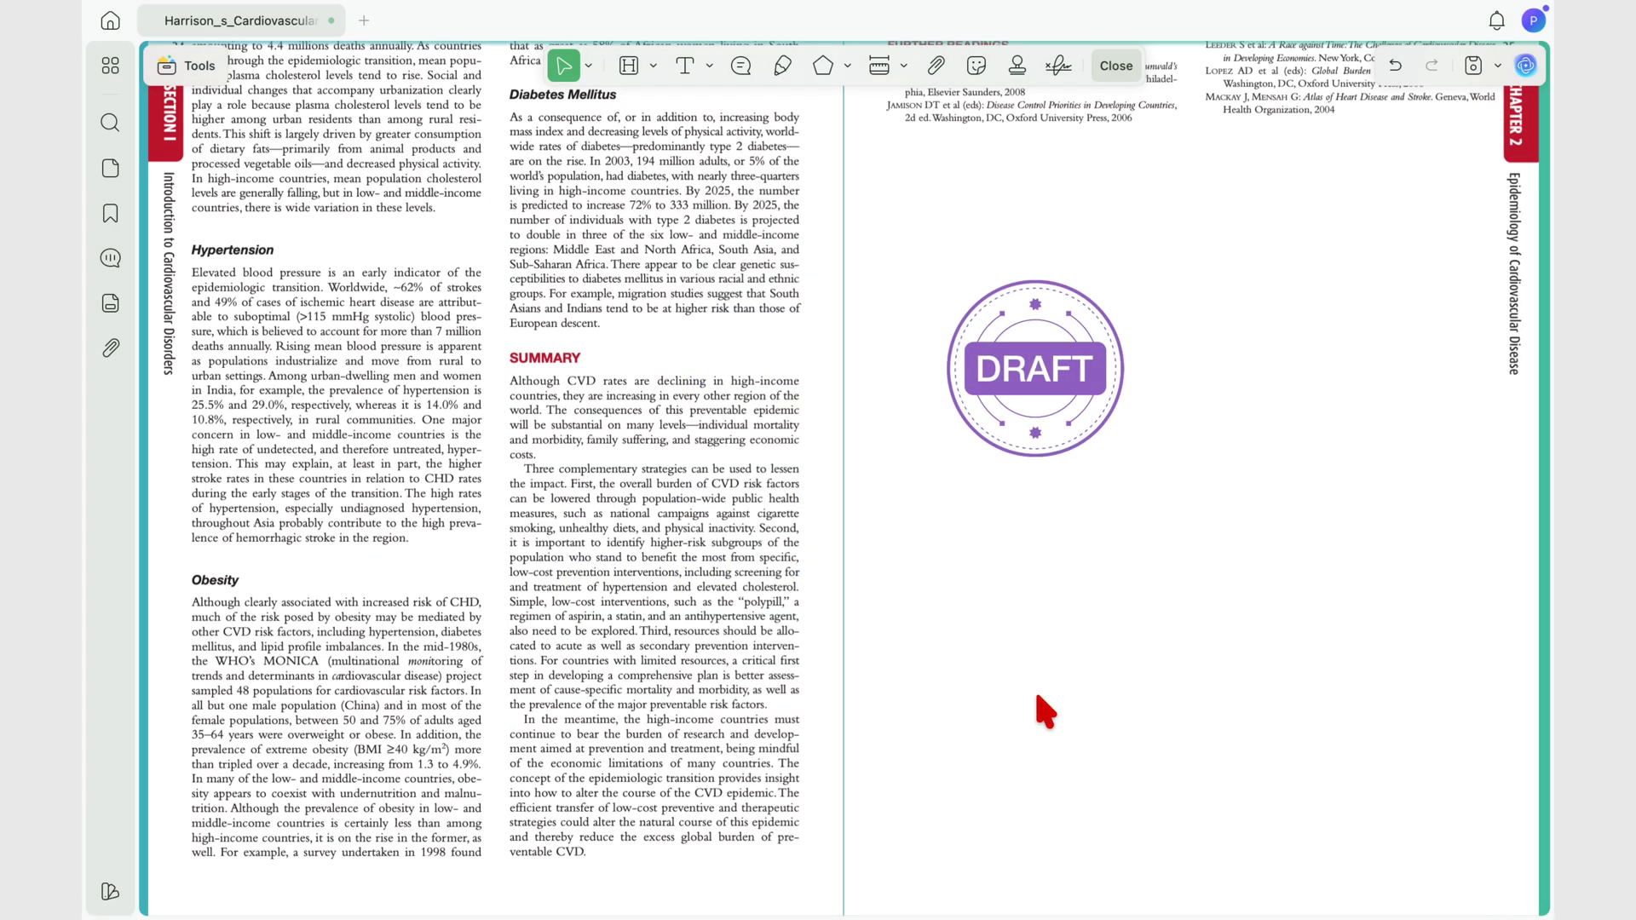
pyautogui.click(1227, 338)
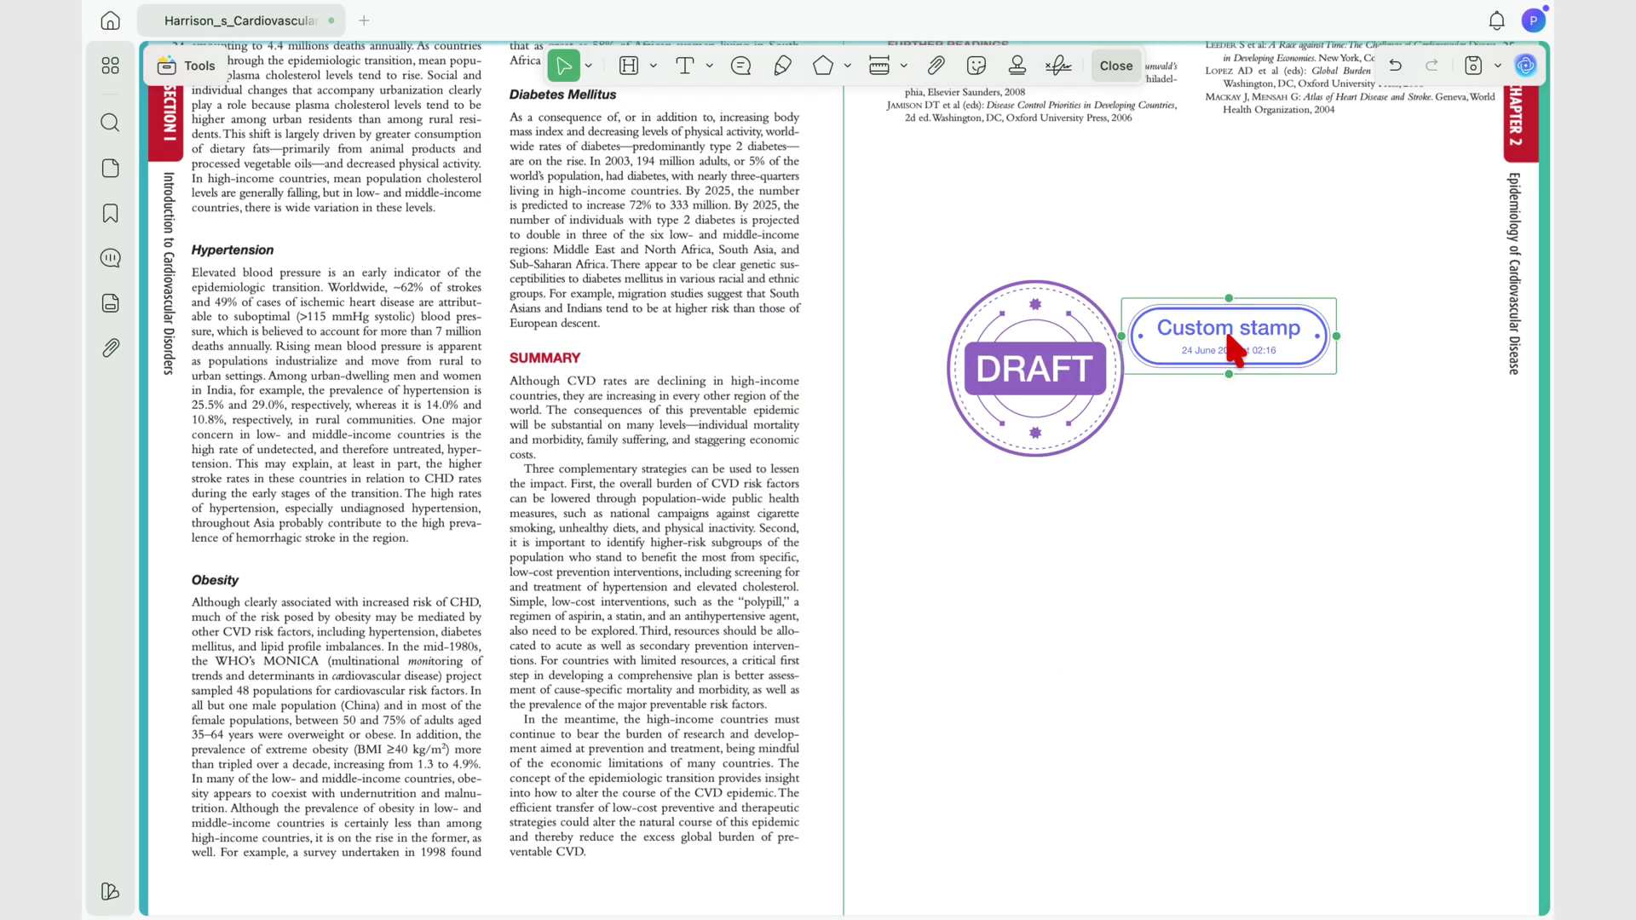
pyautogui.moveTo(1336, 339); pyautogui.dragTo(1389, 440)
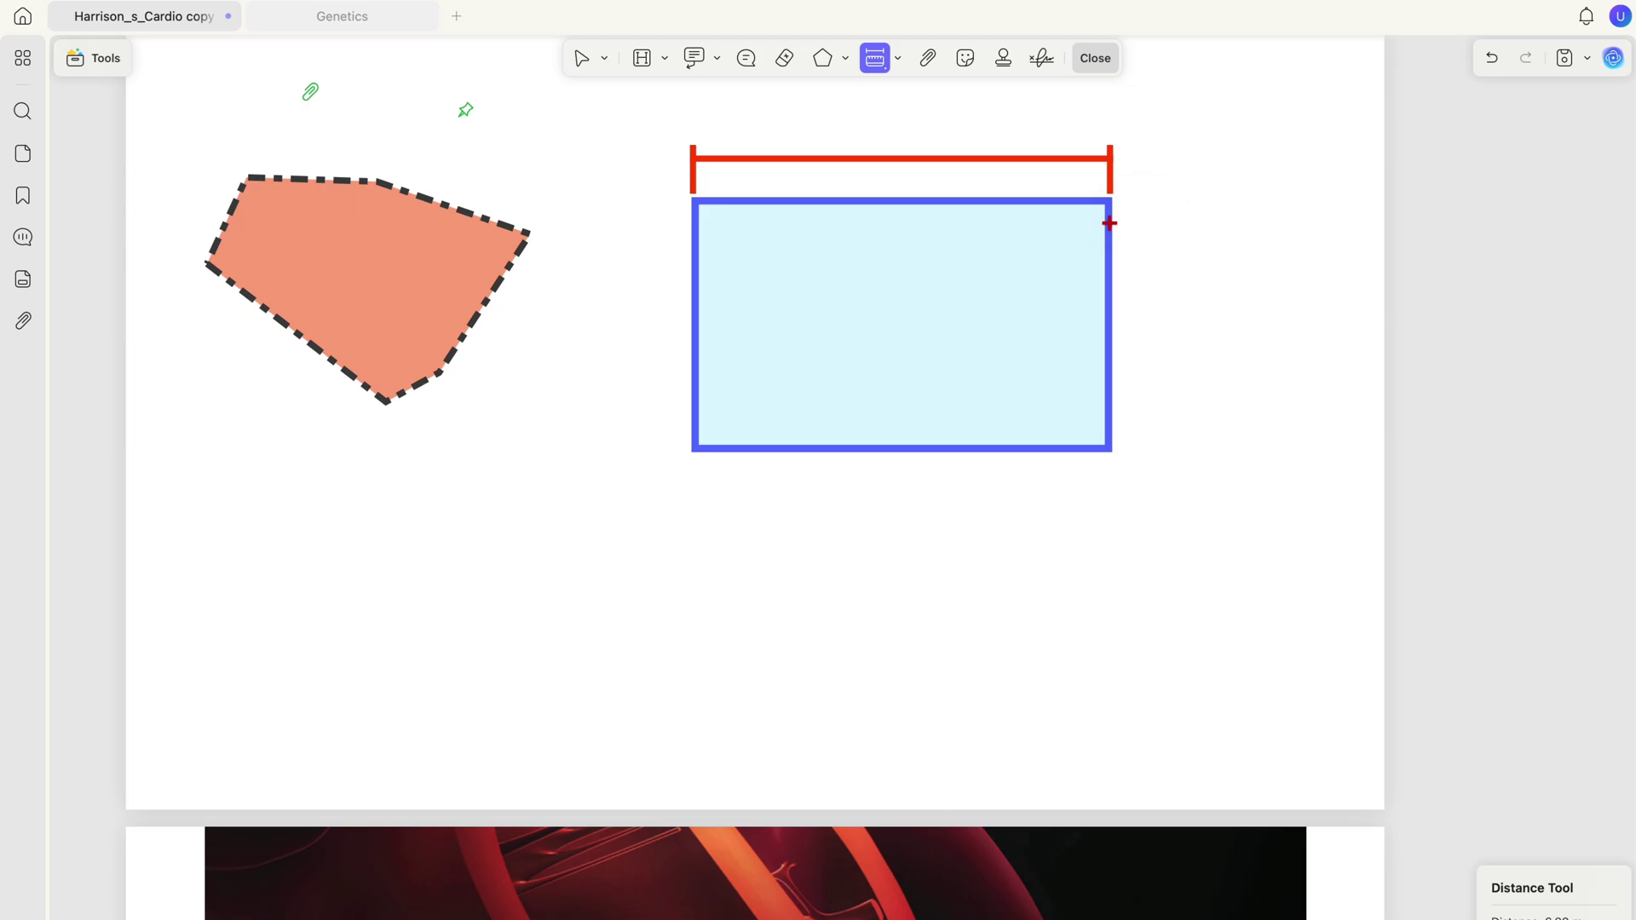
# Place the 6.89 m distance measurement across the blue rectangle's top edge.
pyautogui.click(1110, 223)
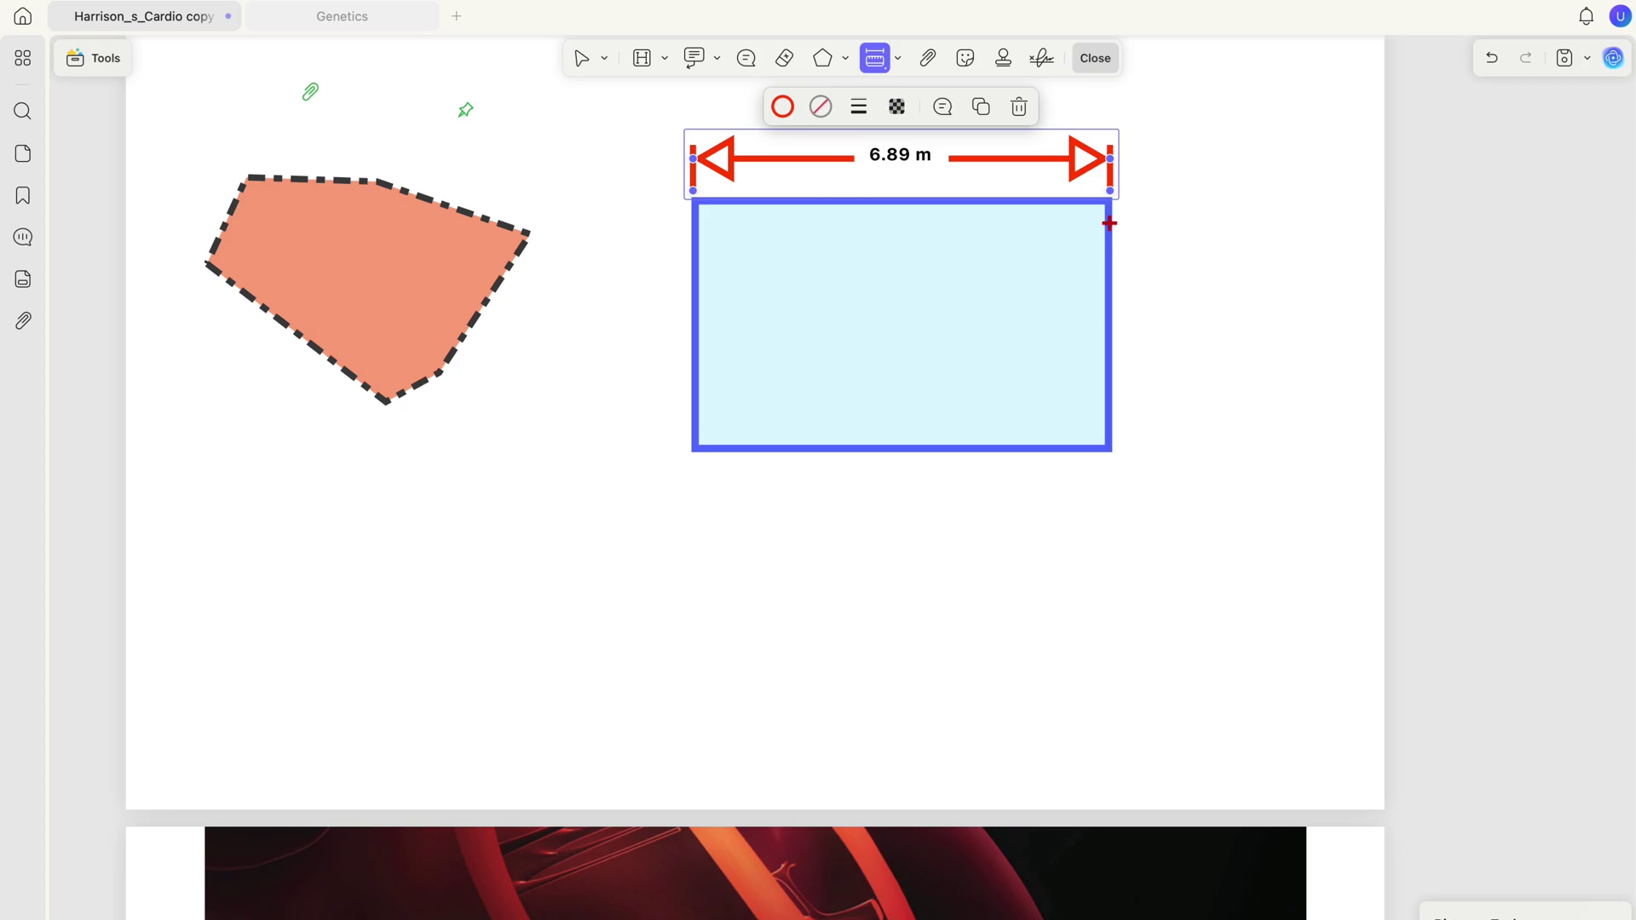
pyautogui.click(1149, 194)
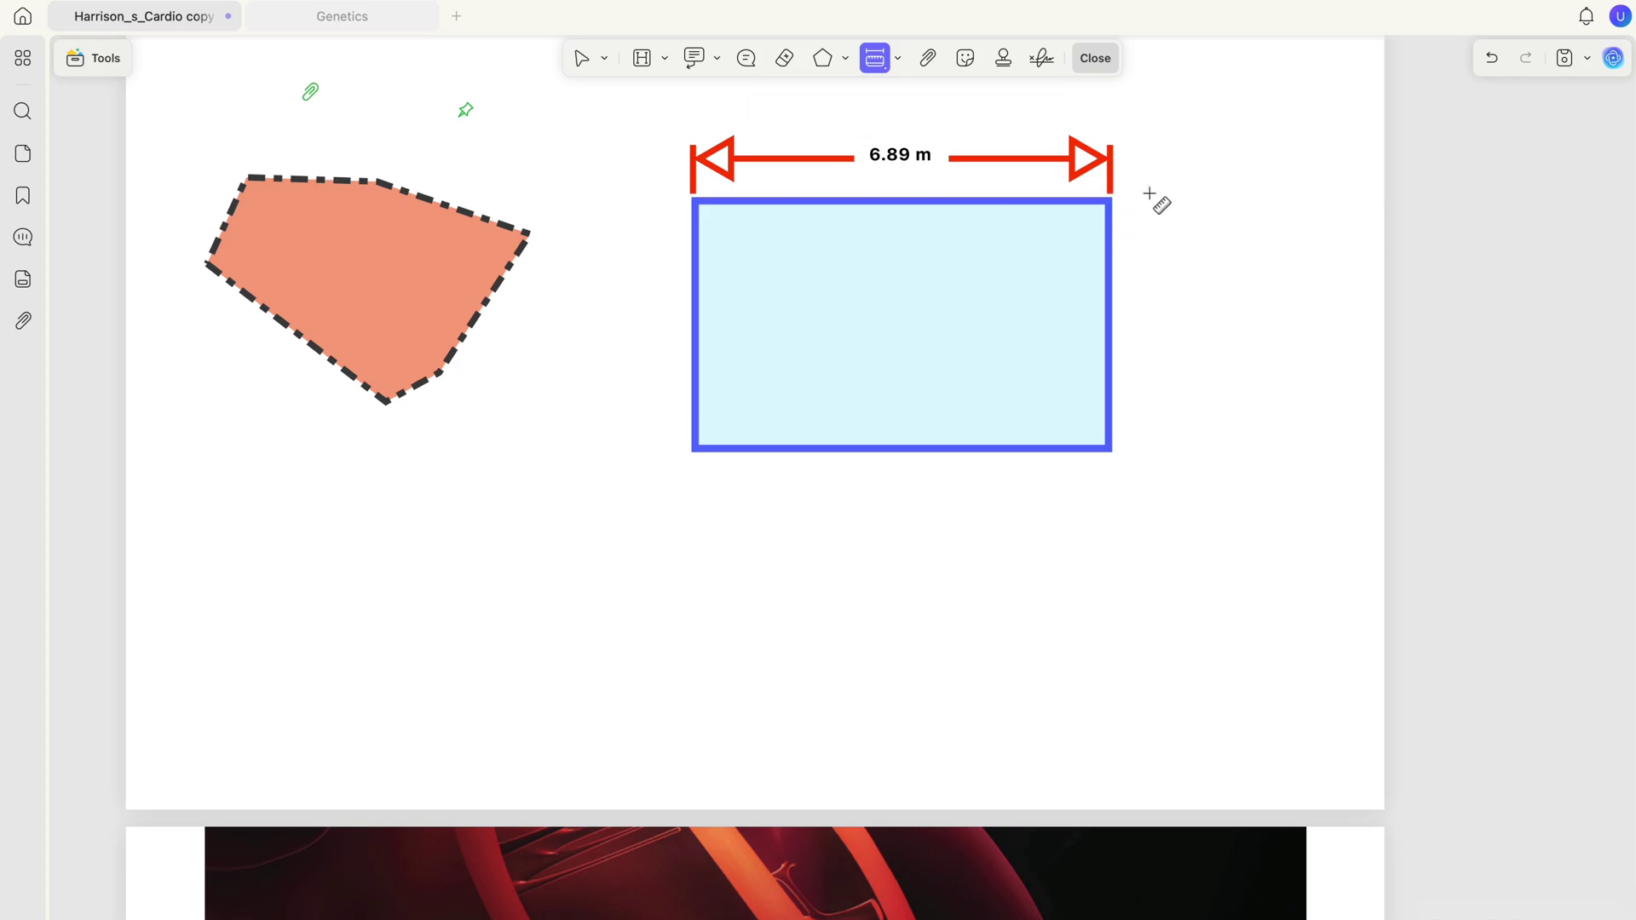
pyautogui.click(1124, 450)
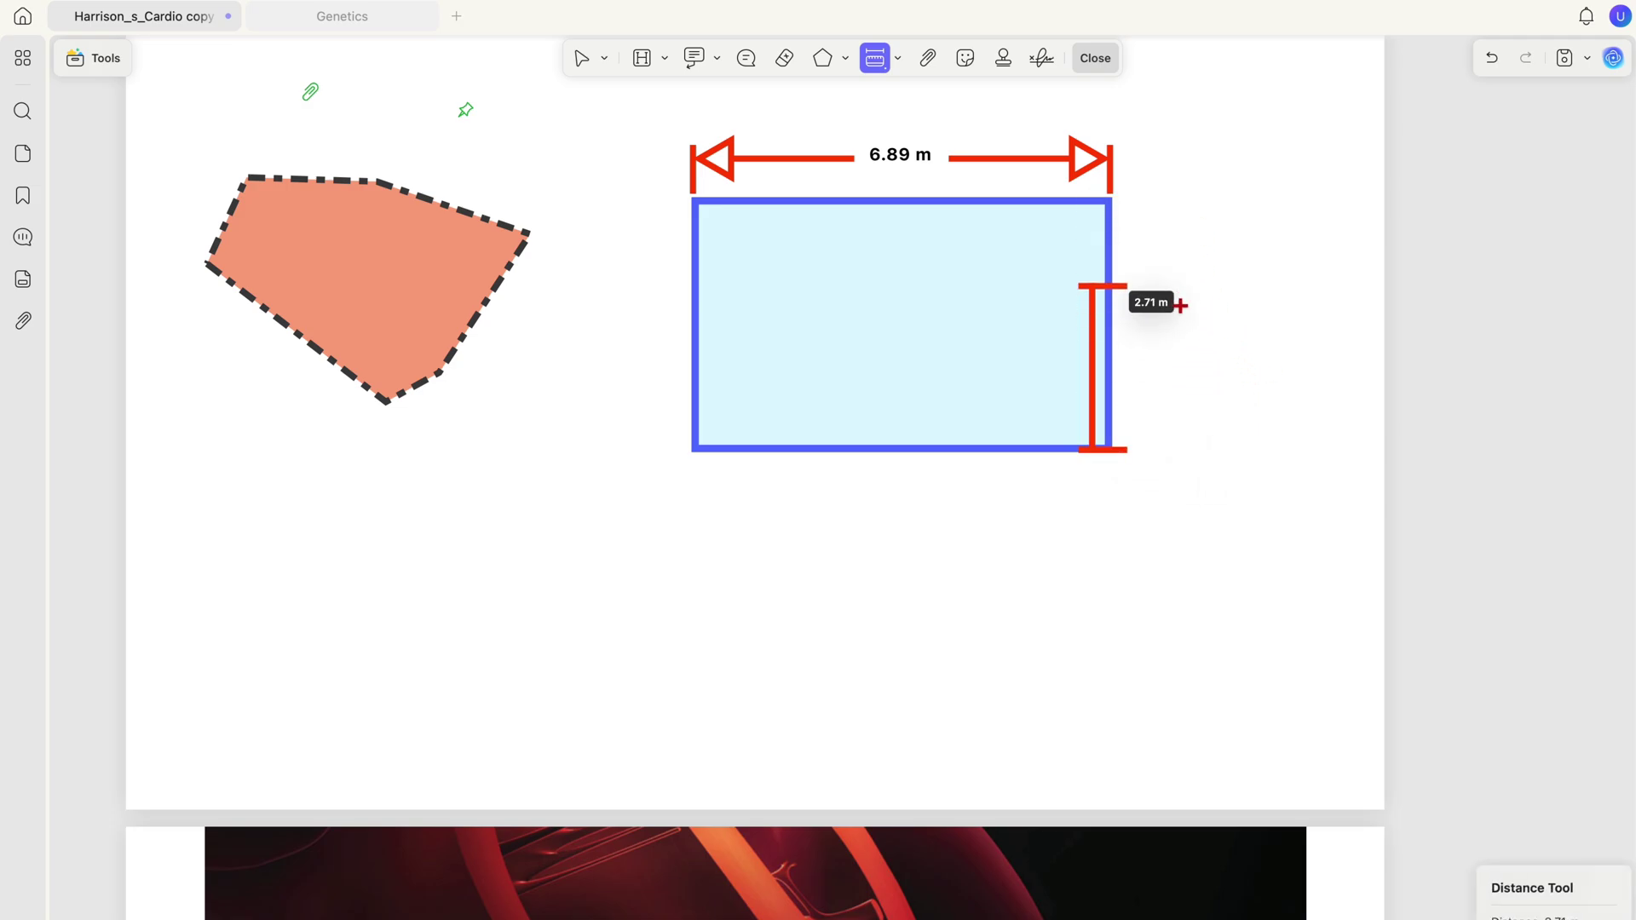
pyautogui.press('Escape')
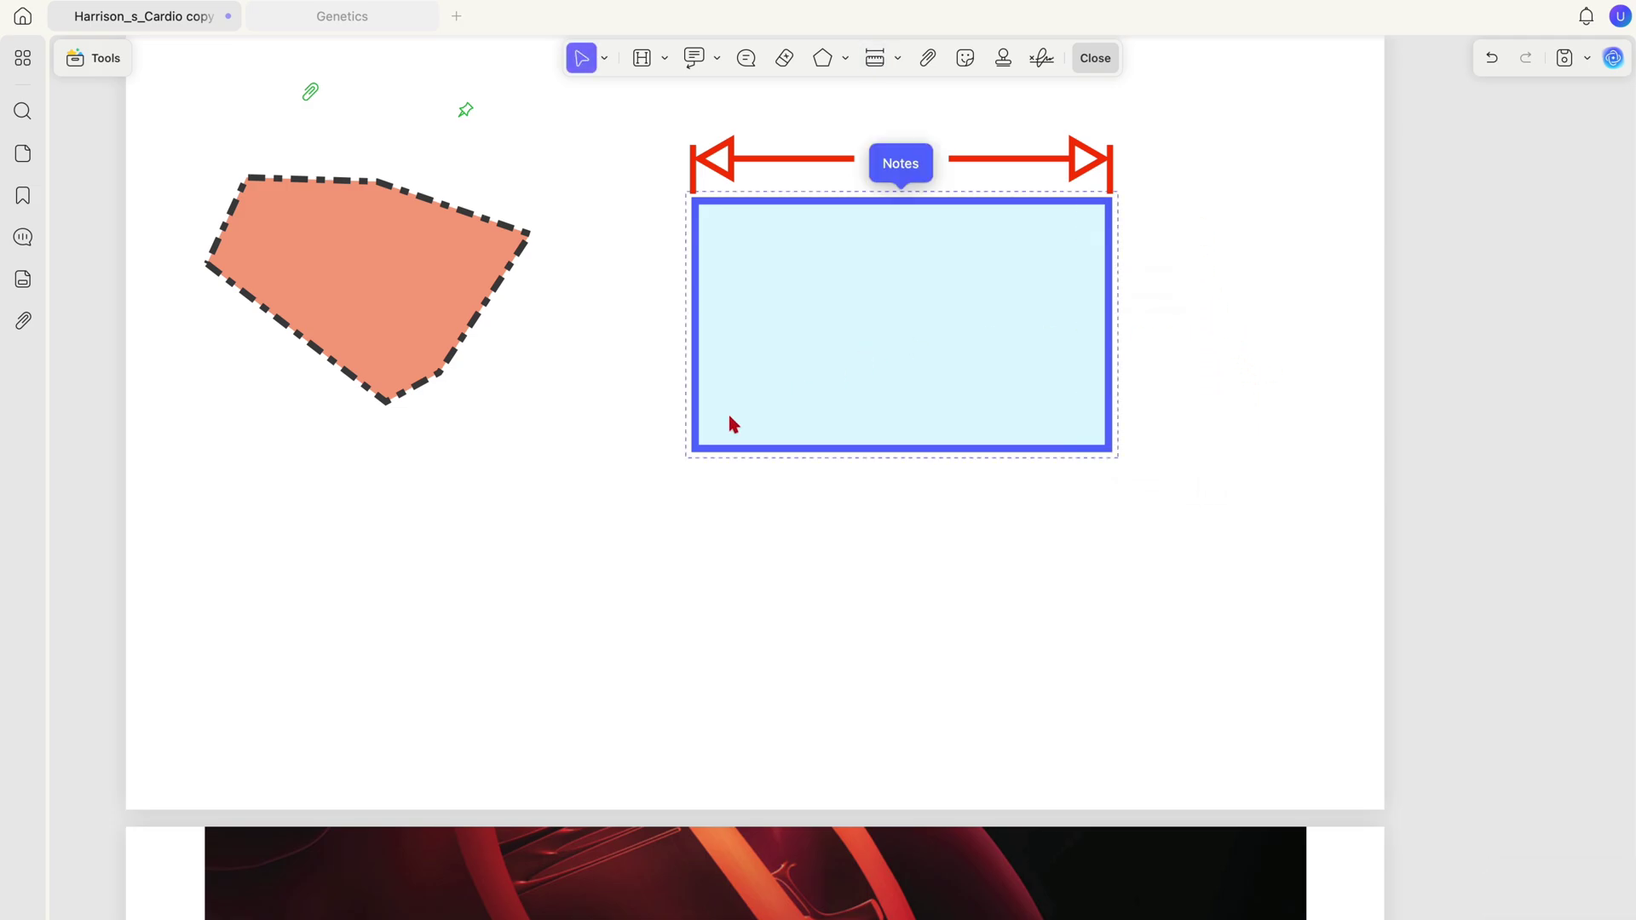
# Measure the rectangle's left side as 4.14 m with the Distance Tool.
pyautogui.click(899, 58)
pyautogui.click(878, 104)
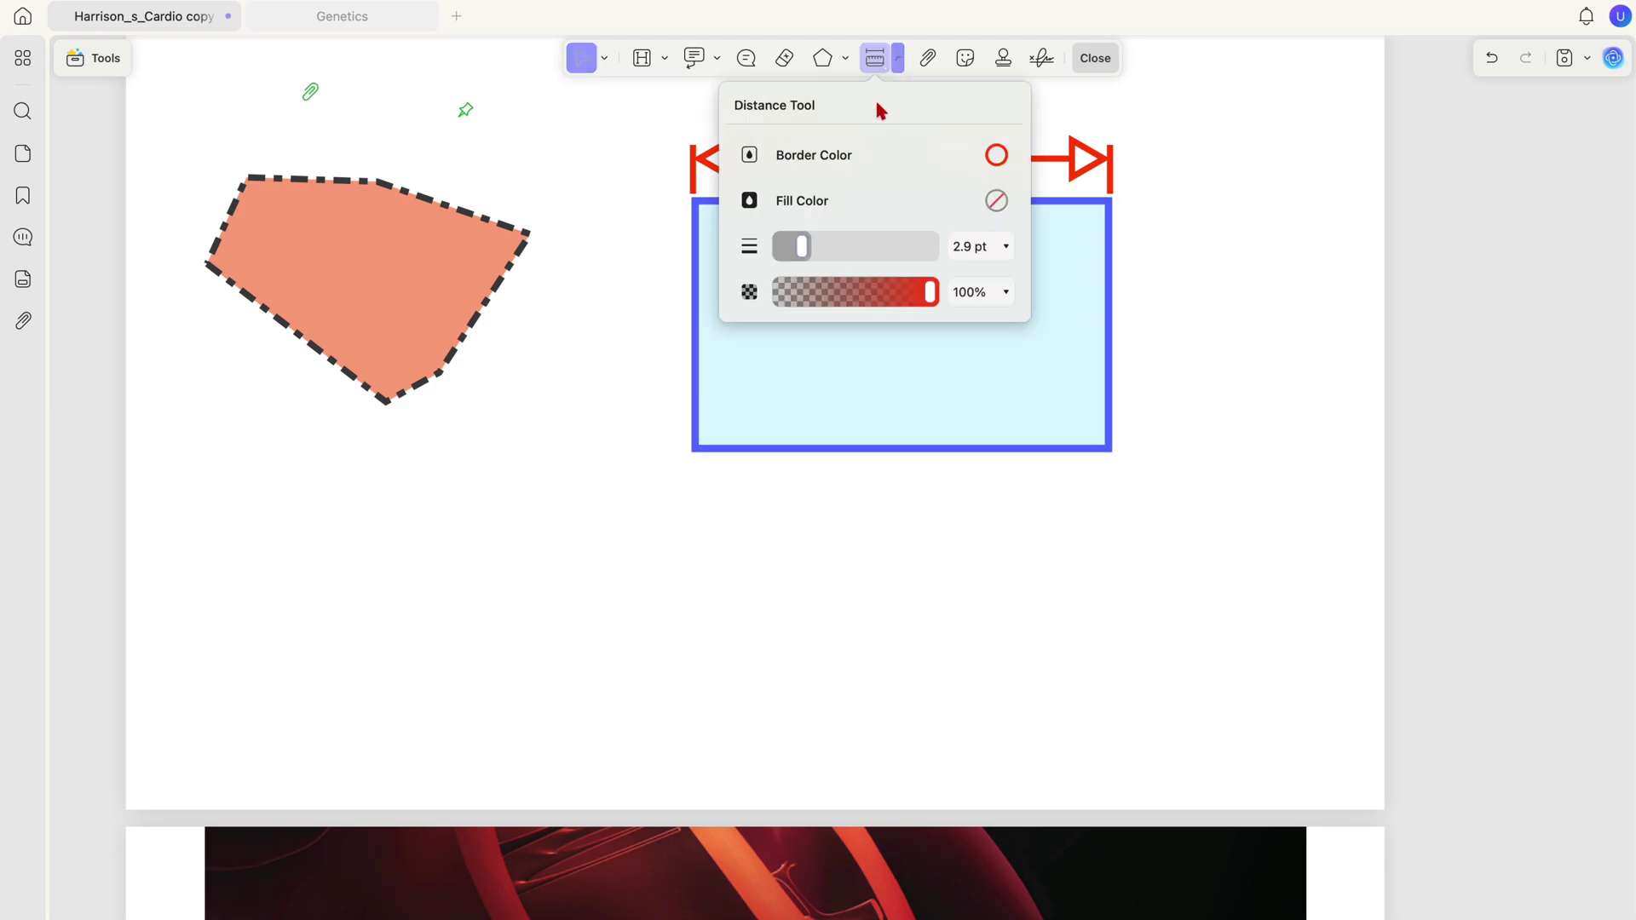
pyautogui.click(677, 452)
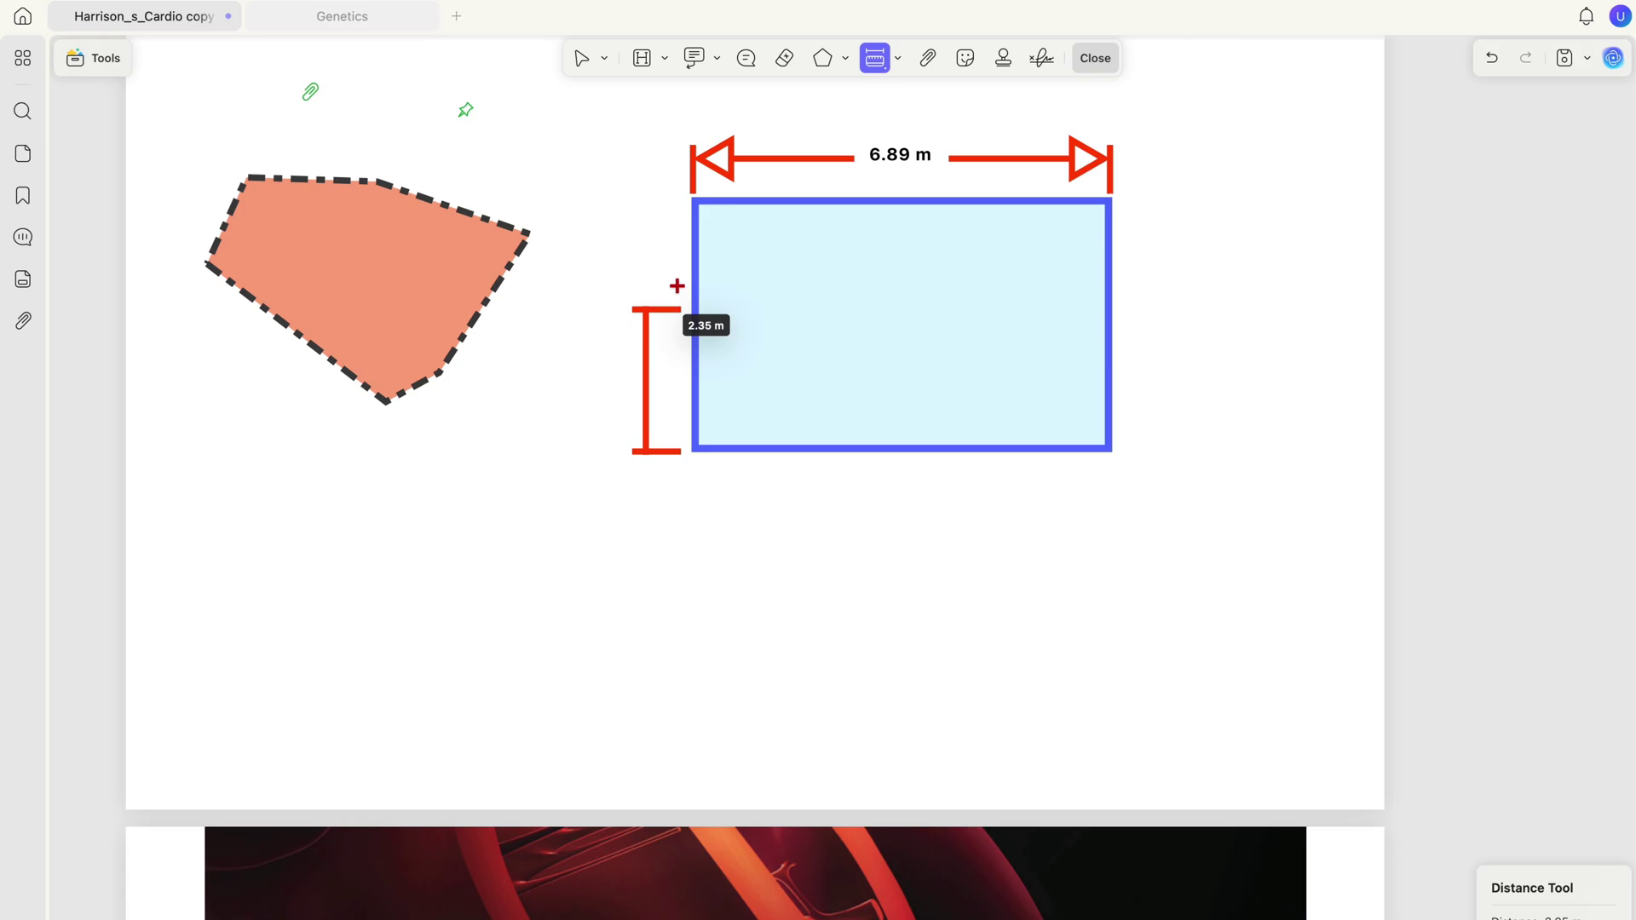
pyautogui.click(692, 202)
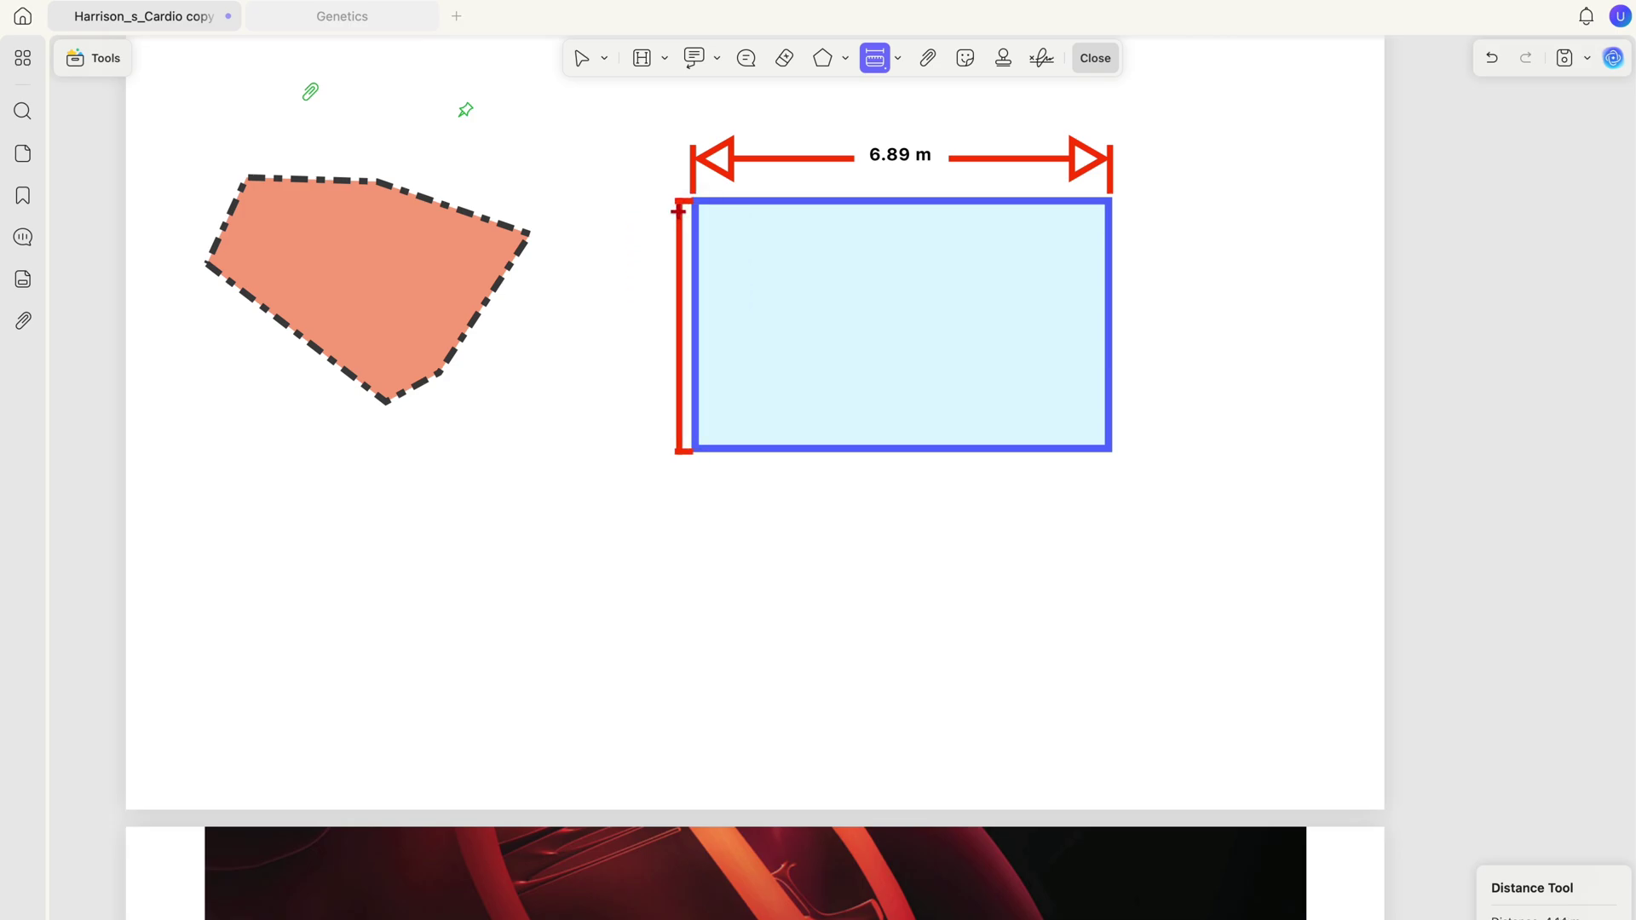
pyautogui.click(665, 209)
pyautogui.click(571, 342)
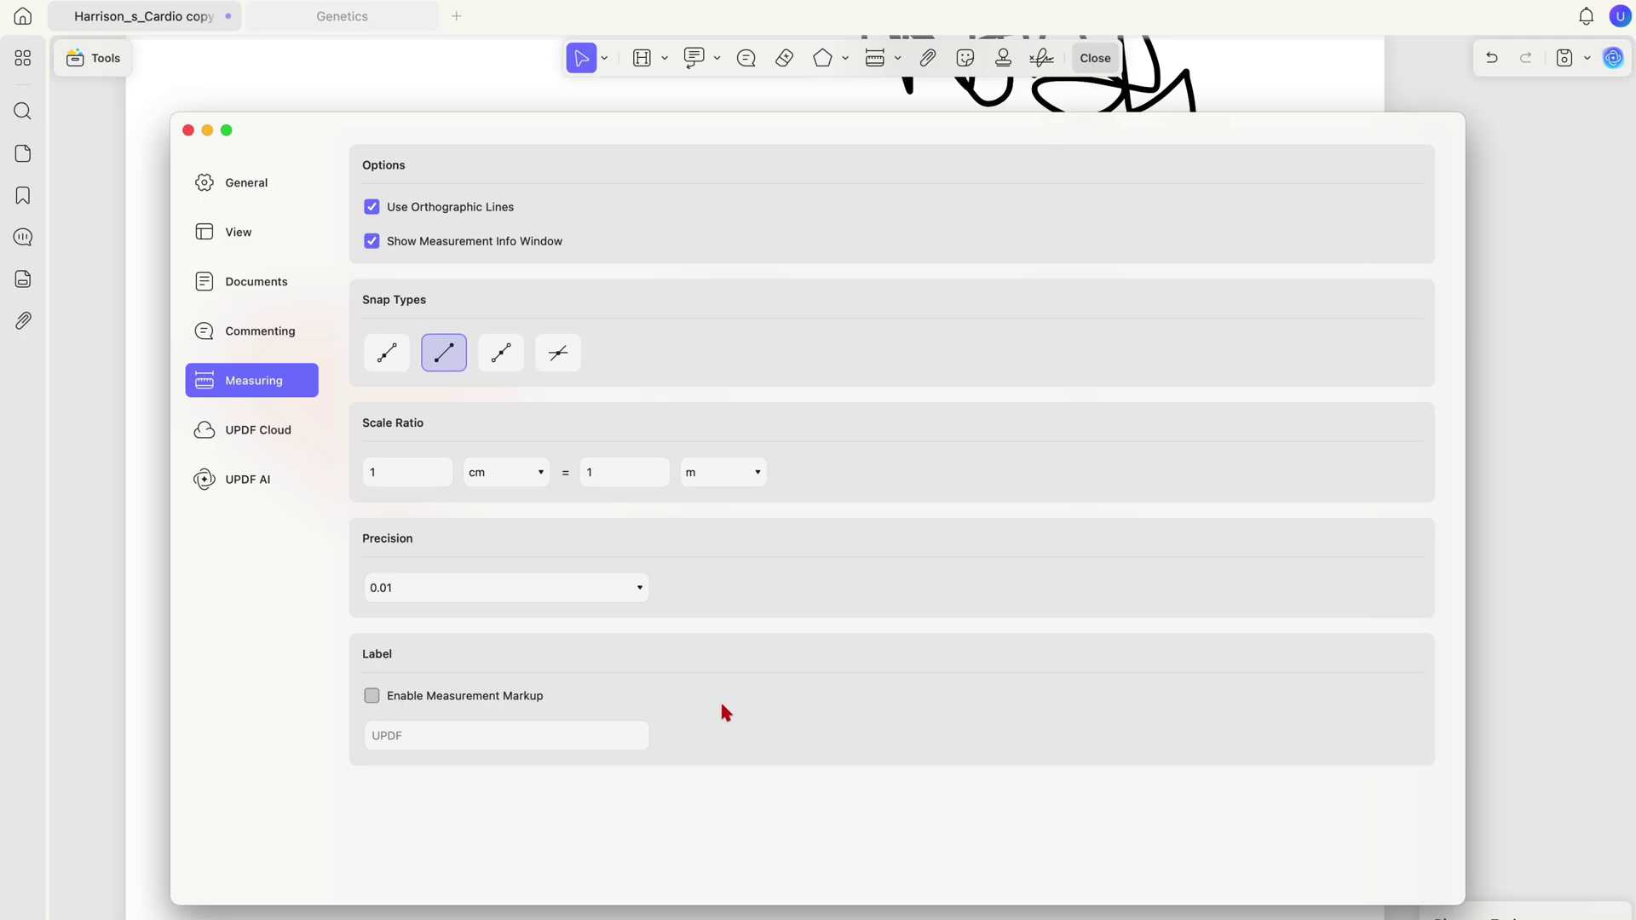
# Set measurement precision to 0.0001, keeping cm as the 1 cm = 1 m scale unit.
pyautogui.click(642, 590)
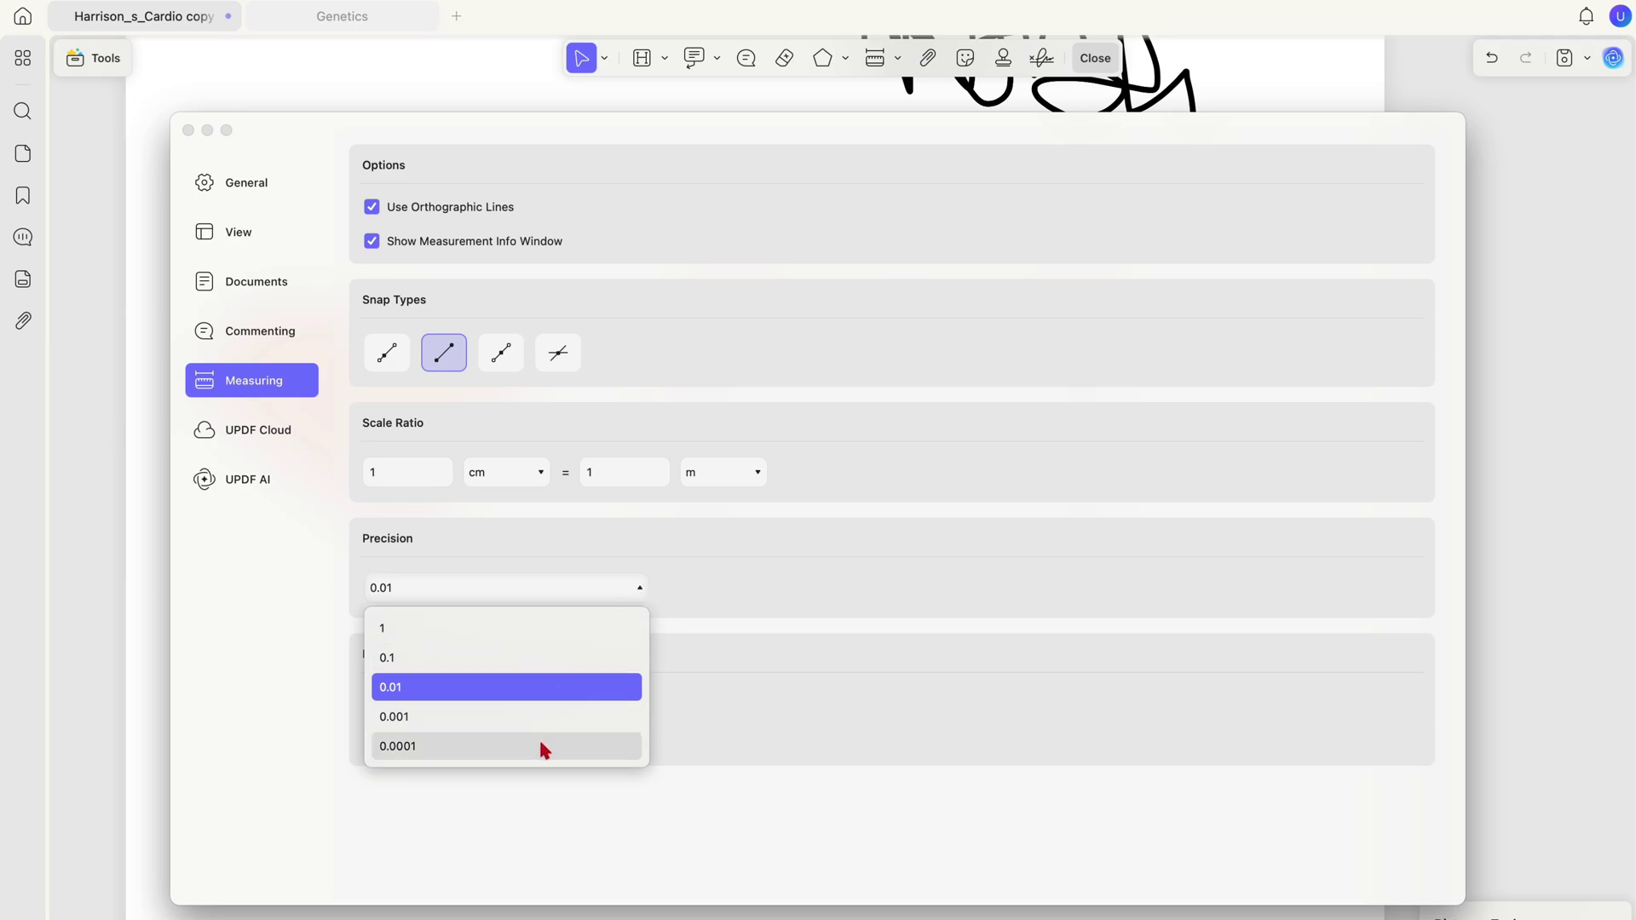
pyautogui.click(541, 745)
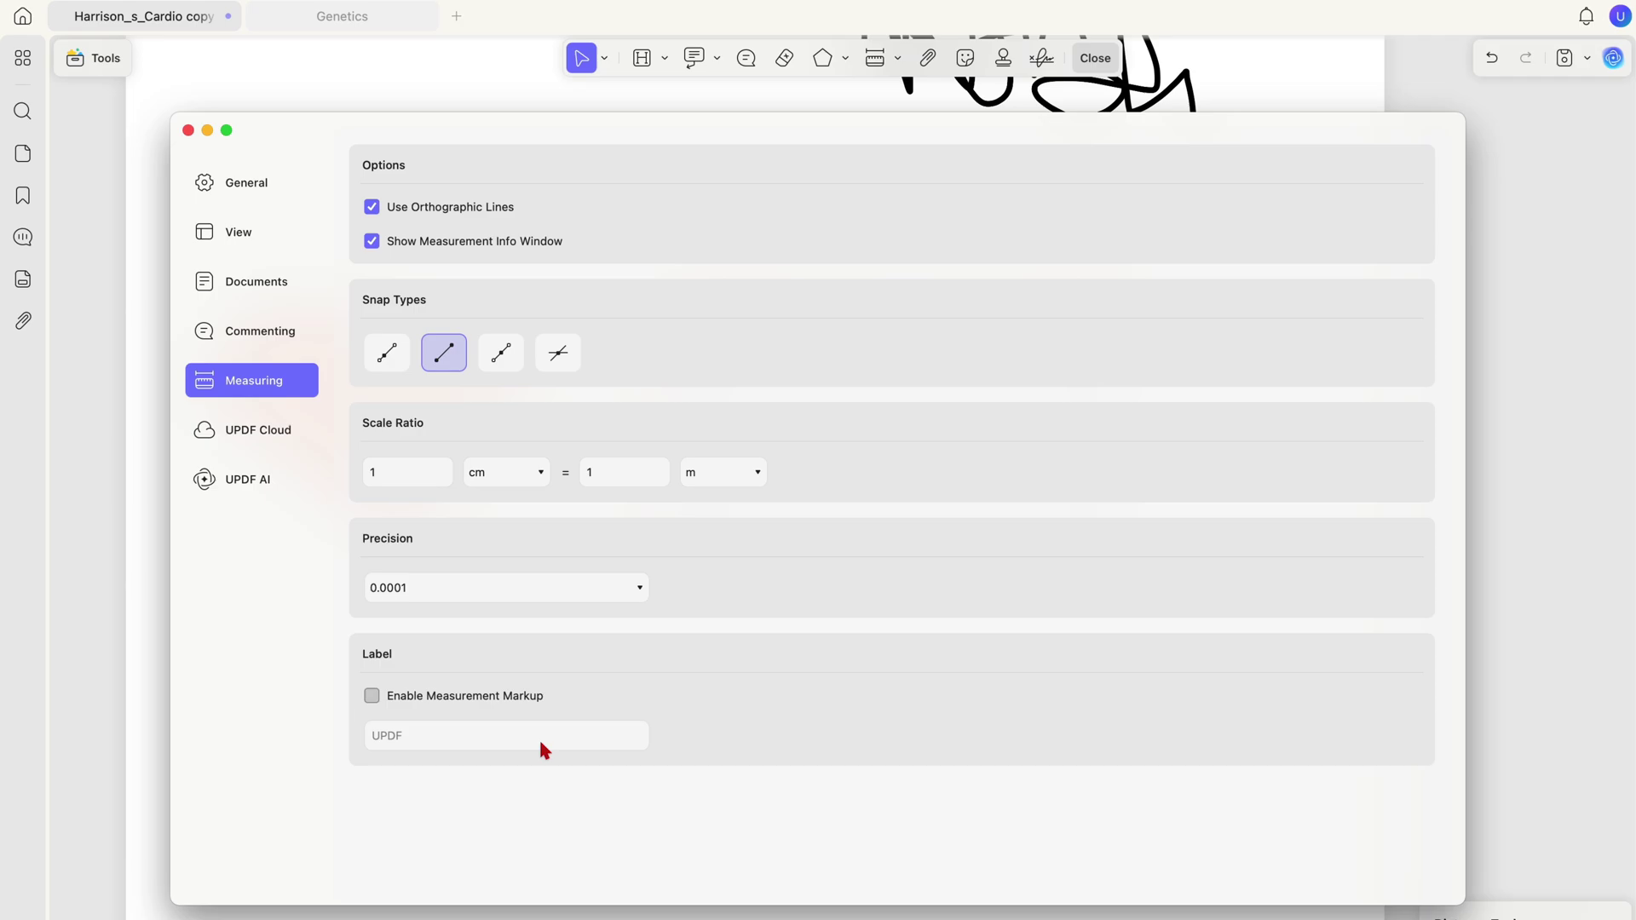
pyautogui.click(539, 474)
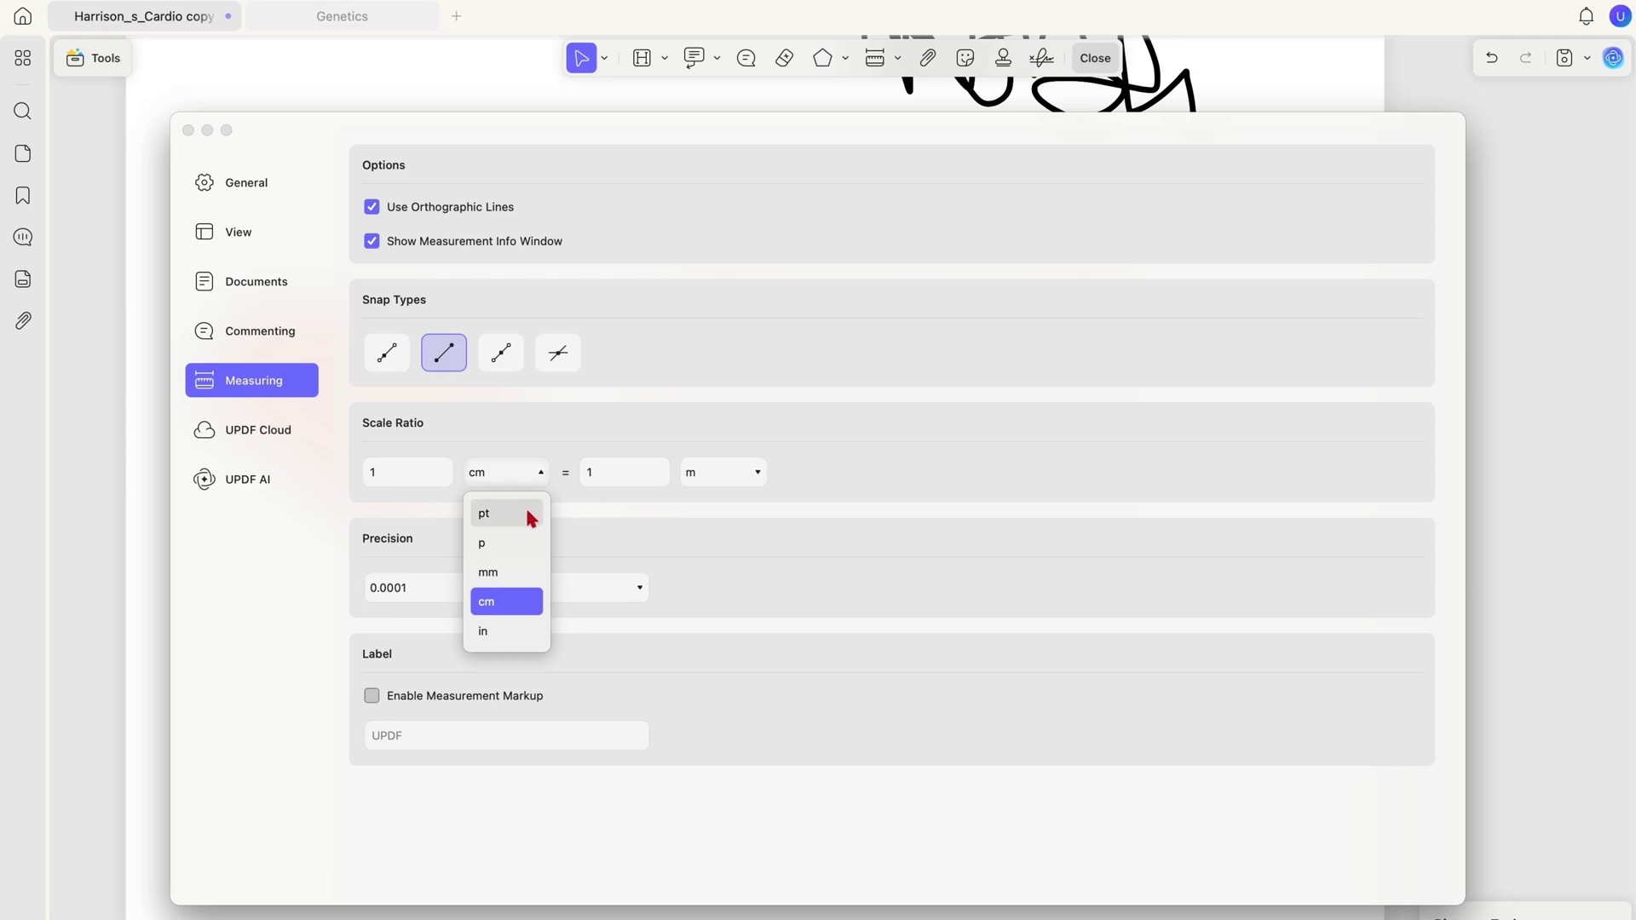
pyautogui.click(372, 208)
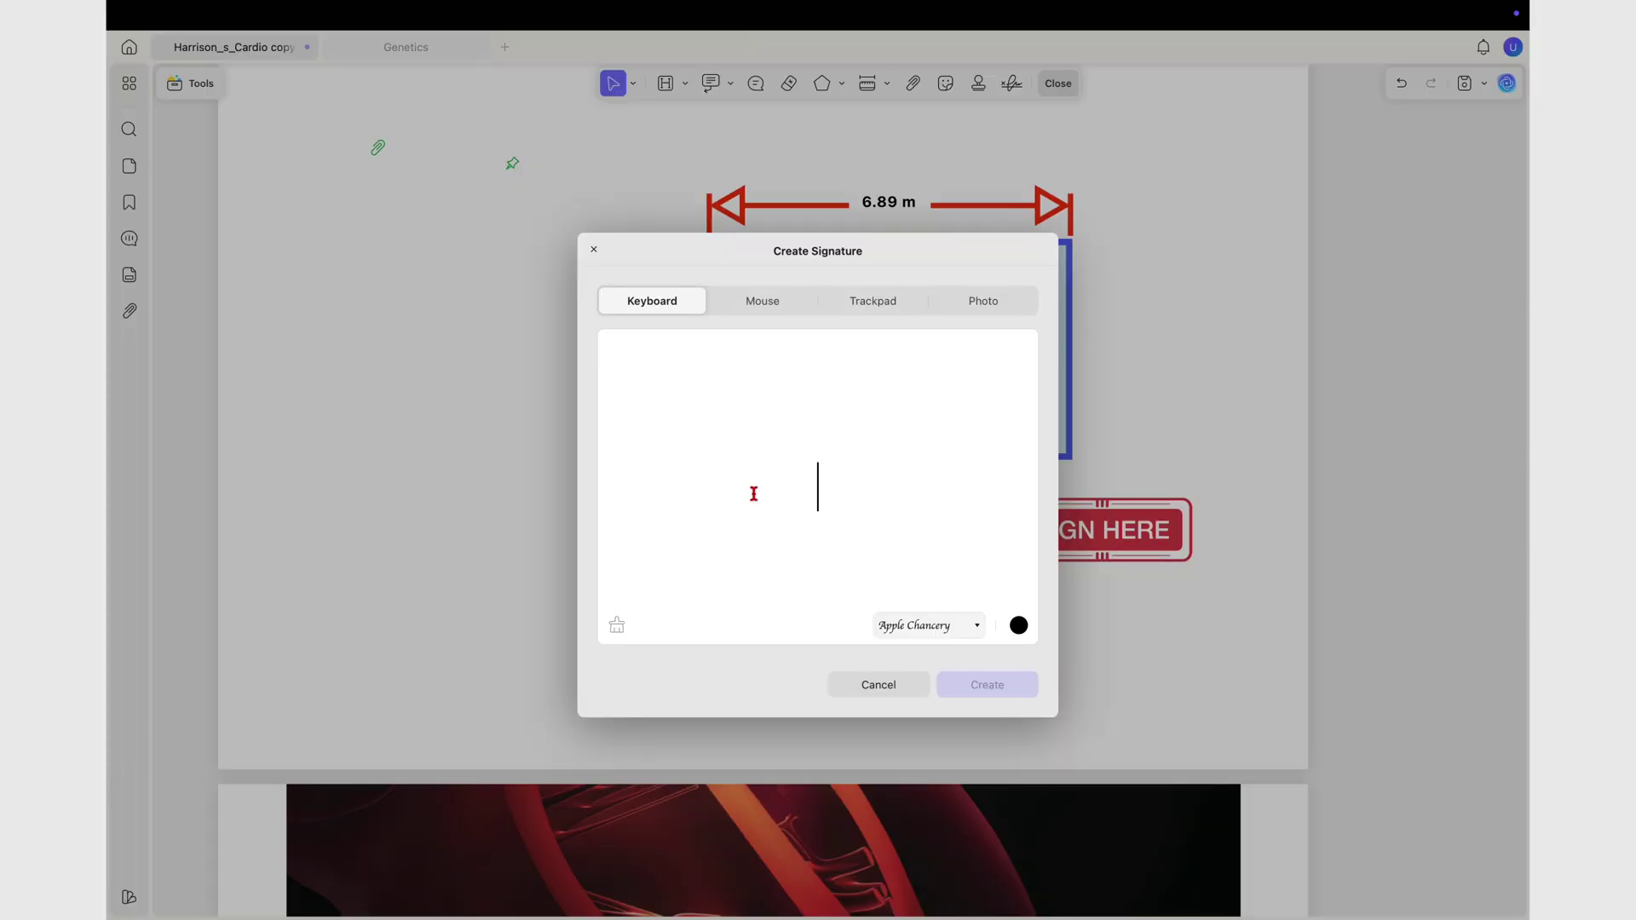
# Create a typed signature in the Zapfino font and place it on the page.
pyautogui.write('unc')
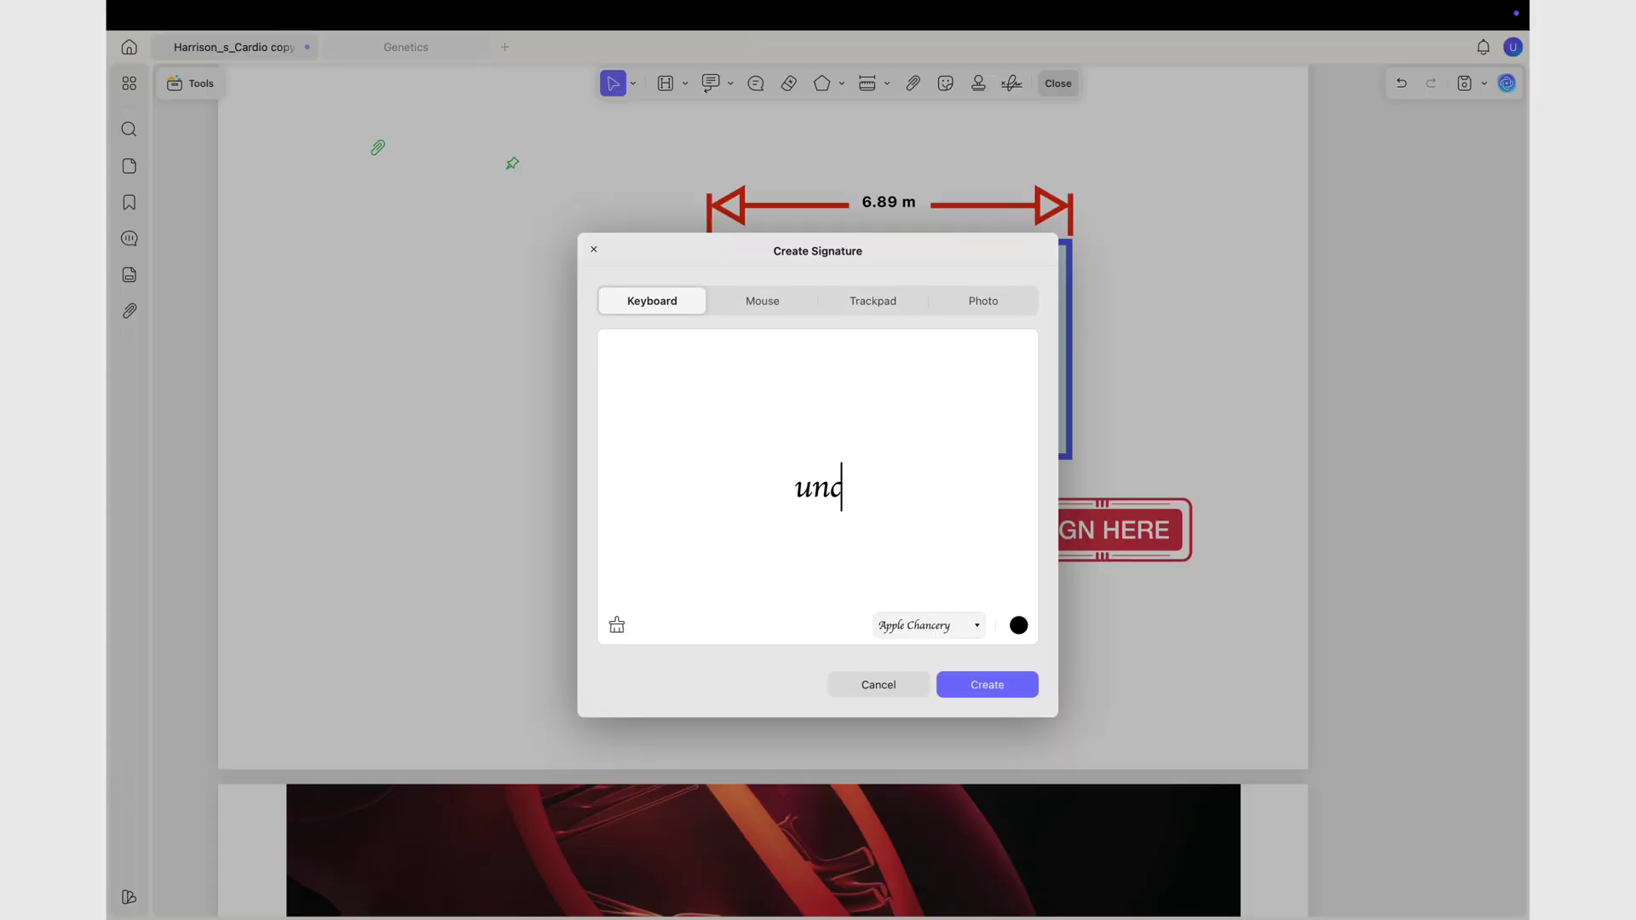
pyautogui.write('ledansi')
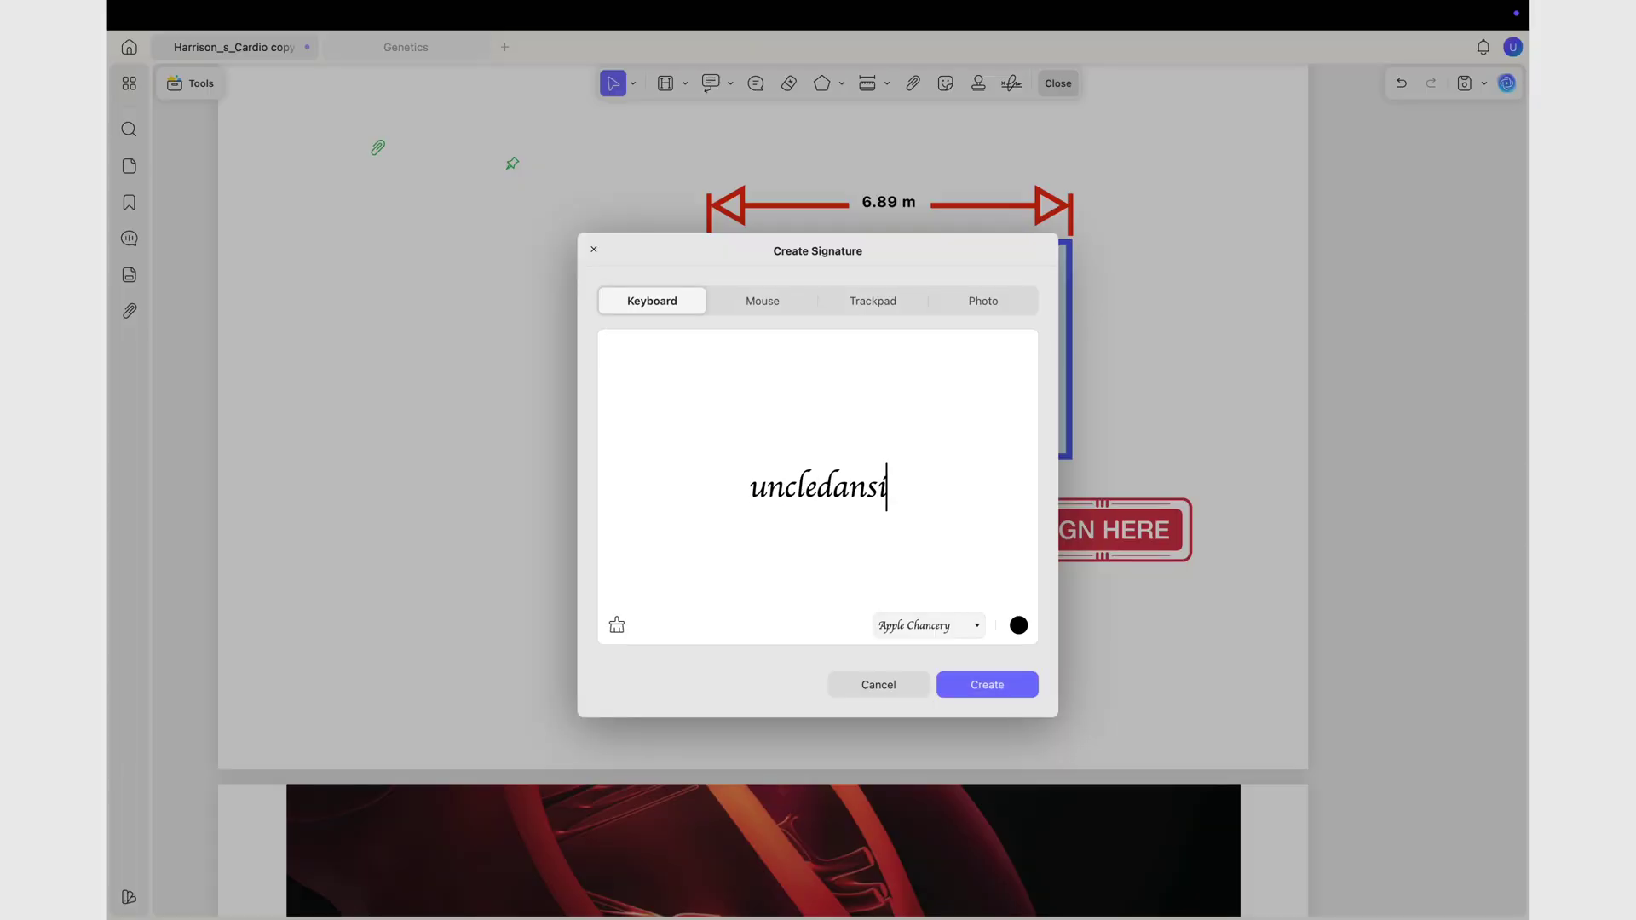
pyautogui.write('gnature')
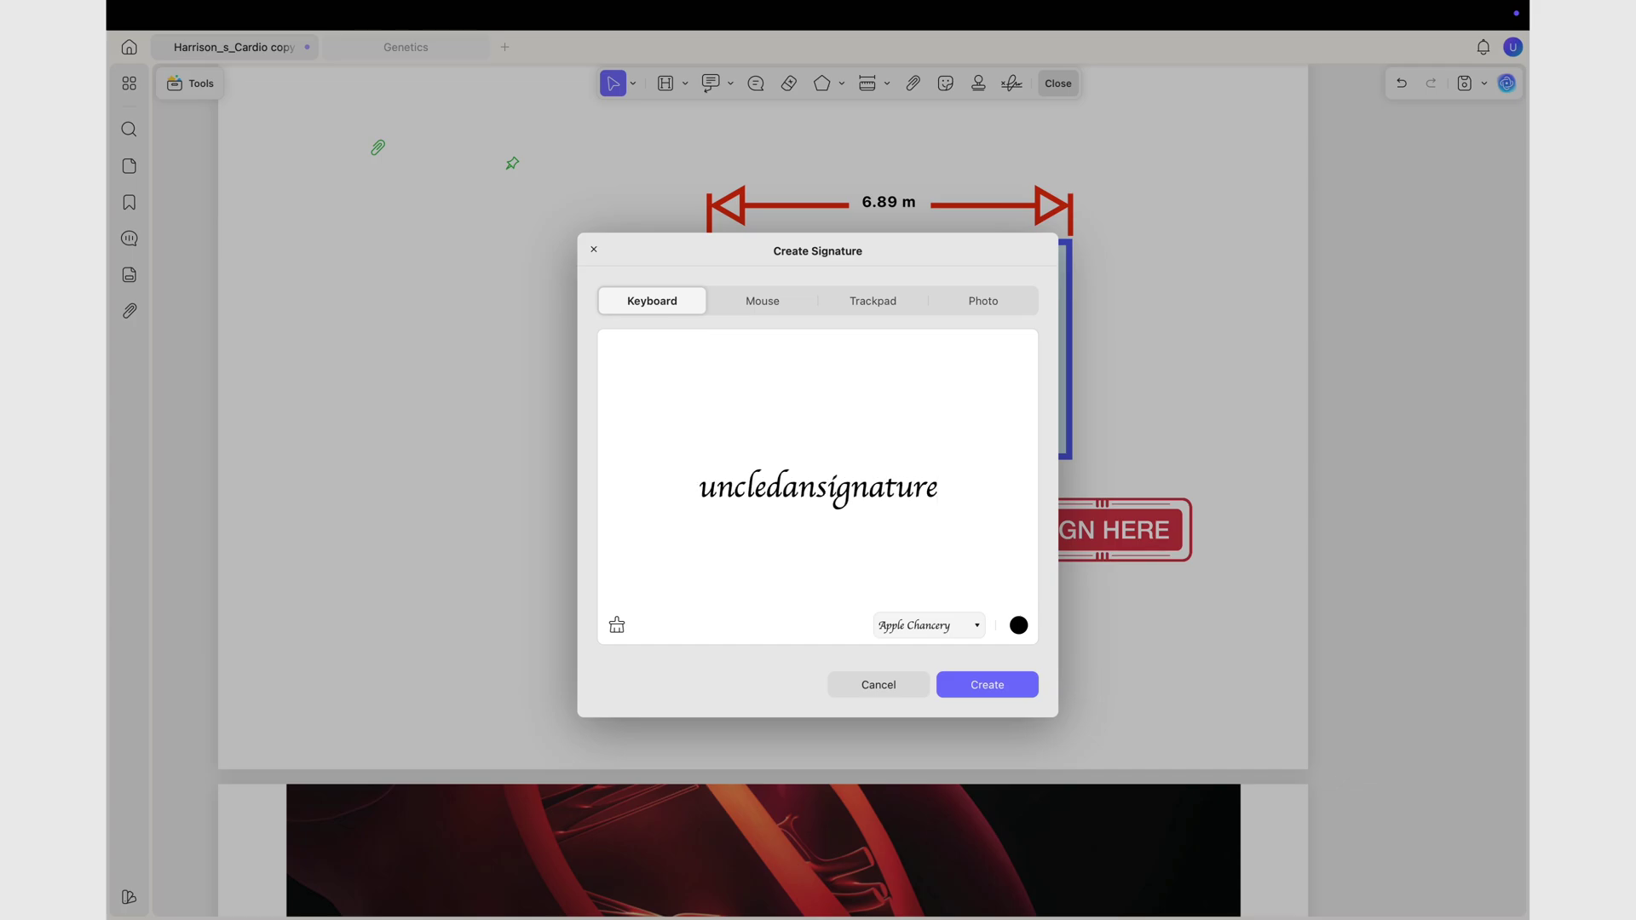
pyautogui.click(978, 626)
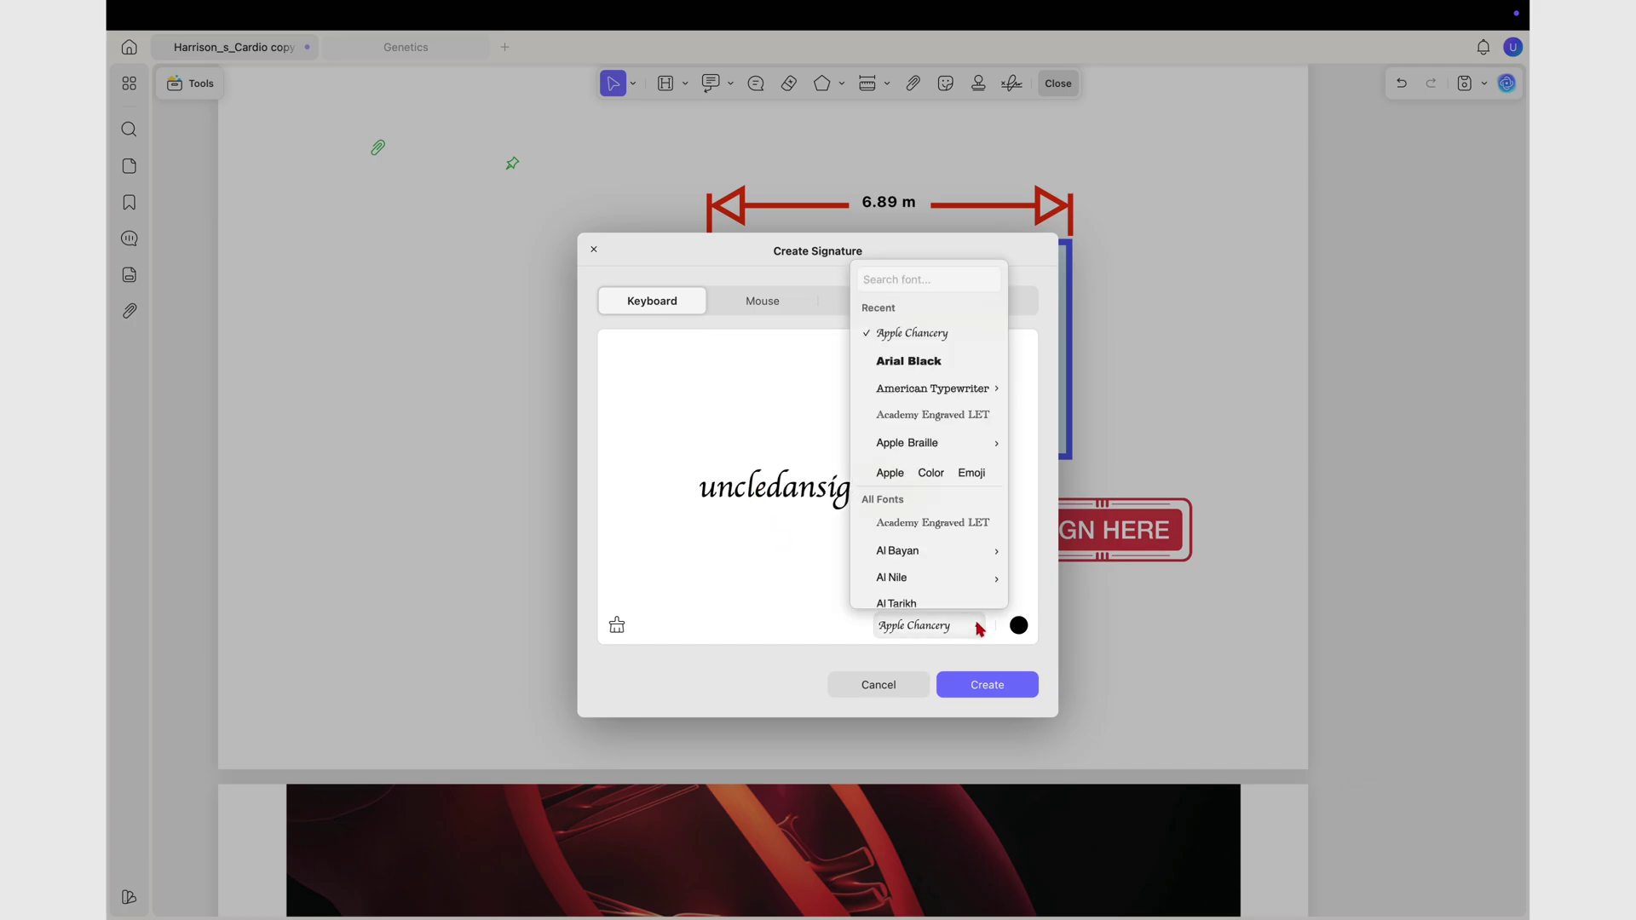
pyautogui.scroll(-20, 916, 542)
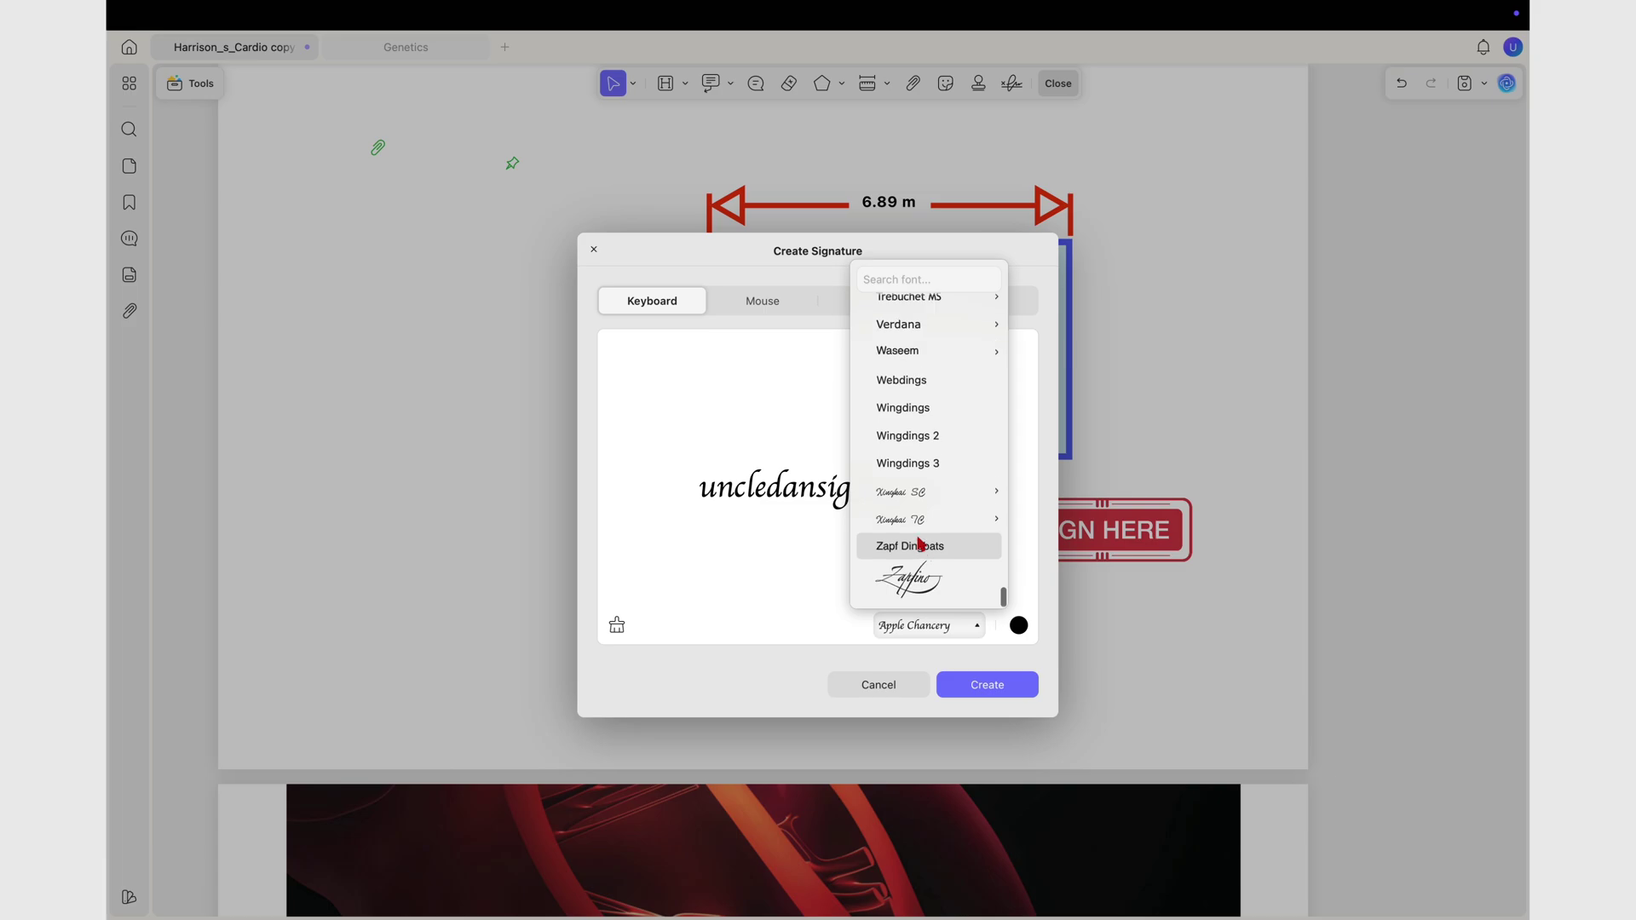
pyautogui.click(922, 581)
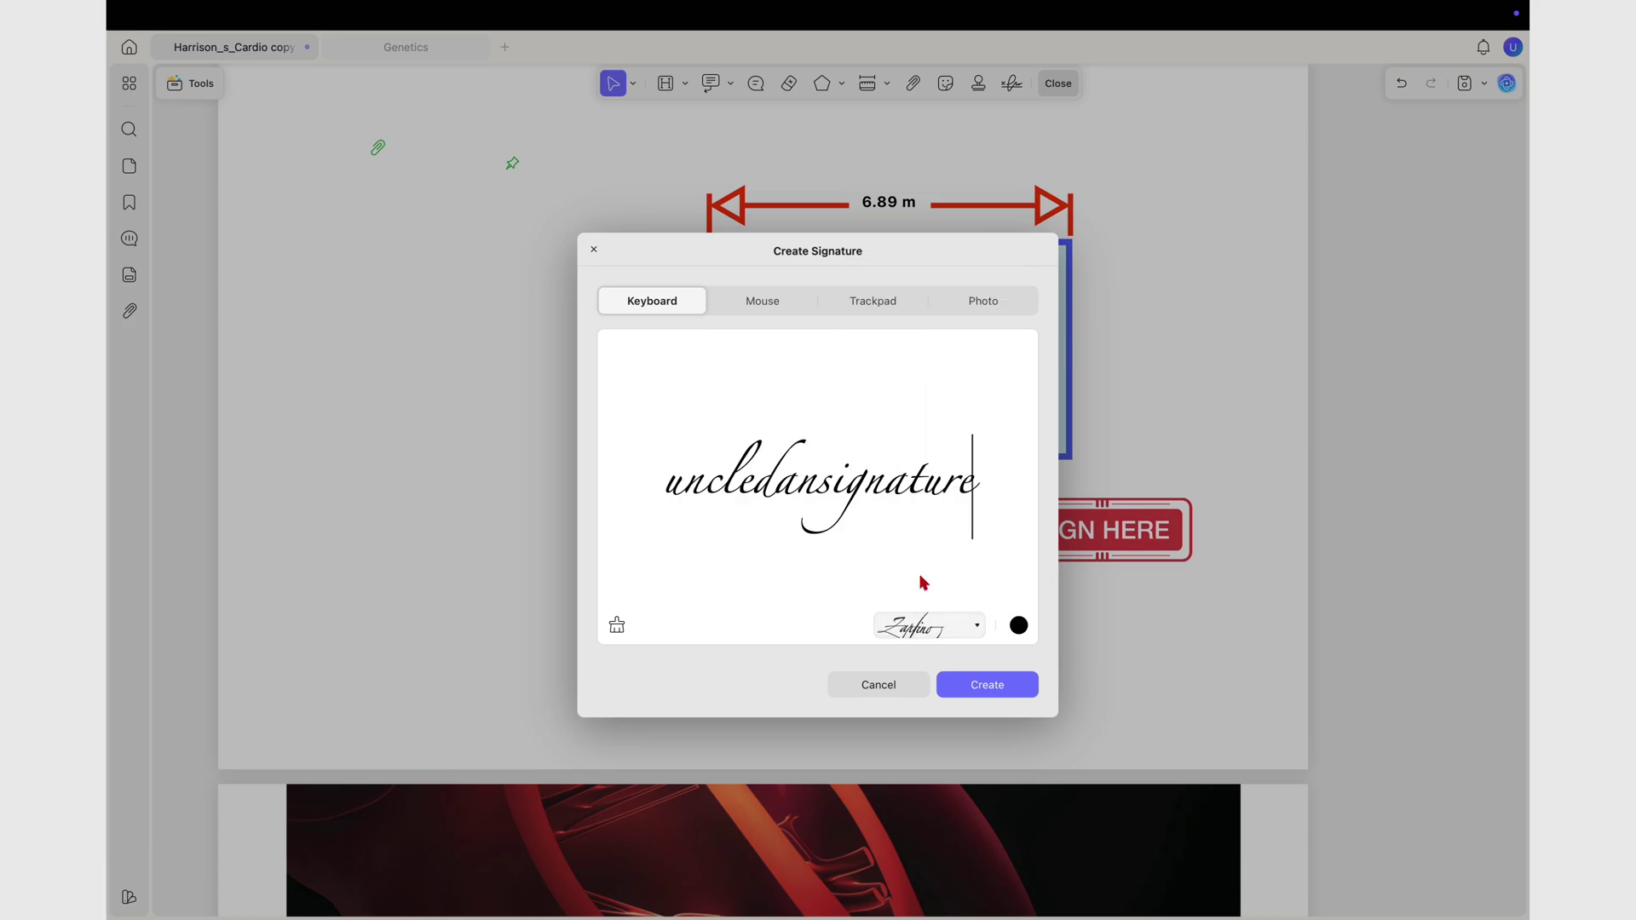
pyautogui.click(989, 688)
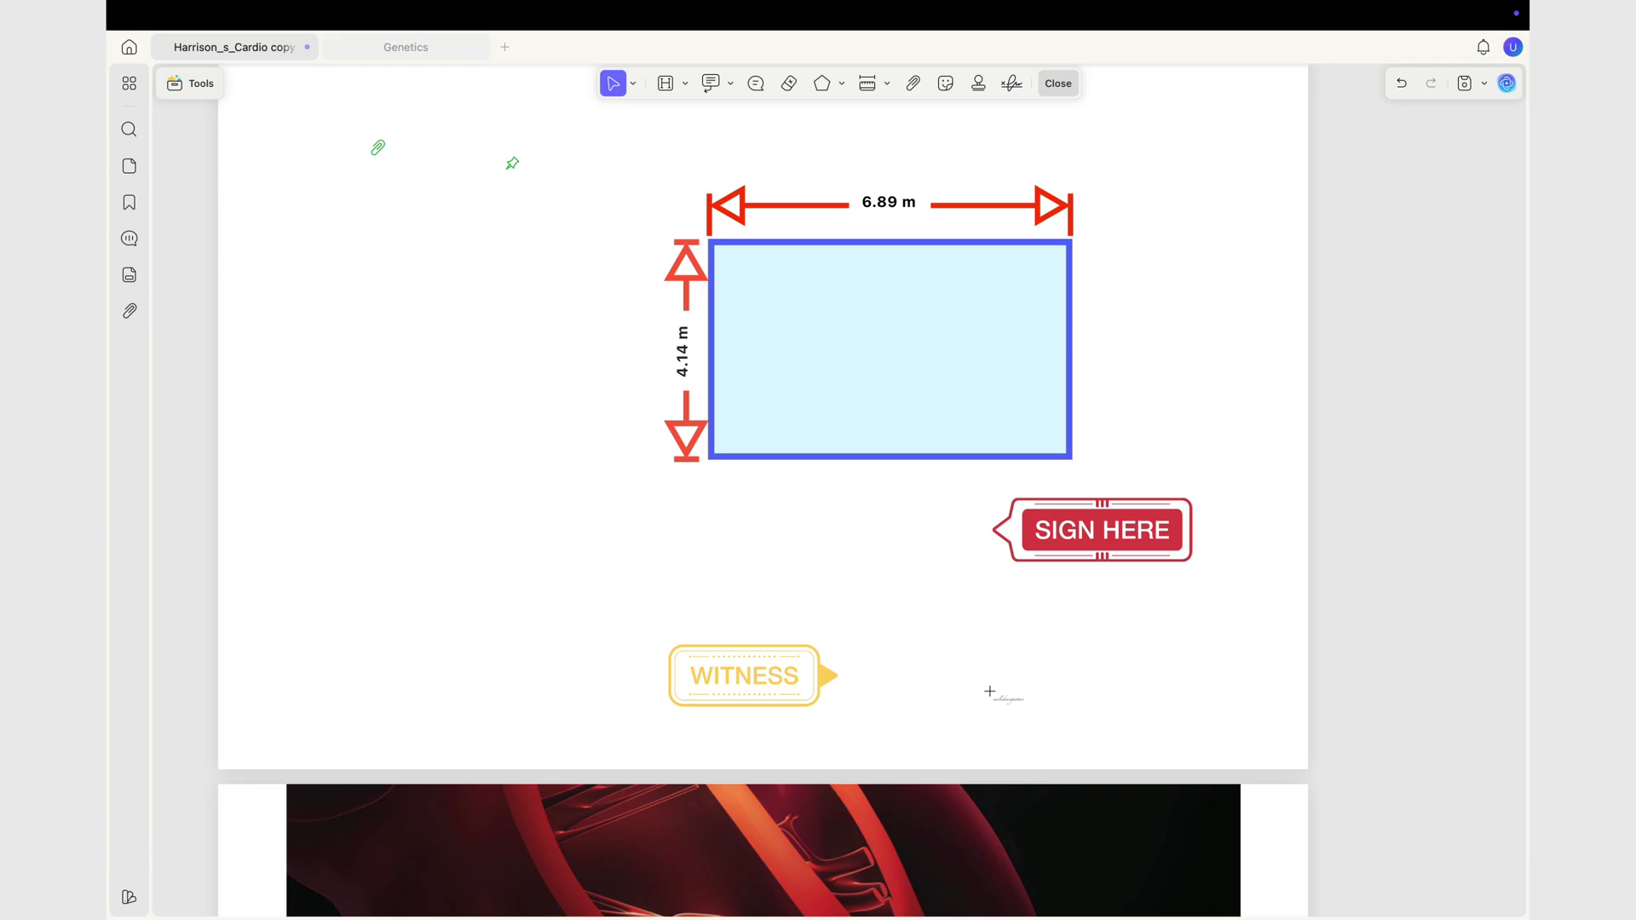
pyautogui.click(773, 535)
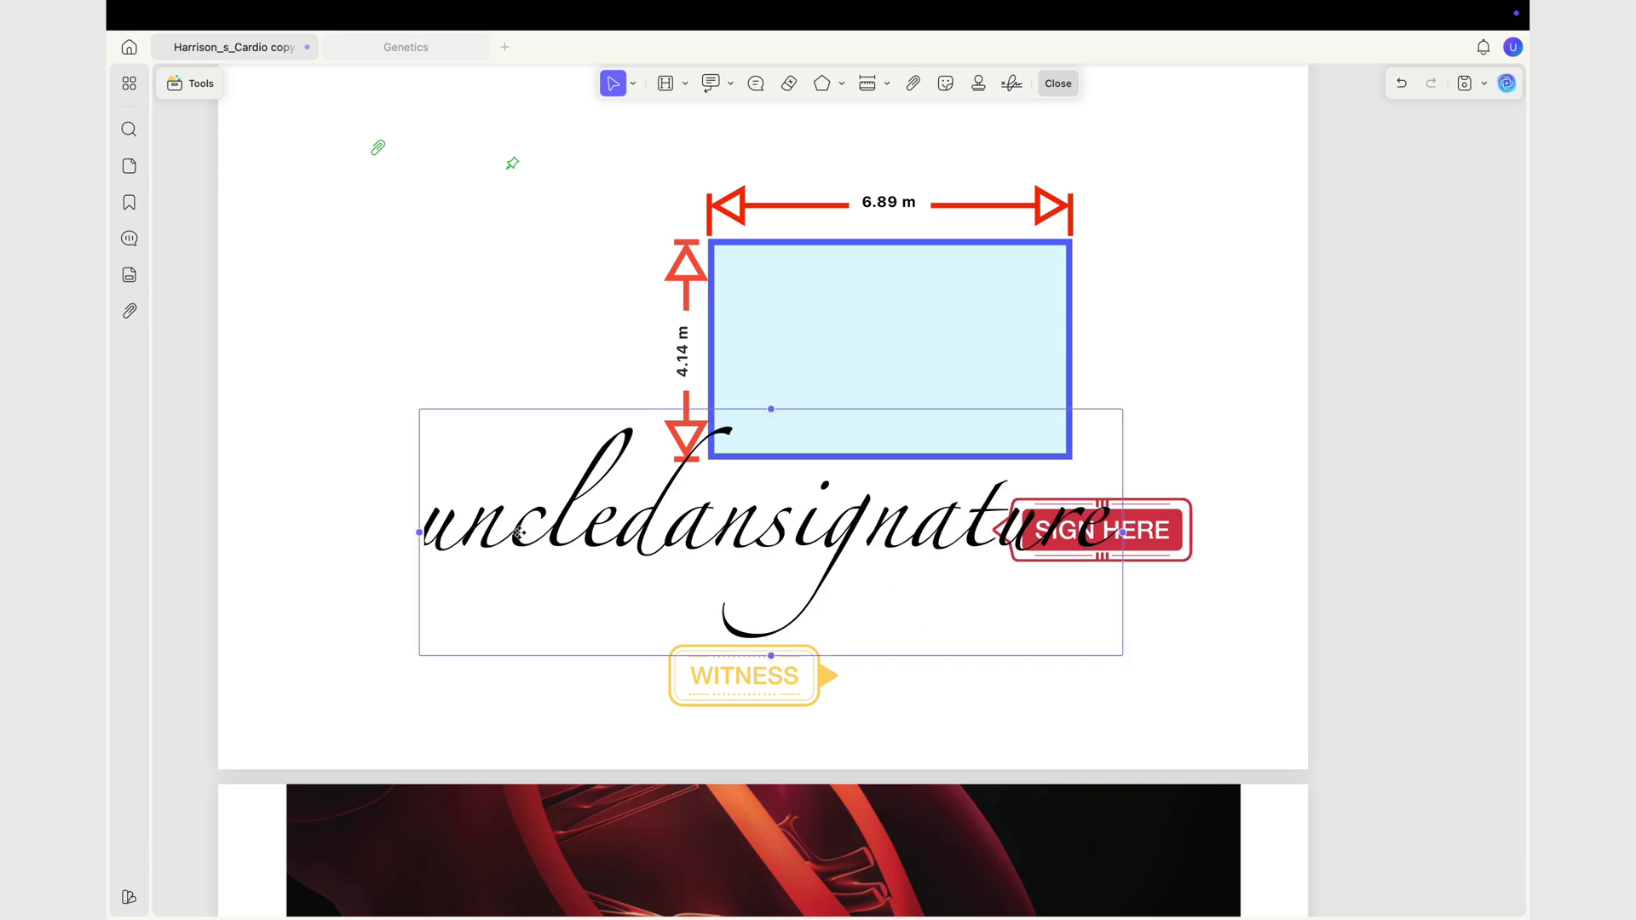
# Shrink the signature, move it below the blue rectangle, and narrow it further.
pyautogui.moveTo(419, 533); pyautogui.dragTo(771, 537)
pyautogui.moveTo(923, 547); pyautogui.dragTo(764, 550)
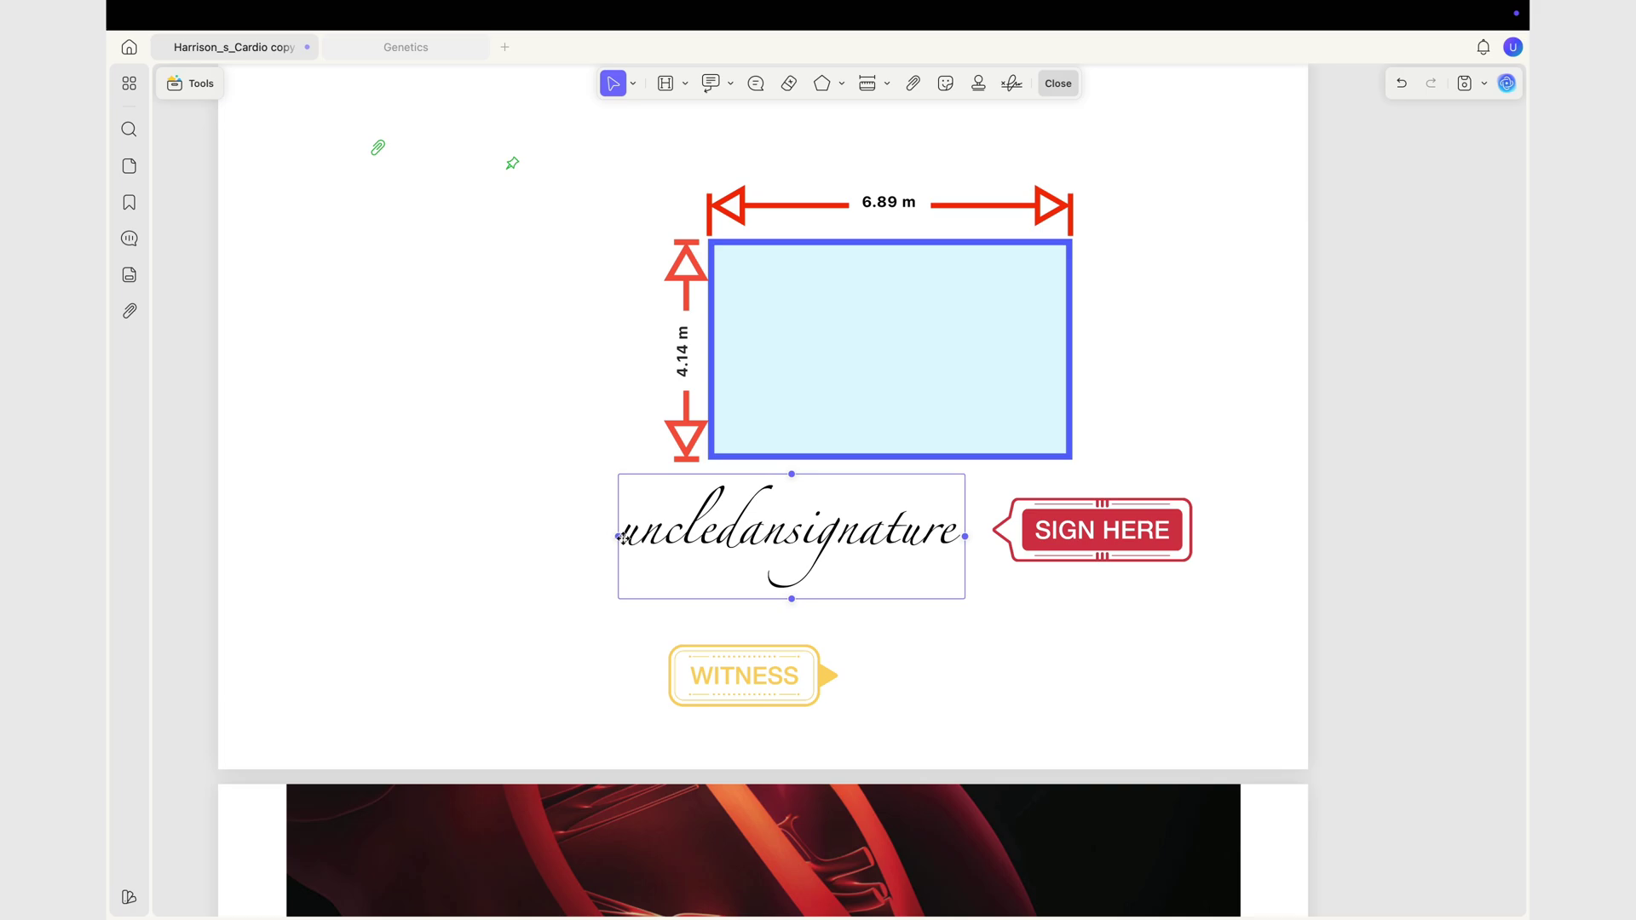
pyautogui.moveTo(618, 537); pyautogui.dragTo(838, 533)
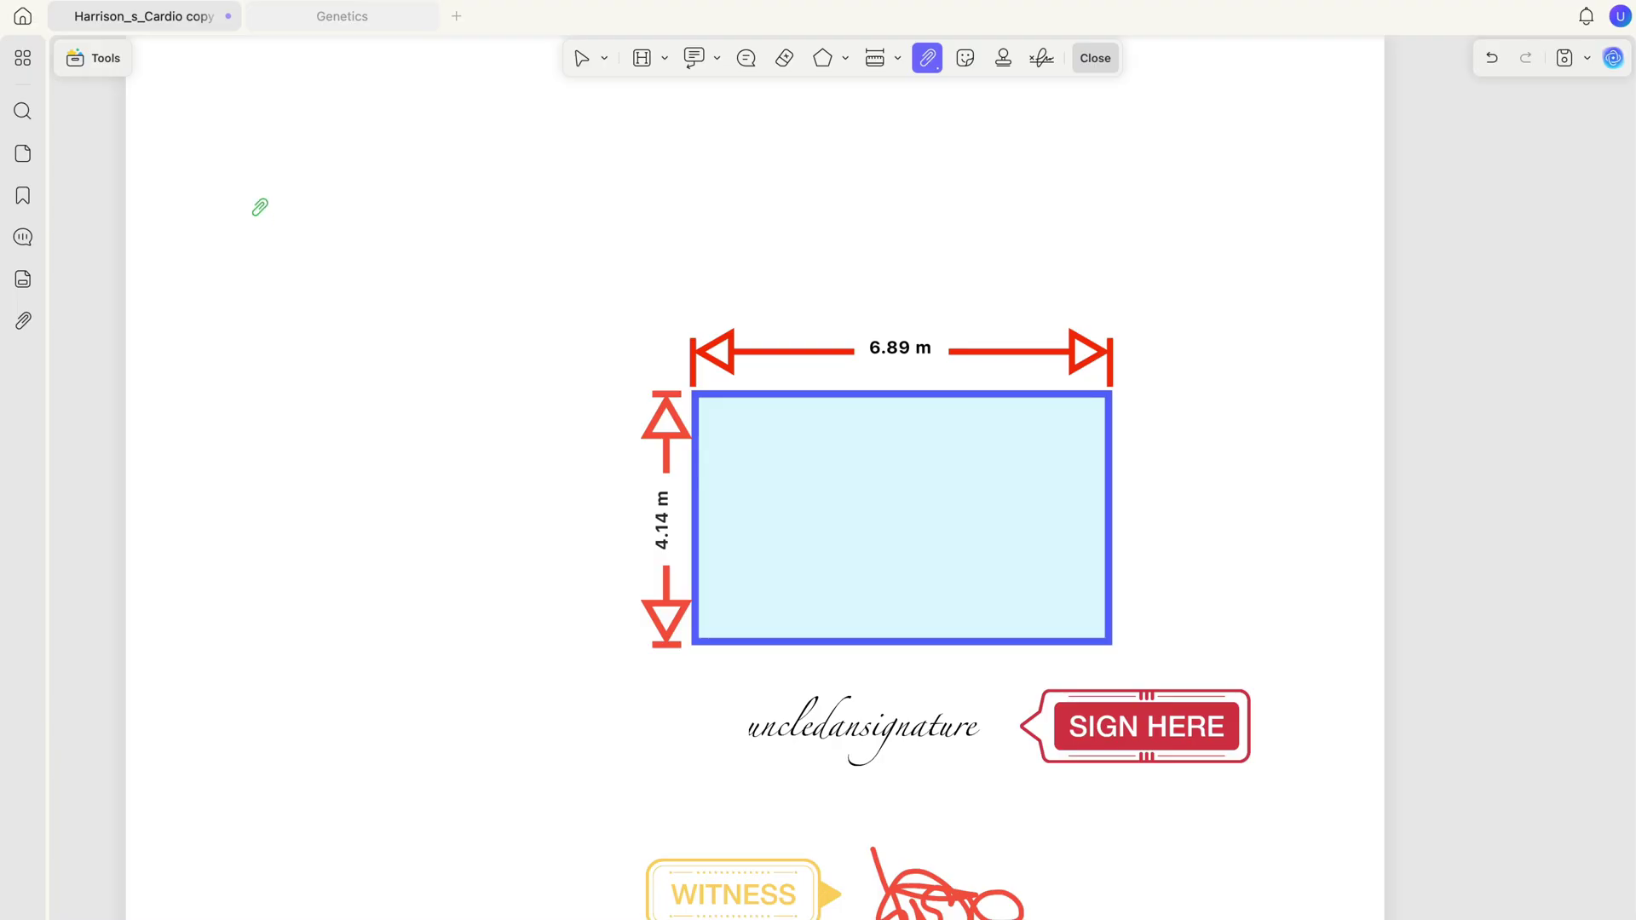
# Attach IMG_3728.PNG and Genetics.pdf as side-by-side file attachments near the page's top-left.
pyautogui.click(260, 208)
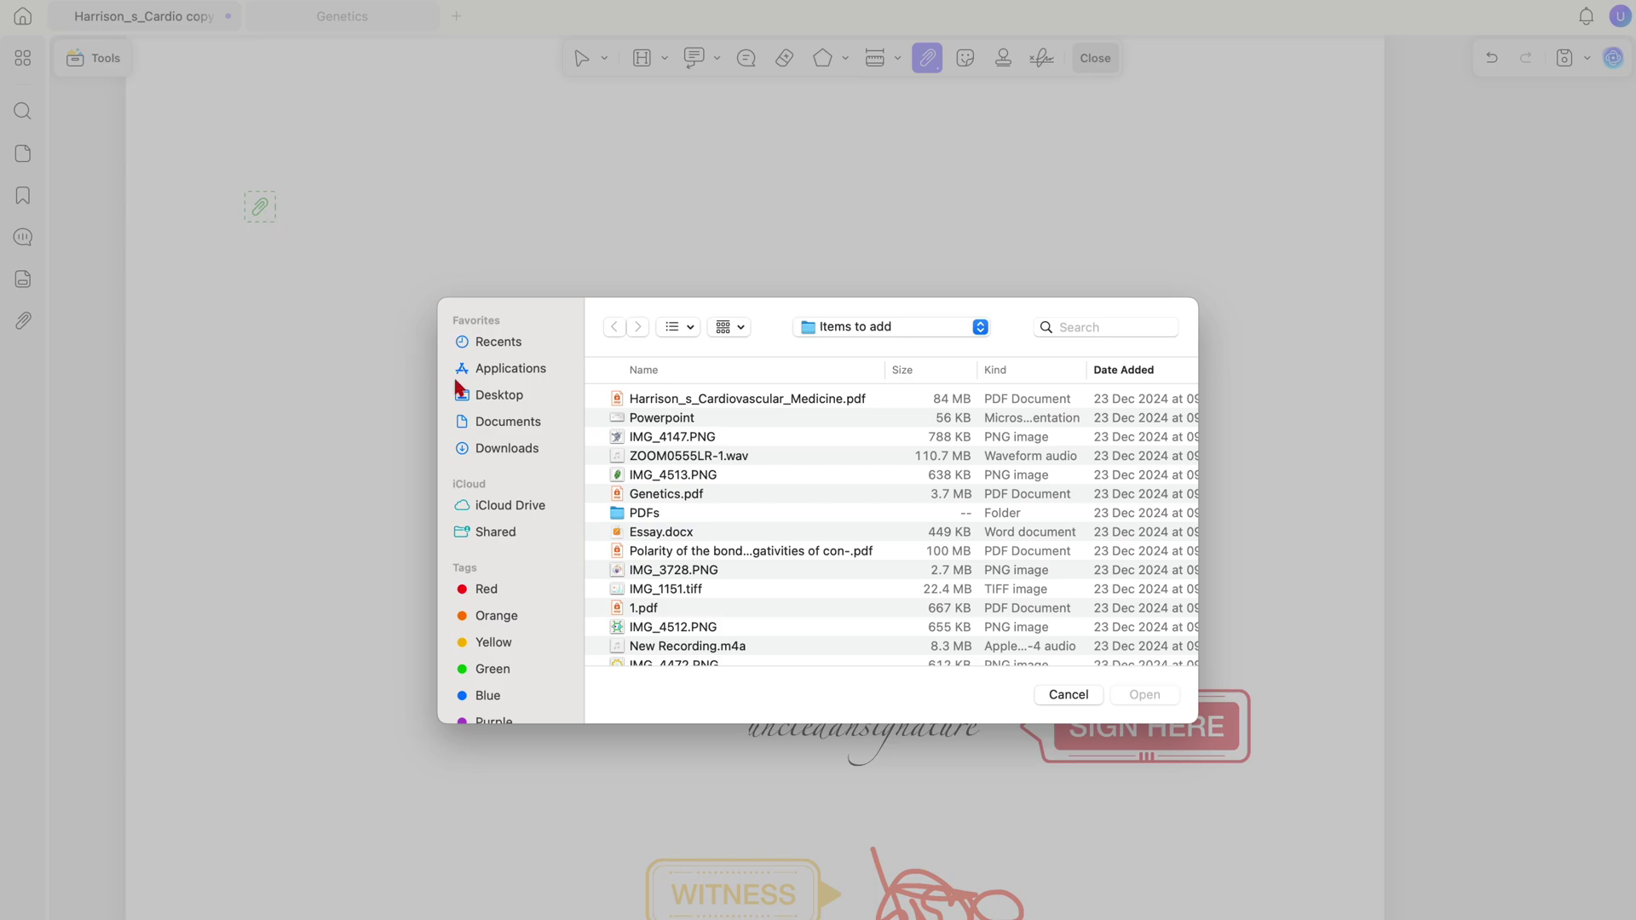
pyautogui.click(681, 574)
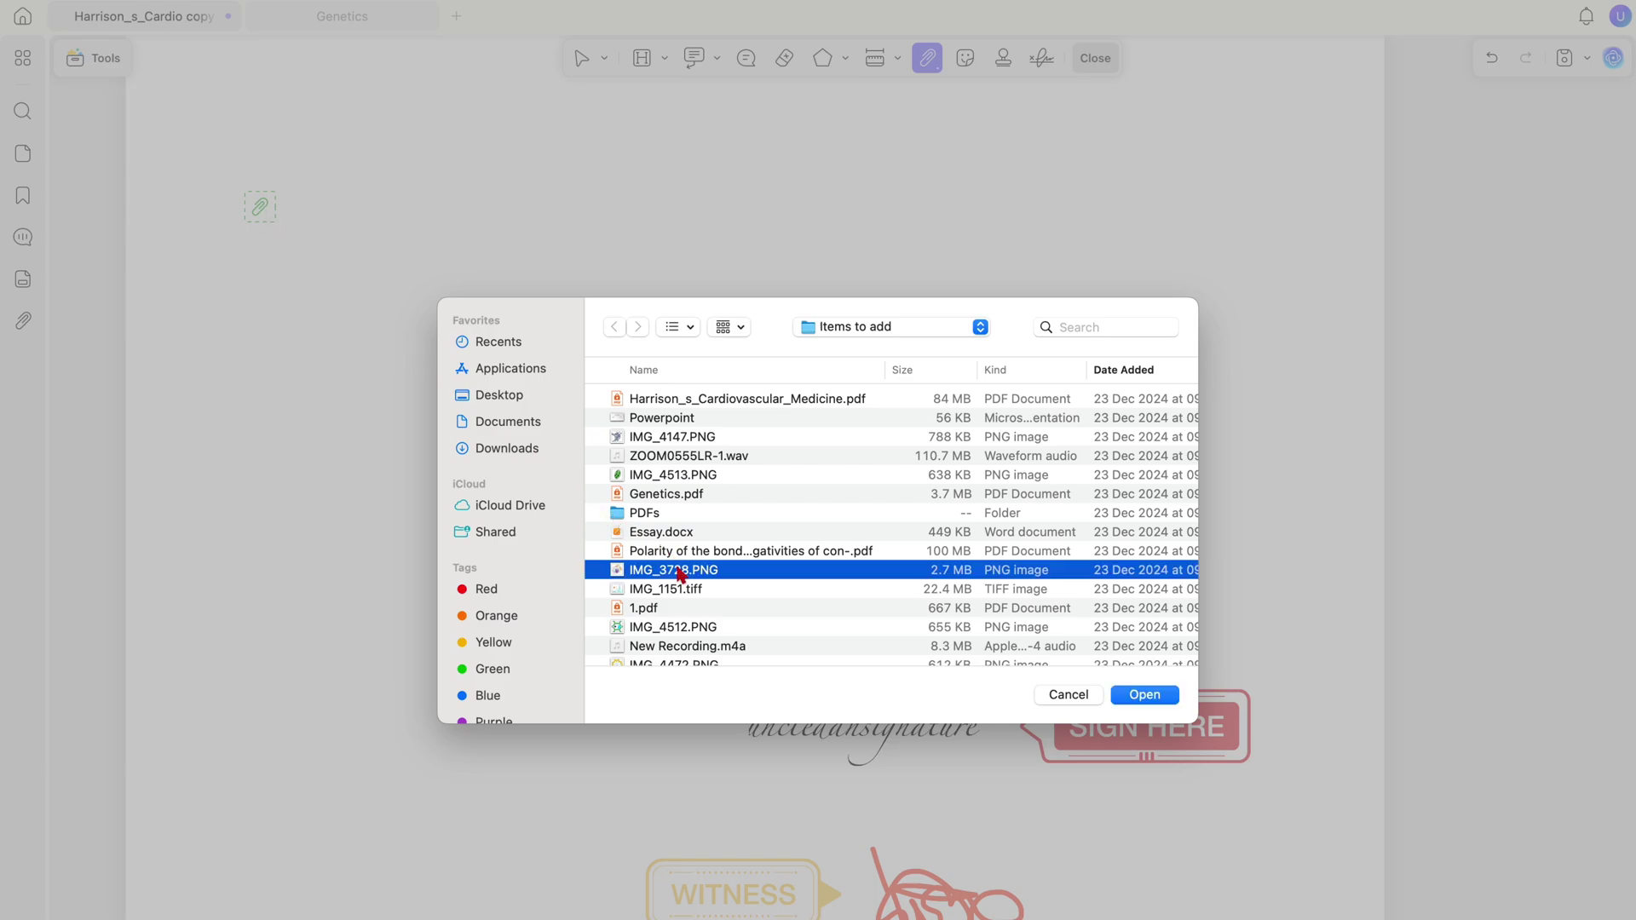
pyautogui.click(1132, 696)
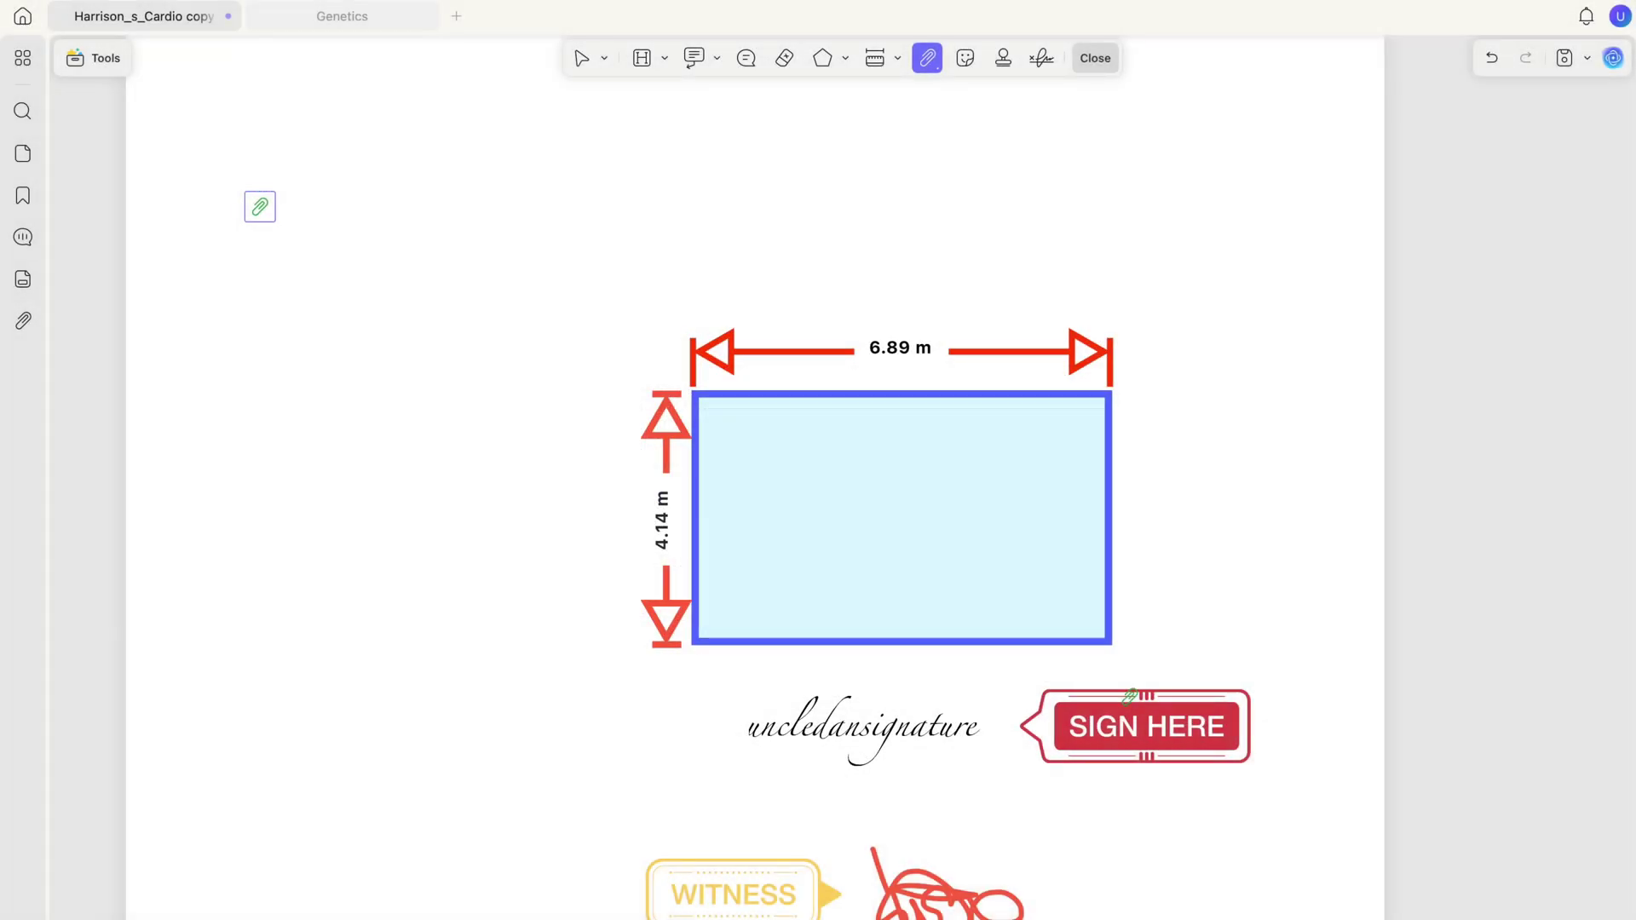
pyautogui.click(367, 208)
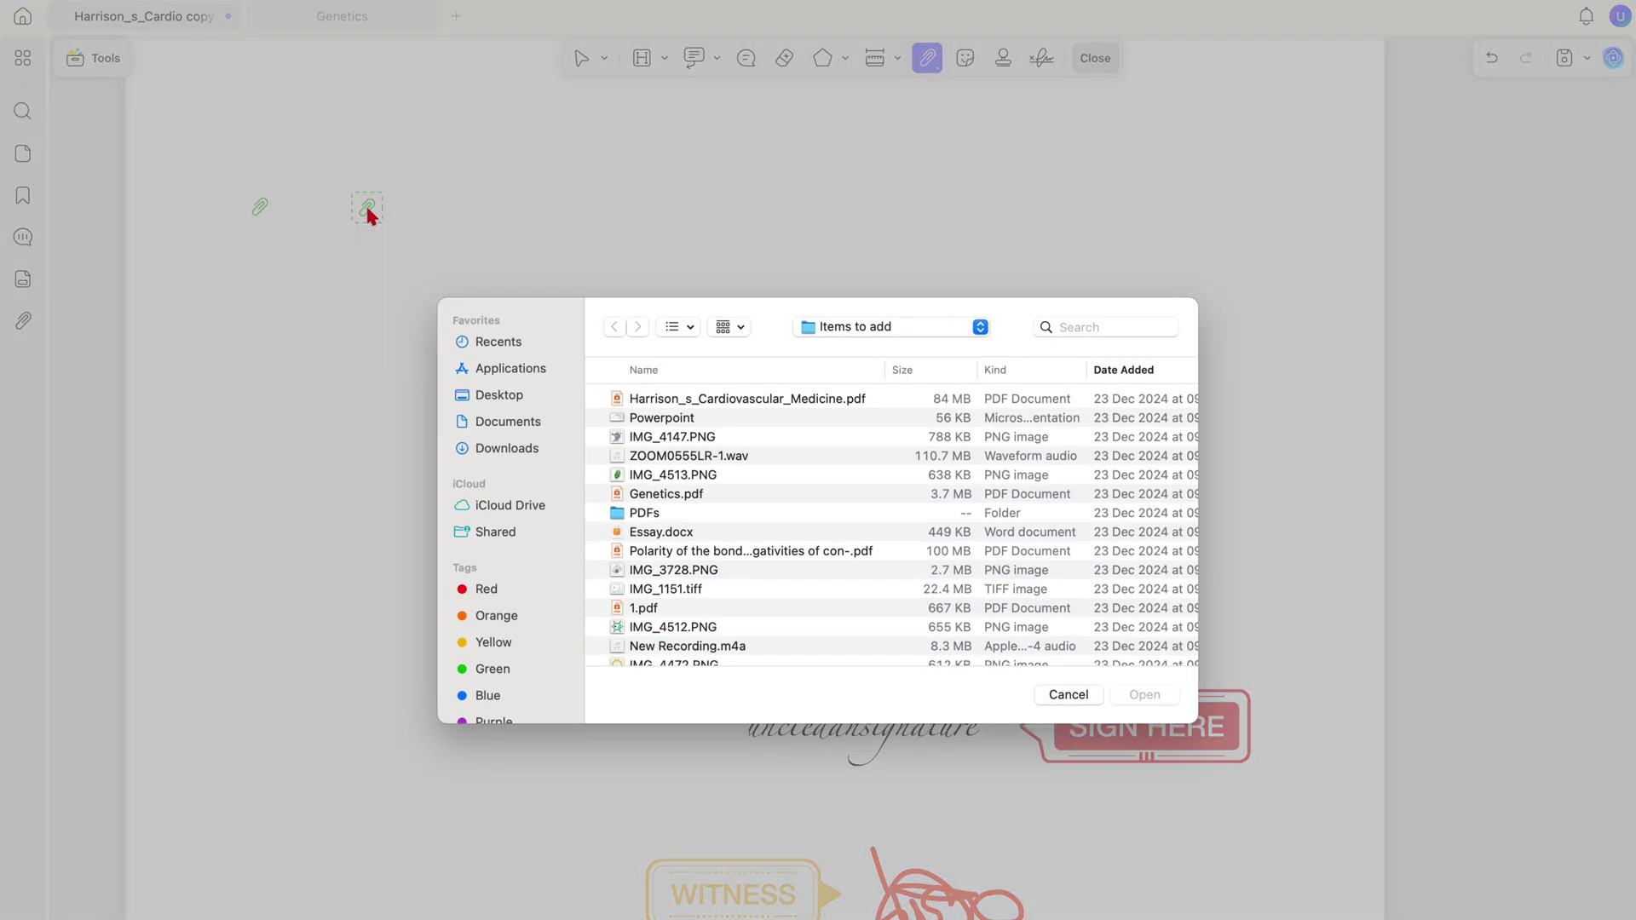
pyautogui.click(662, 498)
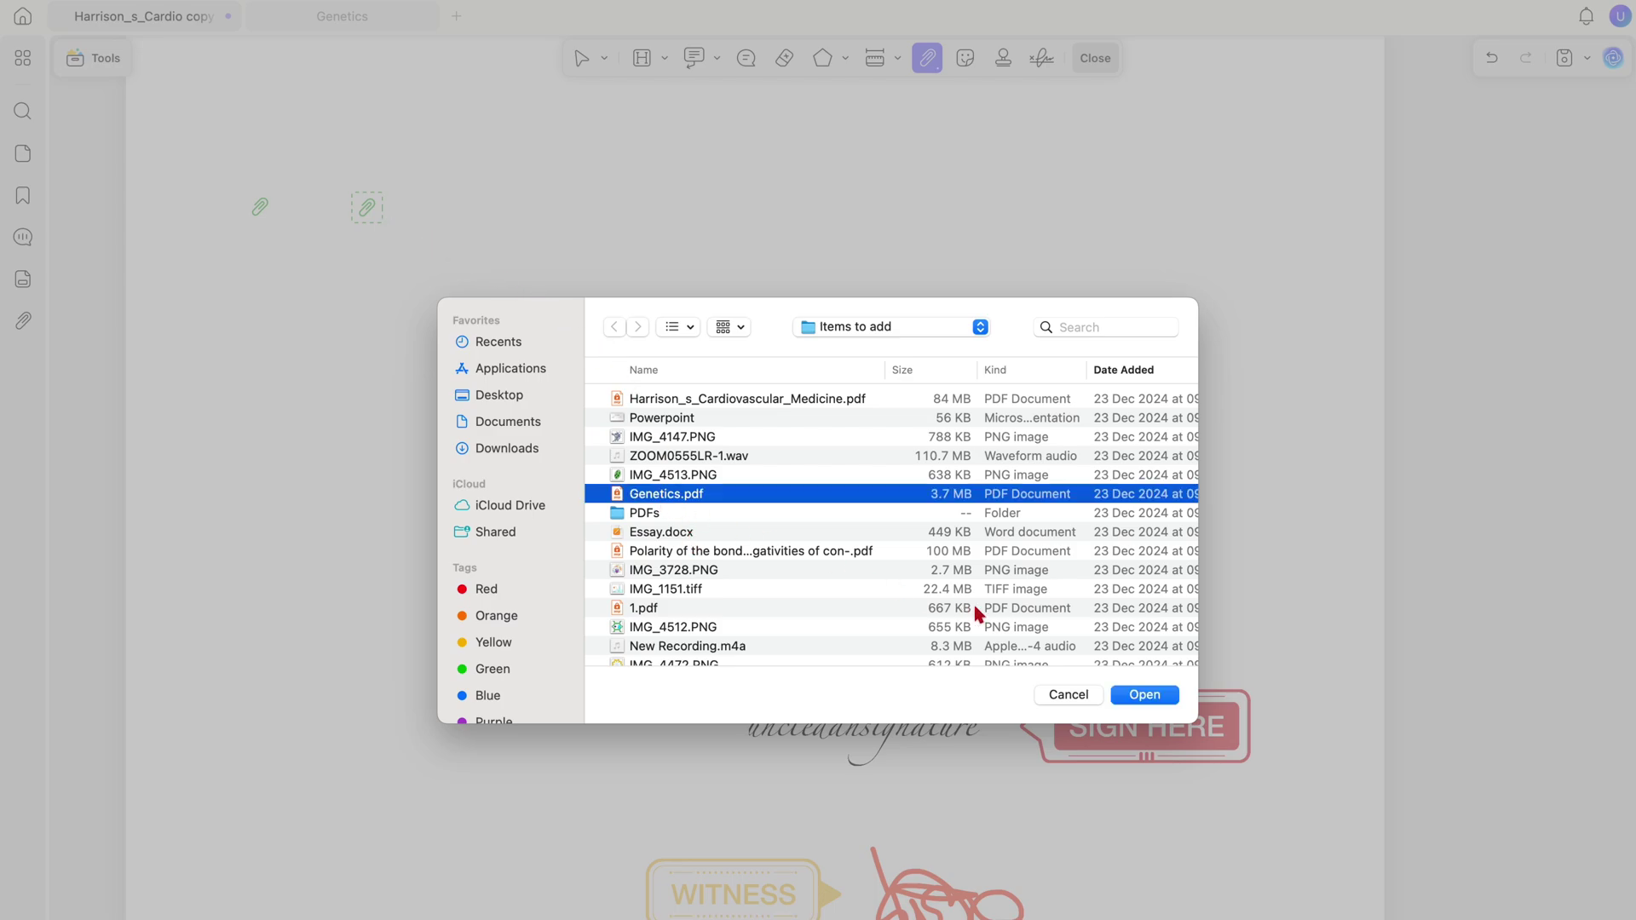
pyautogui.click(1144, 696)
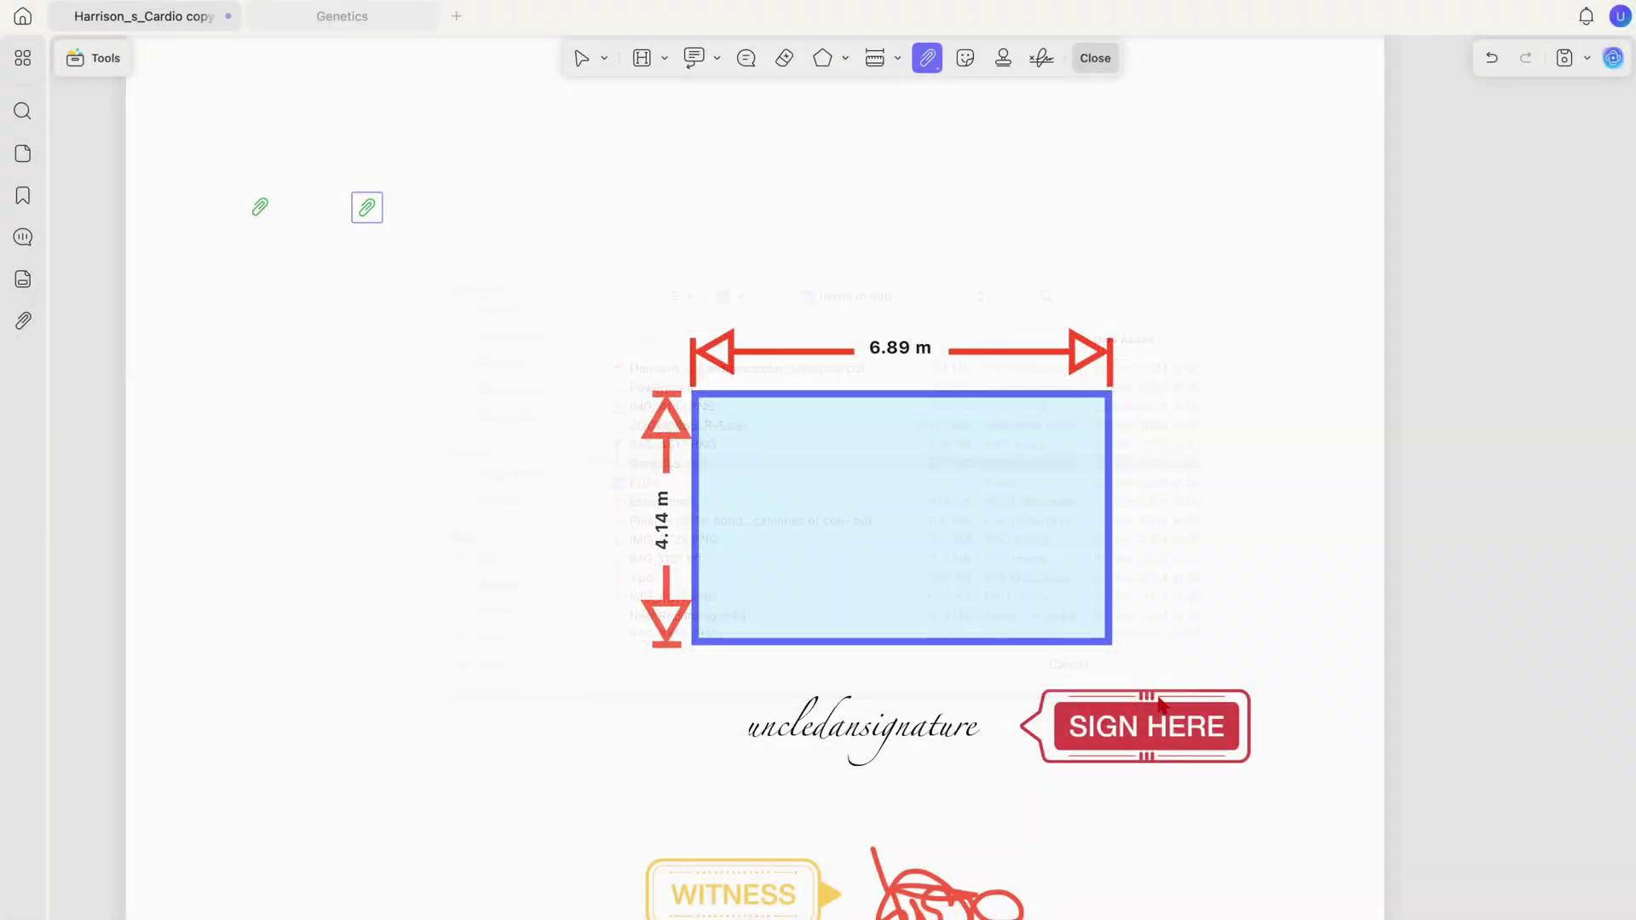
# Open the attachments, choosing Don't Open for the image and opening Genetics.pdf in a tab.
pyautogui.press('Escape')
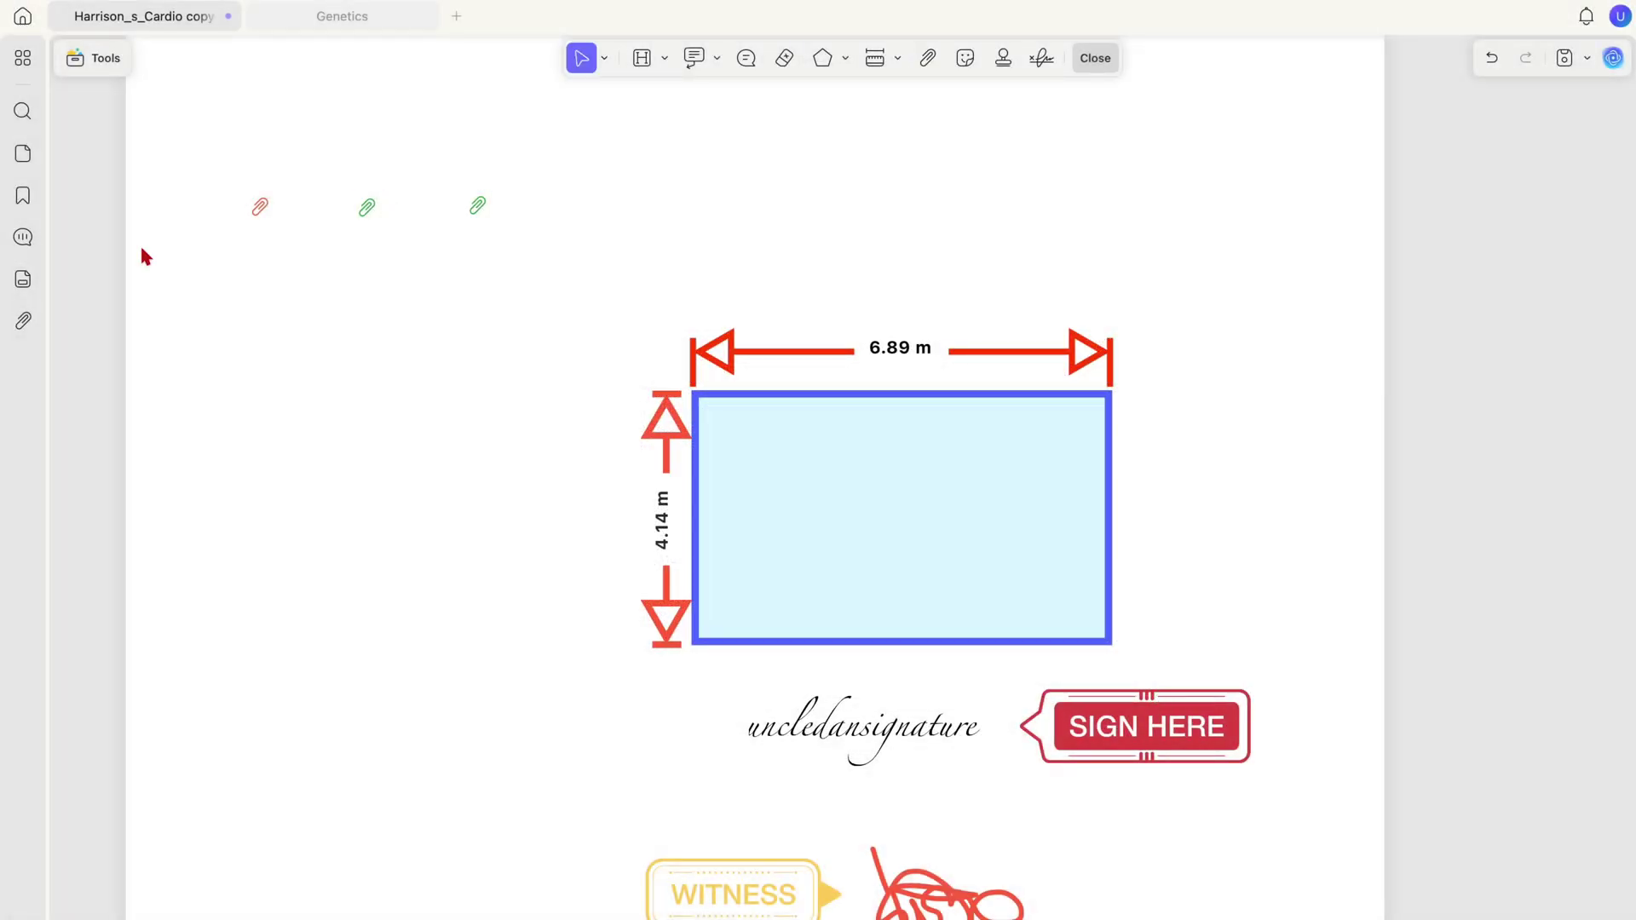
pyautogui.doubleClick(260, 206)
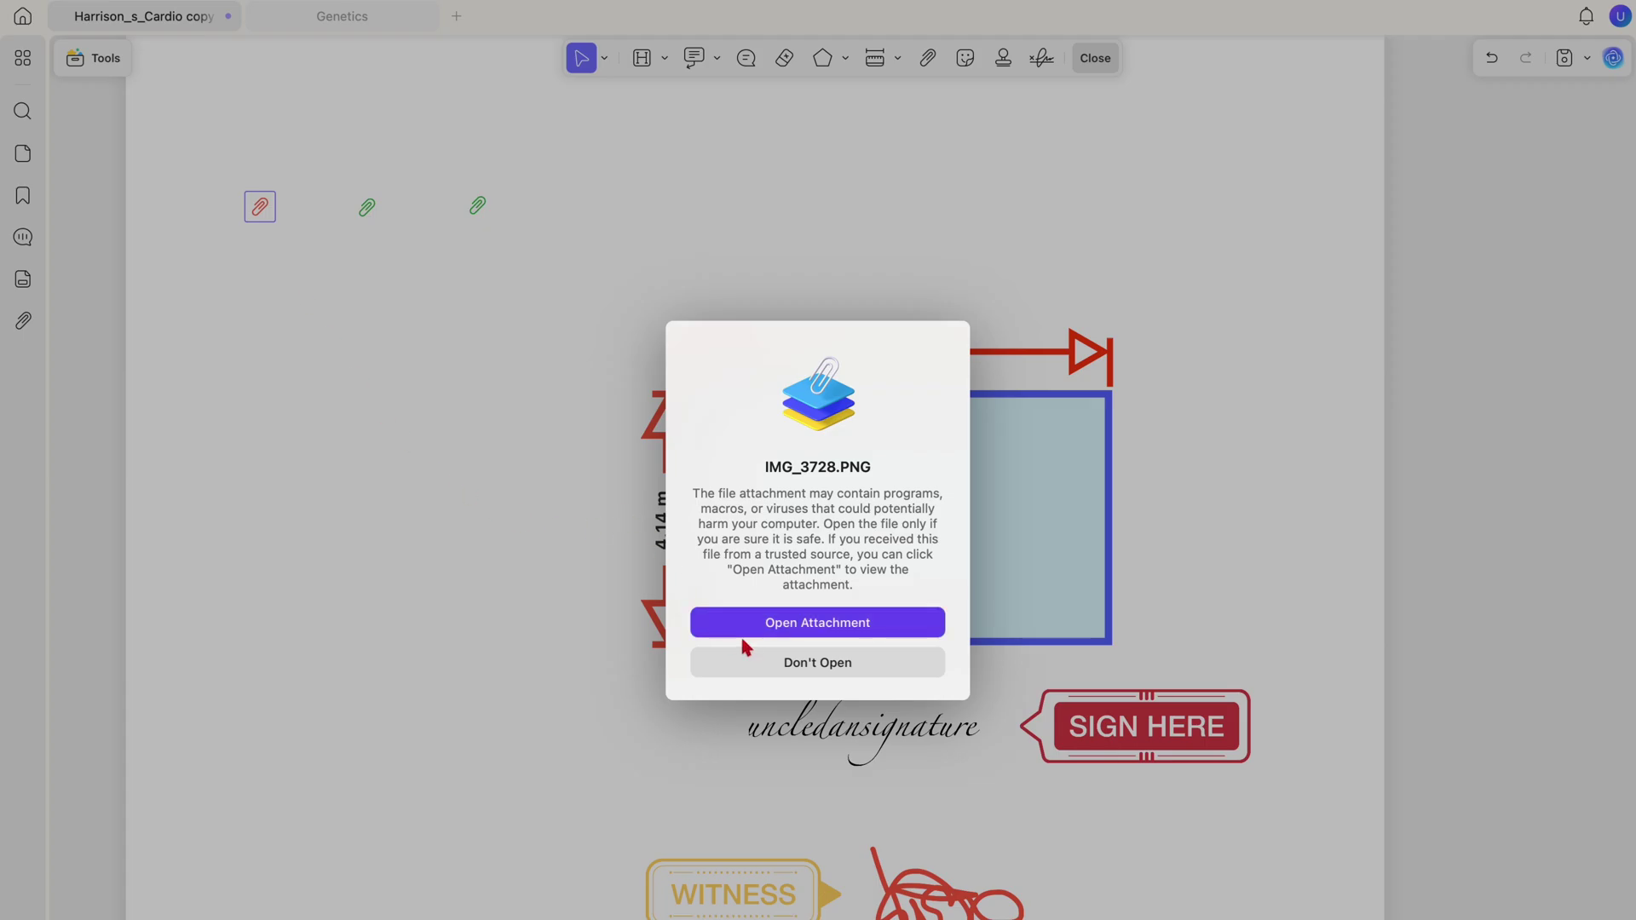
pyautogui.click(765, 670)
pyautogui.doubleClick(368, 209)
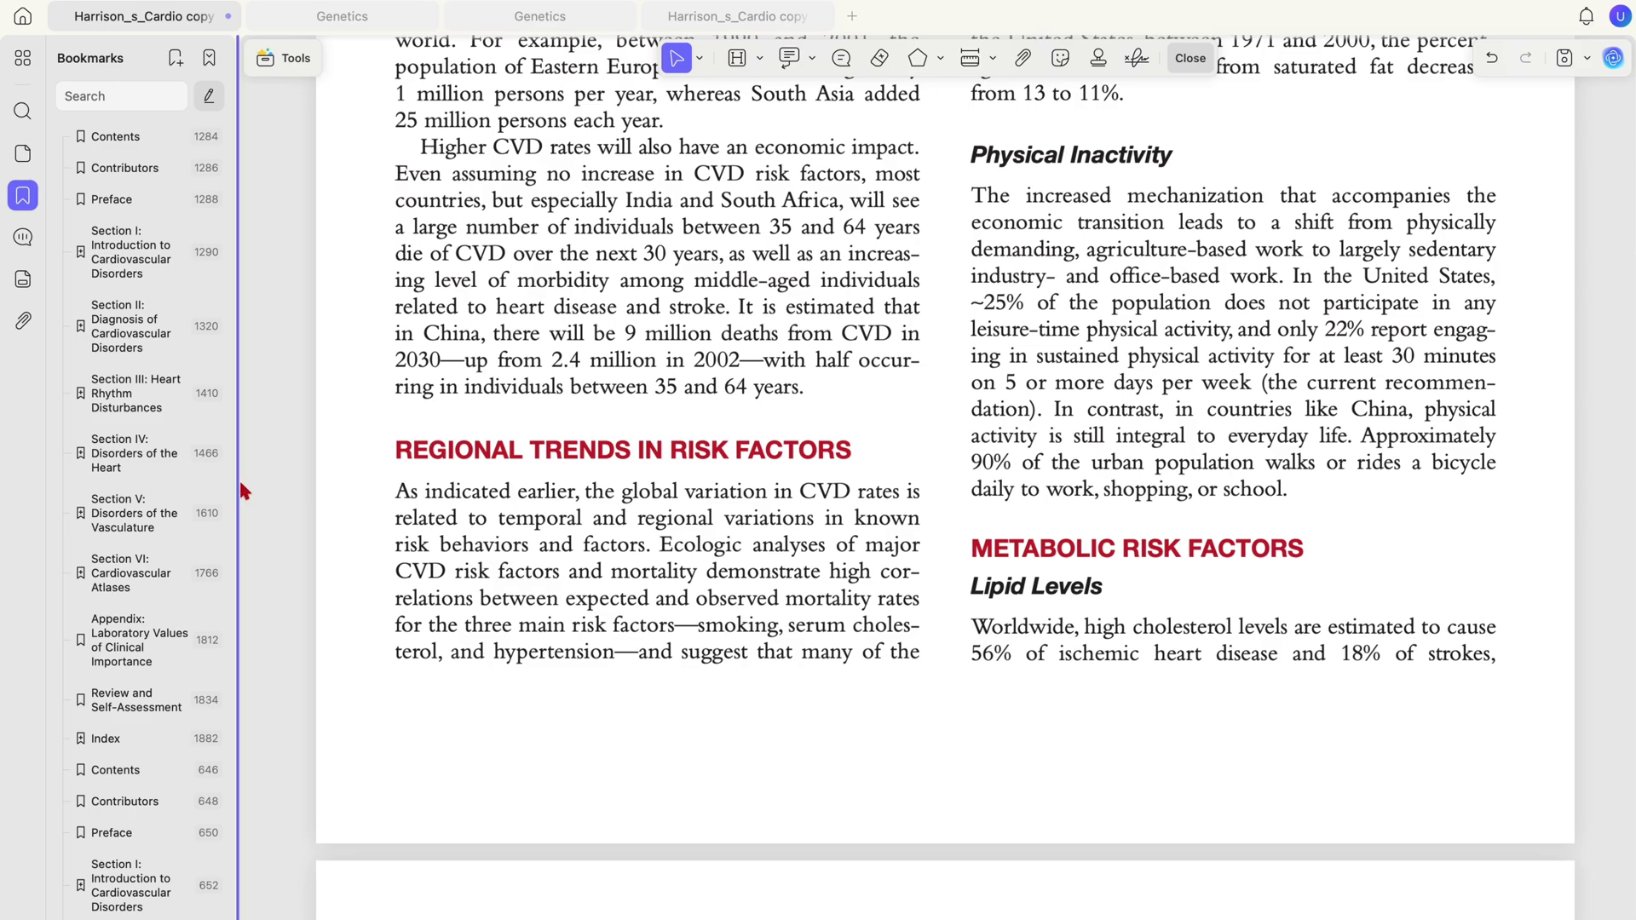
# In the widened Bookmarks panel, rename Preface to 'Renaming' and jump to the Section I bookmark.
pyautogui.moveTo(240, 482); pyautogui.dragTo(533, 495)
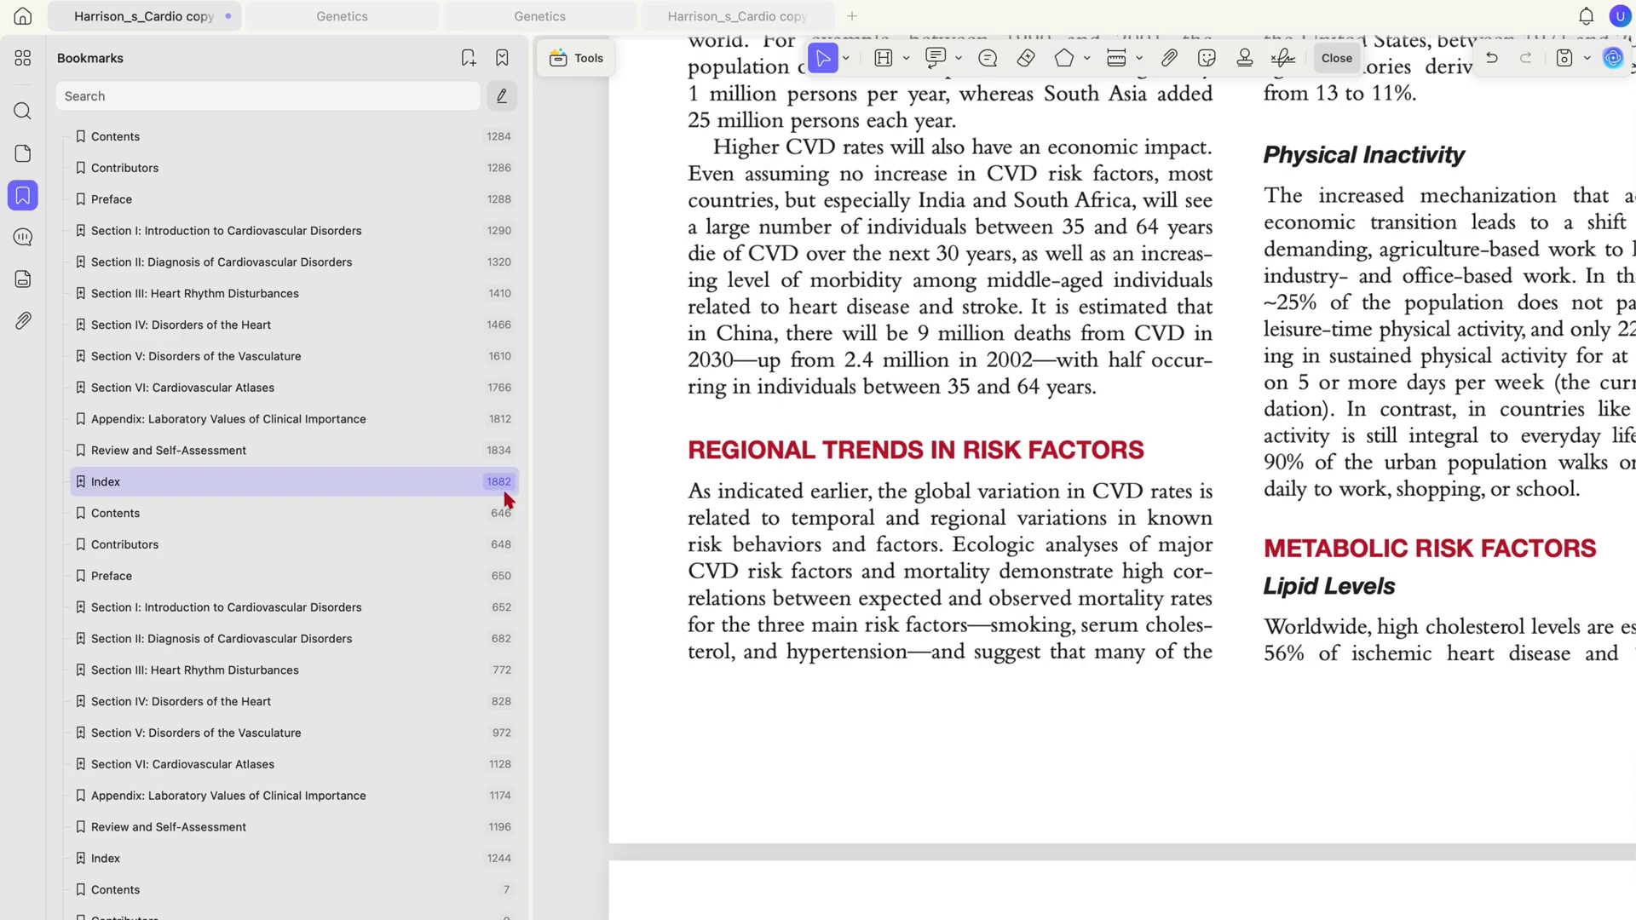
pyautogui.scroll(-3, 335, 494)
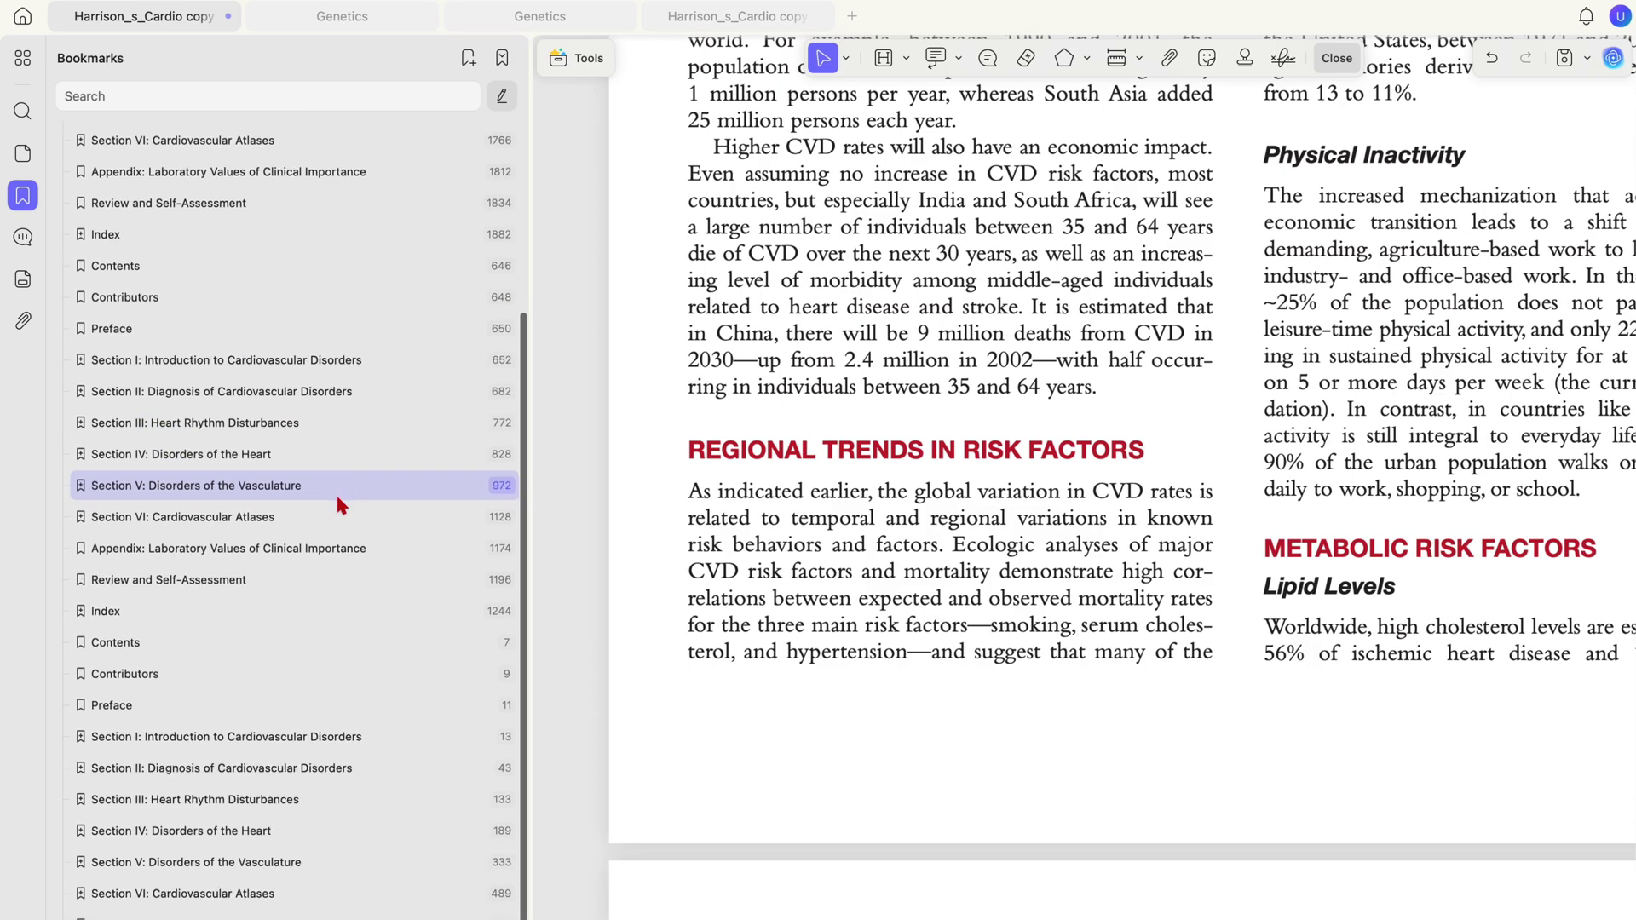
pyautogui.scroll(3, 337, 499)
pyautogui.scroll(3, 337, 503)
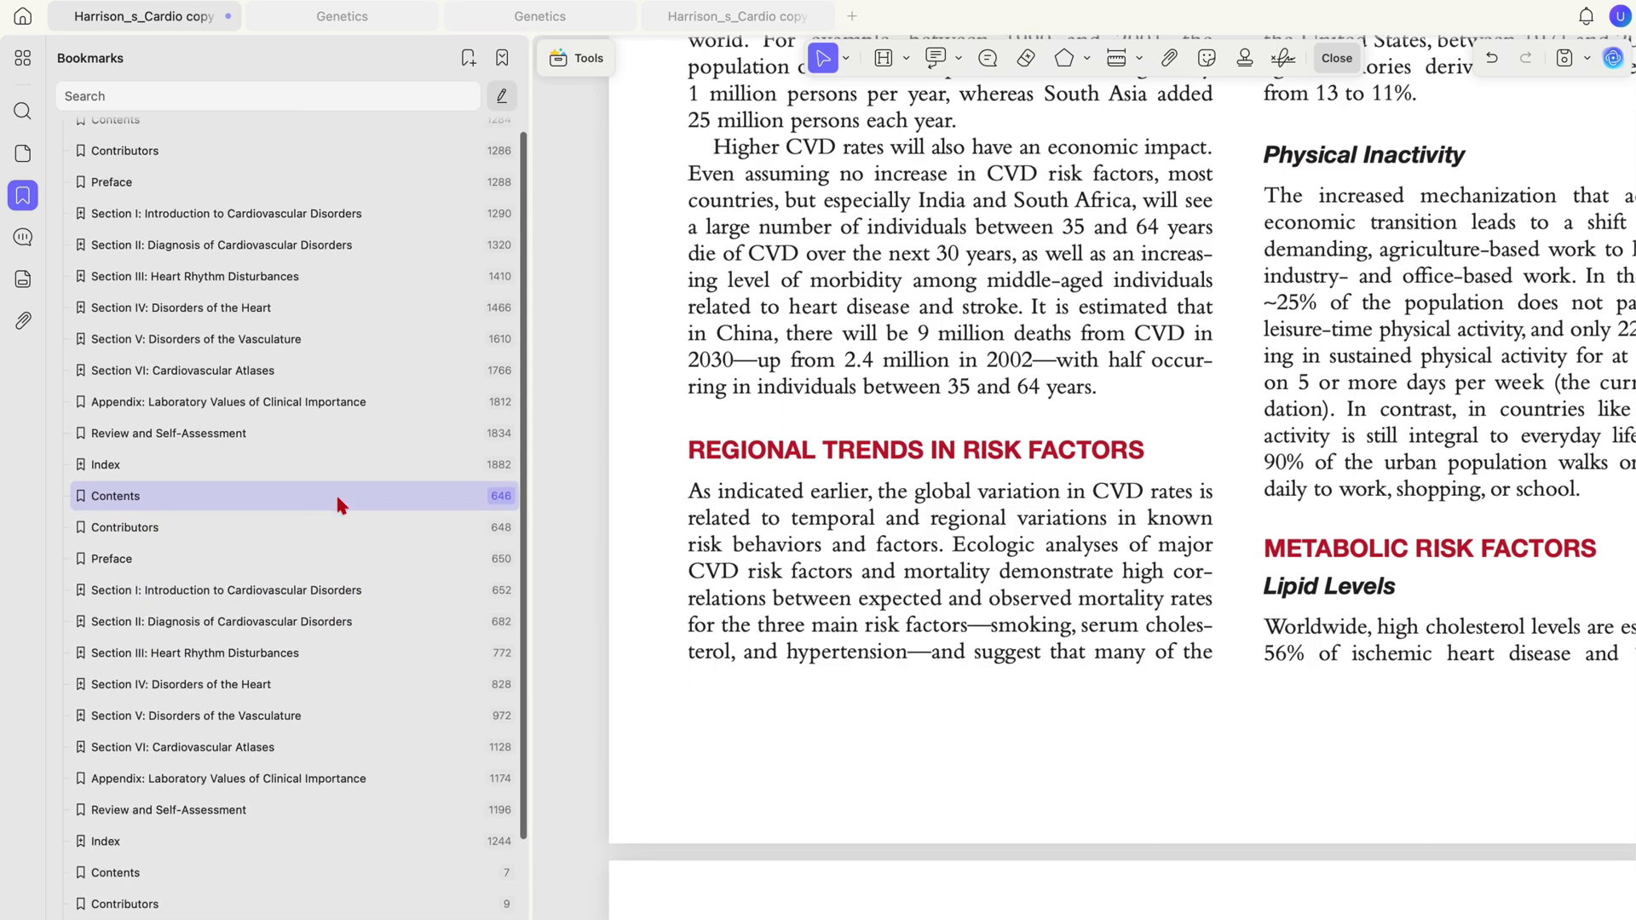
pyautogui.doubleClick(254, 202)
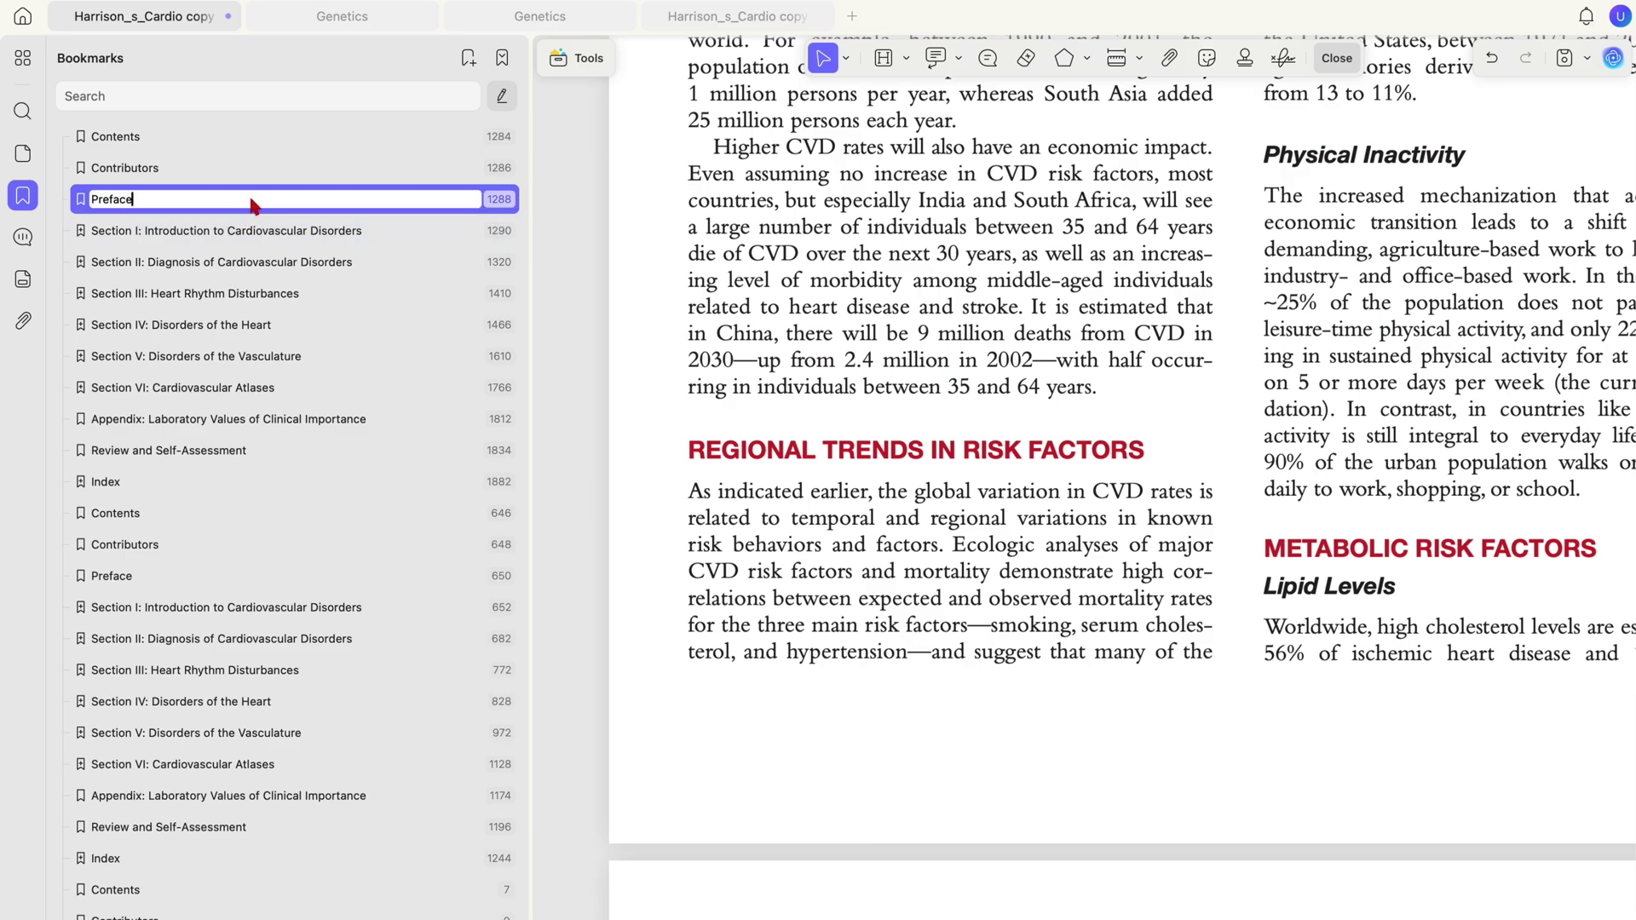
pyautogui.press('BackSpace')
pyautogui.press('BackSpace')
pyautogui.press('BackSpace')
pyautogui.press('BackSpace')
pyautogui.press('BackSpace')
pyautogui.press('BackSpace')
pyautogui.press('BackSpace')
pyautogui.write('Renamin')
pyautogui.click(254, 231)
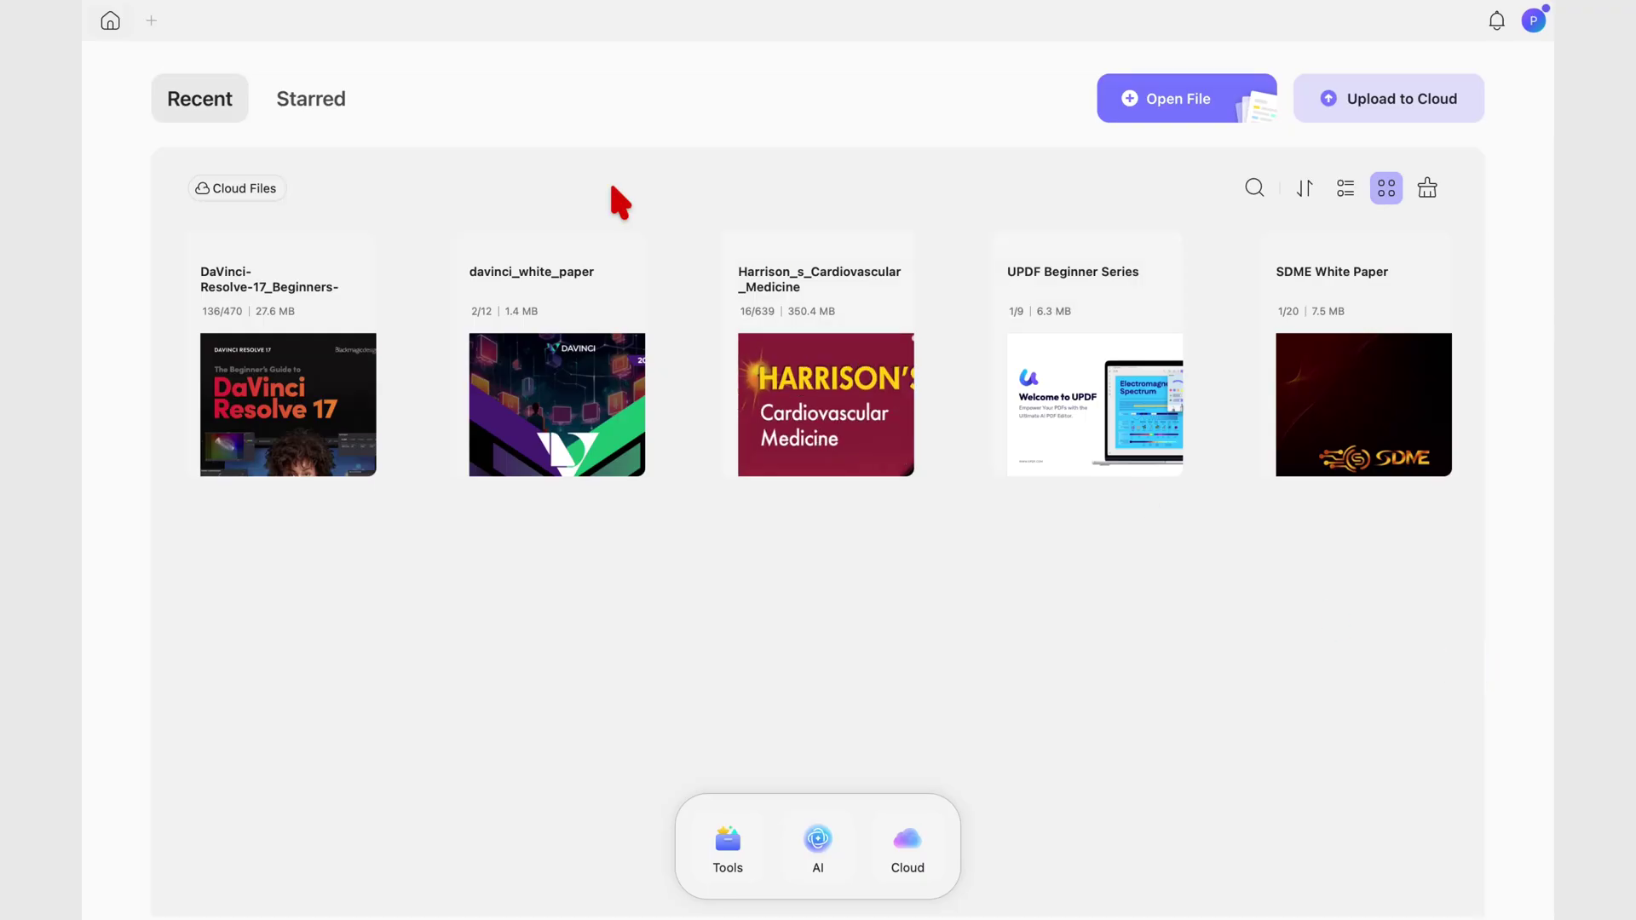
# Open UPDF Settings and scroll through the General appearance preferences.
pyautogui.click(157, 14)
pyautogui.click(179, 86)
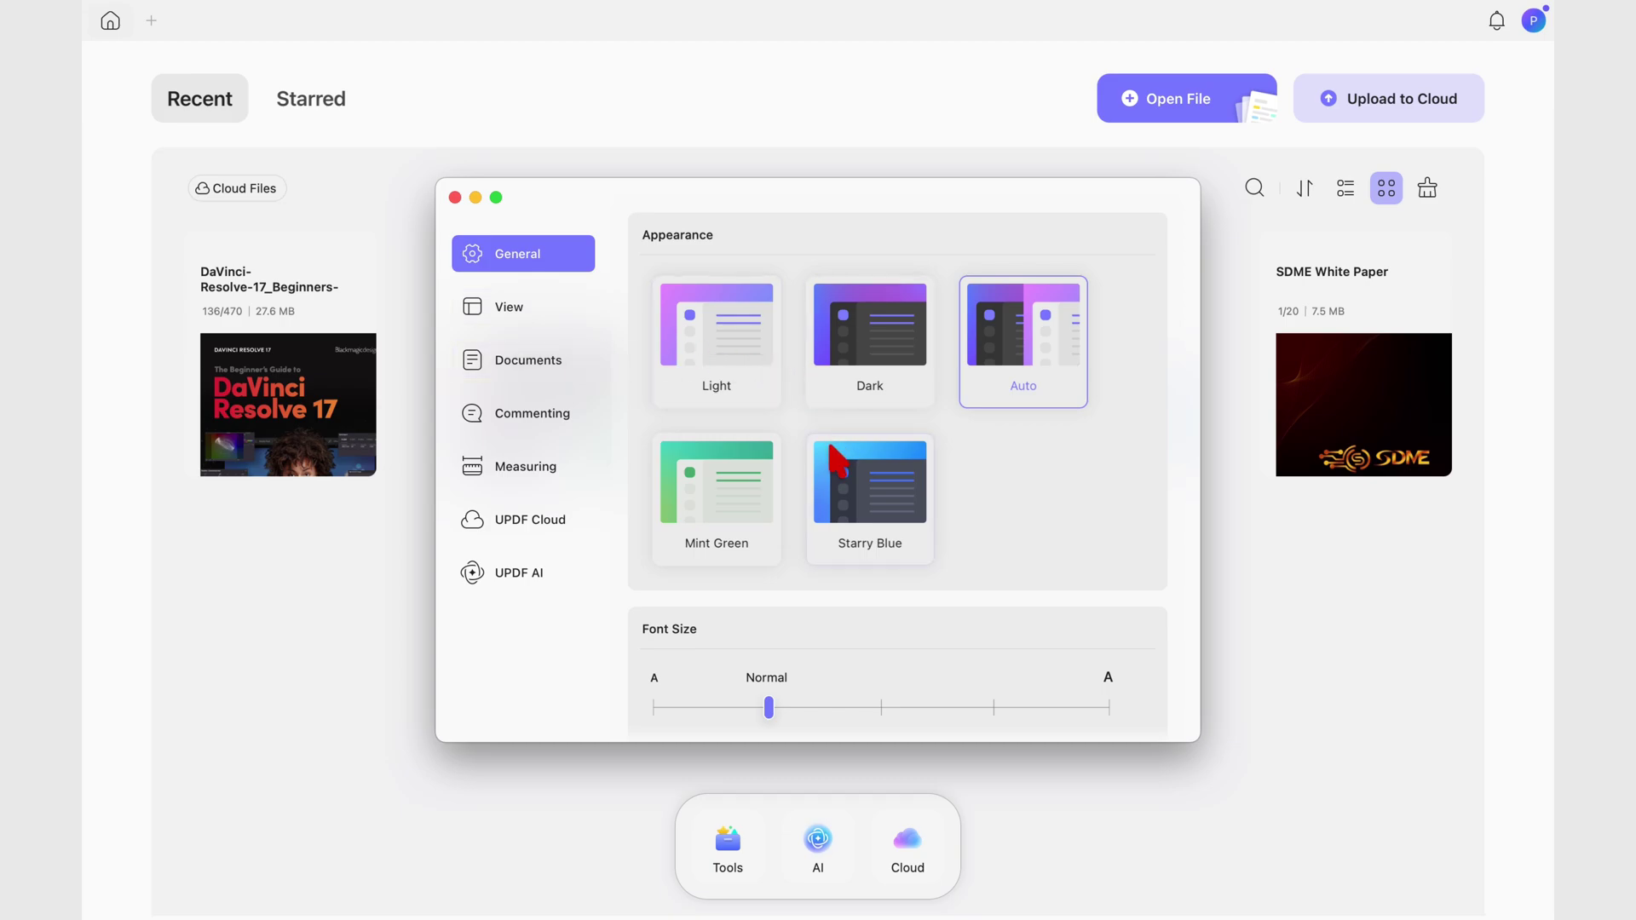
pyautogui.scroll(-5, 833, 422)
pyautogui.scroll(-3, 831, 448)
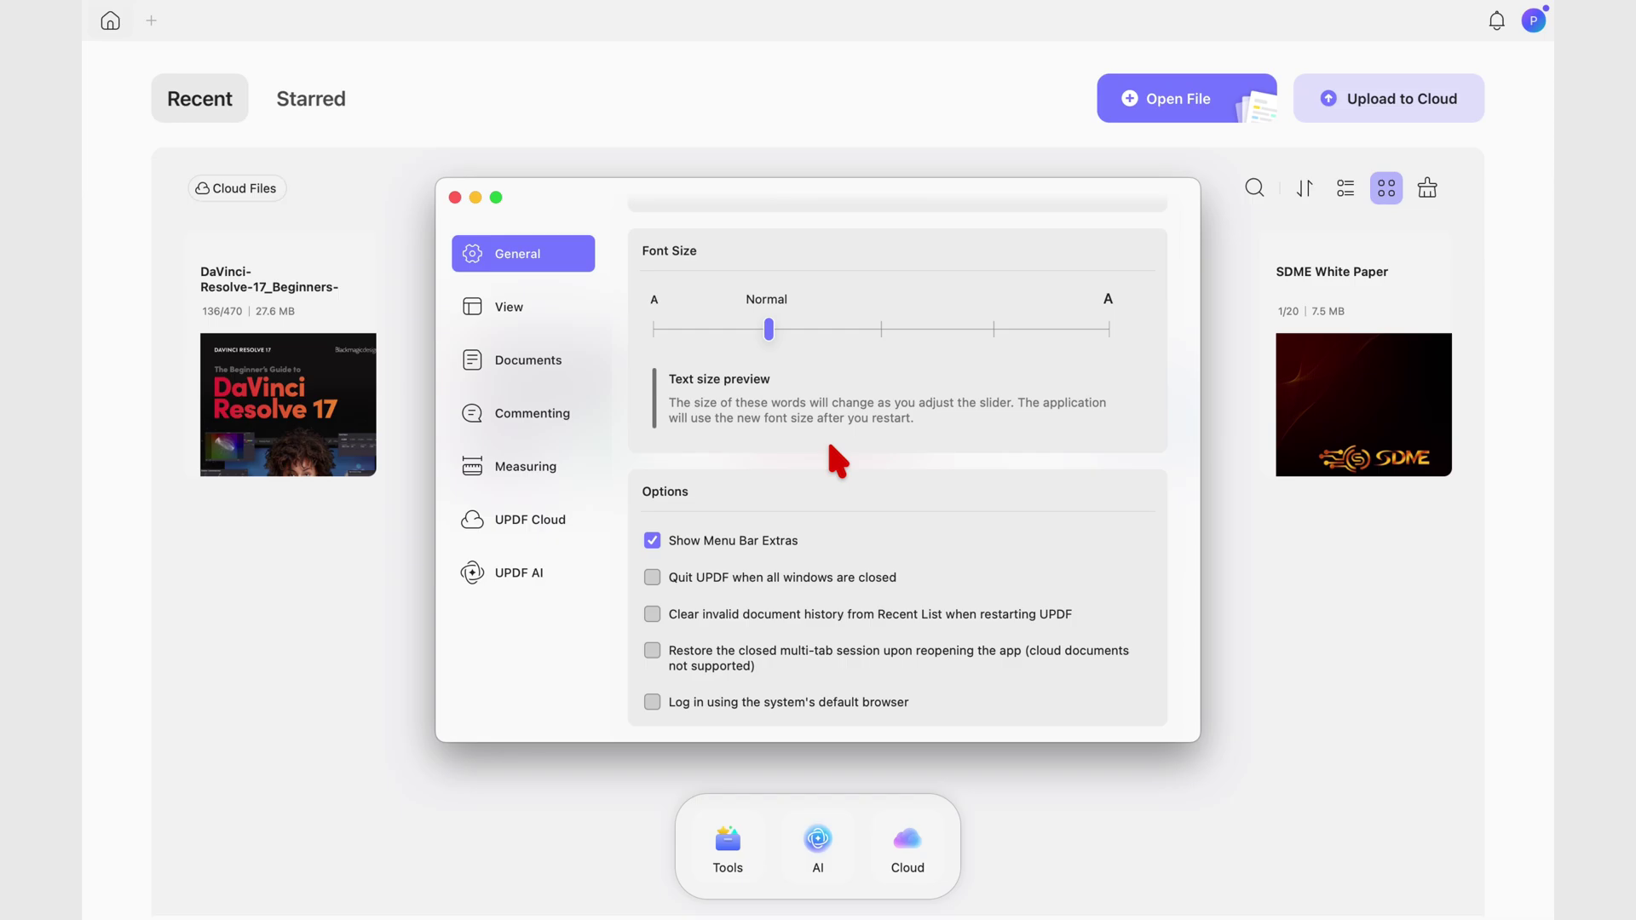
pyautogui.scroll(-3, 831, 447)
pyautogui.scroll(6, 830, 445)
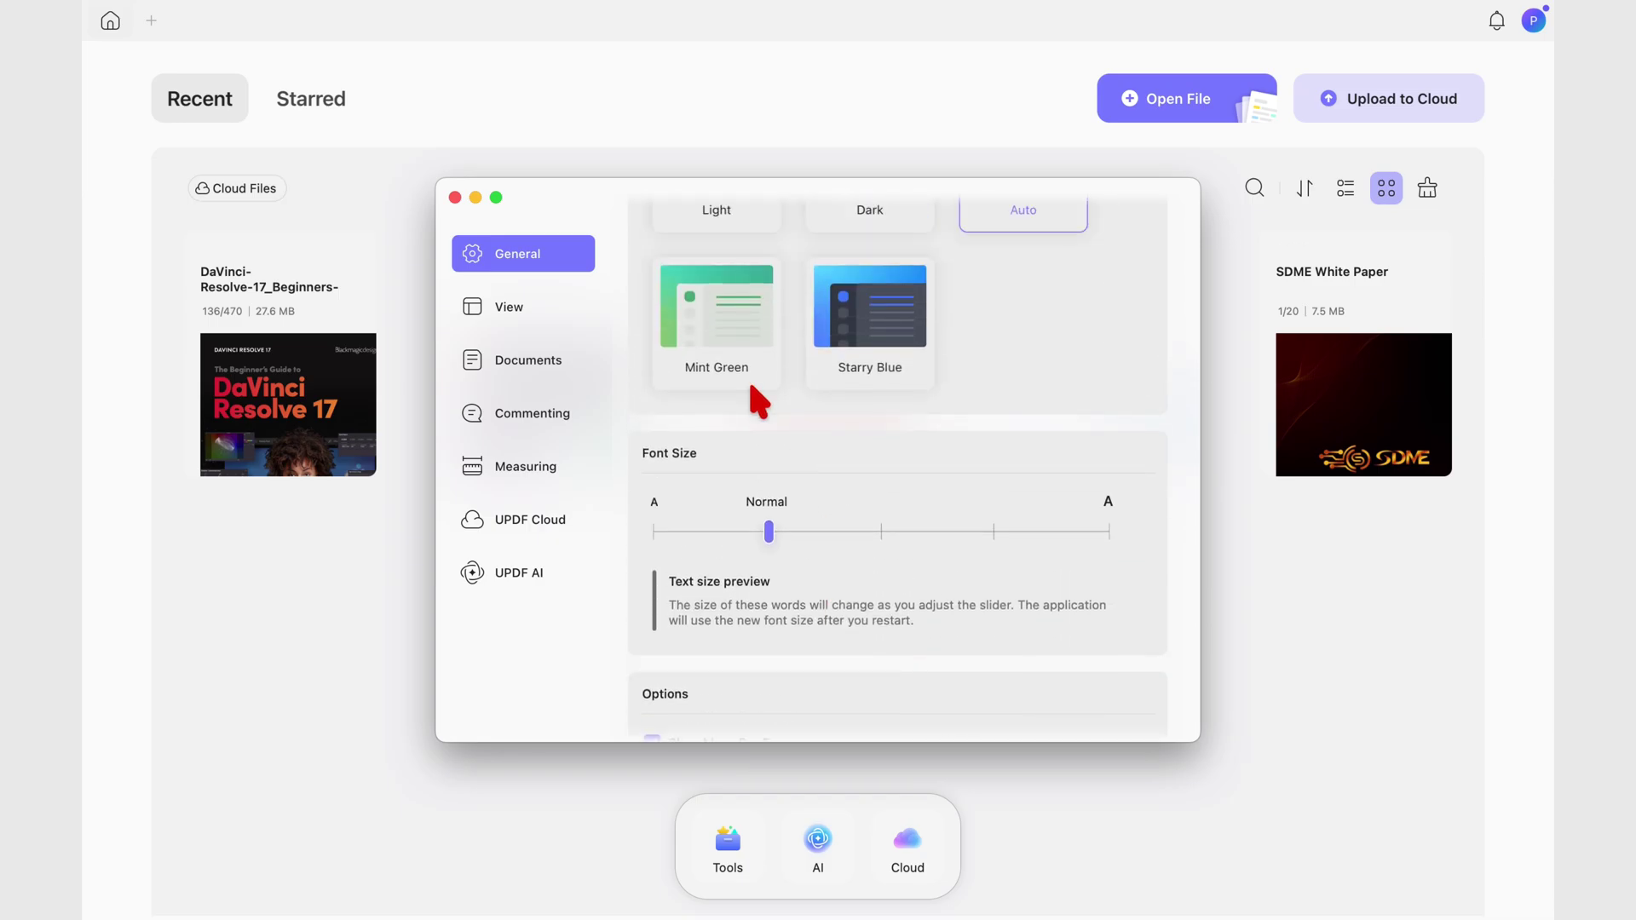
# Compare the View and General panes, then close Settings without changing anything.
pyautogui.click(562, 307)
pyautogui.click(555, 267)
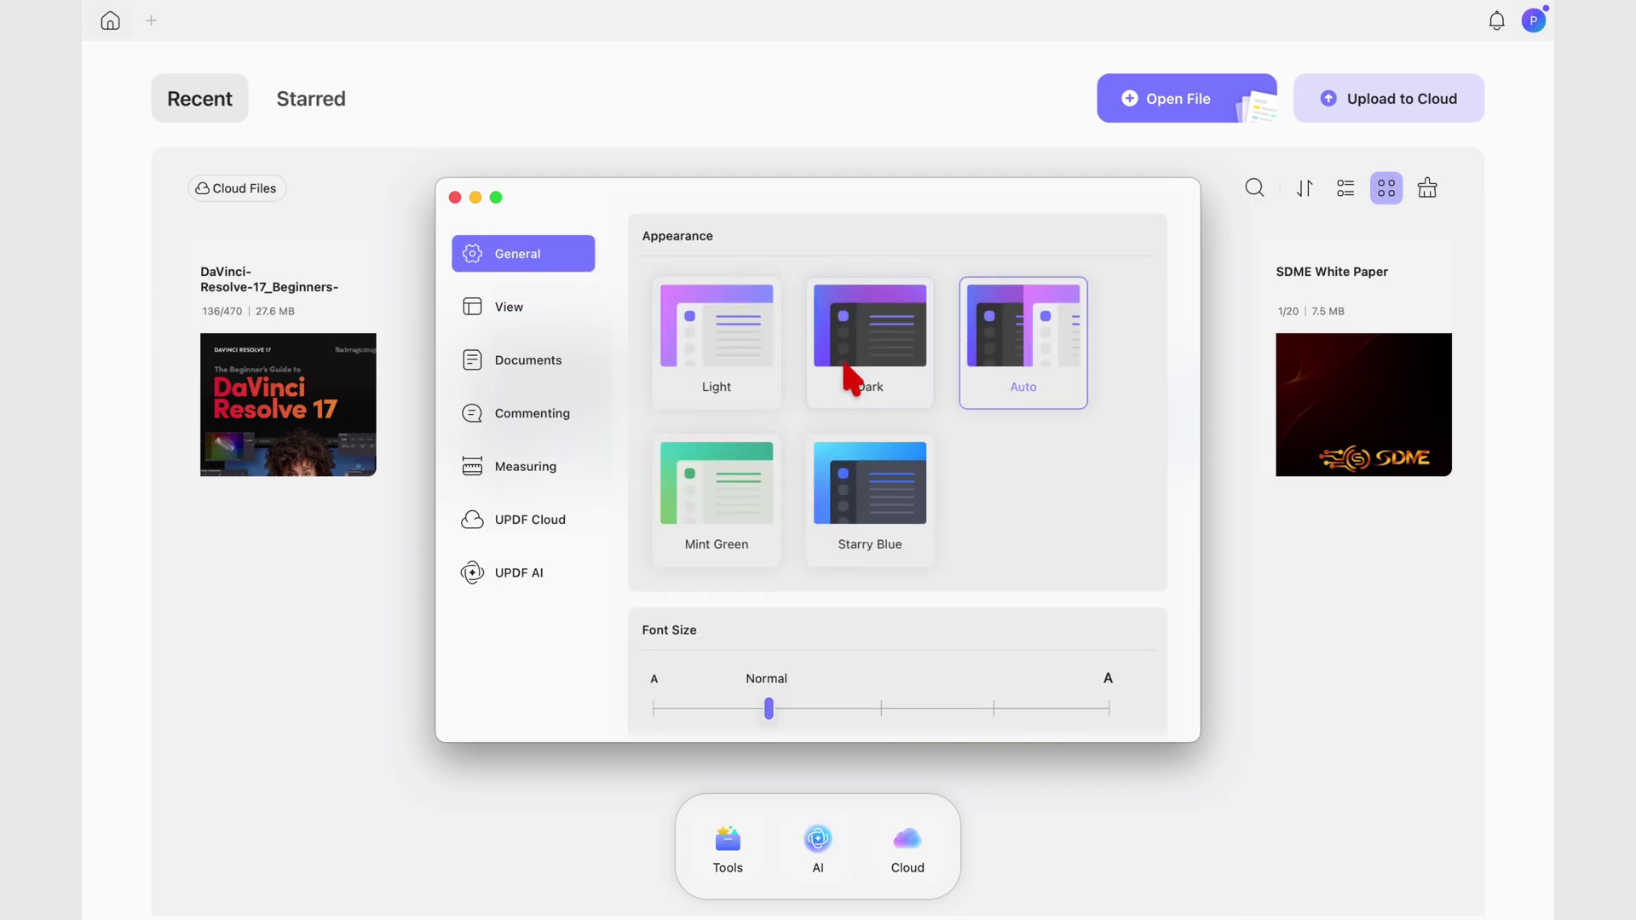
pyautogui.scroll(-3, 844, 375)
pyautogui.scroll(3, 843, 375)
pyautogui.click(540, 315)
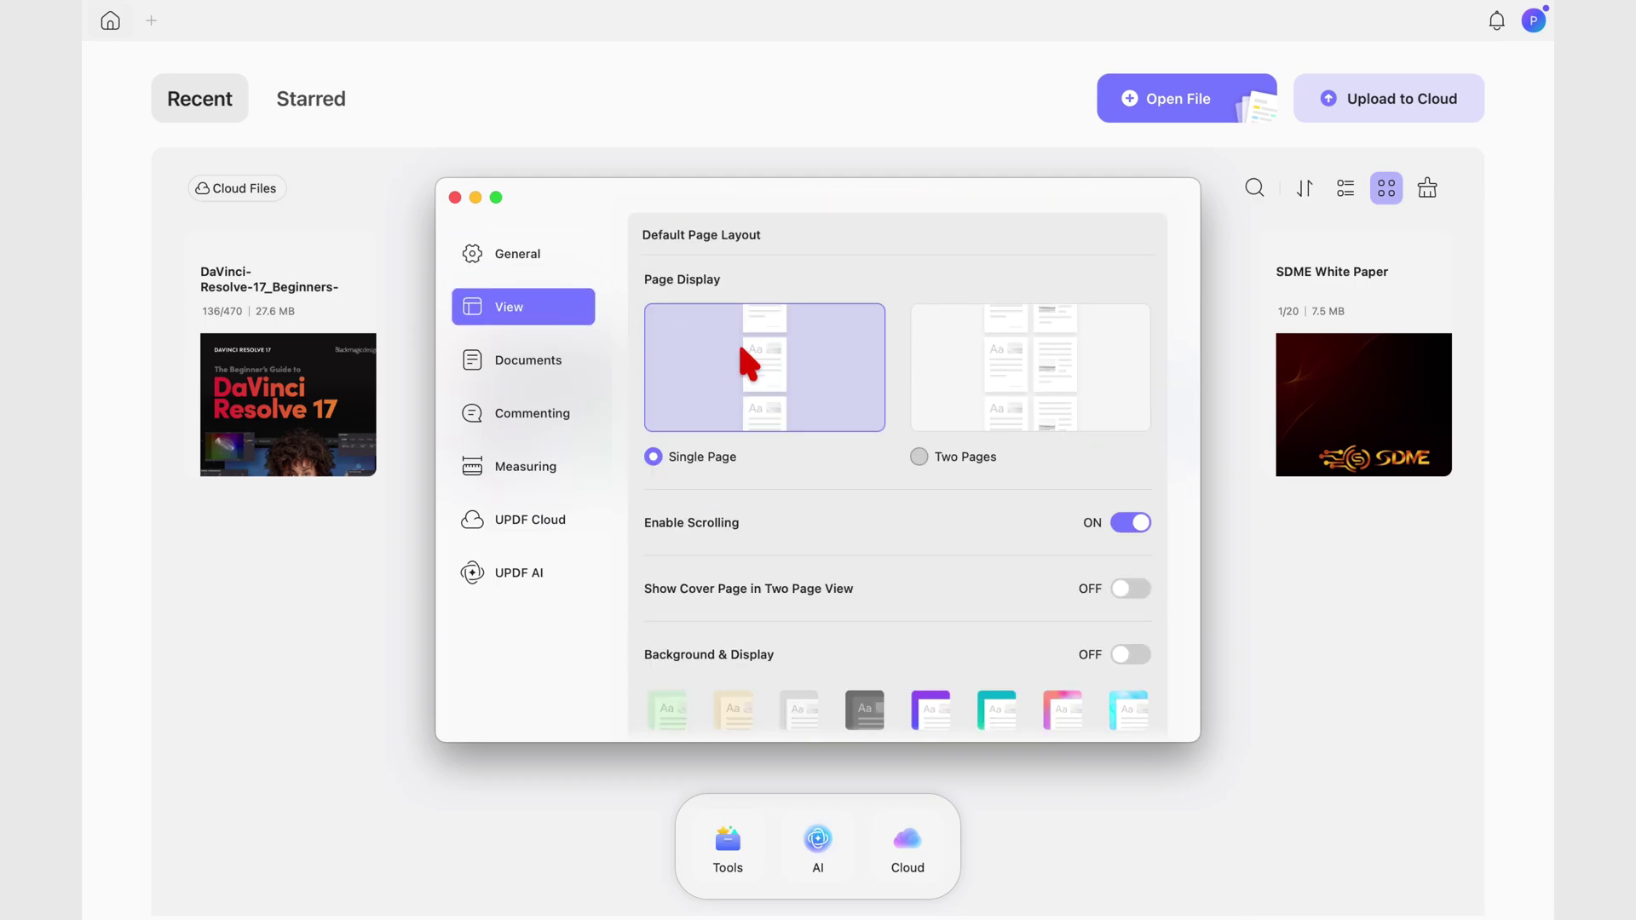
pyautogui.scroll(-5, 866, 491)
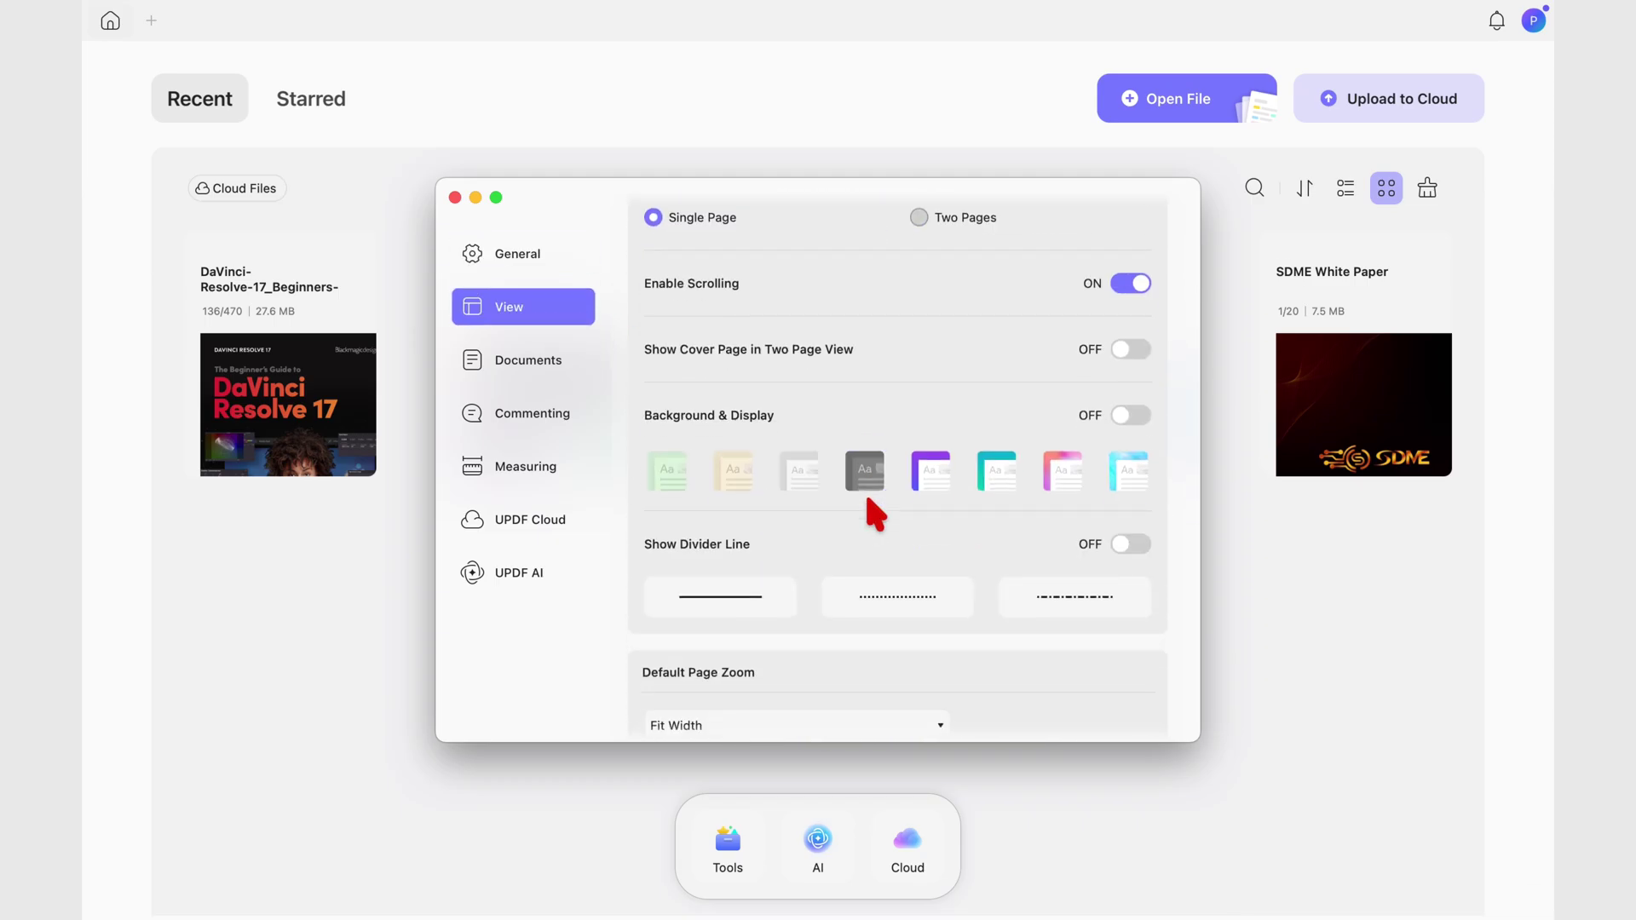
pyautogui.scroll(-6, 866, 490)
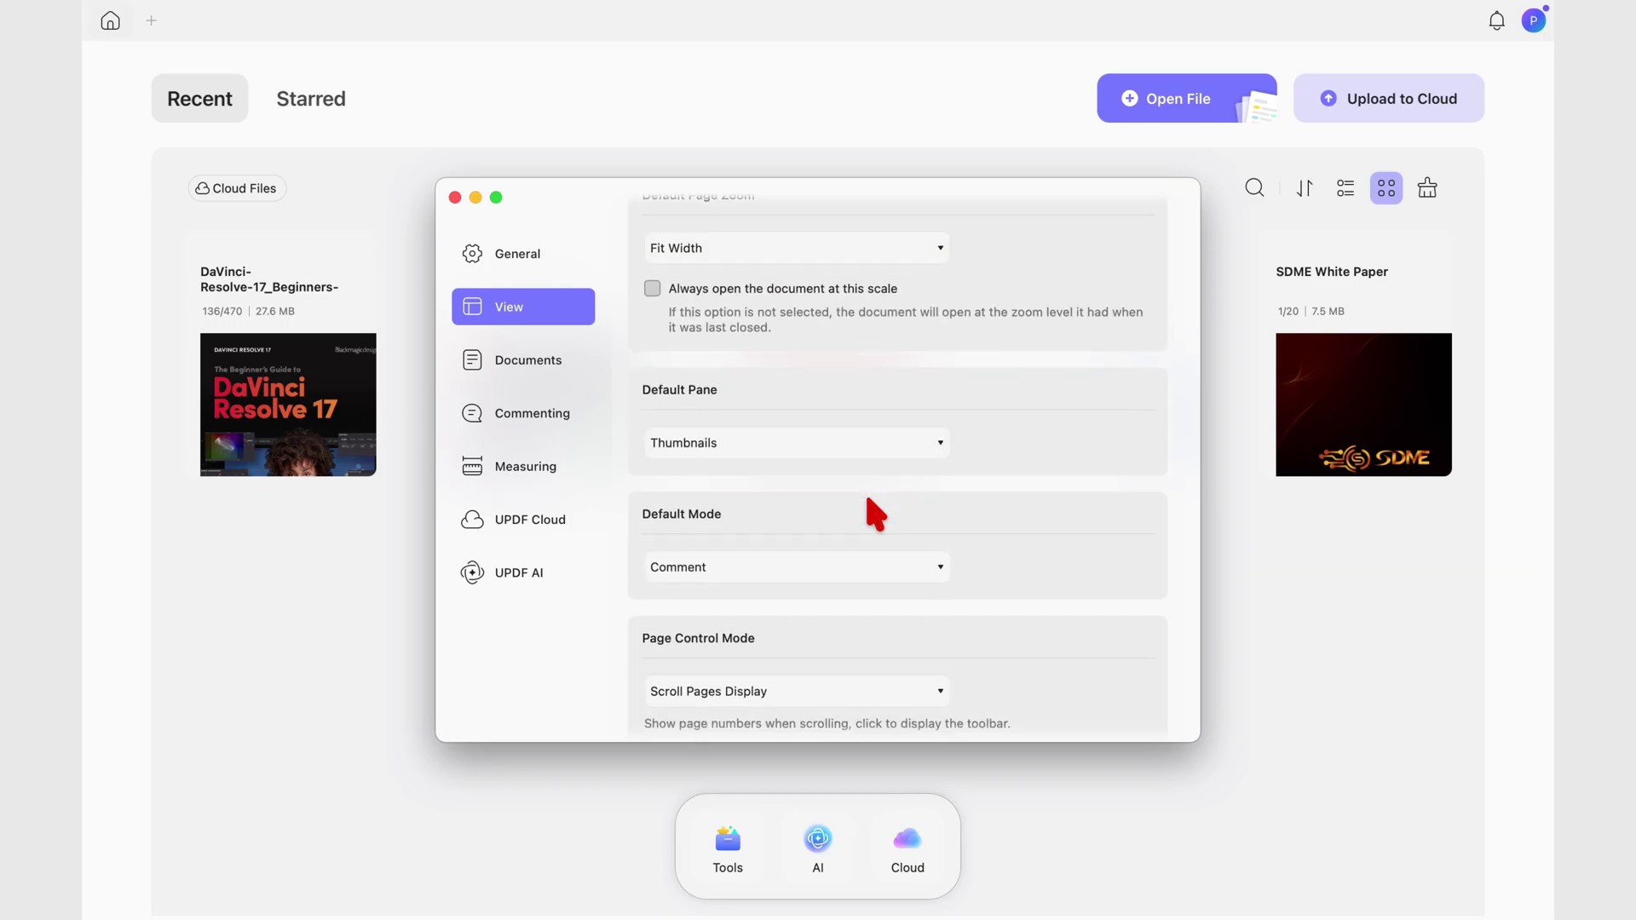
pyautogui.scroll(10, 866, 491)
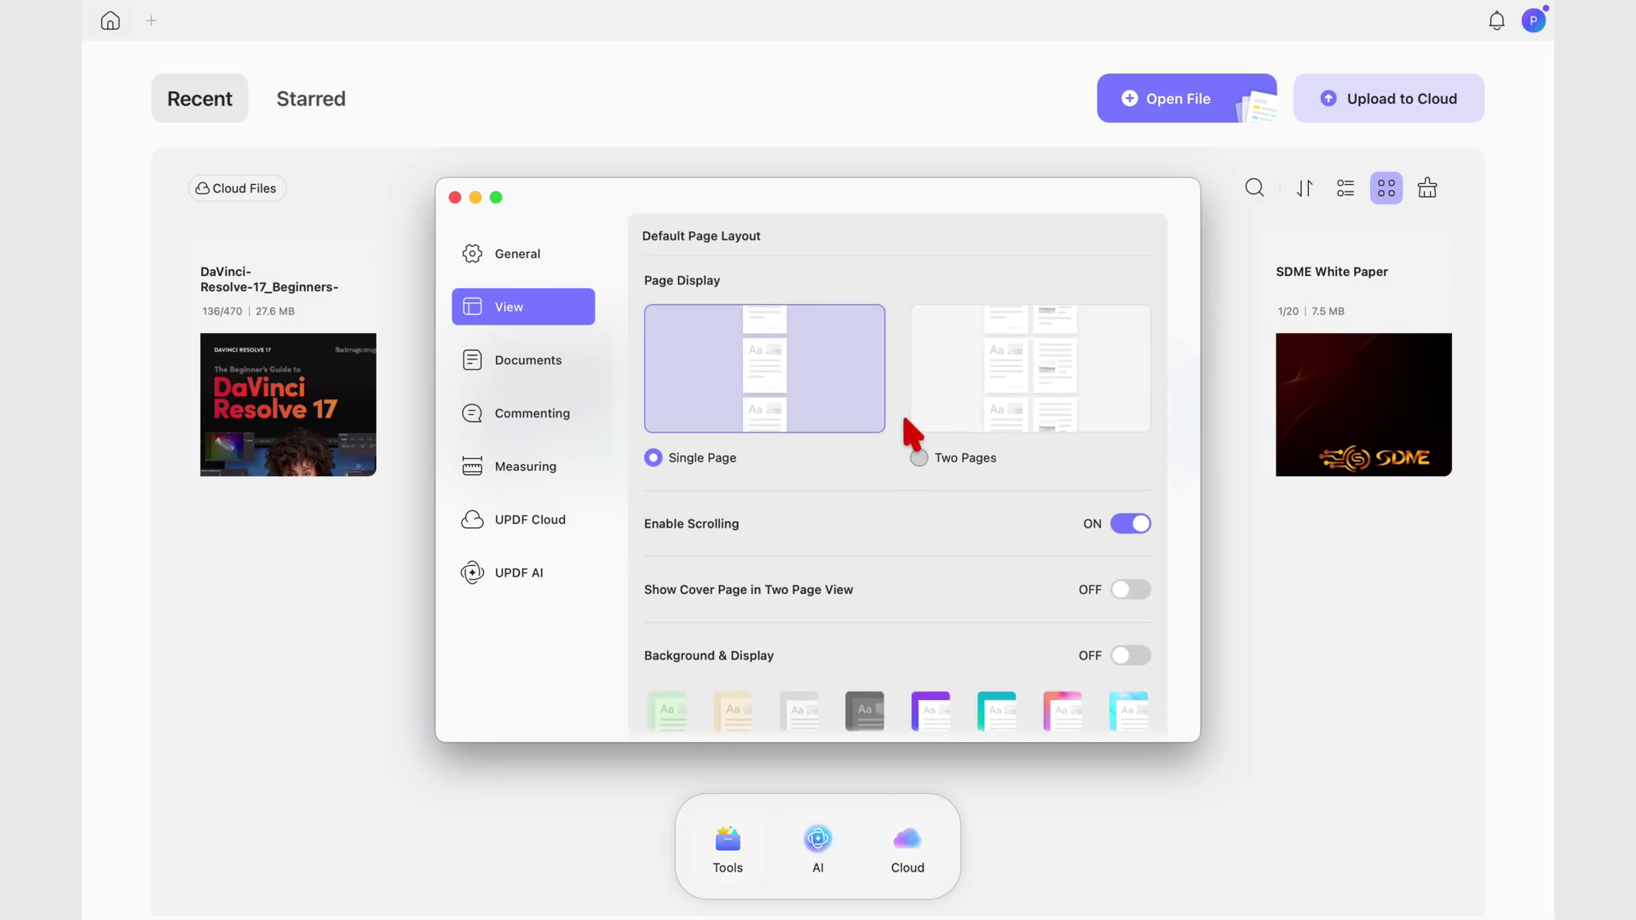
pyautogui.click(455, 197)
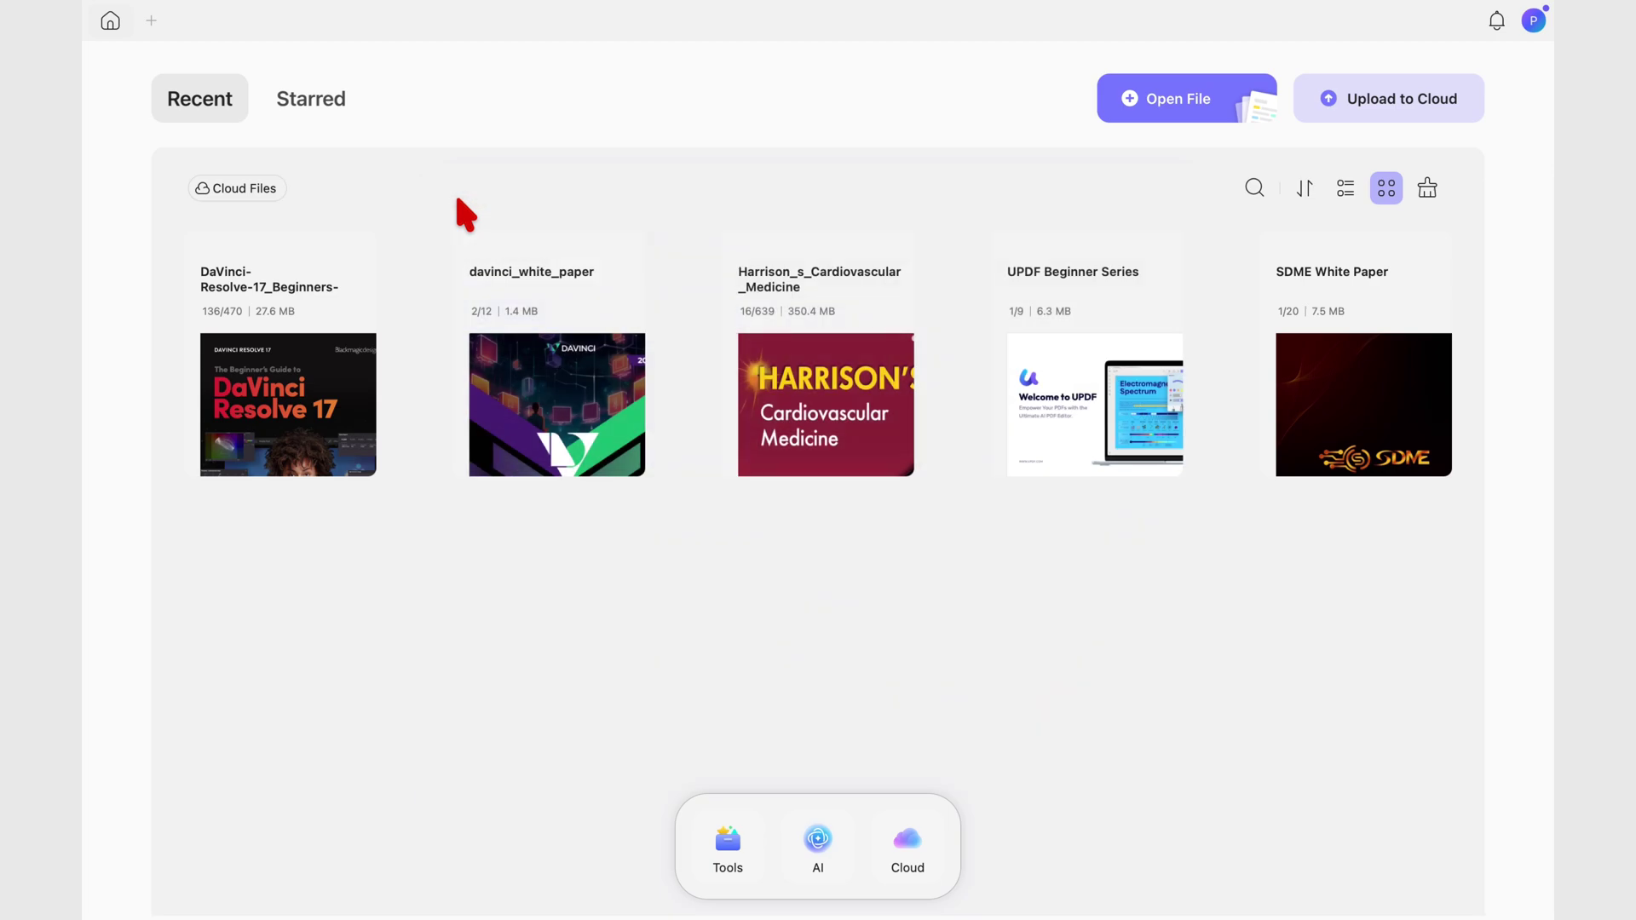
# Reopen Harrison_s_Cardiovascular_Medicine, collapse the thumbnails panel, and scroll to Figure 1-3.
pyautogui.click(807, 388)
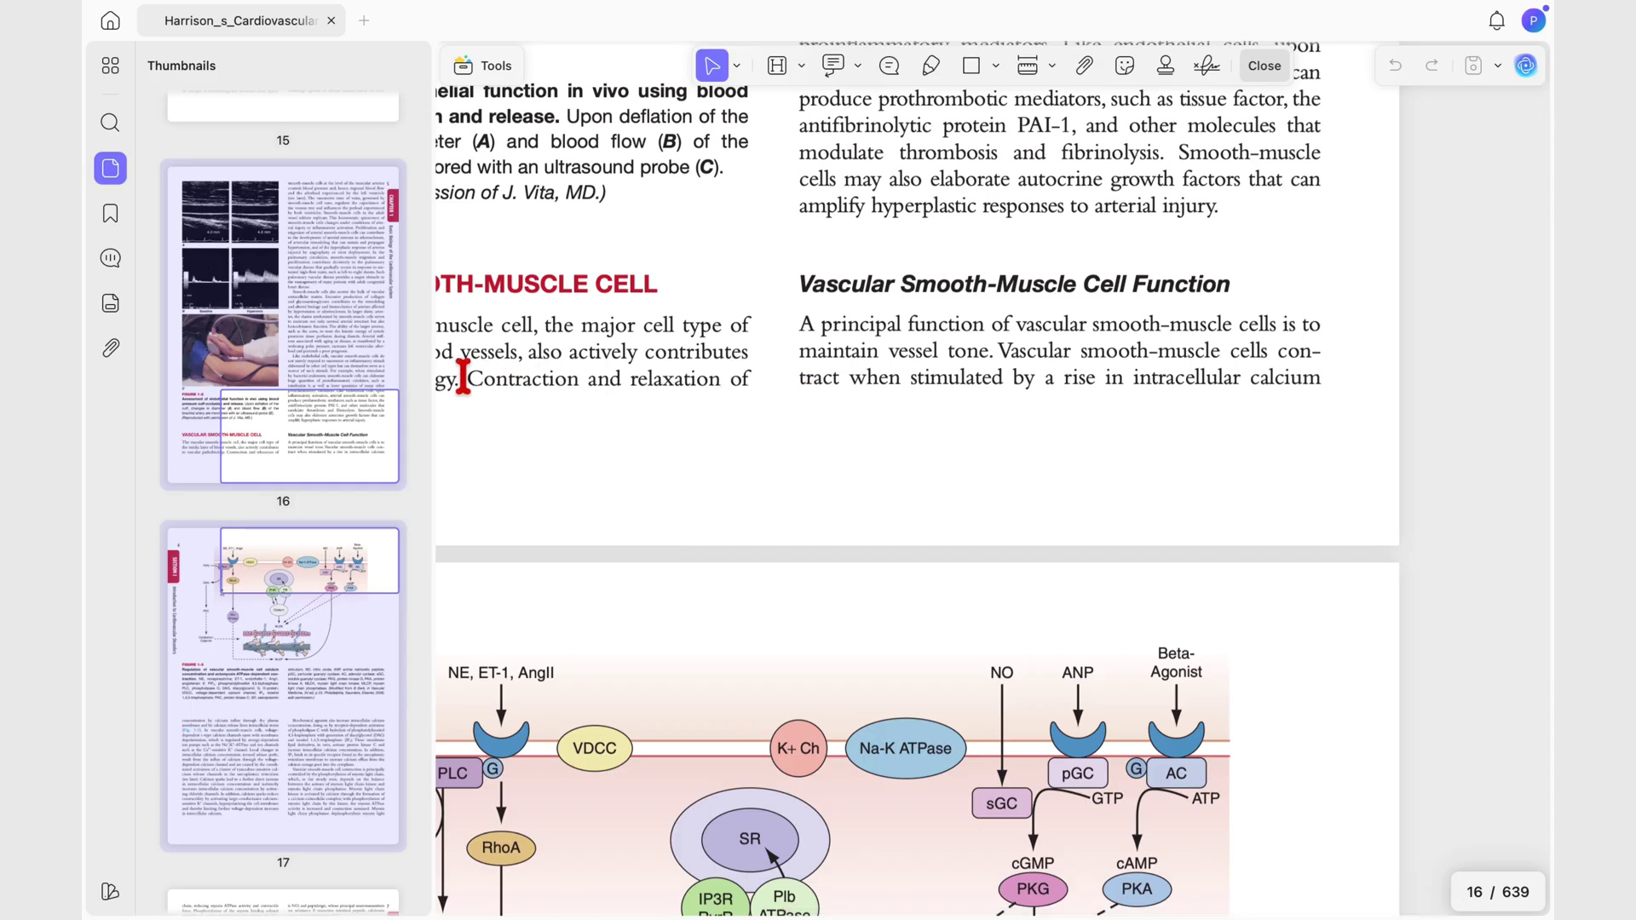
pyautogui.moveTo(435, 373); pyautogui.dragTo(58, 355)
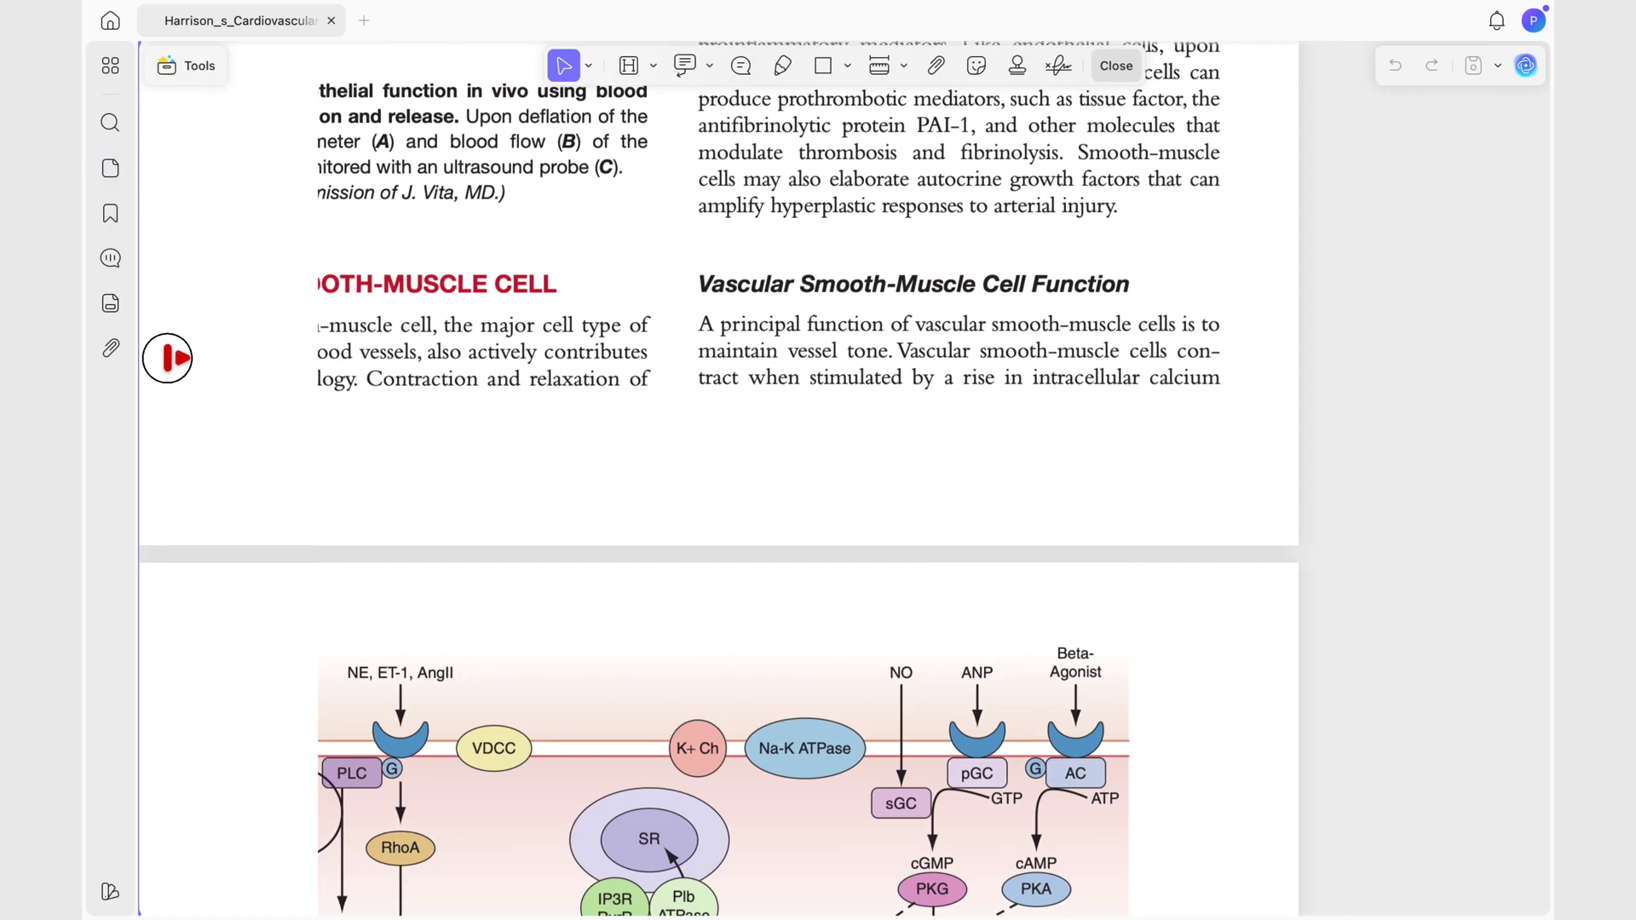
pyautogui.scroll(2, 344, 345)
pyautogui.scroll(-10, 343, 345)
pyautogui.scroll(1, 341, 345)
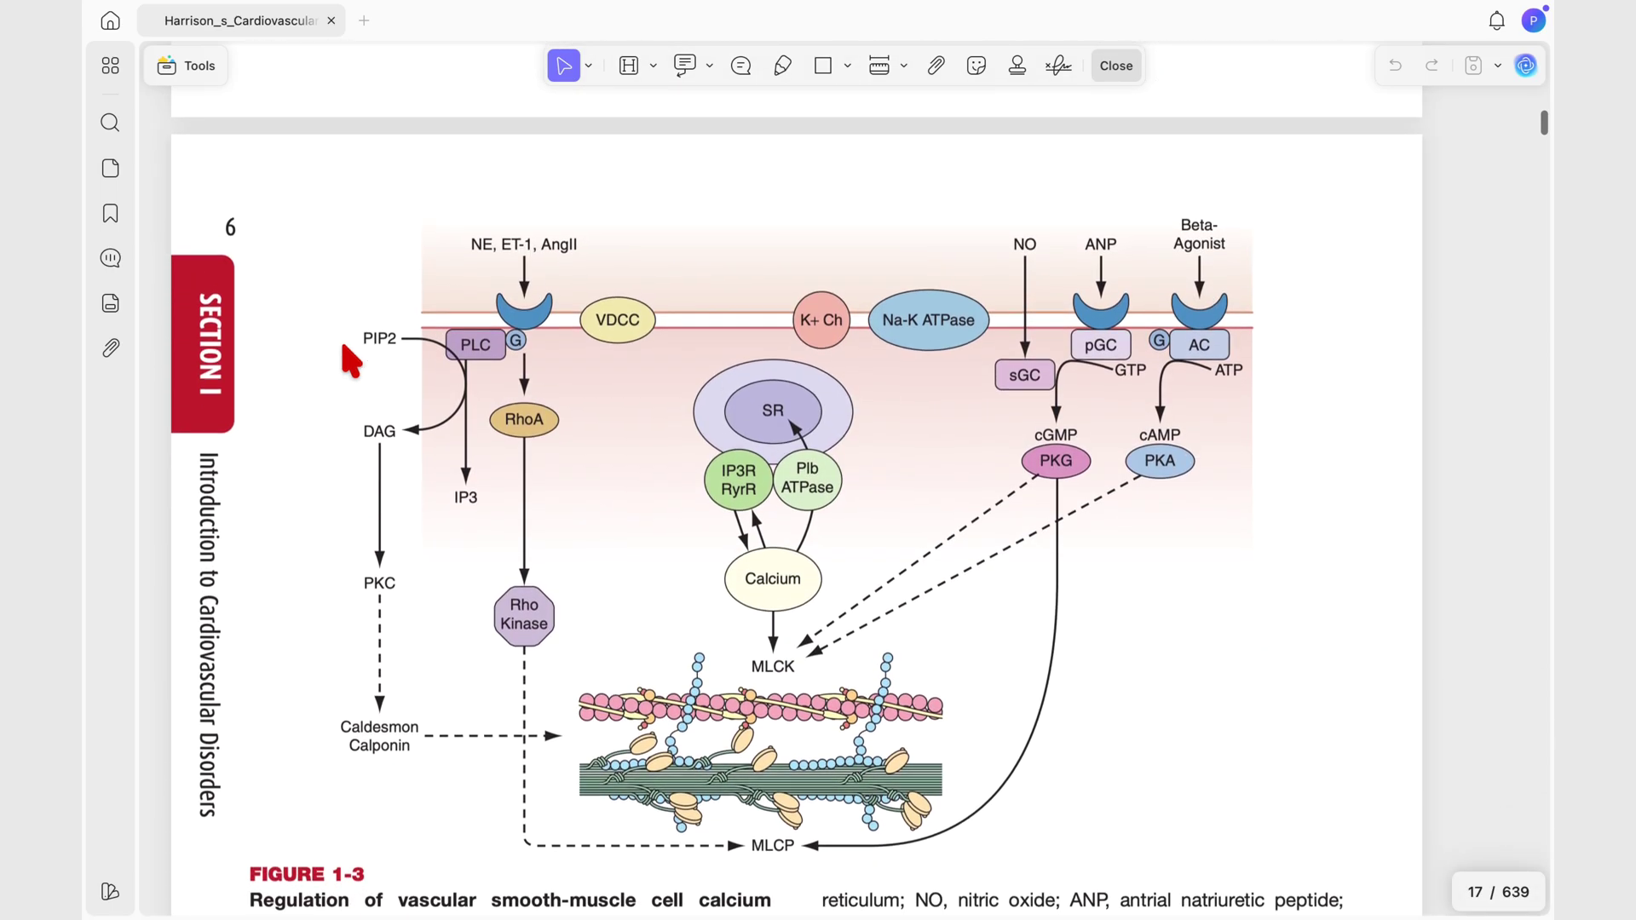